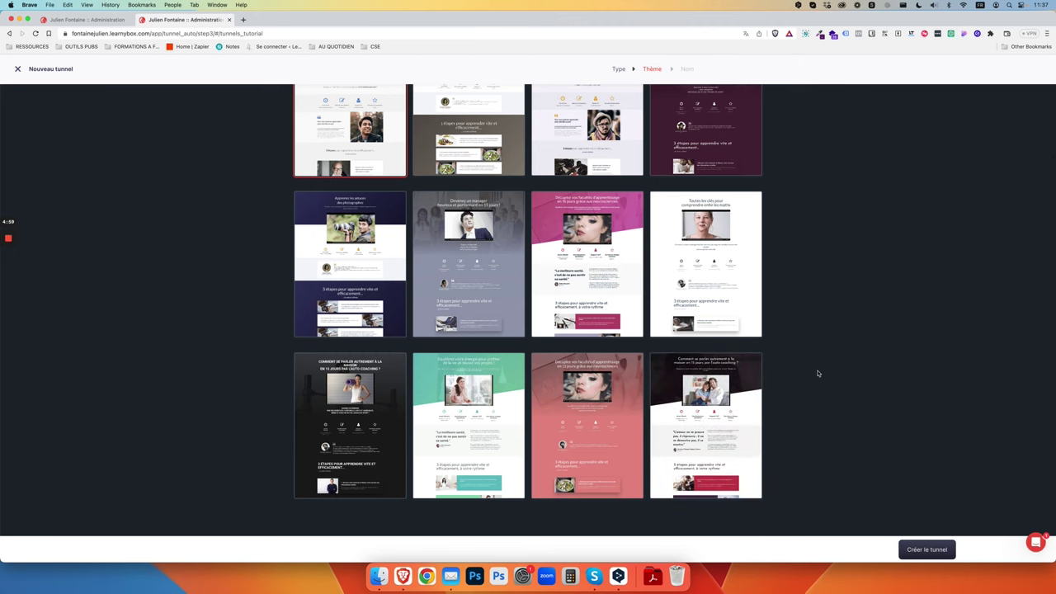
- Look through the available themes, keep the preselected first one for the new tunnel and proceed to naming it
mouse_move(675, 406)
scroll(675, 406, "up", 3)
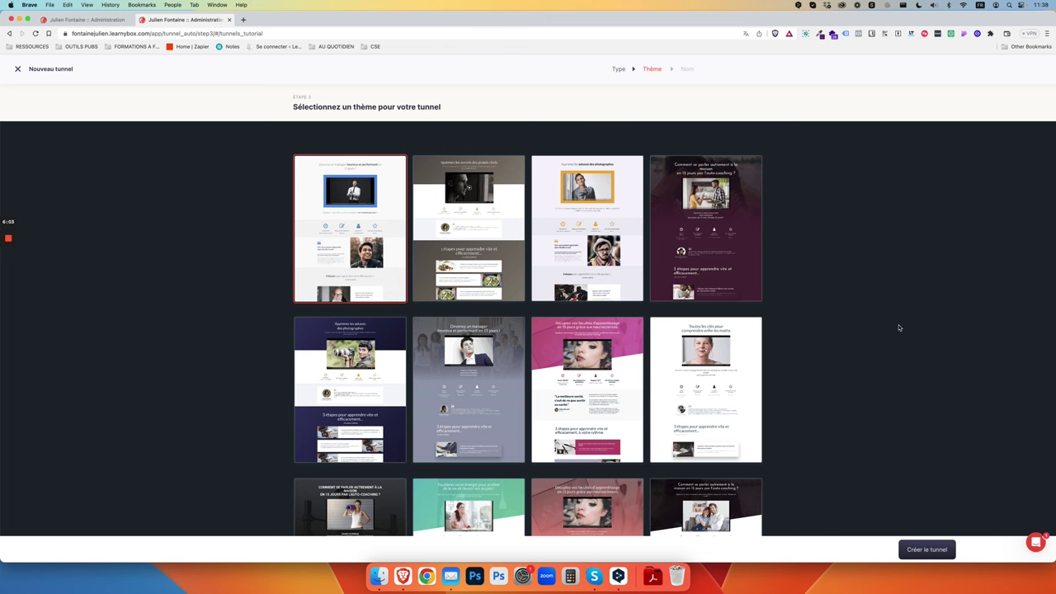
scroll(866, 362, "down", 3)
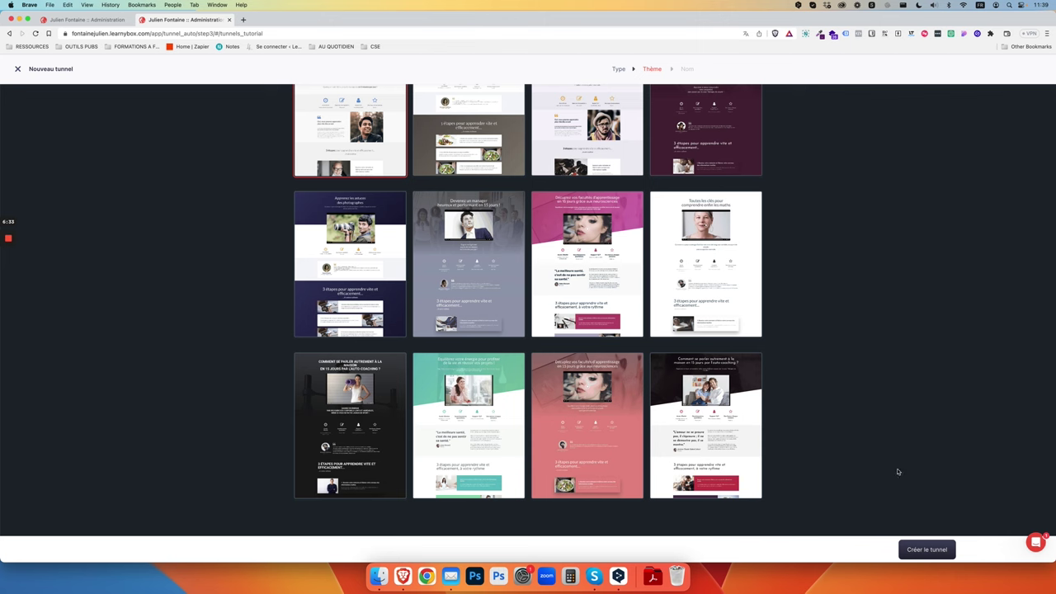
scroll(856, 411, "up", 3)
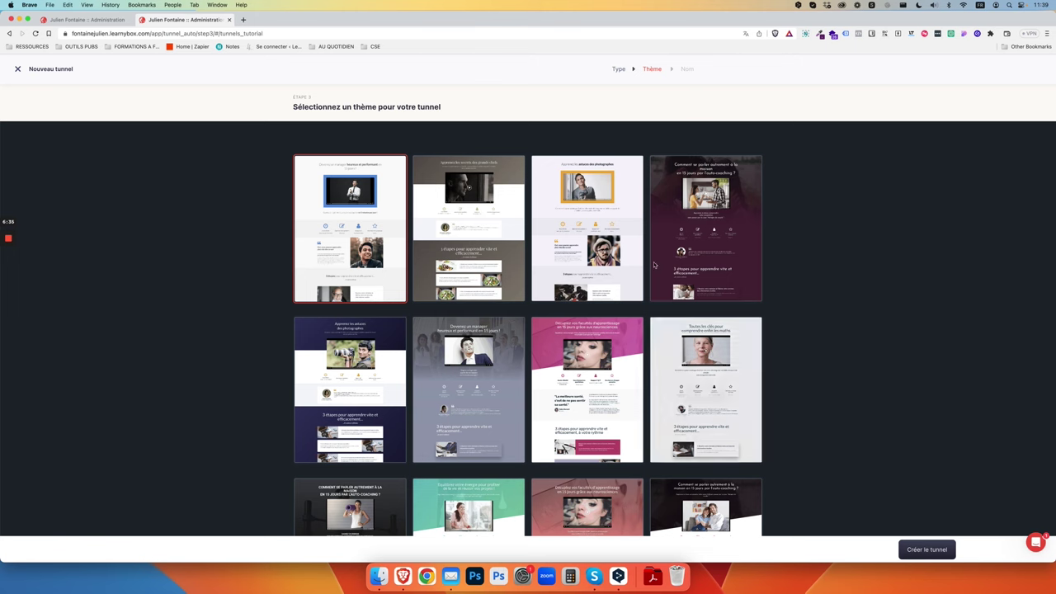
scroll(673, 324, "down", 3)
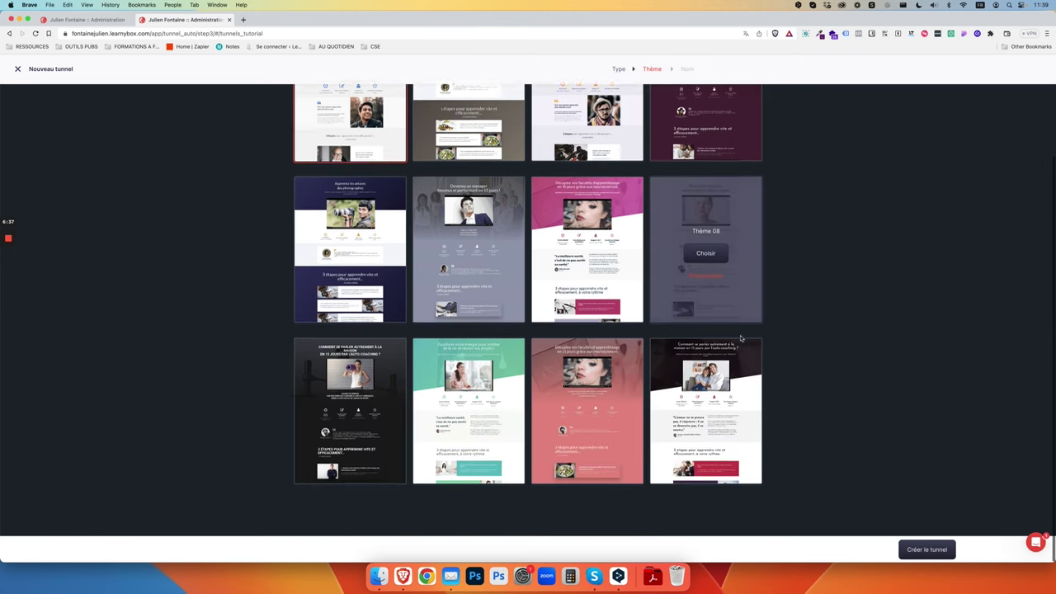
left_click(926, 549)
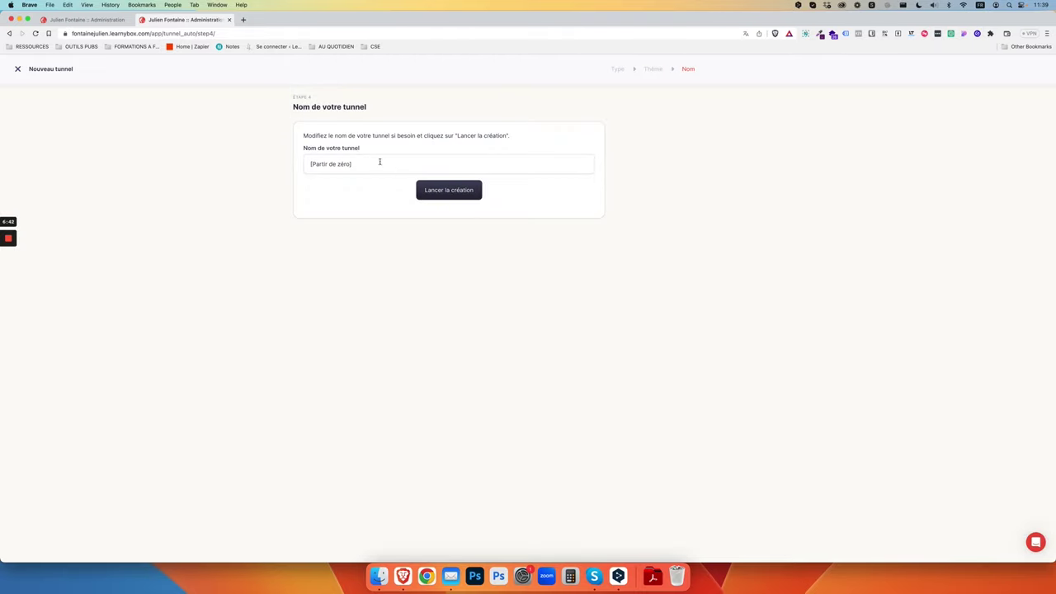
- Name the tunnel "Optimisez votre image professionnelle", launch its creation and continue to its management page
triple_click(380, 163)
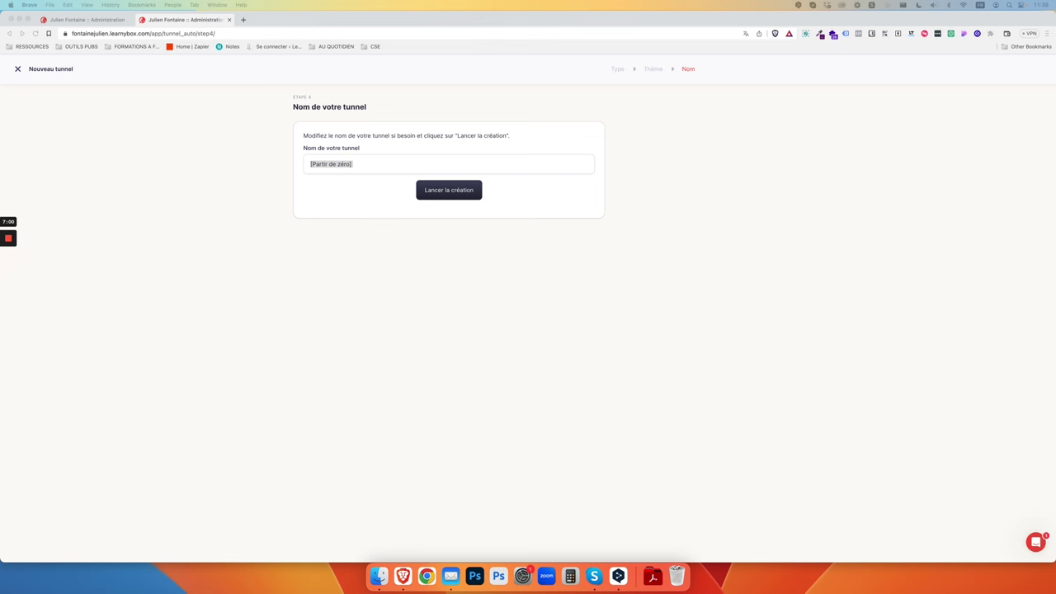
left_click(354, 164)
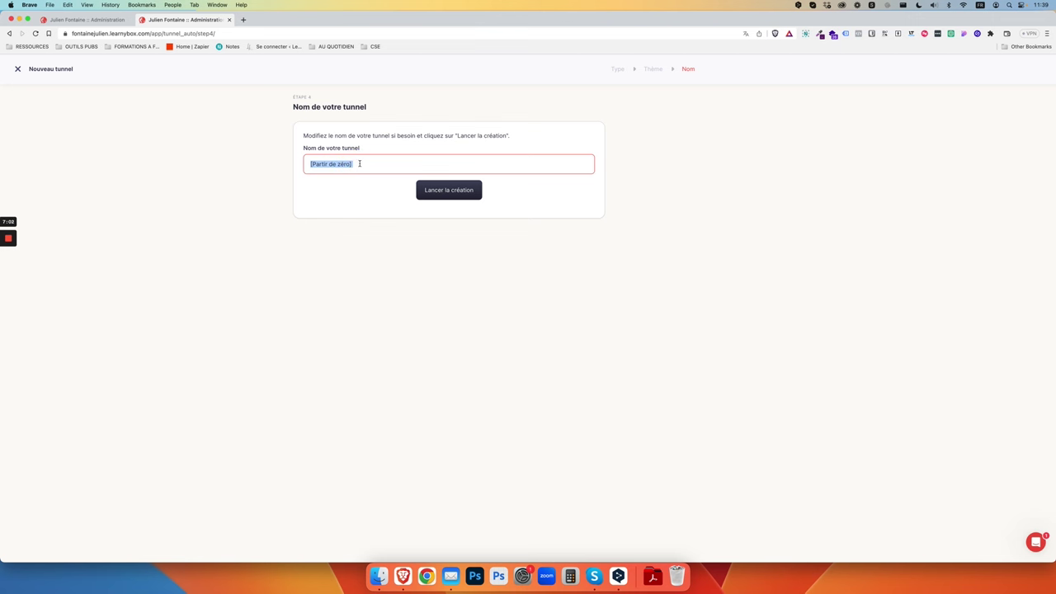
type("Optimisez votre image professionnelle")
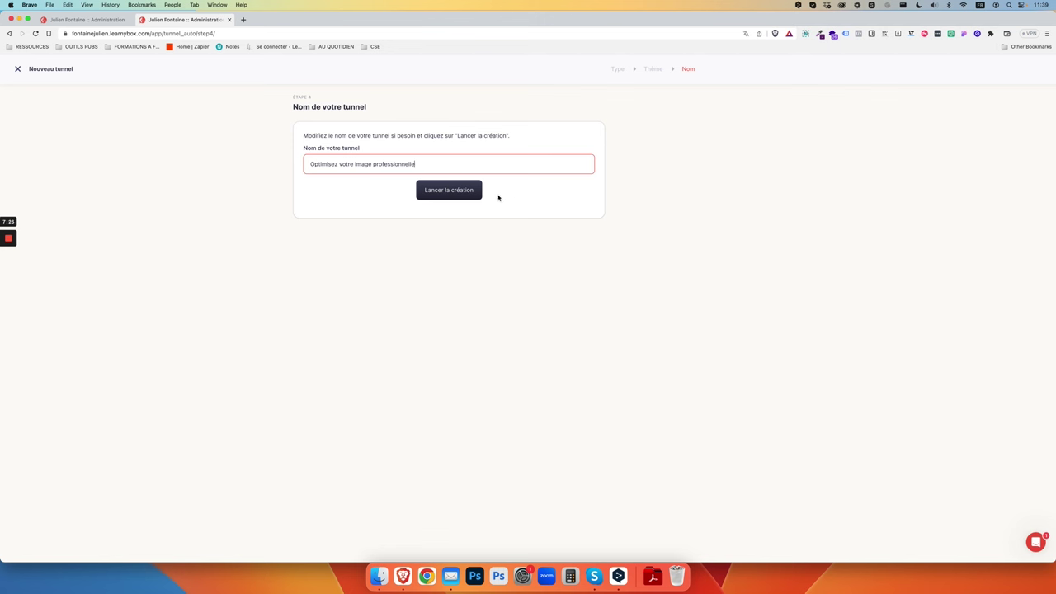
left_click(465, 193)
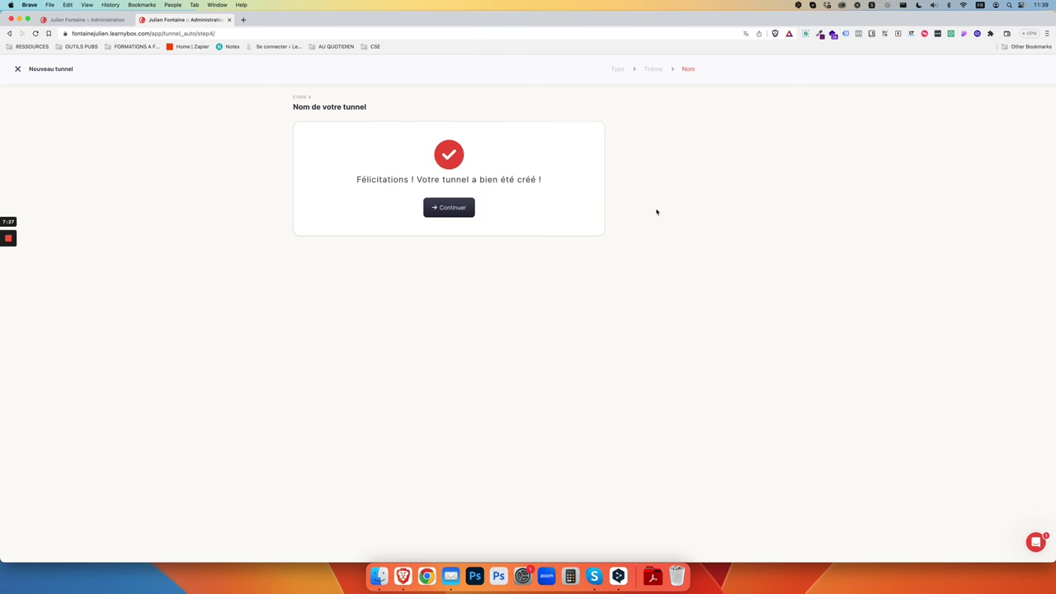
left_click(462, 207)
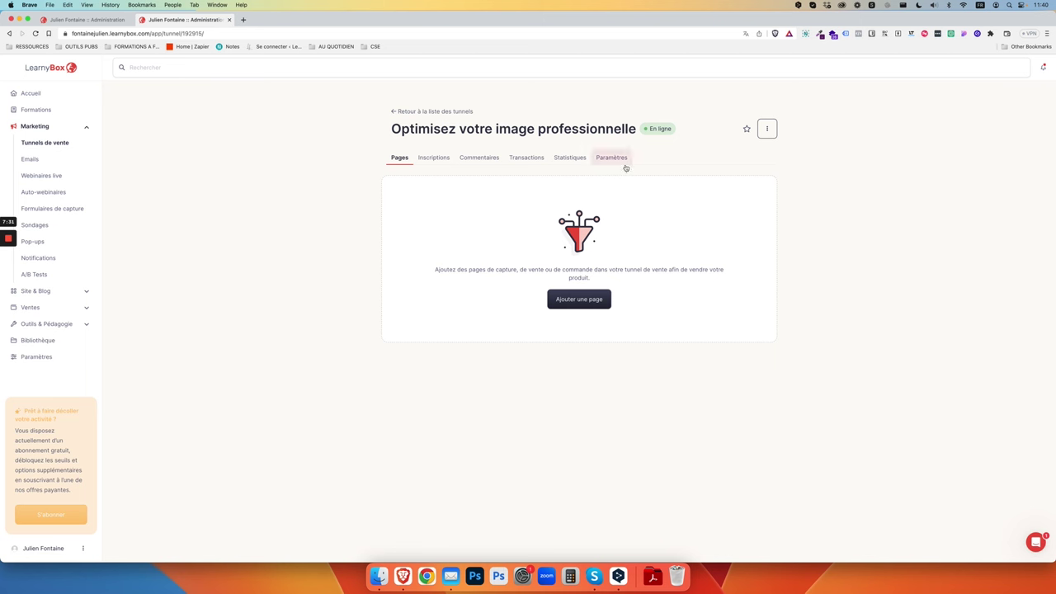
- In the tunnel's settings, add an administrator to receive its comment notifications and save the change
scroll(811, 267, "down", 2)
scroll(816, 295, "up", 3)
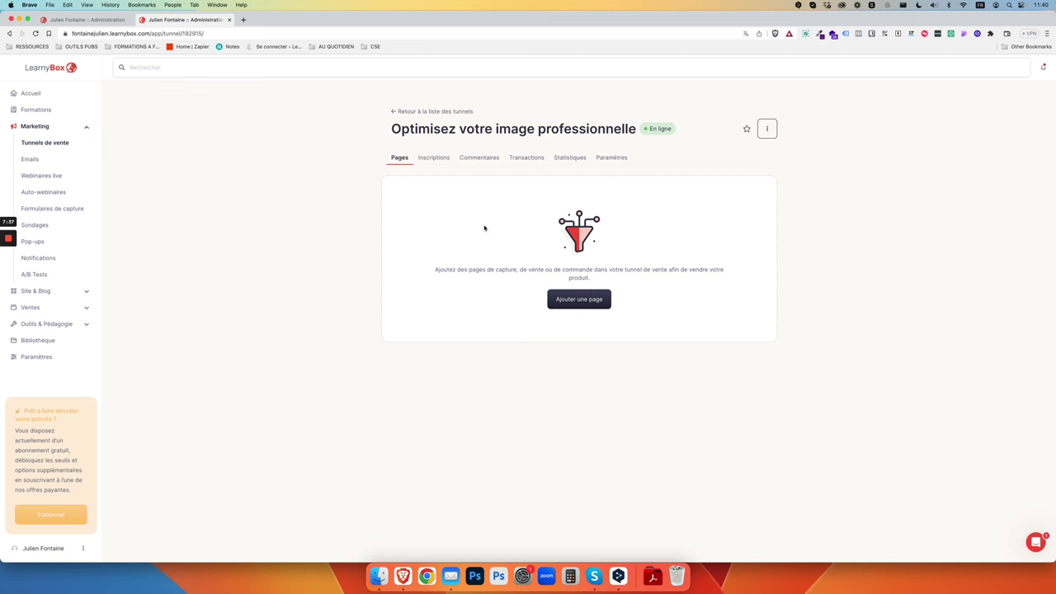
left_click(610, 159)
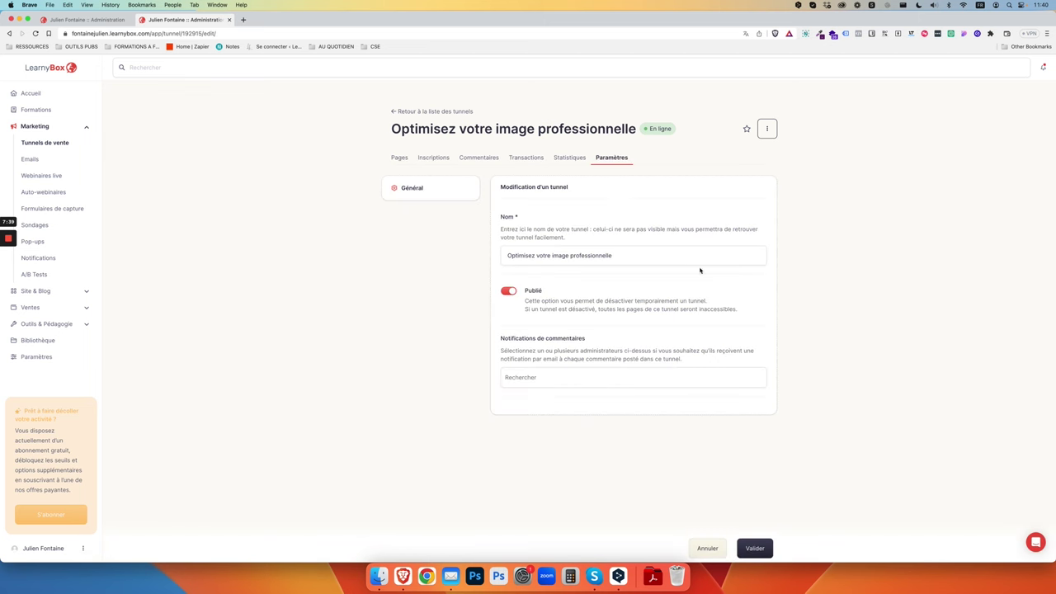
left_click(598, 375)
left_click(566, 393)
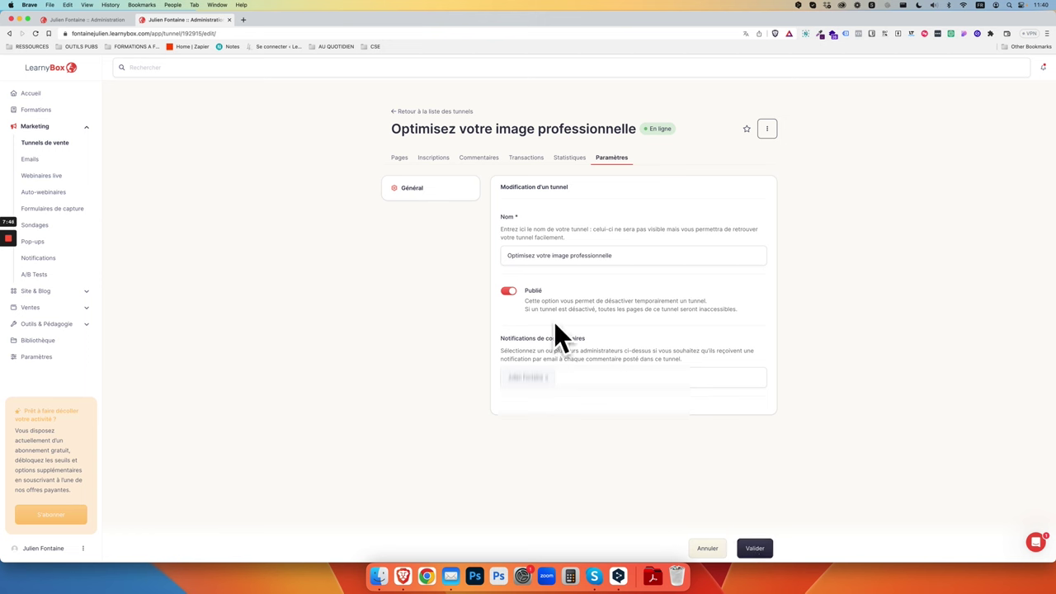
- Open the logged-in administrator's own profile in a separate browser tab and start editing it
left_click(83, 547)
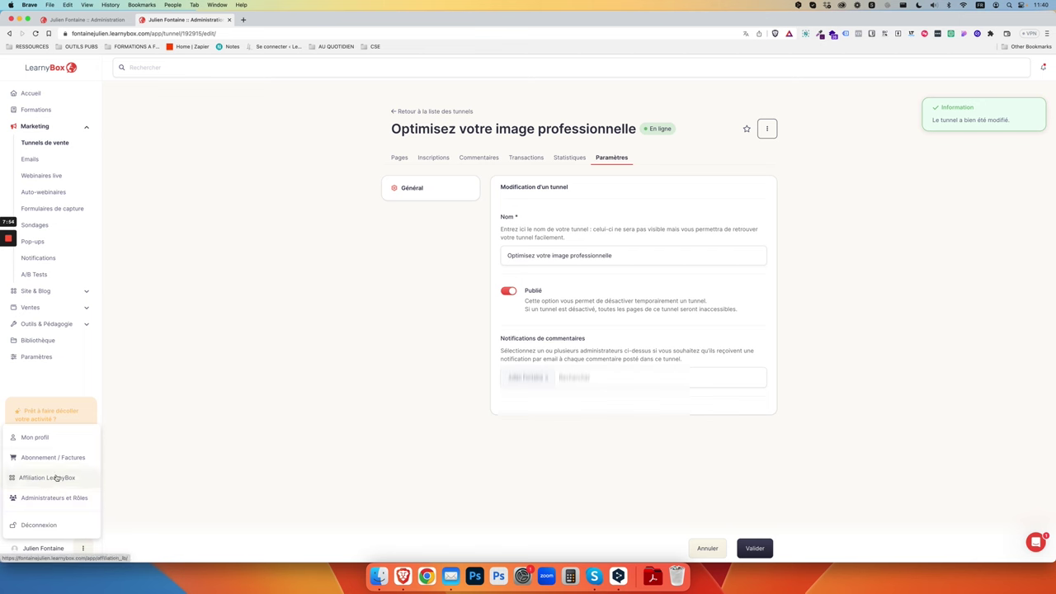
left_click(54, 439)
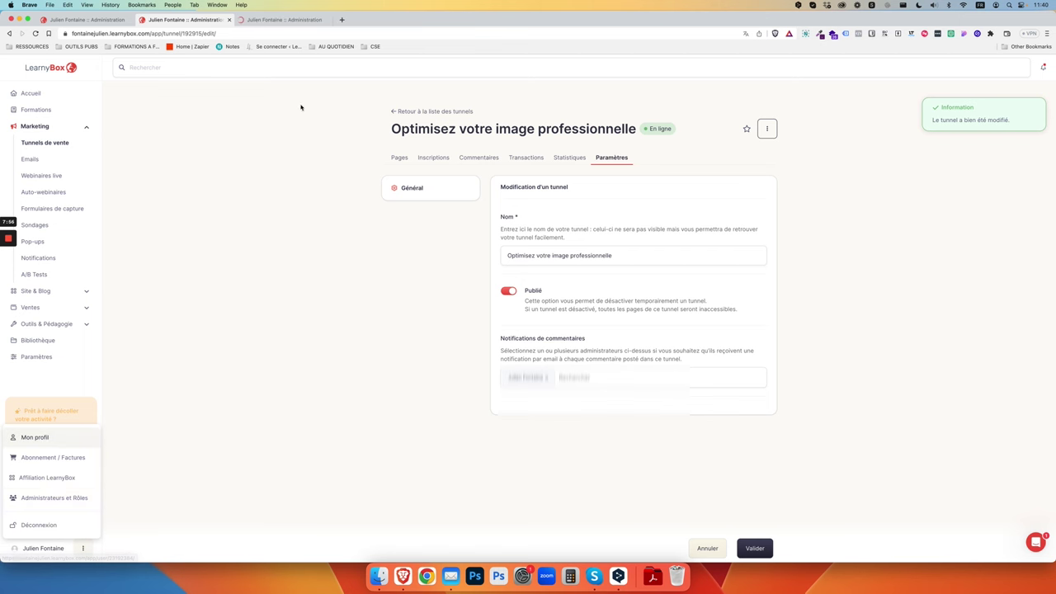
left_click(306, 20)
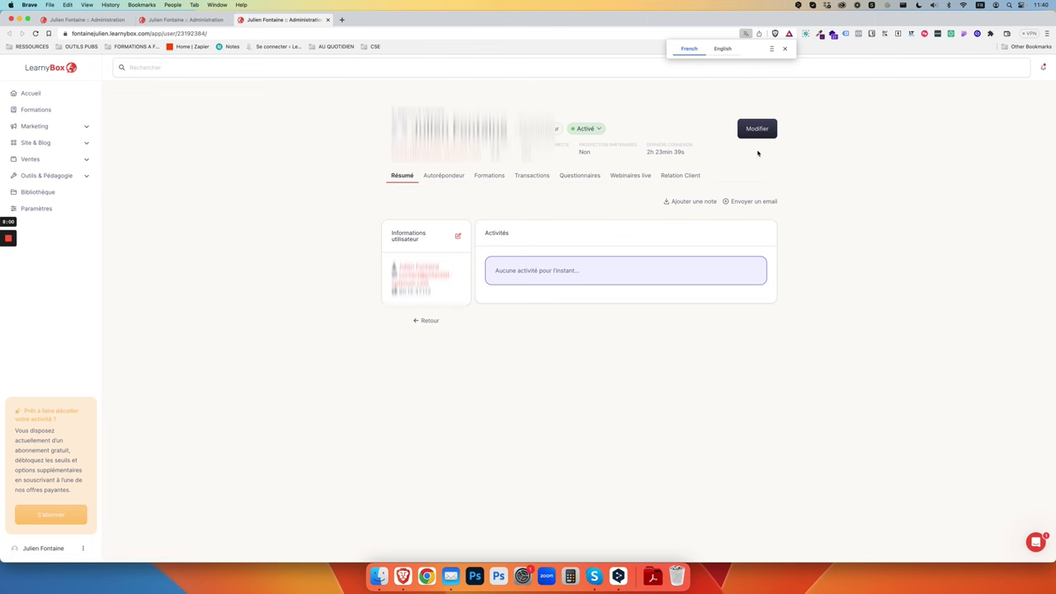
left_click(776, 129)
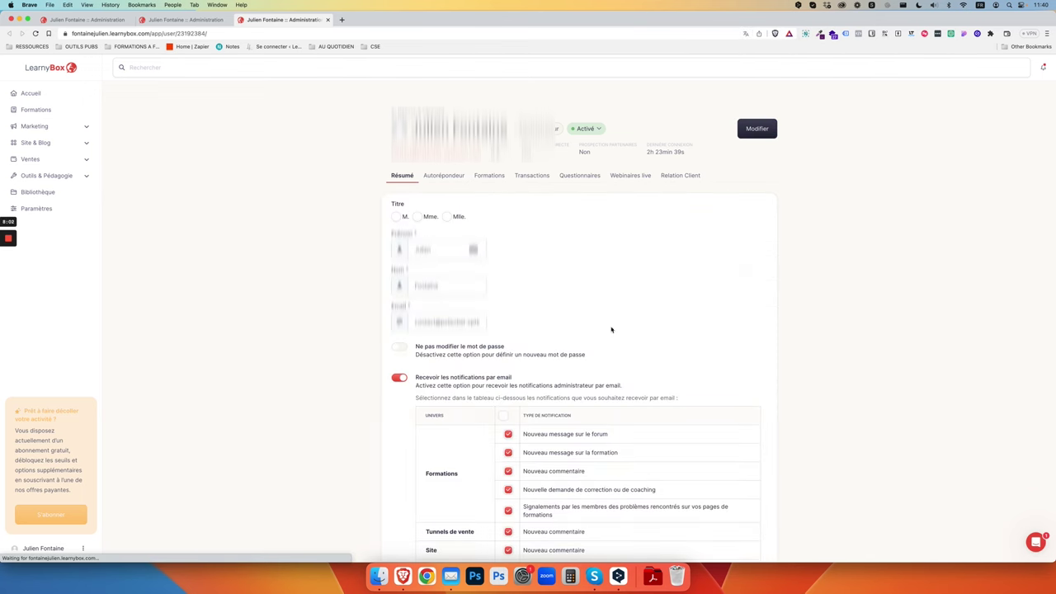
- Review the types of email notification enabled in the administrator profile and save the profile
scroll(538, 388, "down", 1)
scroll(538, 387, "down", 5)
scroll(540, 384, "up", 6)
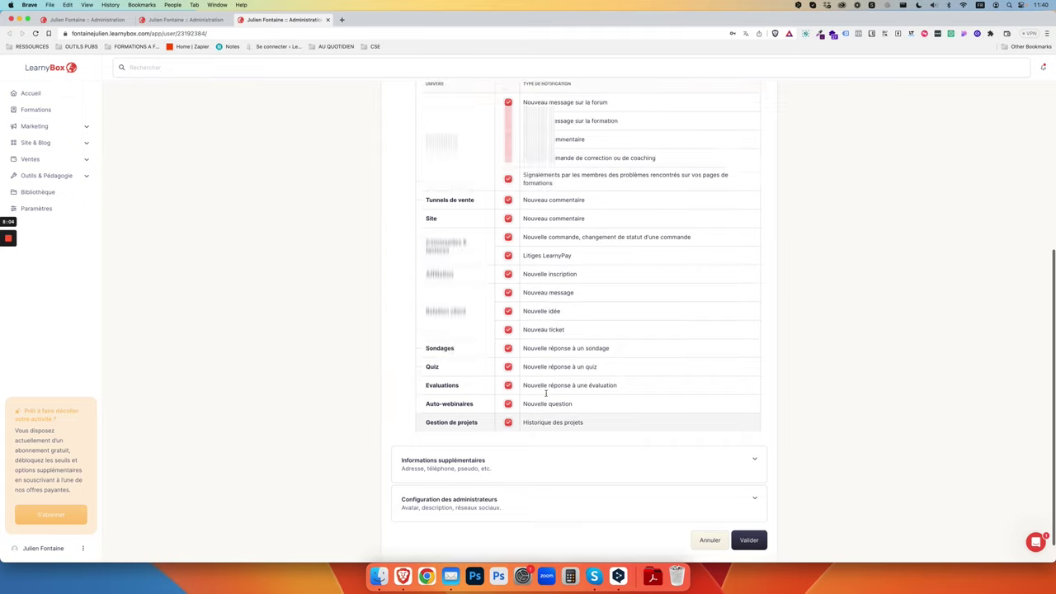
scroll(508, 421, "down", 5)
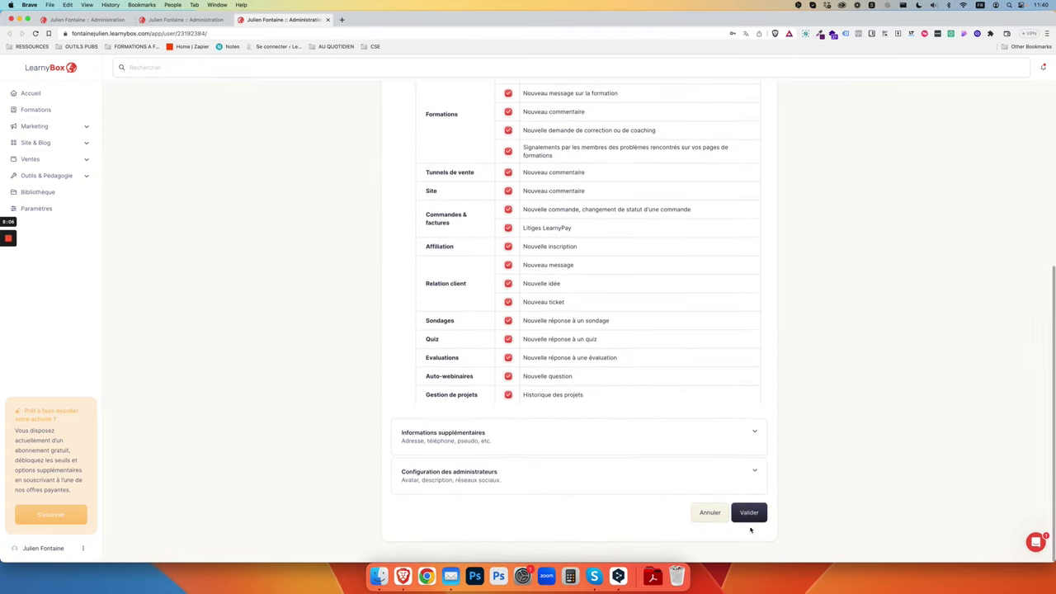
left_click(749, 513)
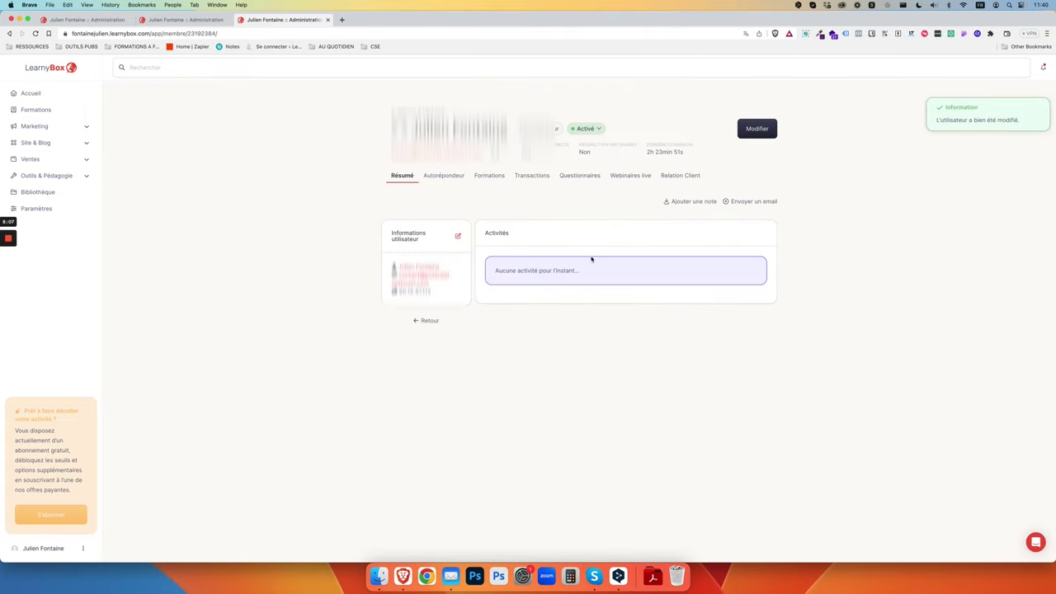
- Check the contact details at the head of the profile, close the profile and return to the tunnel's settings
left_click_drag(370, 153, 485, 155)
left_click(322, 154)
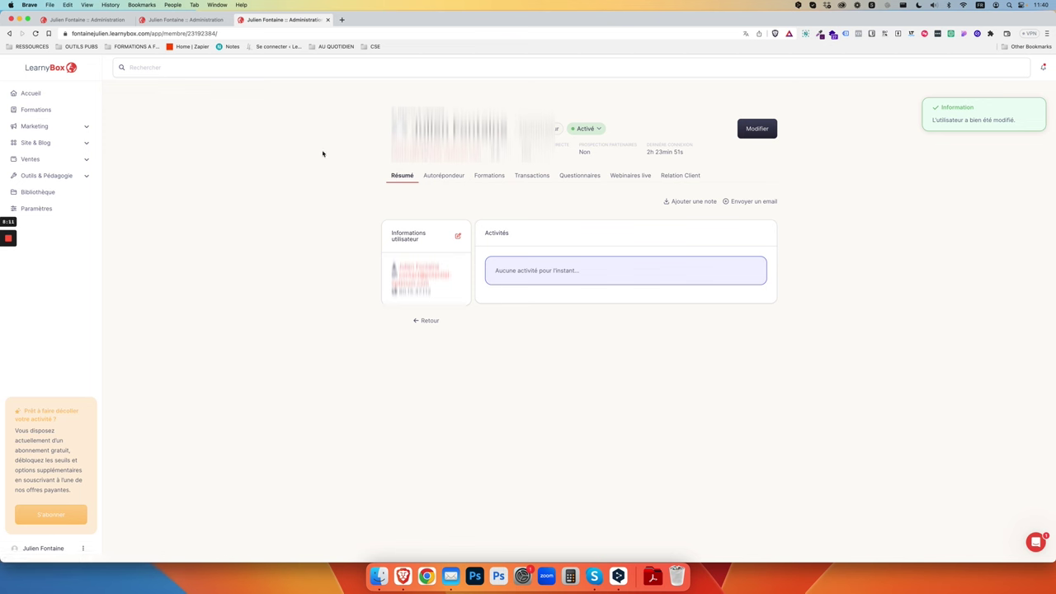
left_click(327, 19)
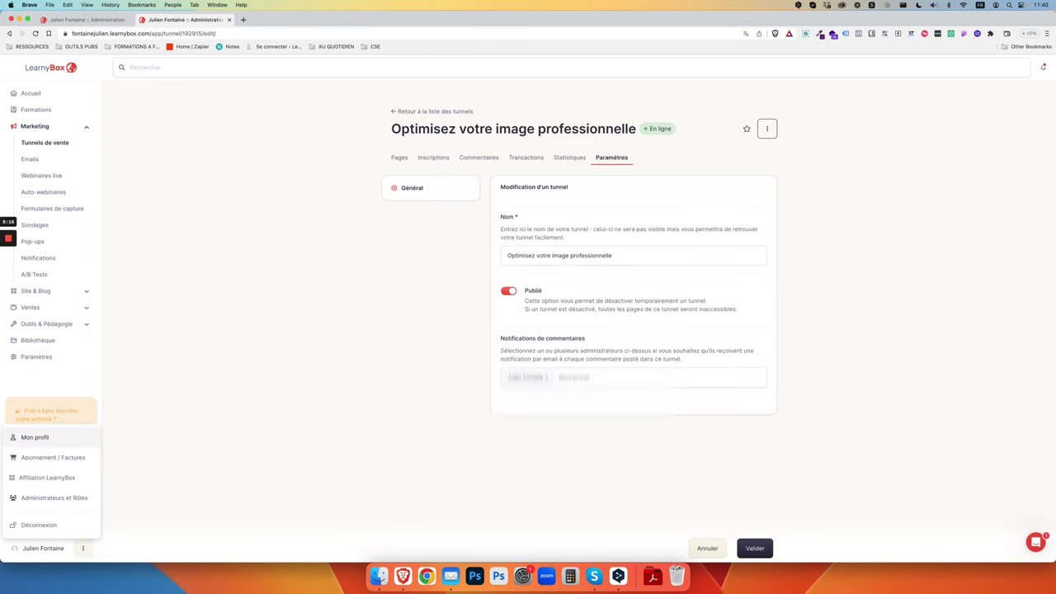
left_click(560, 286)
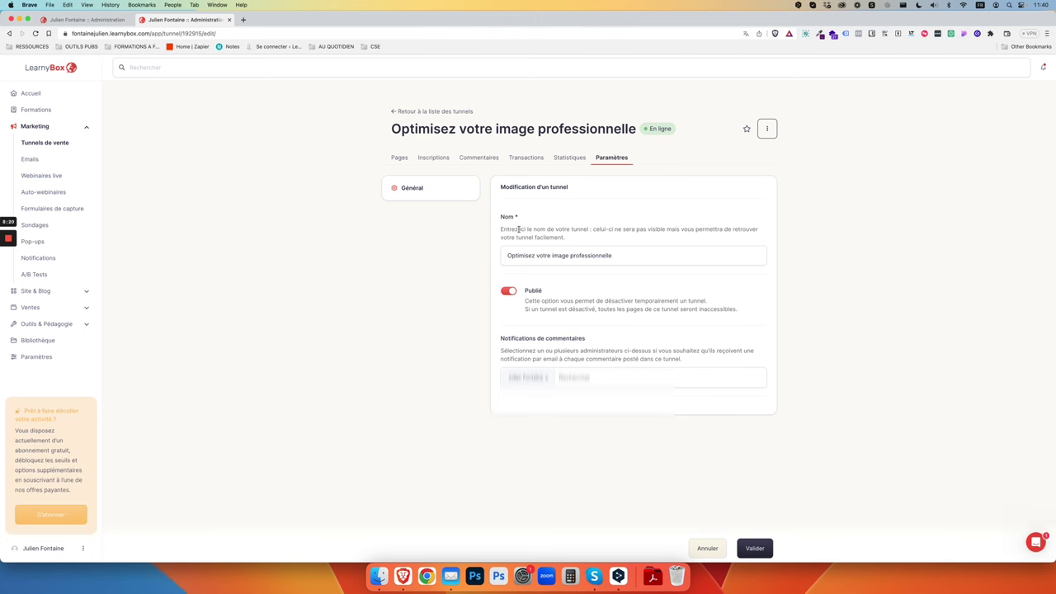
- Examine the tunnel's pages, transactions and statistics sections
left_click(400, 157)
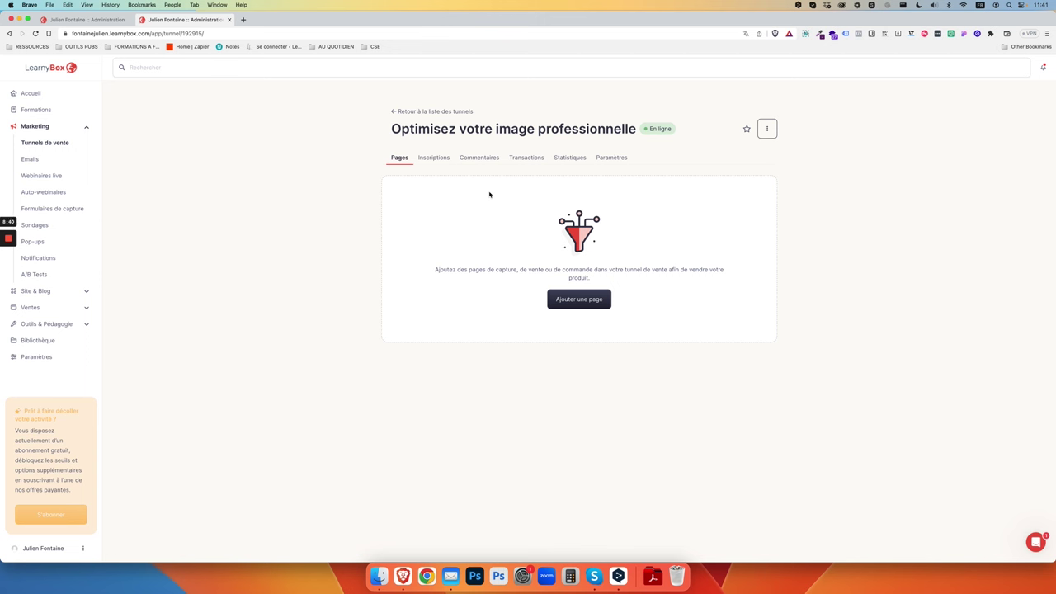
left_click(530, 158)
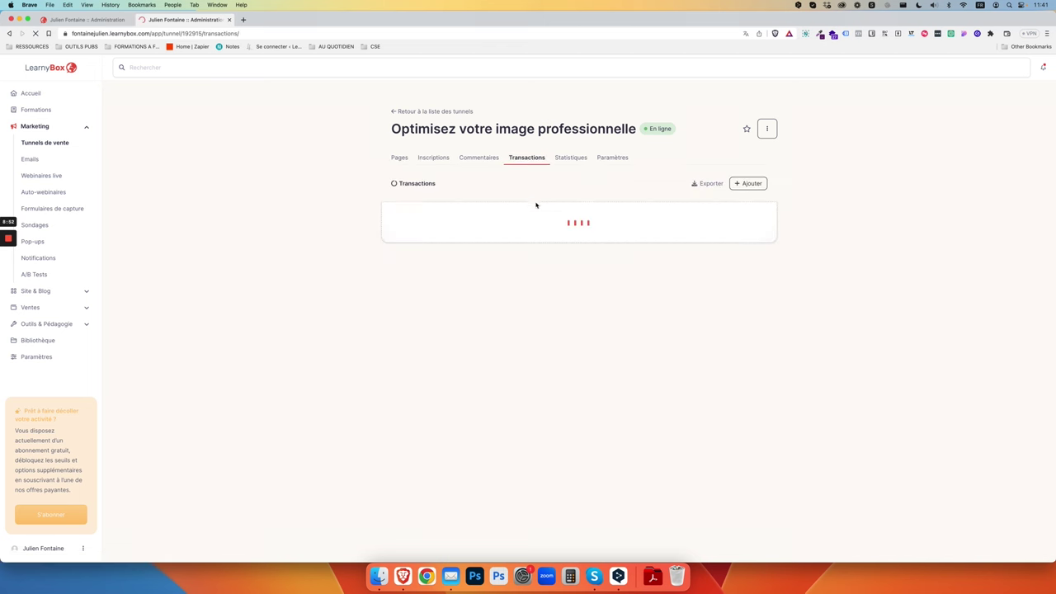
left_click(567, 161)
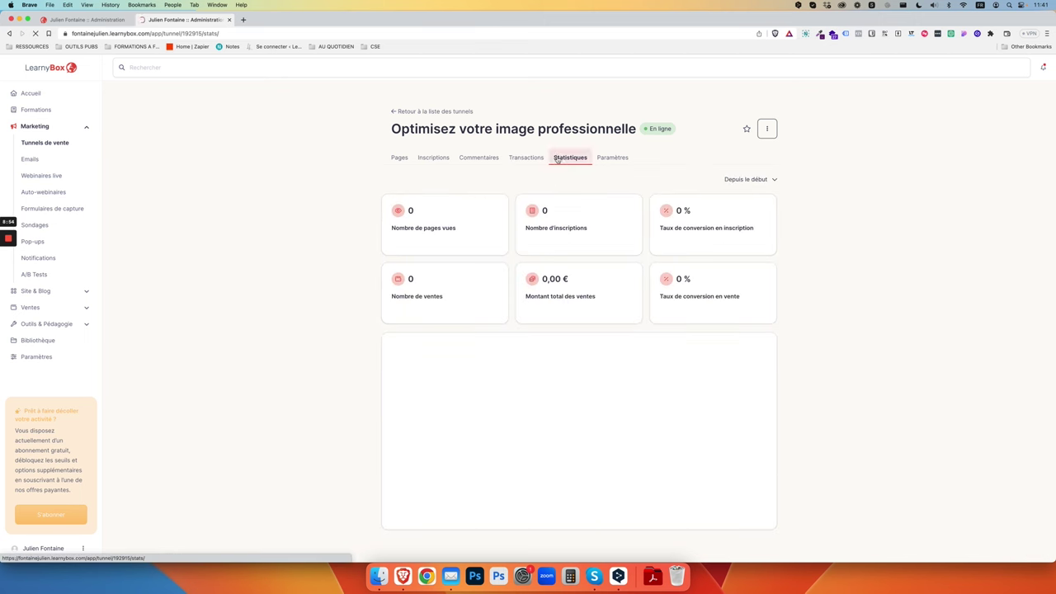
left_click(400, 158)
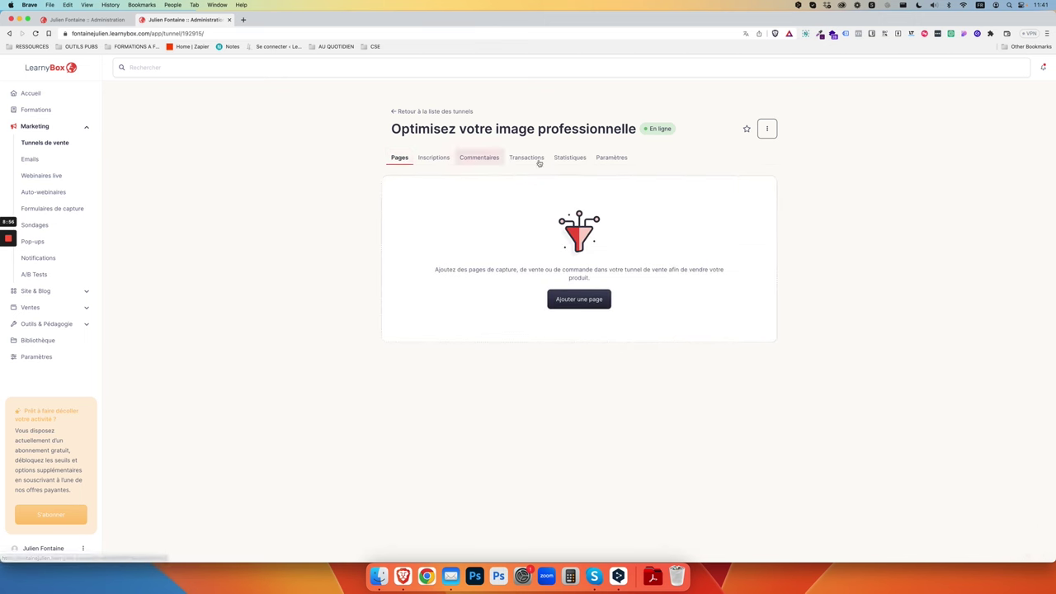
left_click(566, 159)
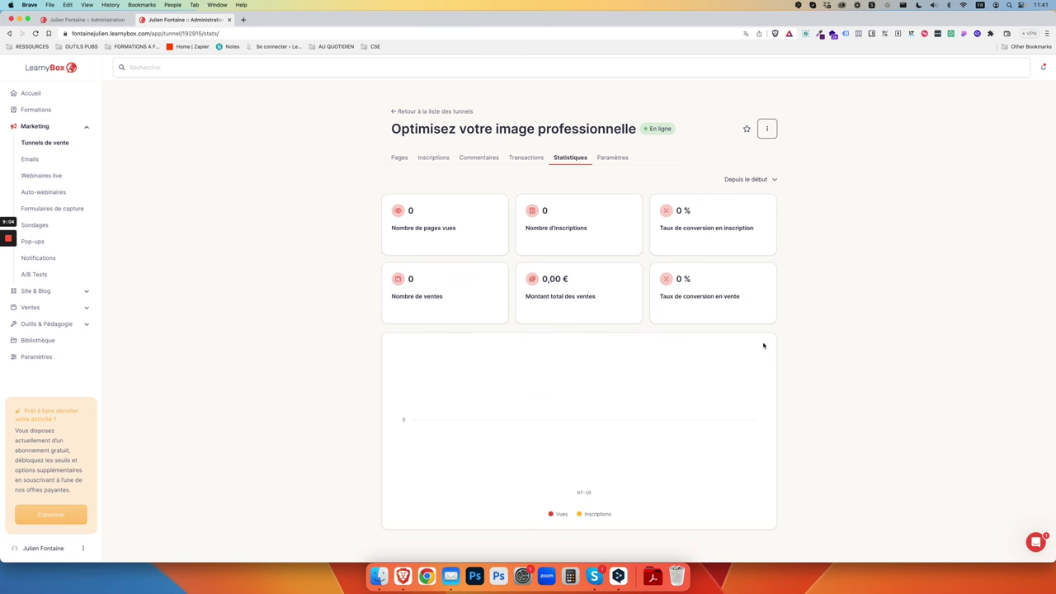
left_click(400, 166)
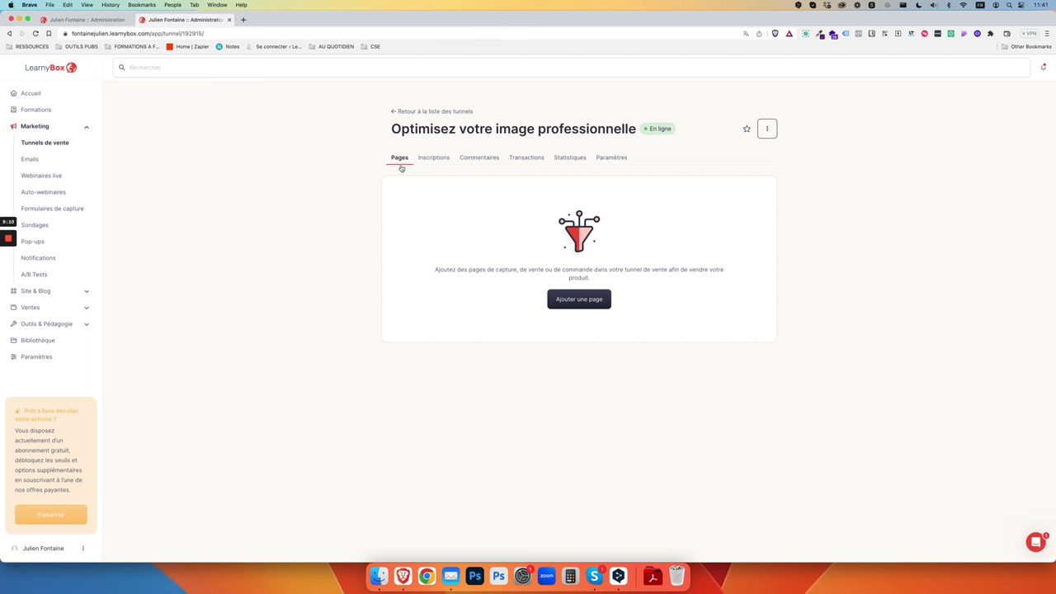
left_click(566, 162)
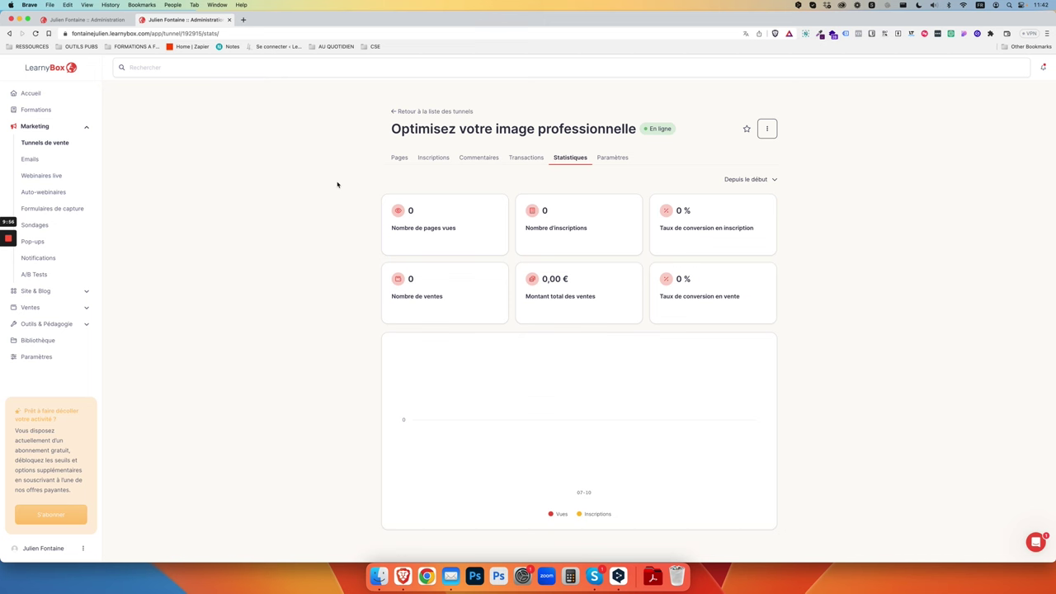
- Add a new content page to the tunnel's pages and bring up its settings
left_click(399, 158)
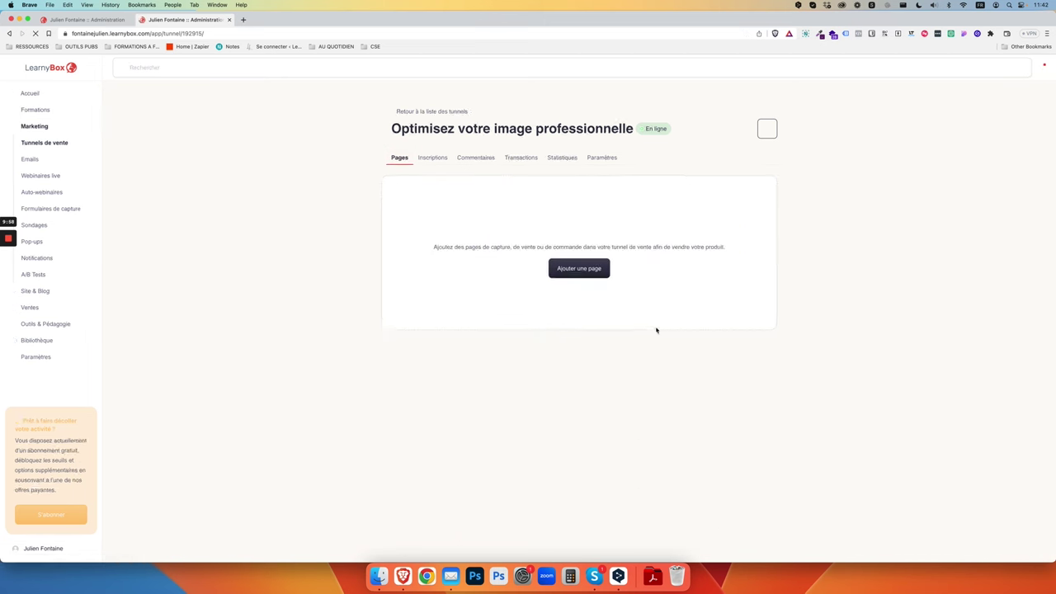
left_click(592, 302)
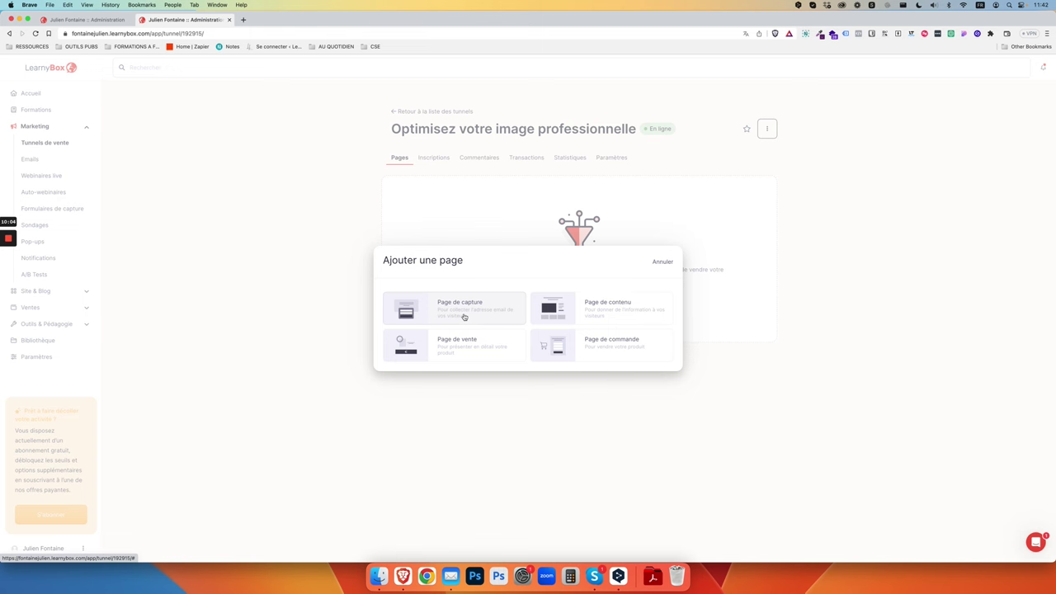
left_click(599, 312)
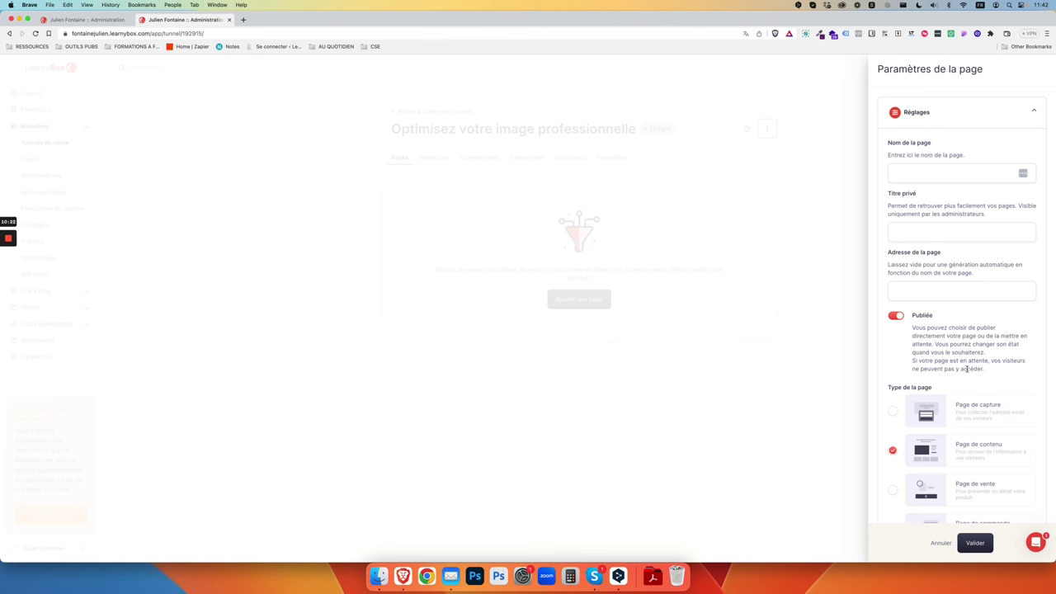
- Paste the copied title starting "Optimisez votre image professionnelle et votre communication" as the page name and set the private title to LANDING
left_click(954, 174)
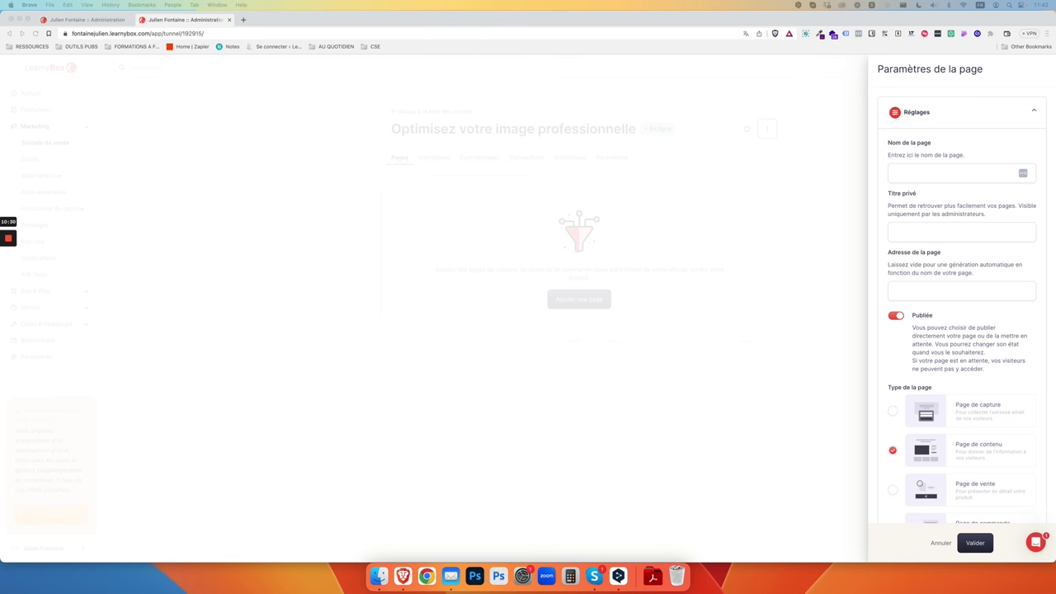
left_click(931, 172)
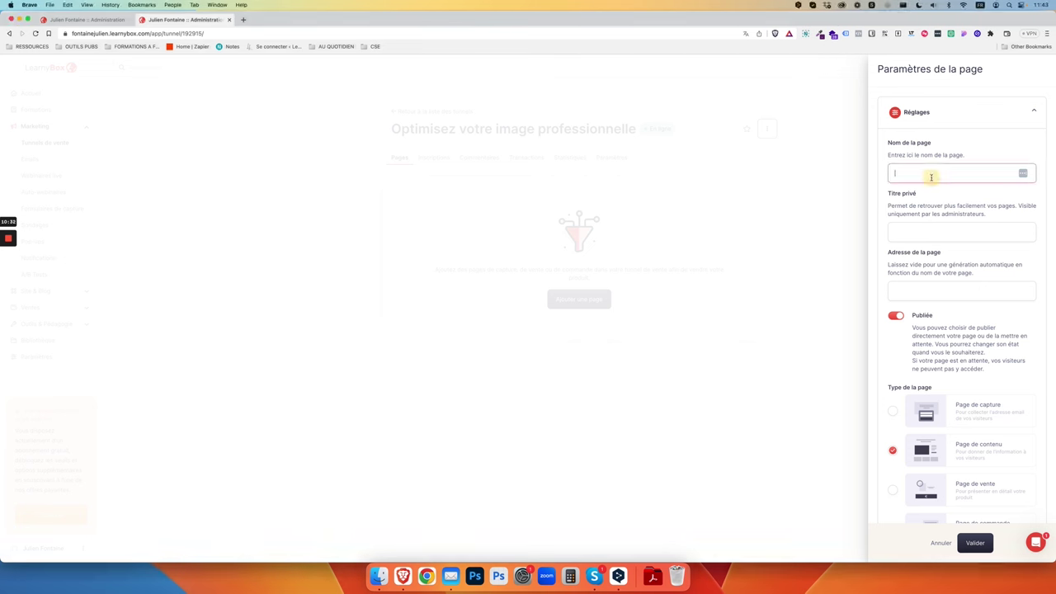
key("super+v")
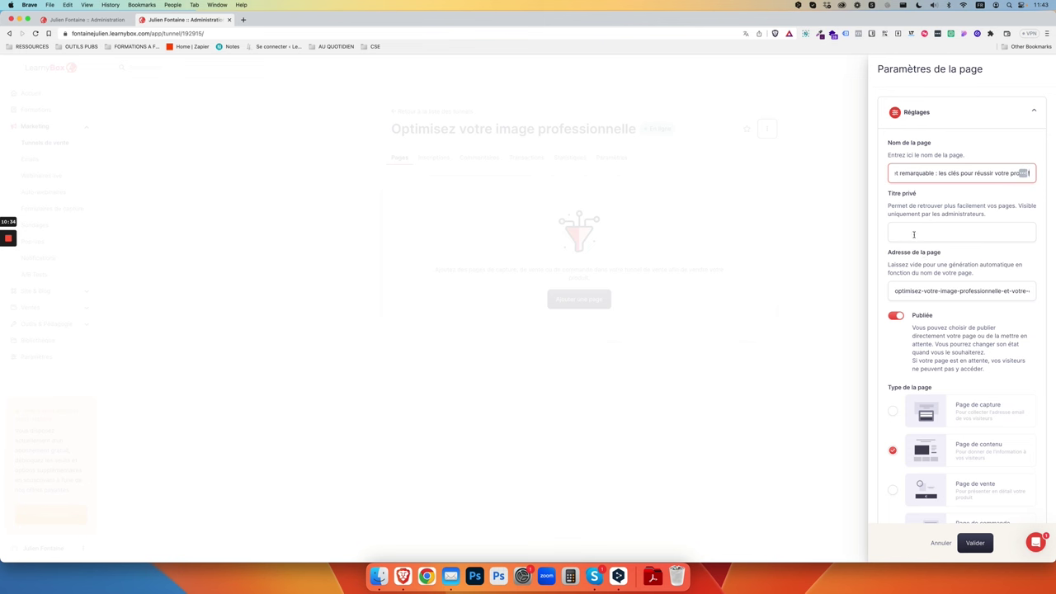
left_click(913, 233)
type("V")
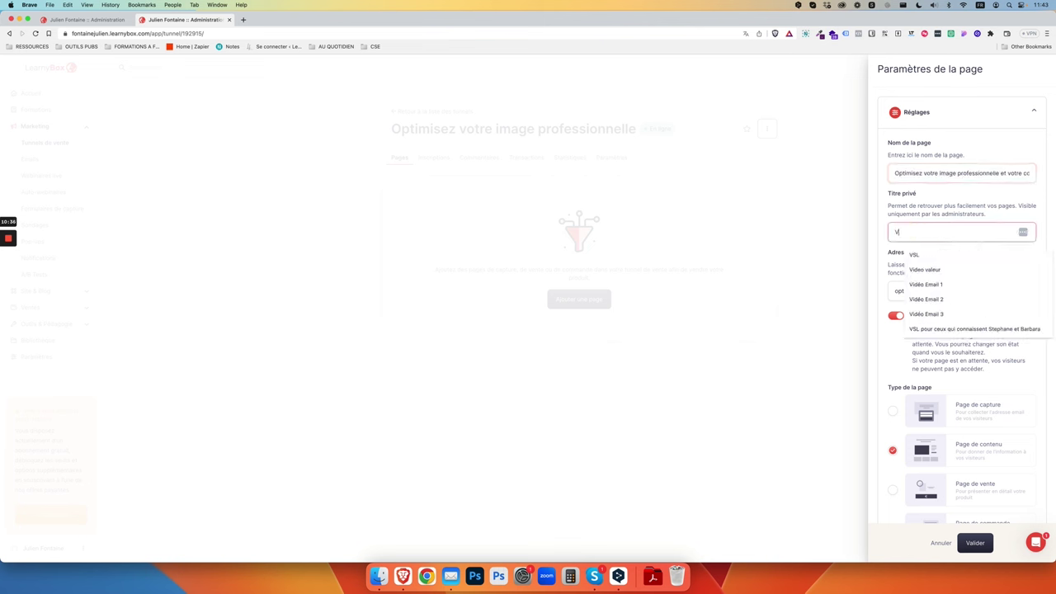
type("LANDING")
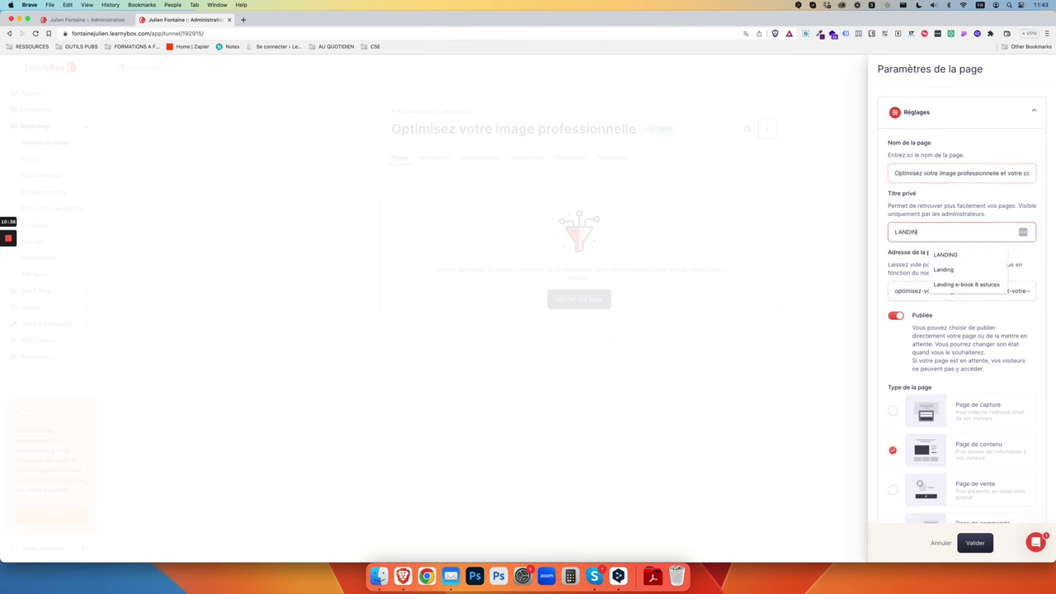
left_click(919, 211)
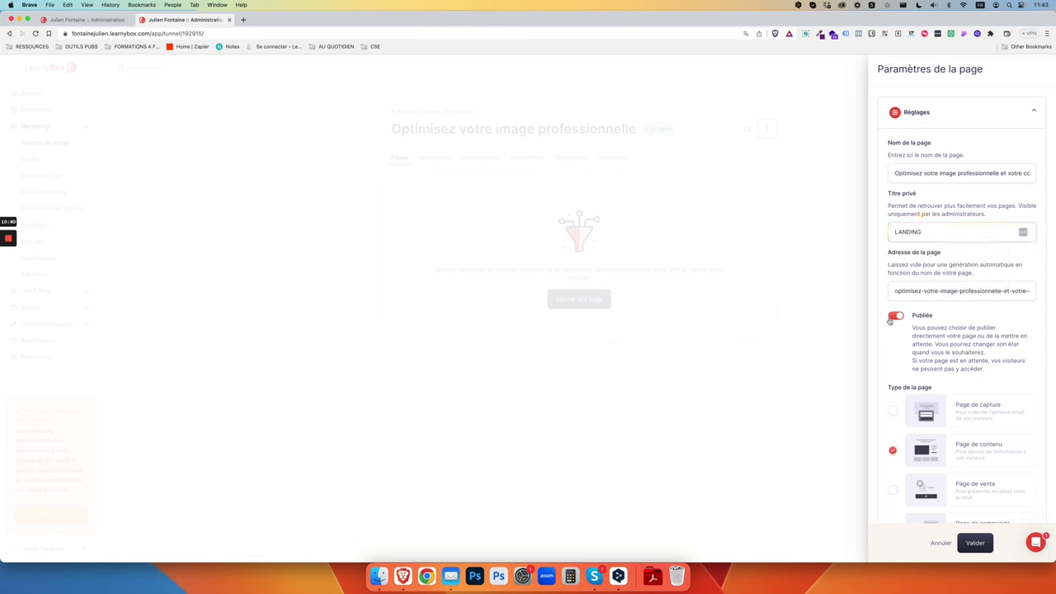
- Shorten the page address to optimisez-votre-image-professionnelle by removing everything after that phrase
left_click(913, 290)
key("Left")
key("Left")
key("Left")
key("Left")
key("Left")
key("Left")
key("Left")
key("Left")
key("Left")
key("Right")
key("Right")
key("Right")
key("Right")
key("Right")
key("Right")
key("Right")
key("Right")
key("Right")
key("Right")
key("Right")
key("Right")
key("Right")
key("Right")
key("Right")
key("Right")
key("Right")
key("Right")
key("Right")
key("Right")
key("Right")
key("Right")
key("Right")
key("Right")
double_click(933, 290)
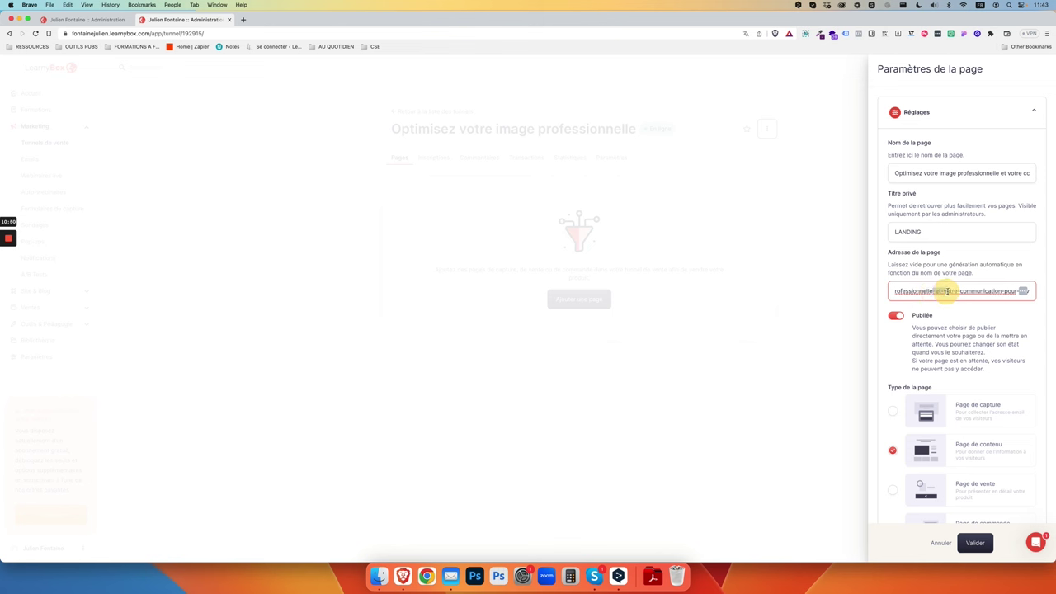
left_click_drag(944, 290, 1053, 291)
key("BackSpace")
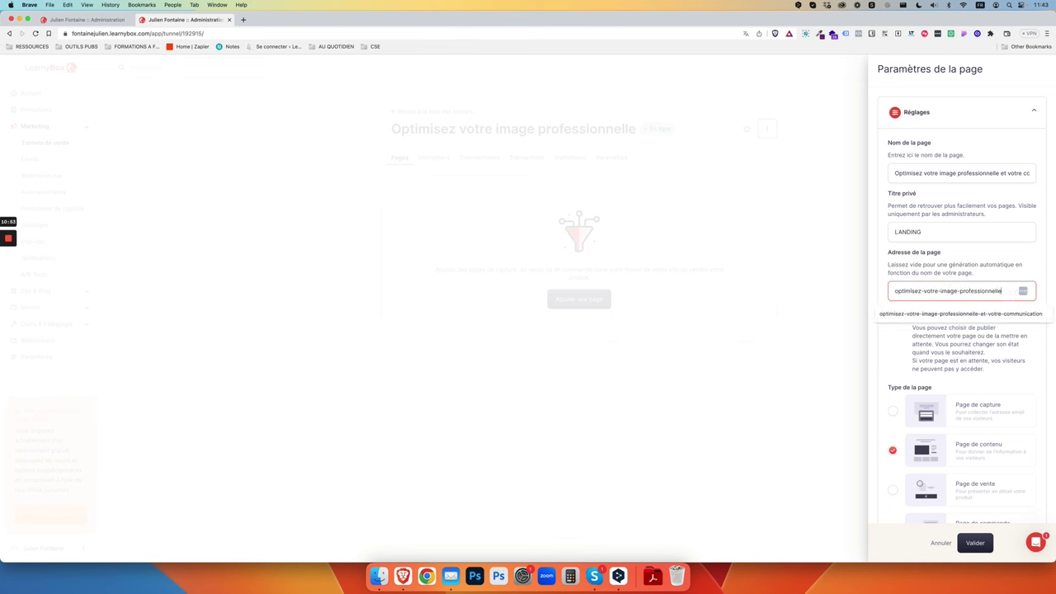
left_click(976, 279)
- Review the new page's type, template, permissions, pixels and SEO options, including the description, tags and social network image
scroll(973, 479, "down", 5)
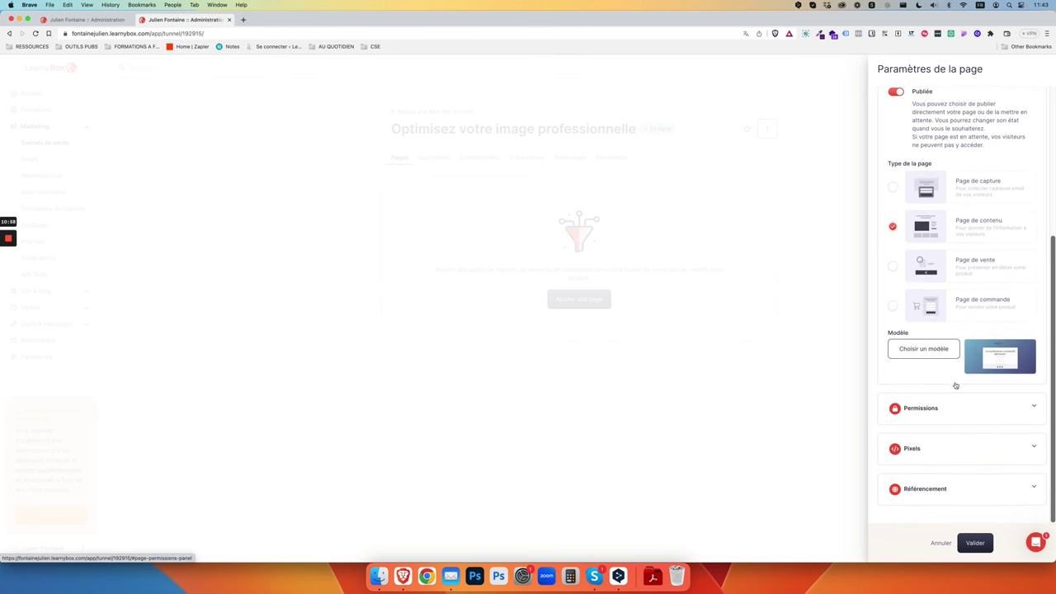
left_click(960, 418)
left_click(960, 418)
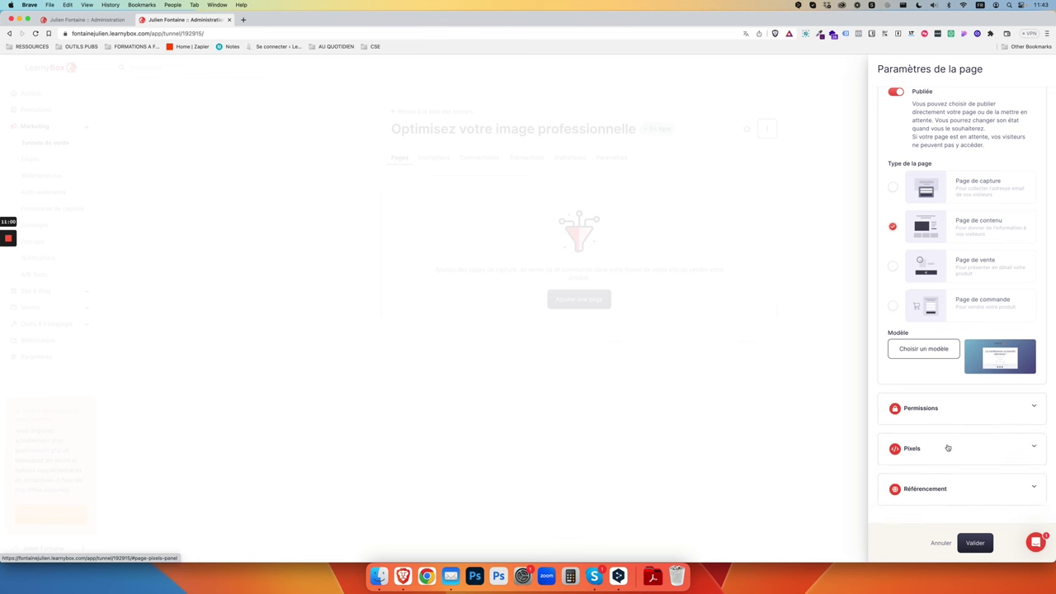
left_click(949, 446)
left_click(958, 449)
left_click(948, 489)
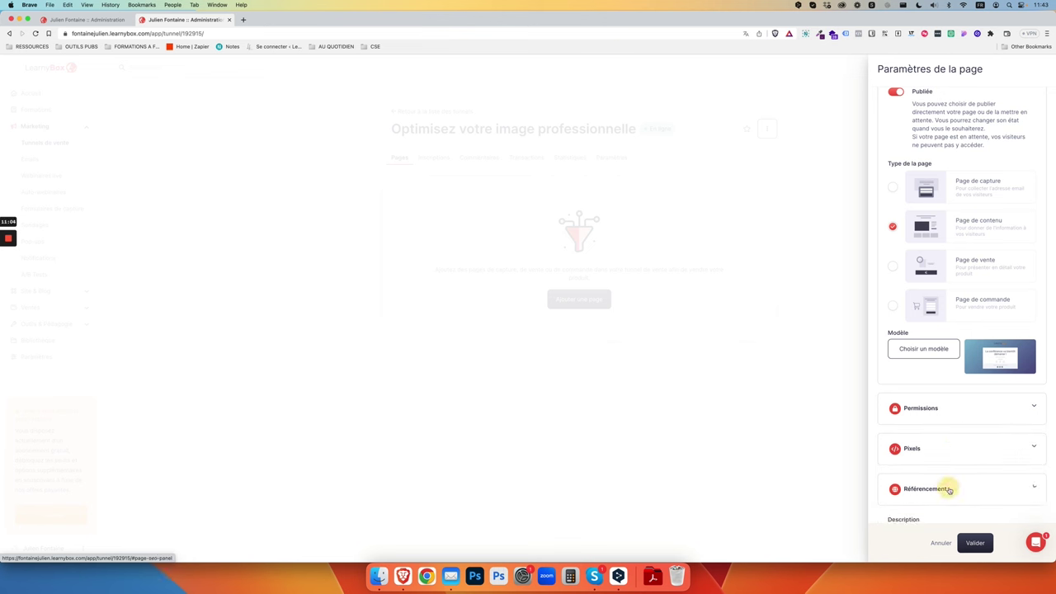
scroll(952, 486, "down", 2)
scroll(971, 452, "down", 3)
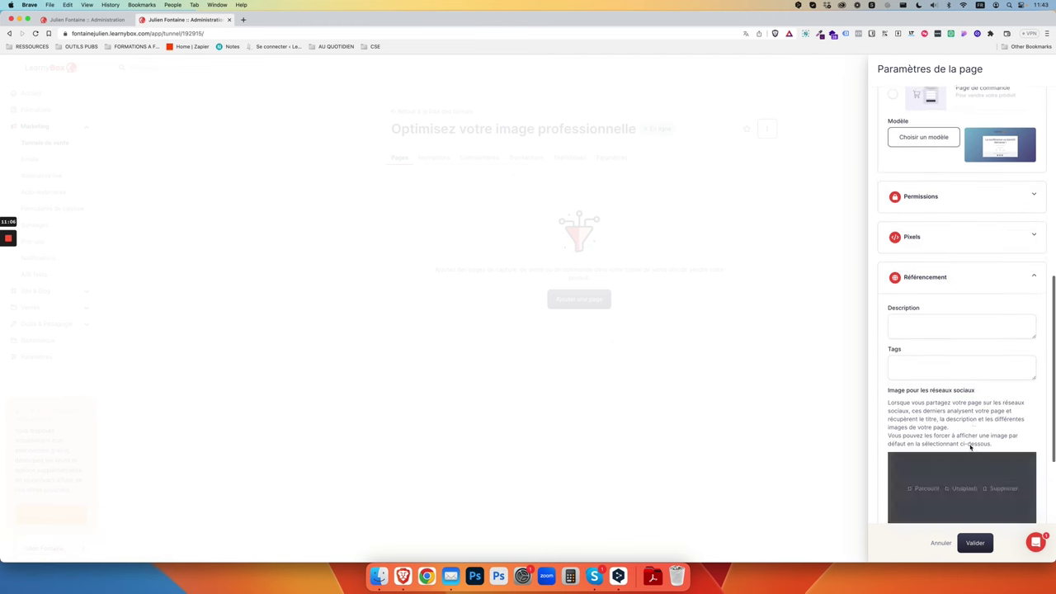
scroll(989, 346, "up", 2)
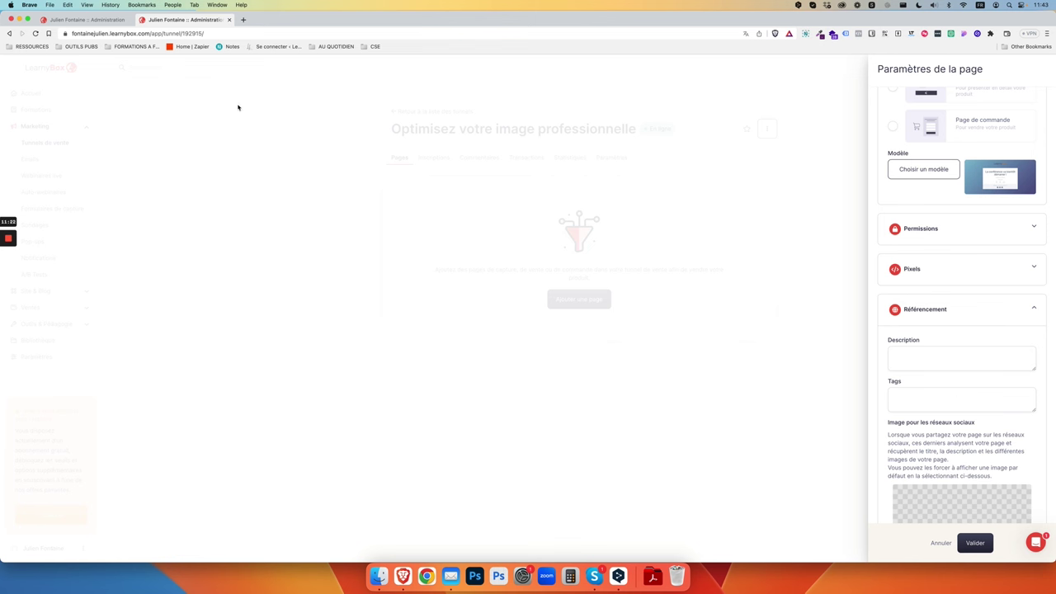
- Check the domain part of the site's web address and validate the new page's settings
left_click(151, 35)
left_click_drag(169, 34, 72, 34)
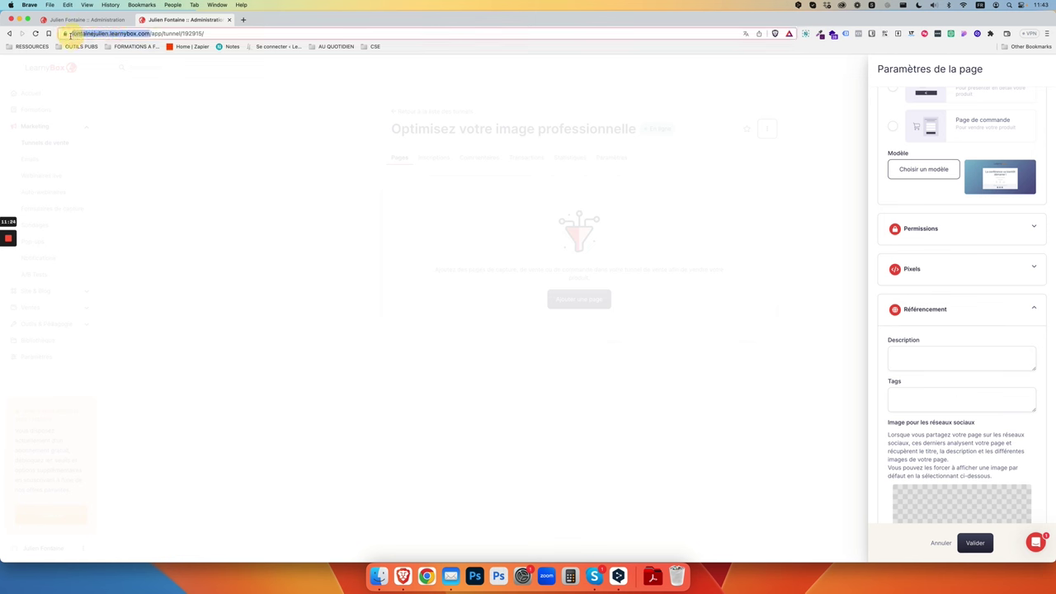
left_click(214, 33)
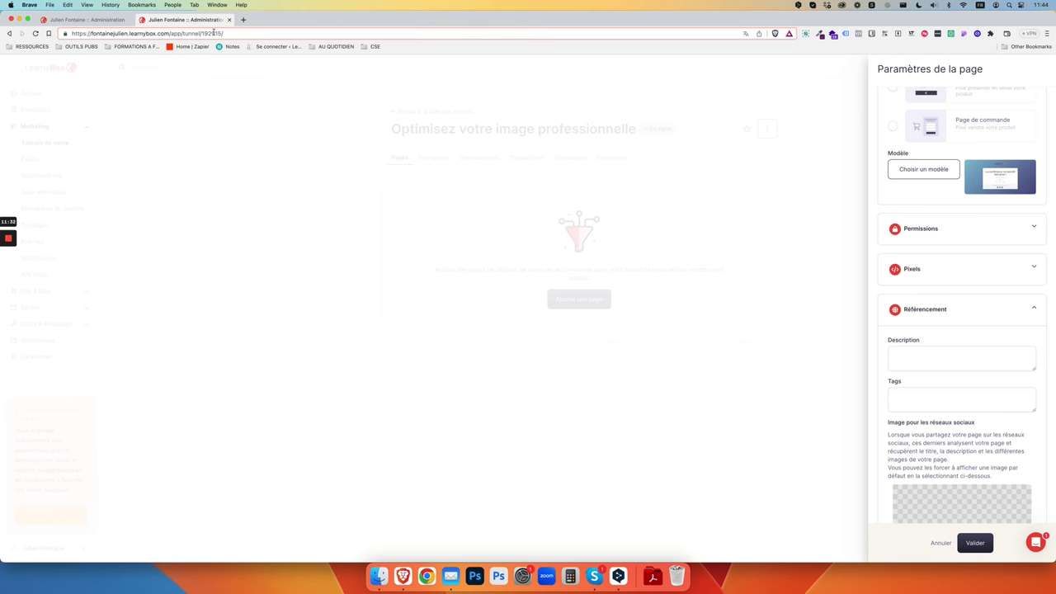
left_click(982, 542)
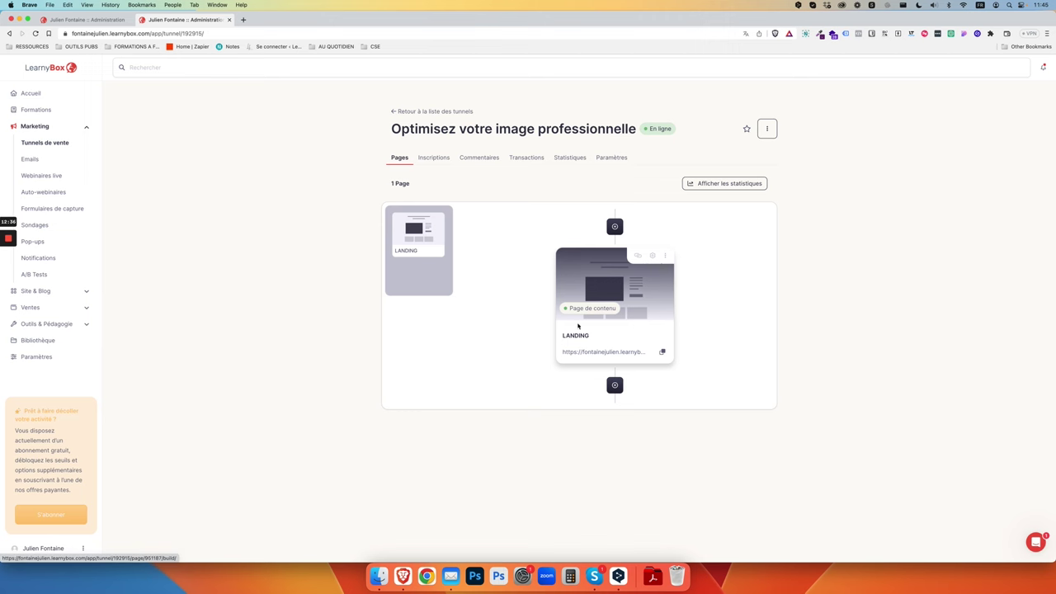
- Review the LANDING page's saved settings without changing them, and look over its list of additional actions
left_click(656, 260)
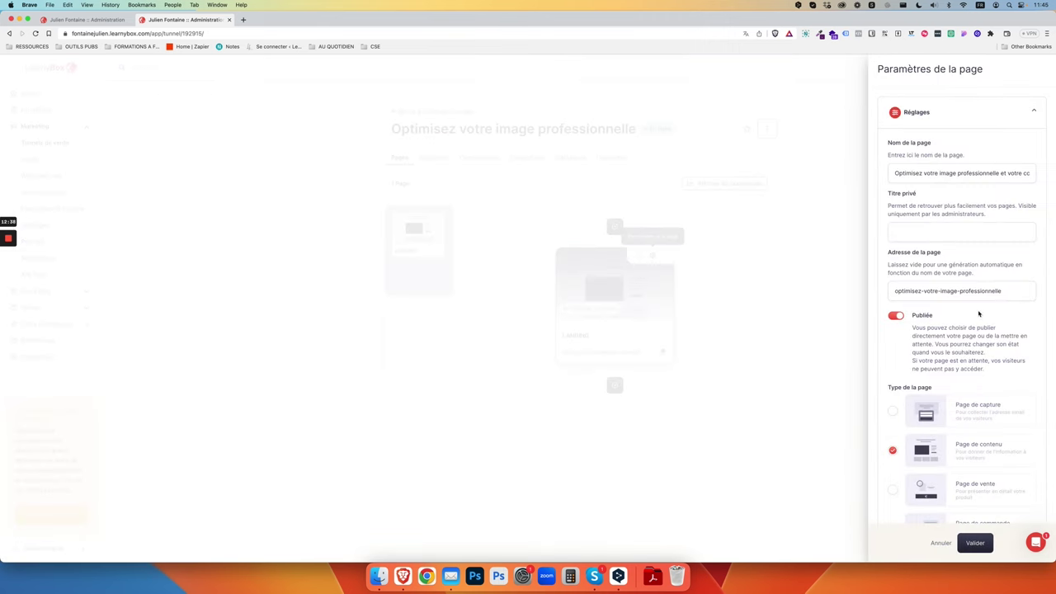
scroll(973, 371, "down", 1)
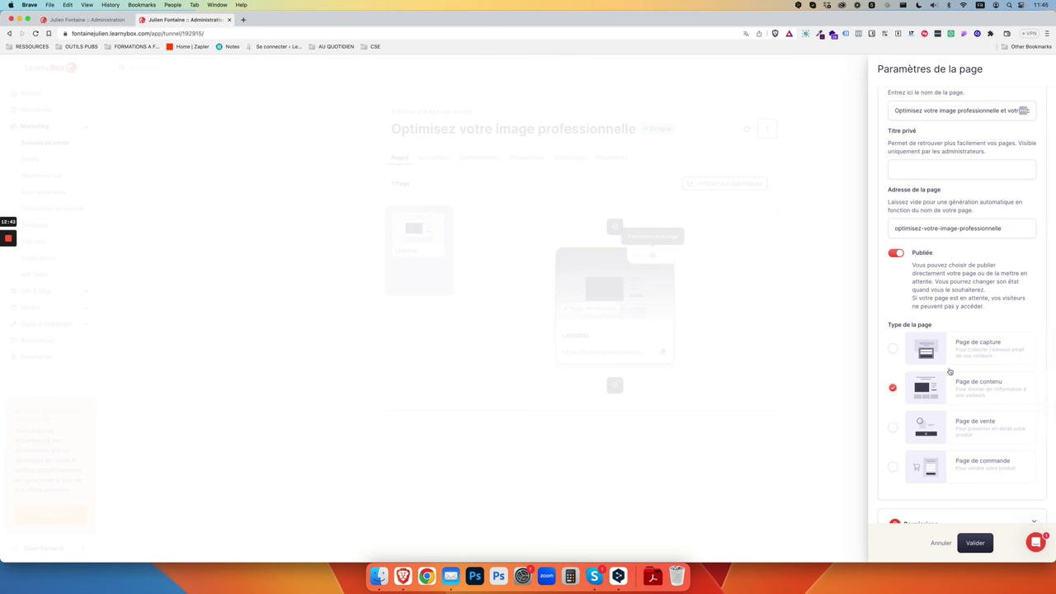
scroll(930, 463, "down", 4)
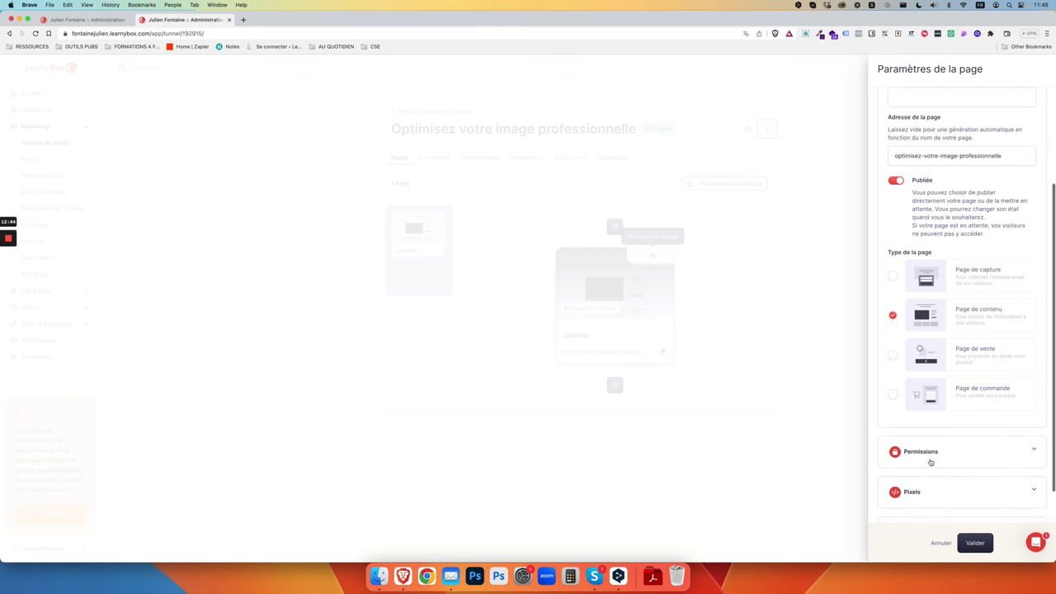
left_click(940, 543)
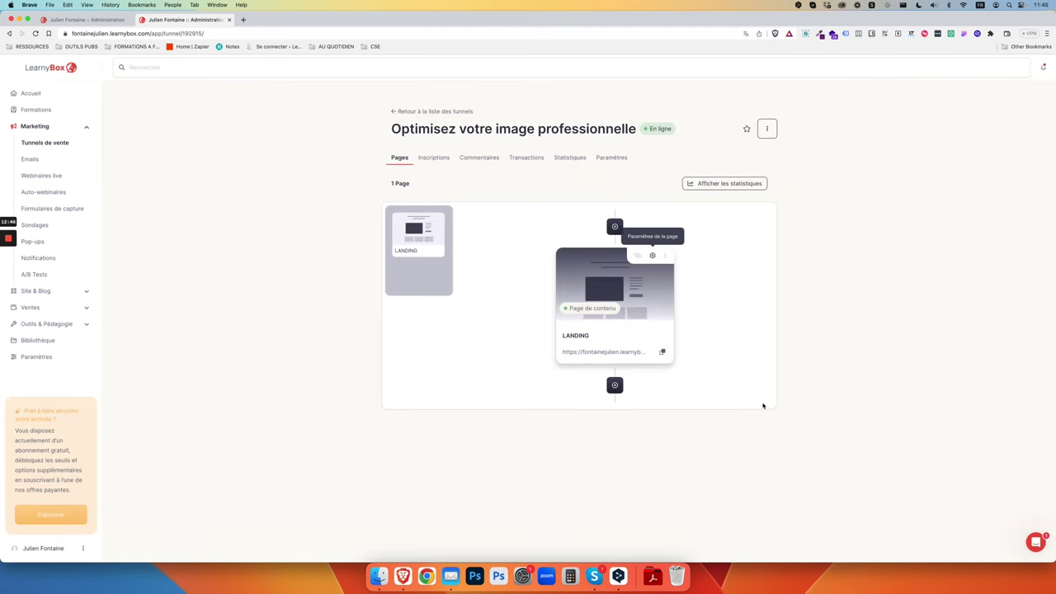
left_click(665, 256)
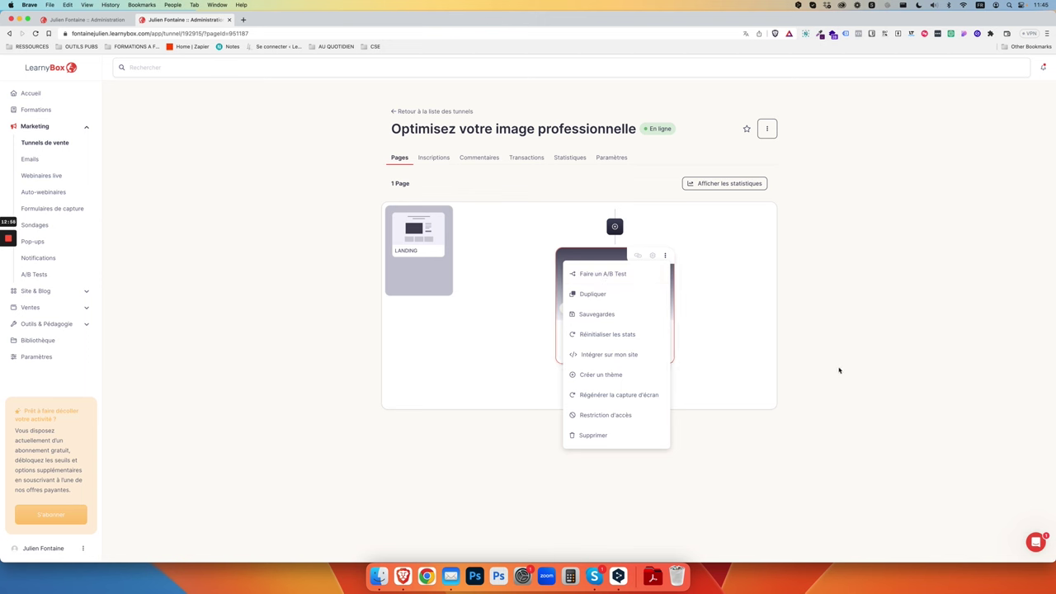
left_click(831, 342)
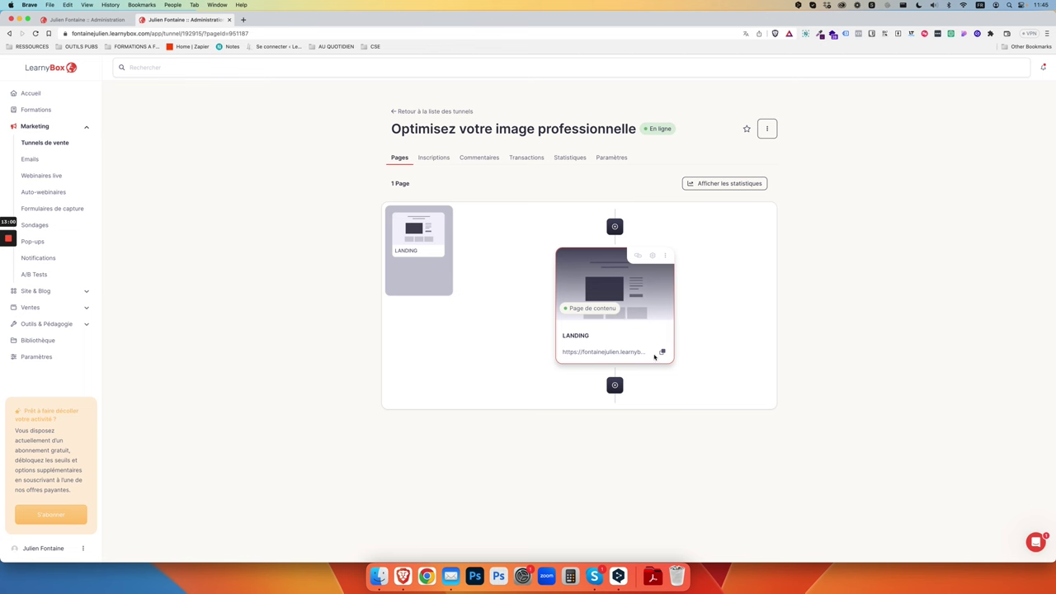
- Open the LANDING page in the page builder and compare its mobile and desktop versions
left_click(606, 290)
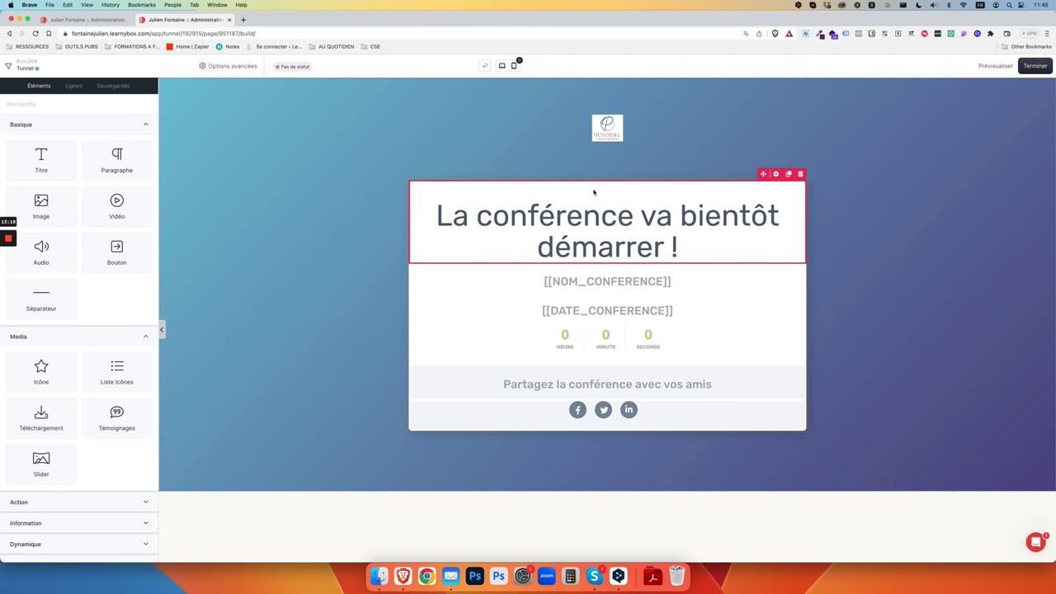
mouse_move(513, 70)
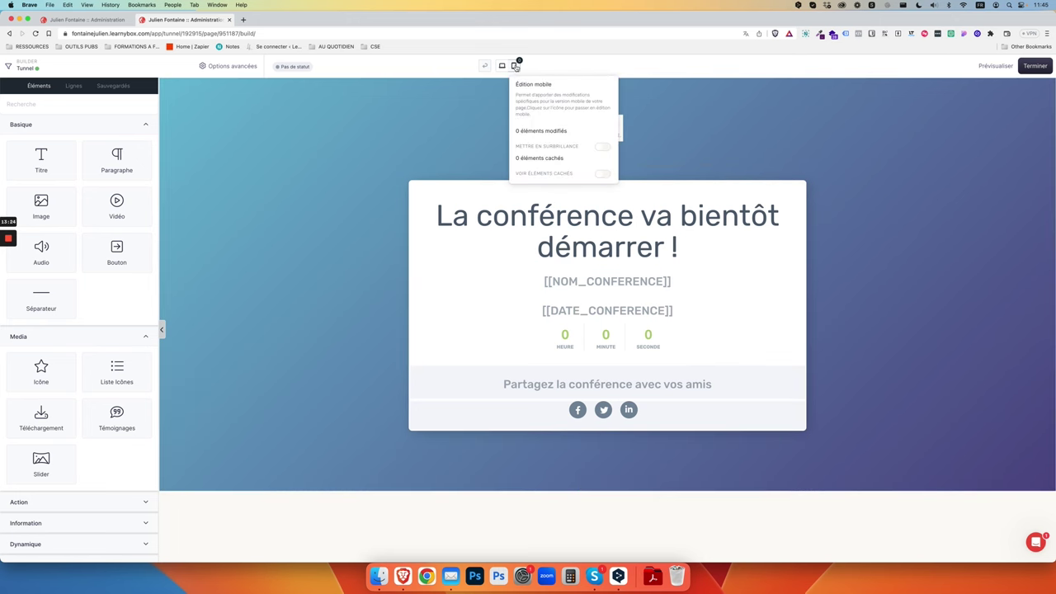
left_click(516, 66)
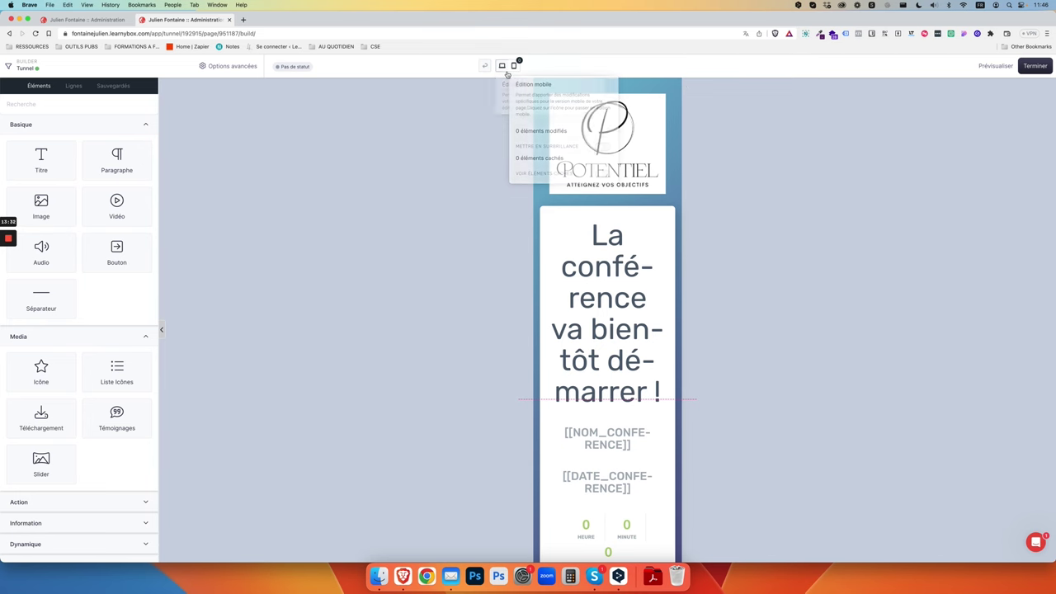
left_click(501, 66)
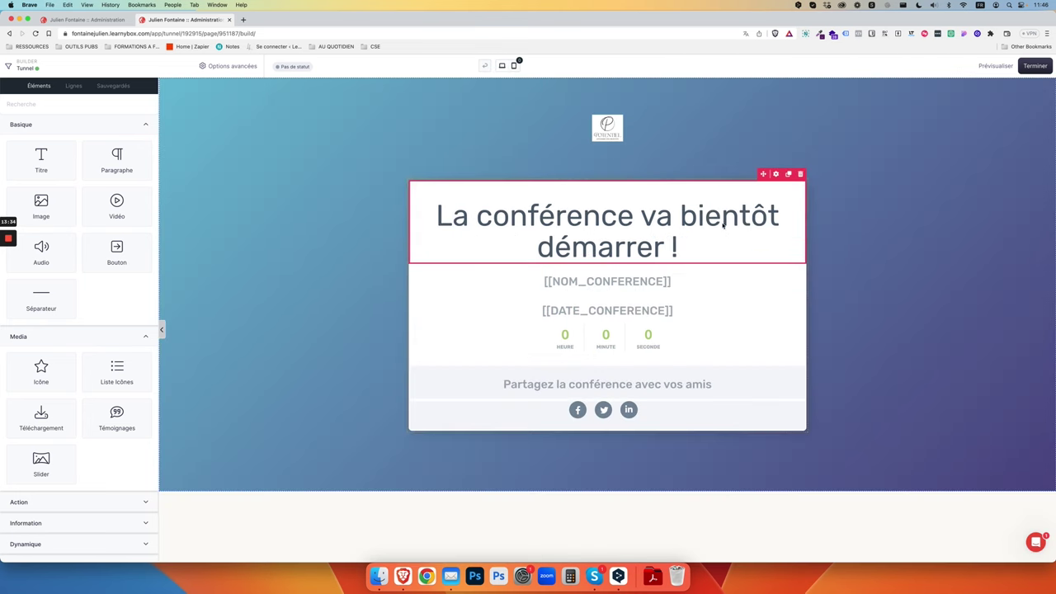
- In the mobile version, set the whole heading "La conférence va bientôt démarrer !" to a 22px text size
left_click(514, 65)
left_click(619, 283)
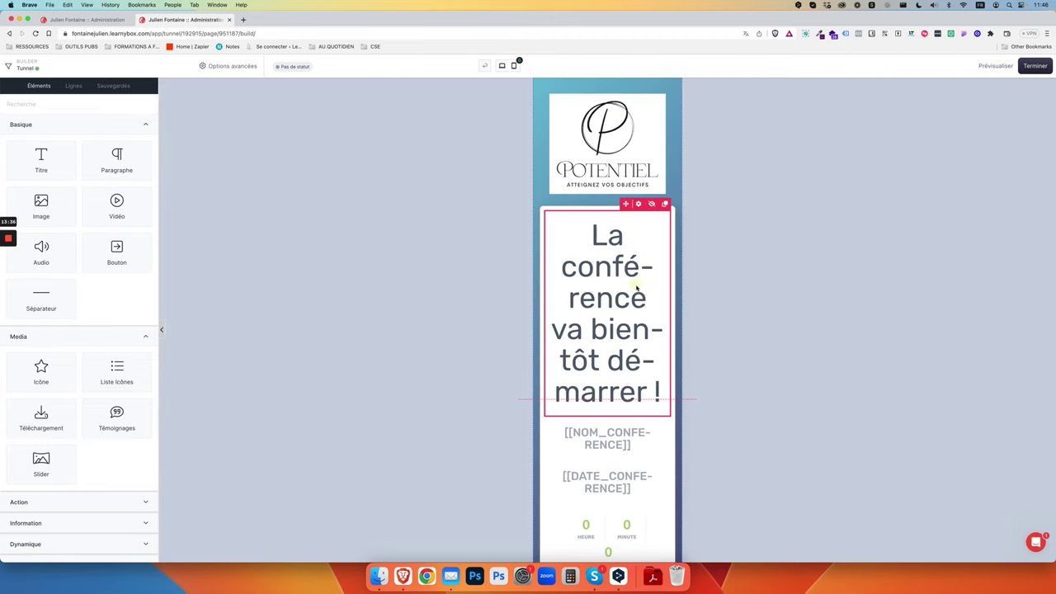
double_click(619, 283)
key("ctrl+a")
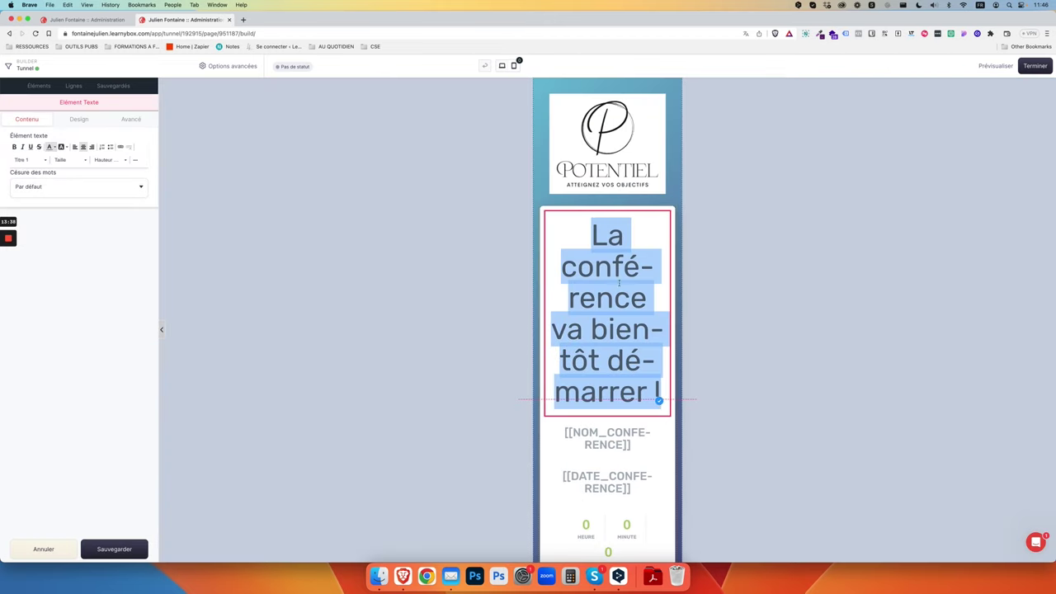
left_click(69, 159)
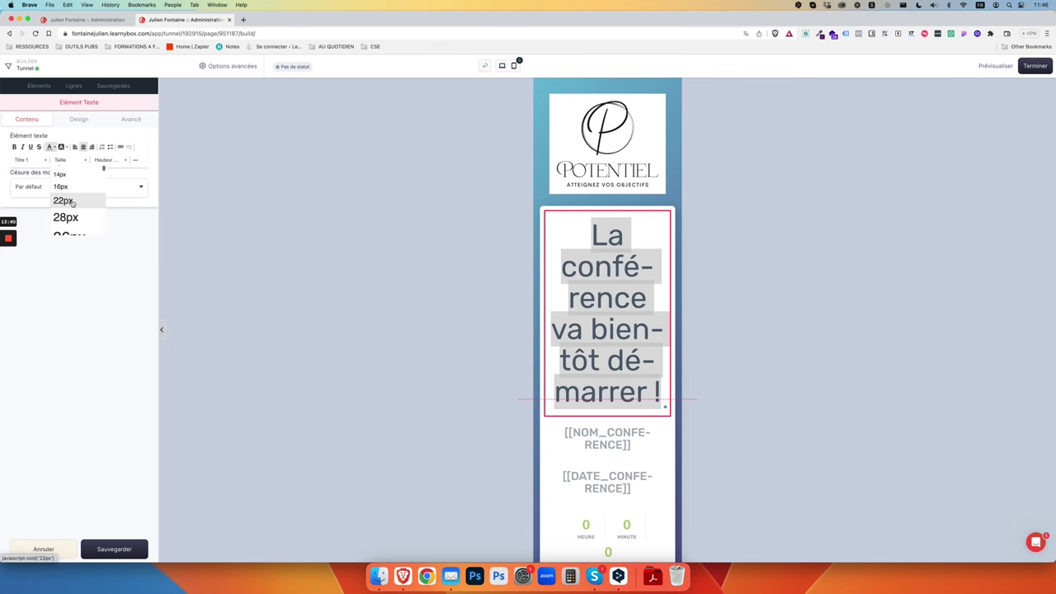
left_click(64, 218)
- Try a 32px line height on the mobile heading and settle on 28px
left_click(118, 163)
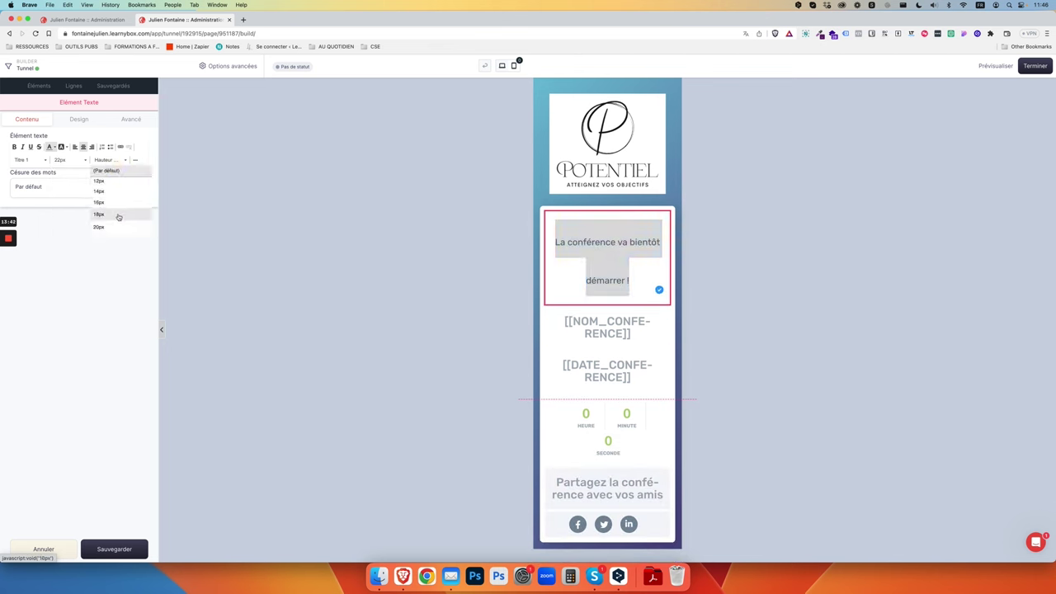
scroll(111, 210, "down", 2)
left_click(112, 205)
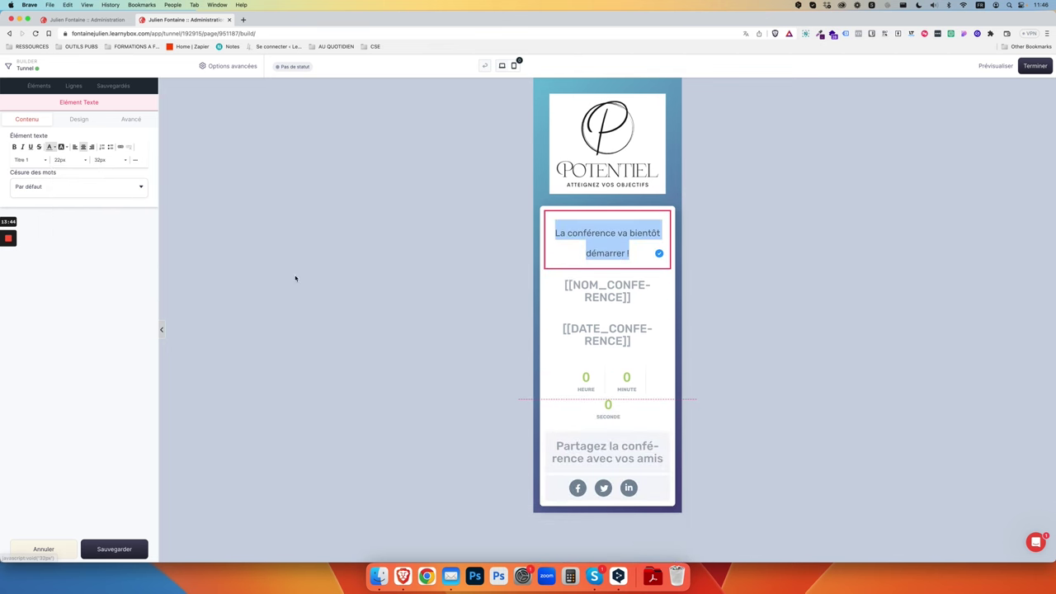
left_click(108, 160)
left_click(106, 183)
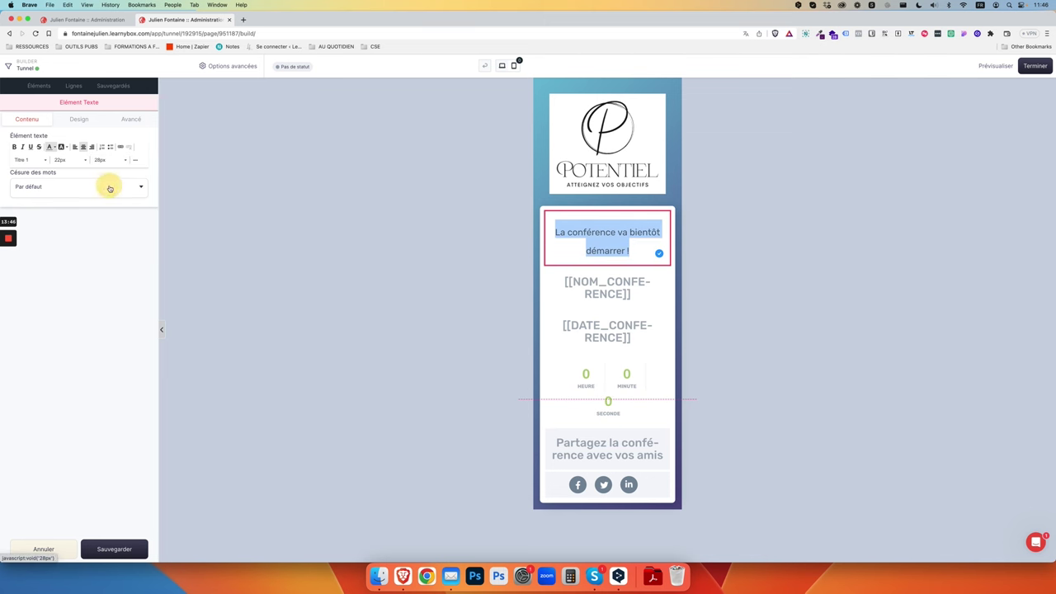
- Save the mobile heading, switch to the desktop version and replace the heading text with "cuipbip"
left_click(118, 547)
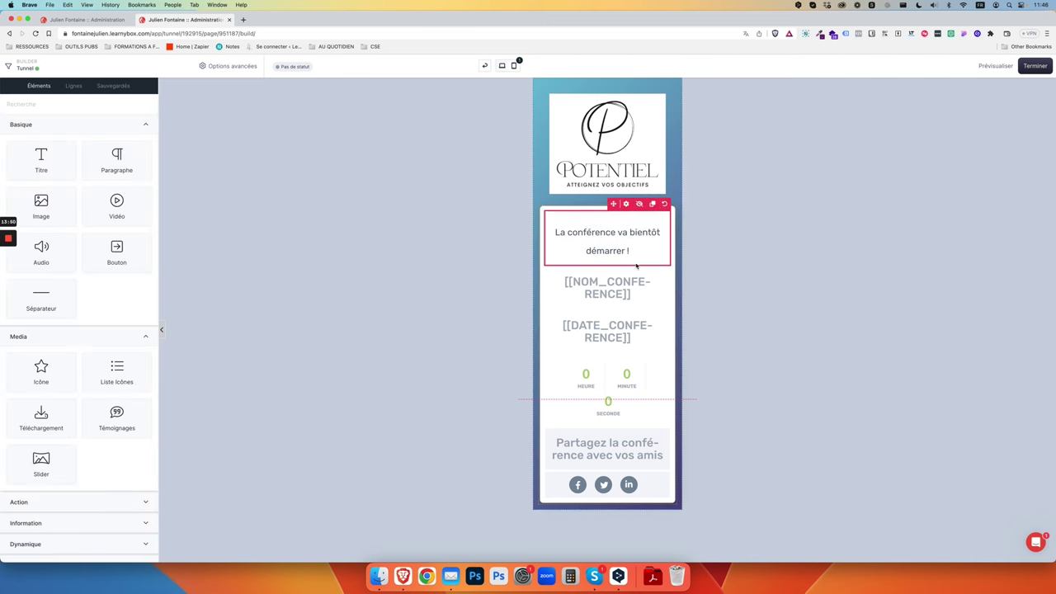
left_click(502, 65)
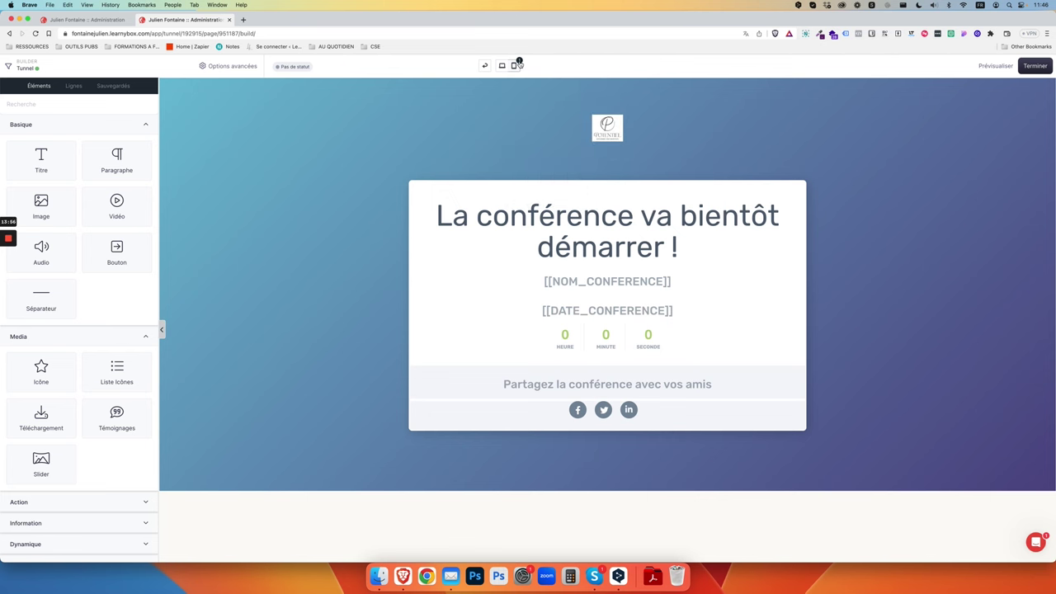
left_click(552, 223)
triple_click(553, 220)
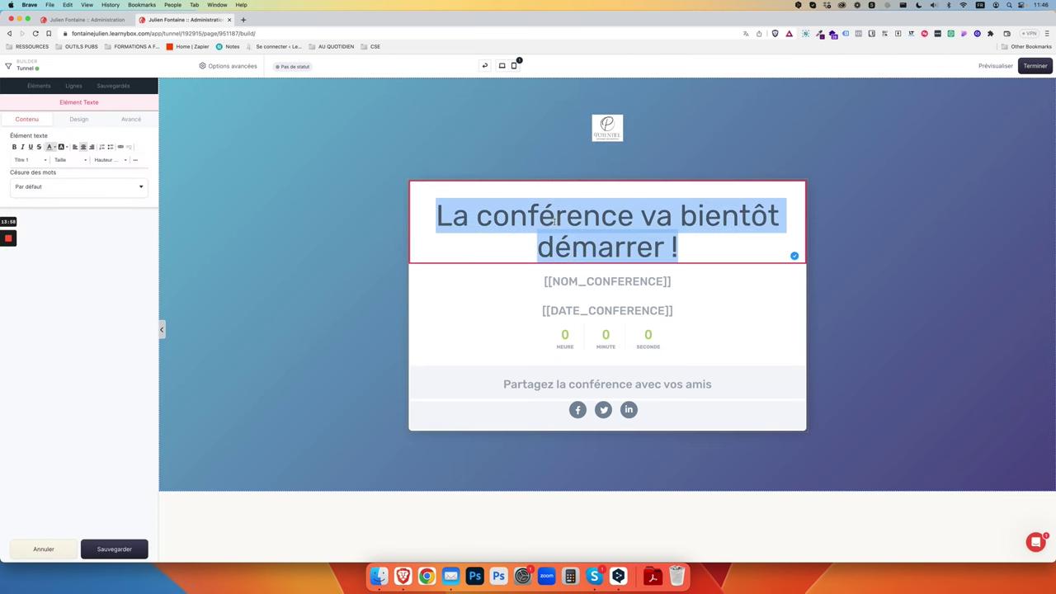
type("cuipbip")
left_click(131, 550)
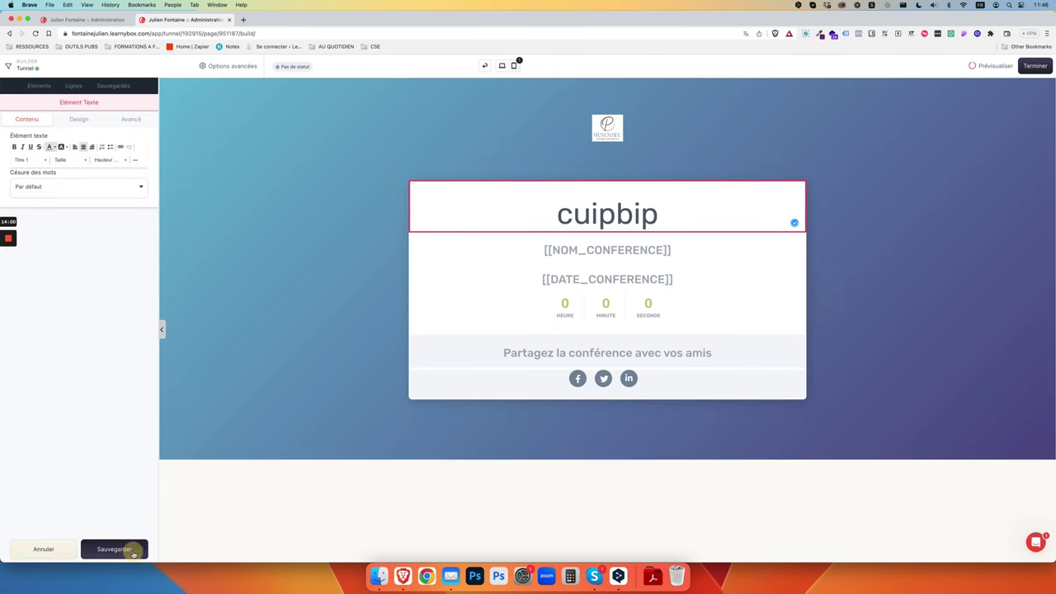
- Compare the heading in the mobile and desktop versions, and restore the elements modified for mobile
left_click(515, 66)
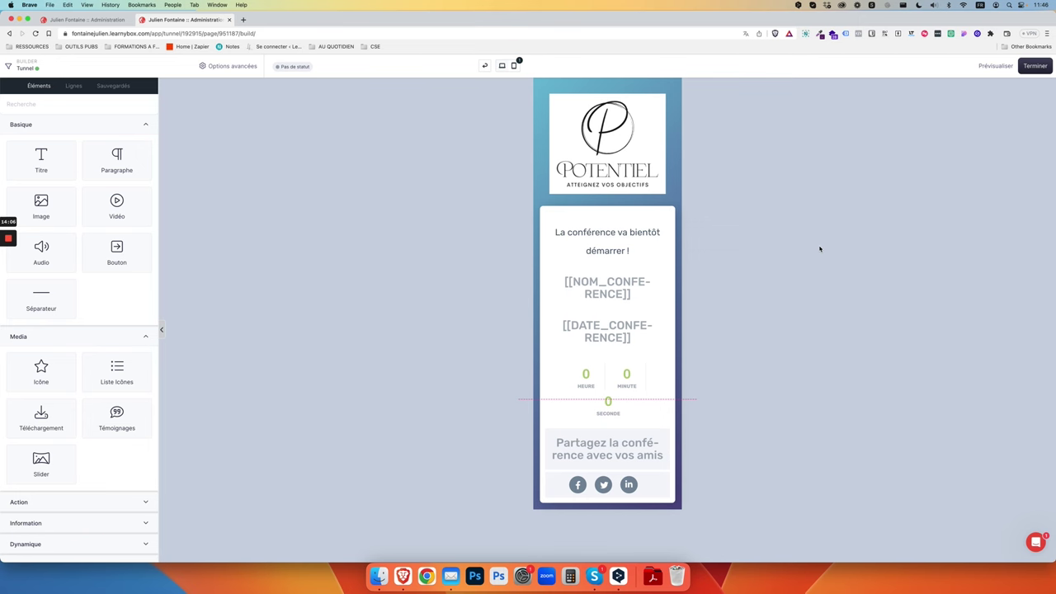
left_click(501, 66)
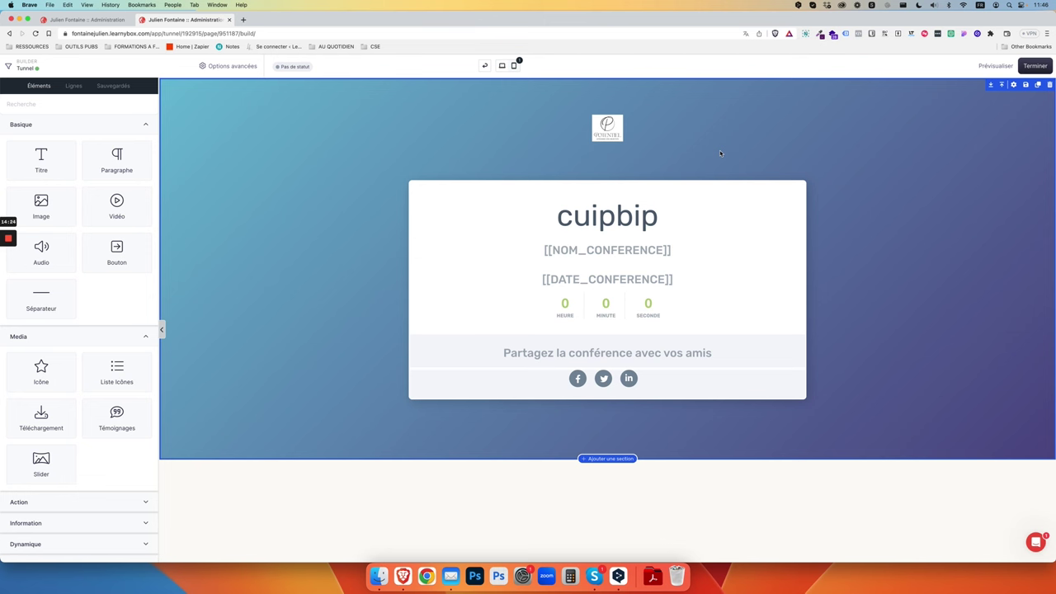
mouse_move(517, 68)
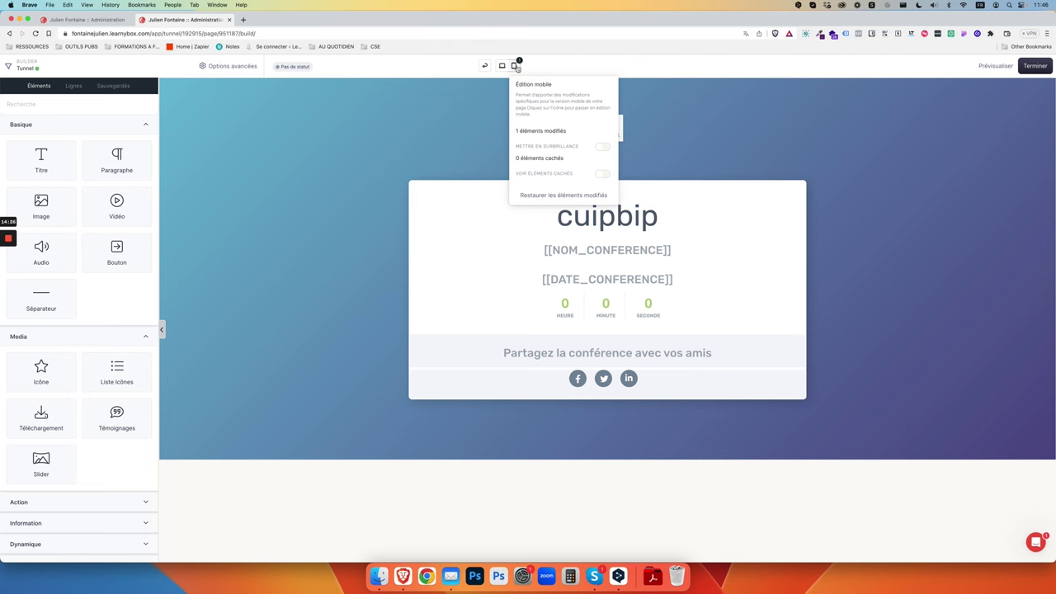
left_click(516, 66)
left_click(560, 195)
left_click(519, 233)
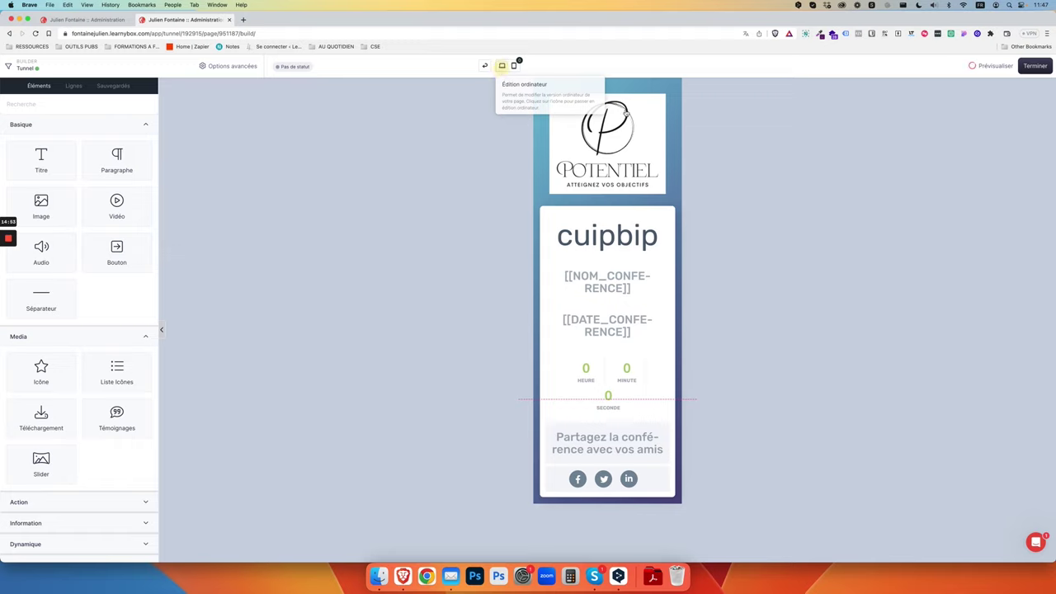
- Delete the page's entire section in the desktop version and look over the builder's advanced options
left_click(502, 66)
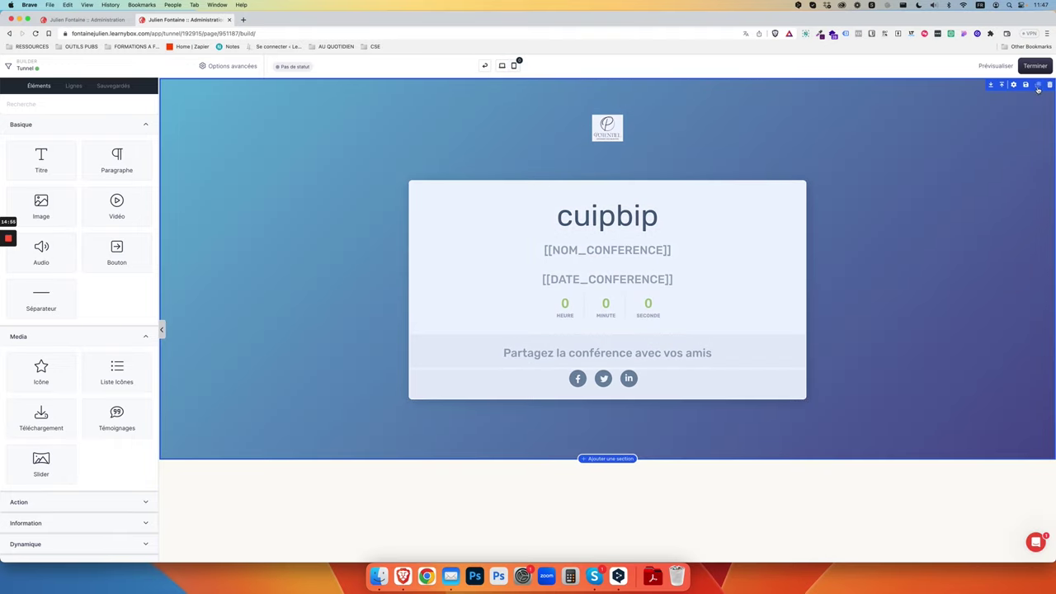
left_click(1049, 85)
left_click(640, 345)
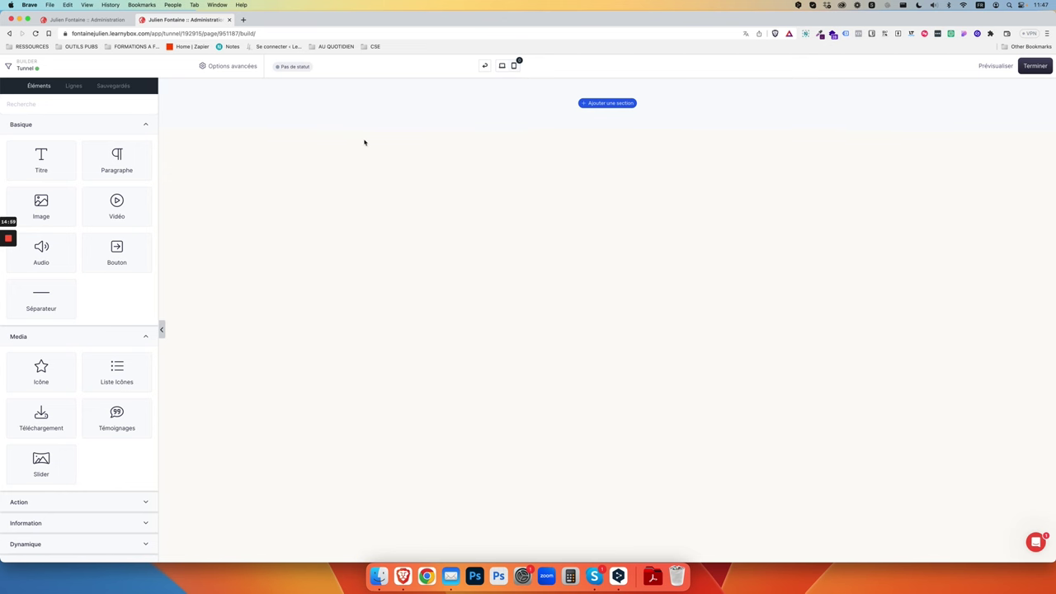
left_click(219, 67)
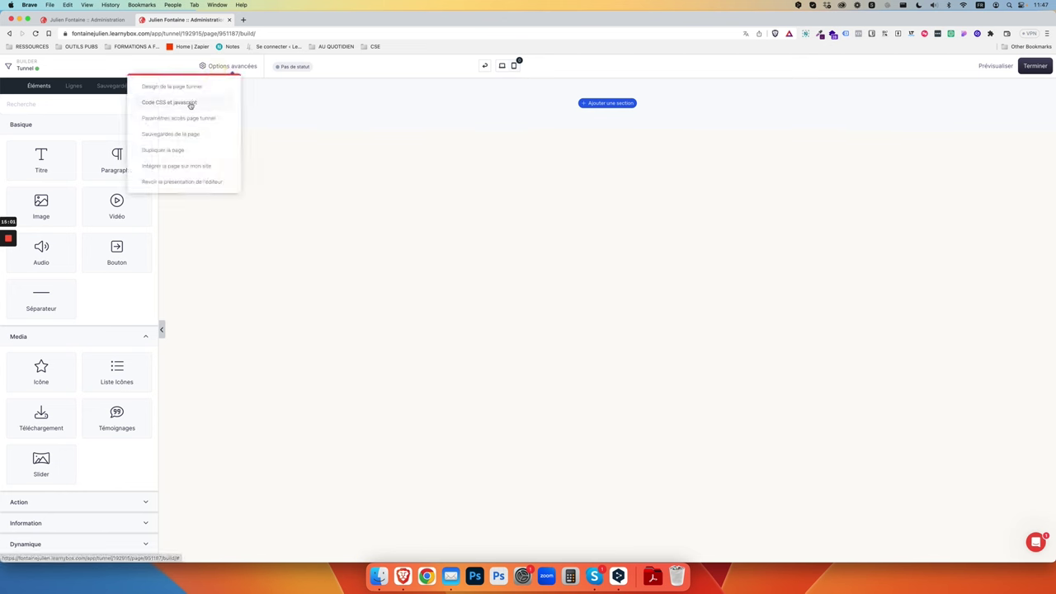
left_click(169, 104)
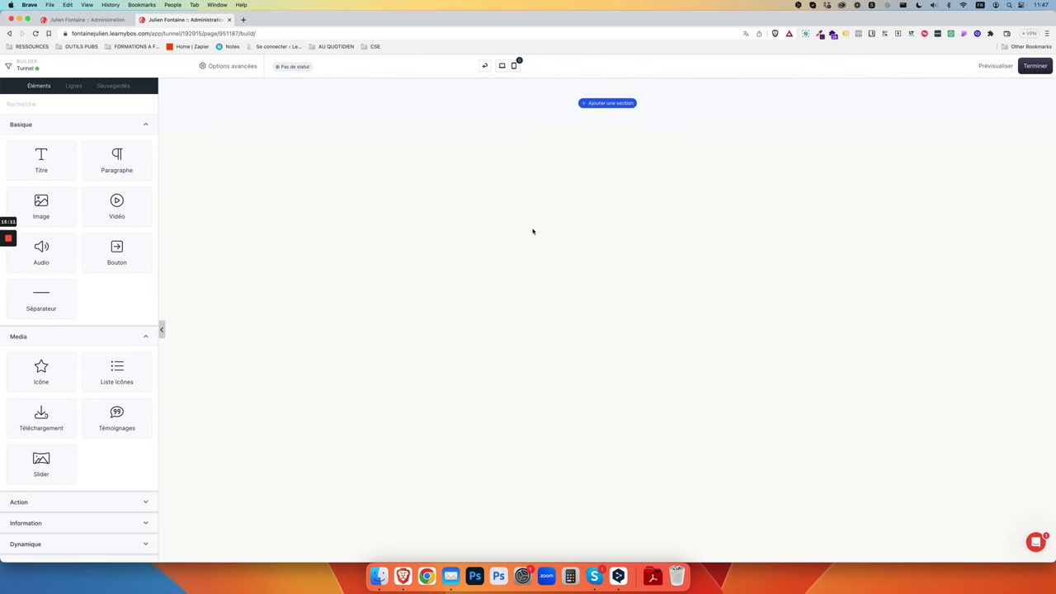
- Add a section with 2 empty columns and set its width to "Page - Fixed"
left_click(611, 104)
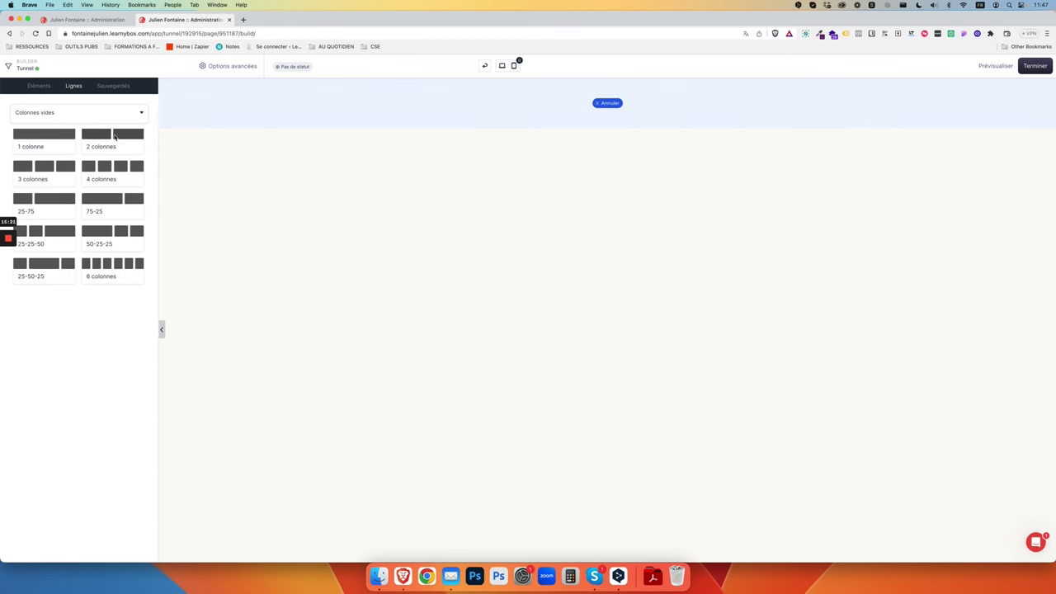
left_click(111, 142)
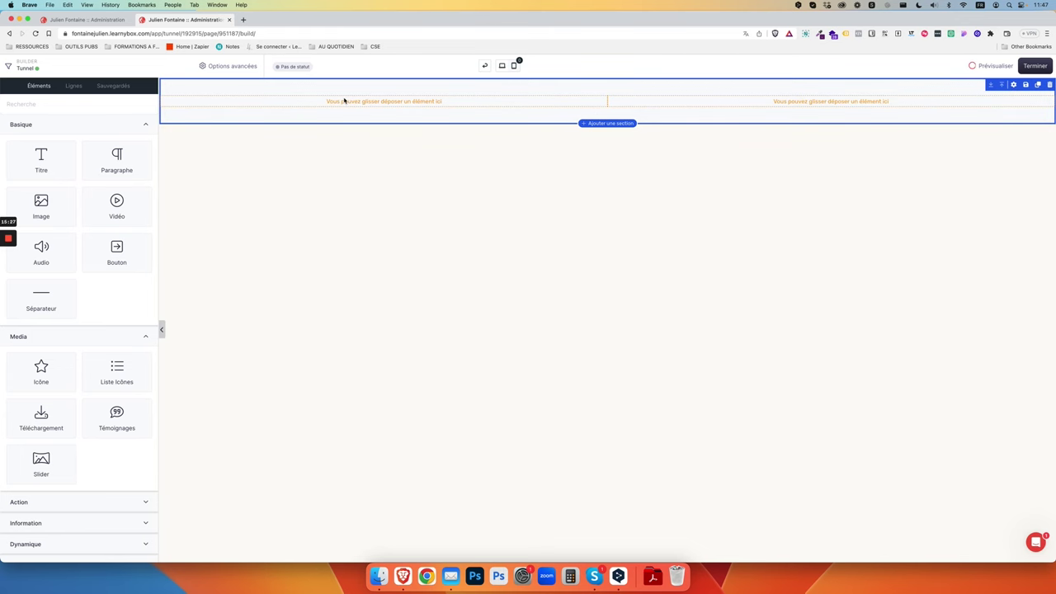
left_click(395, 98)
left_click(59, 152)
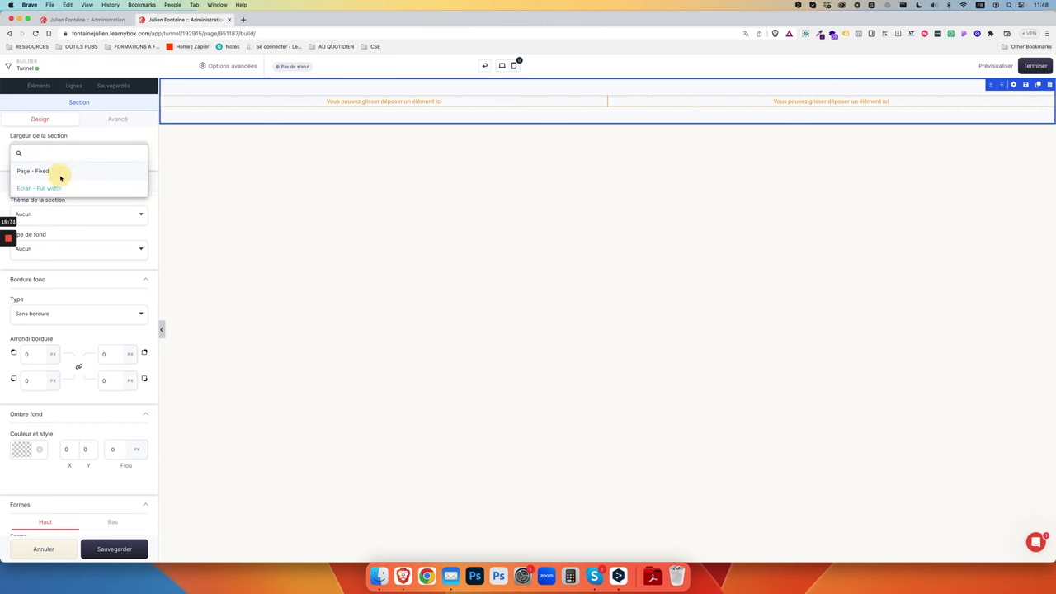
left_click(57, 172)
left_click(333, 102)
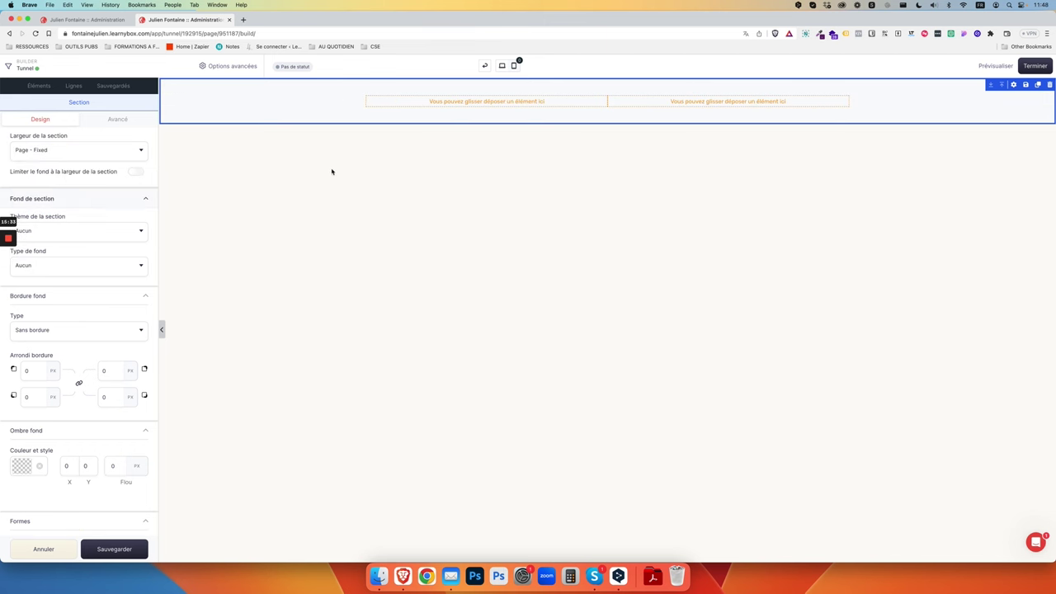
left_click(344, 165)
- Try the "Ecran - Full width" section width across the whole window, and return to "Page - Fixed"
left_click(113, 152)
left_click(86, 189)
left_click(161, 330)
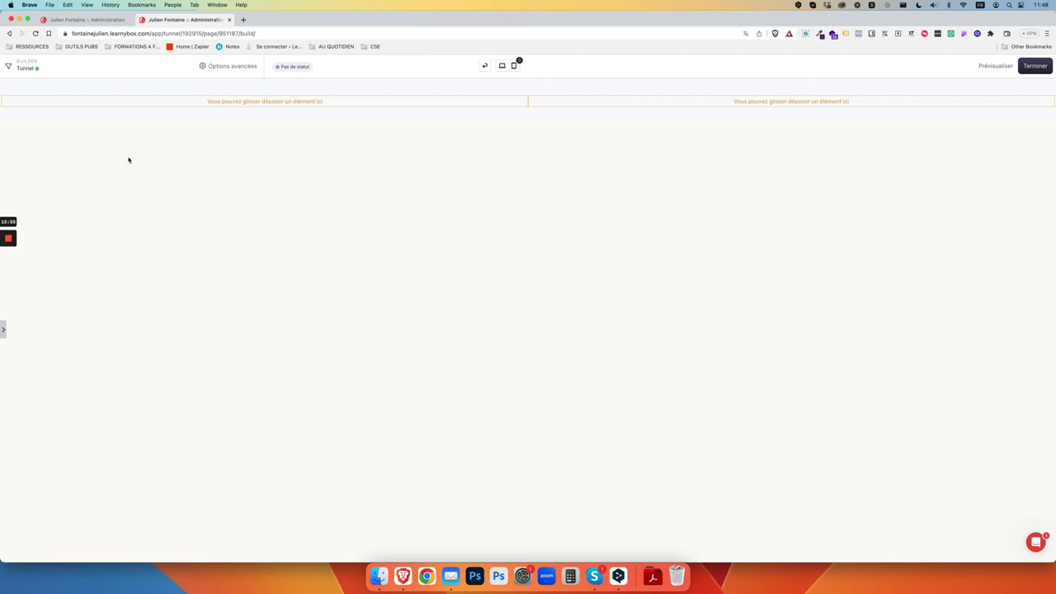
left_click(156, 87)
left_click(66, 152)
left_click(68, 171)
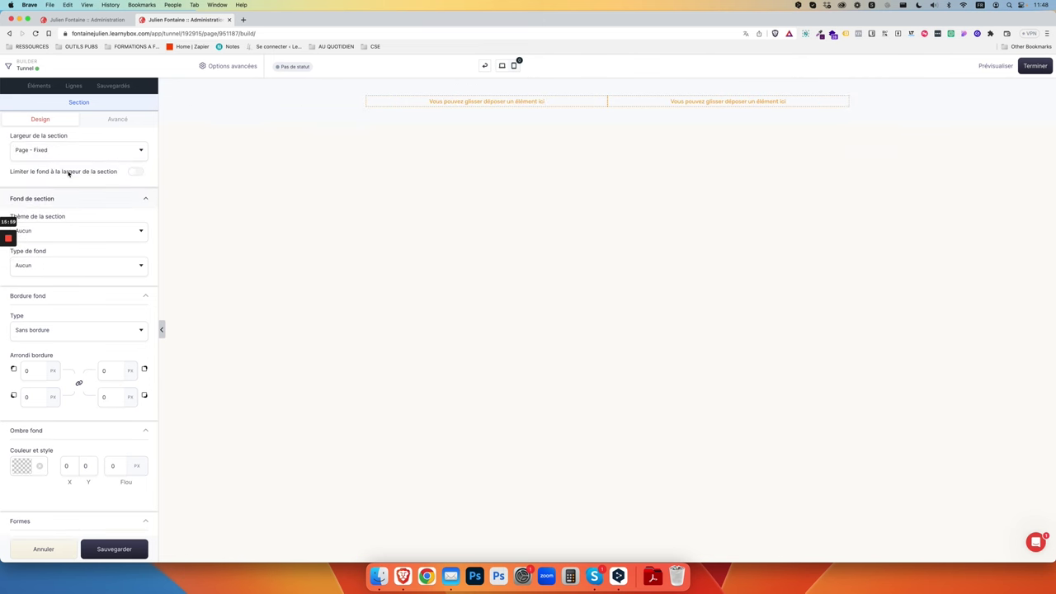
left_click(474, 153)
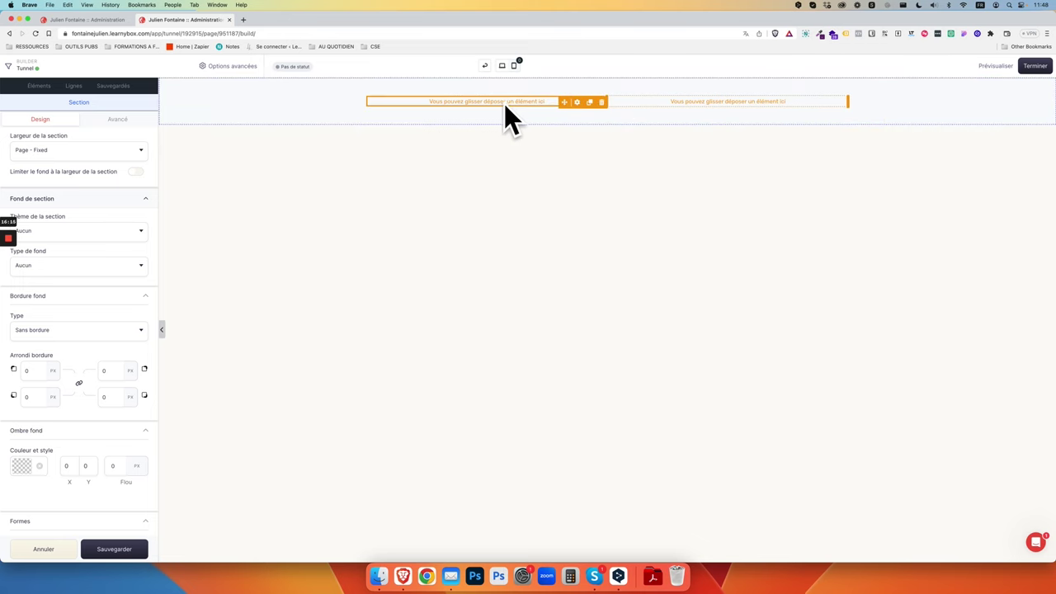
- Look through the builder's element categories: Basique, Media, Action, Information, Dynamique, Code and Tunnel uniquement
left_click(41, 87)
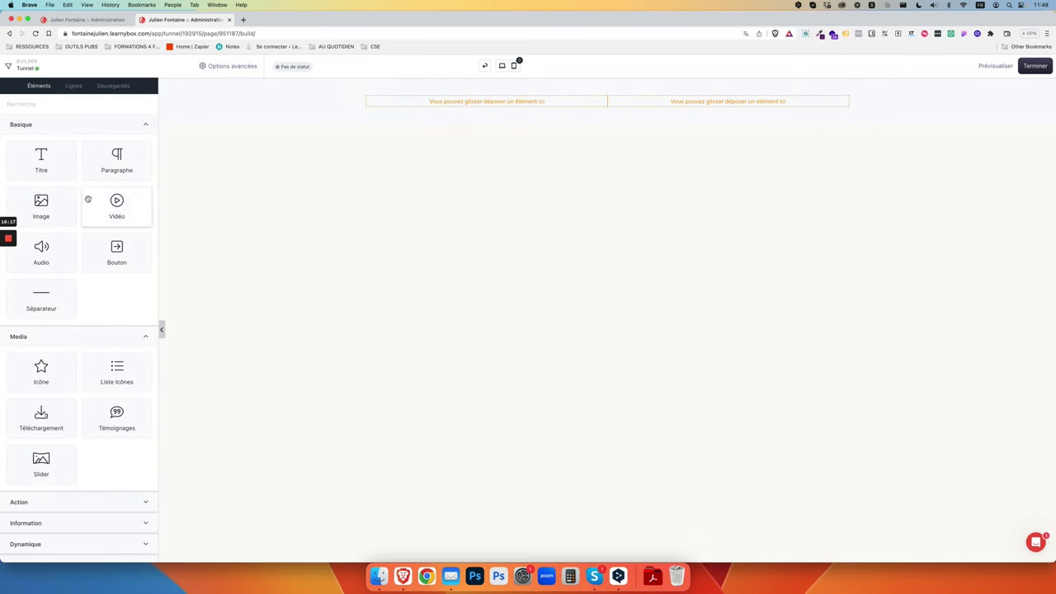
left_click(138, 130)
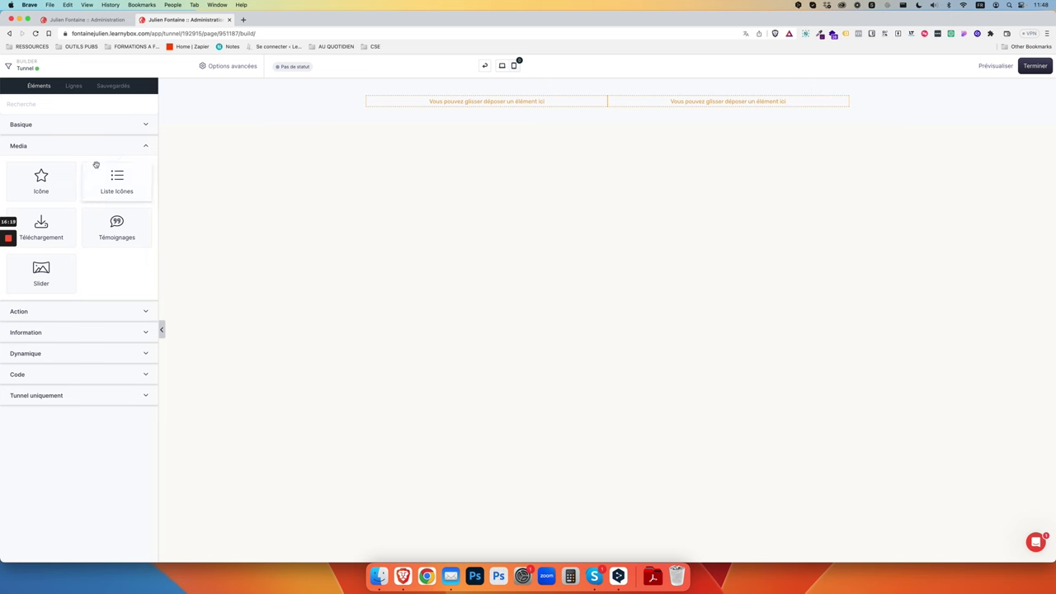
left_click(103, 149)
left_click(81, 168)
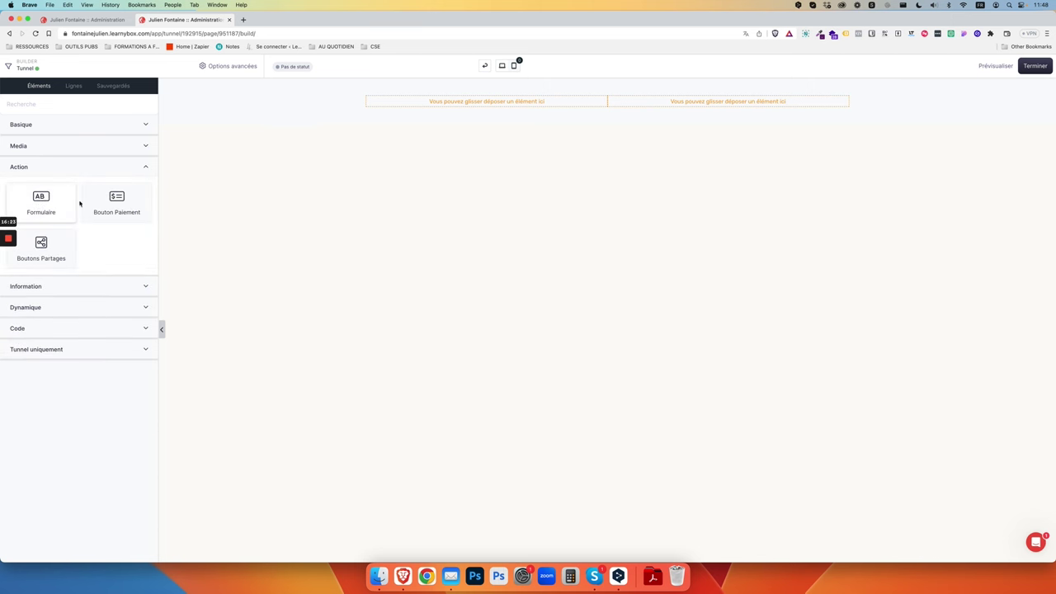
left_click(65, 288)
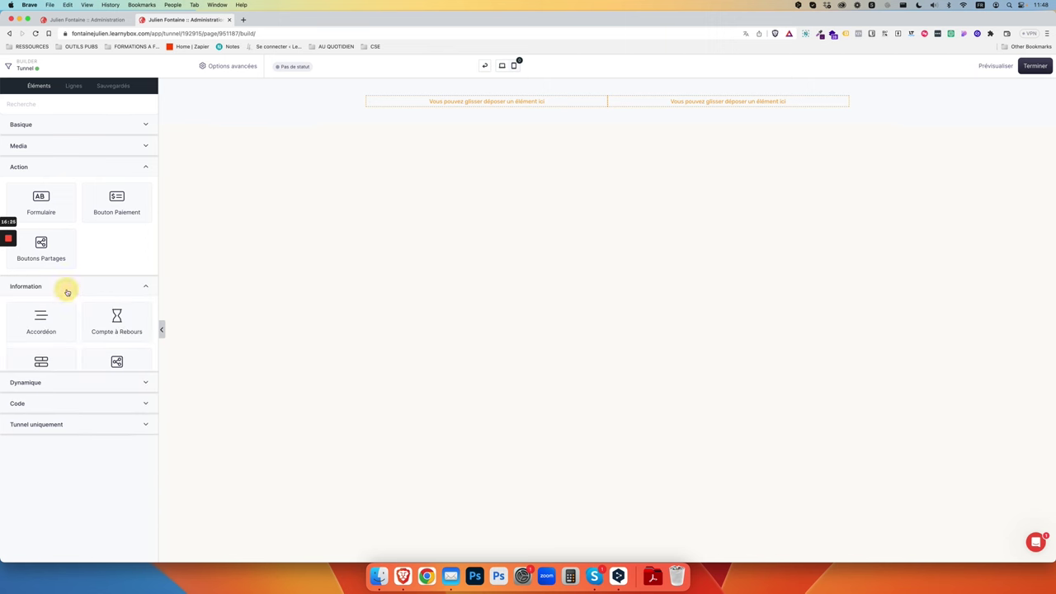
left_click(91, 293)
left_click(89, 312)
left_click(77, 426)
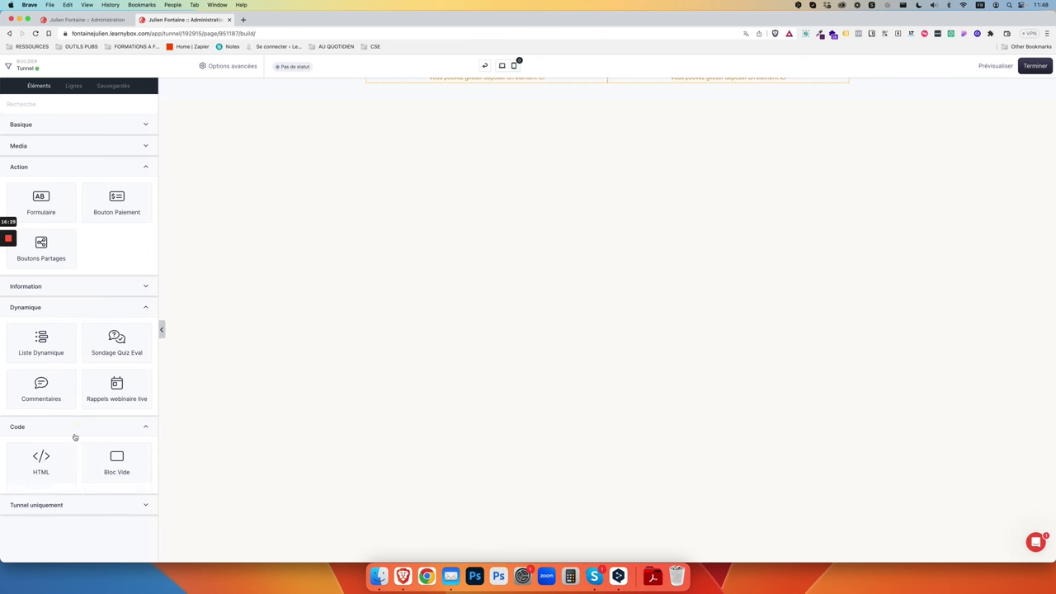
left_click(75, 499)
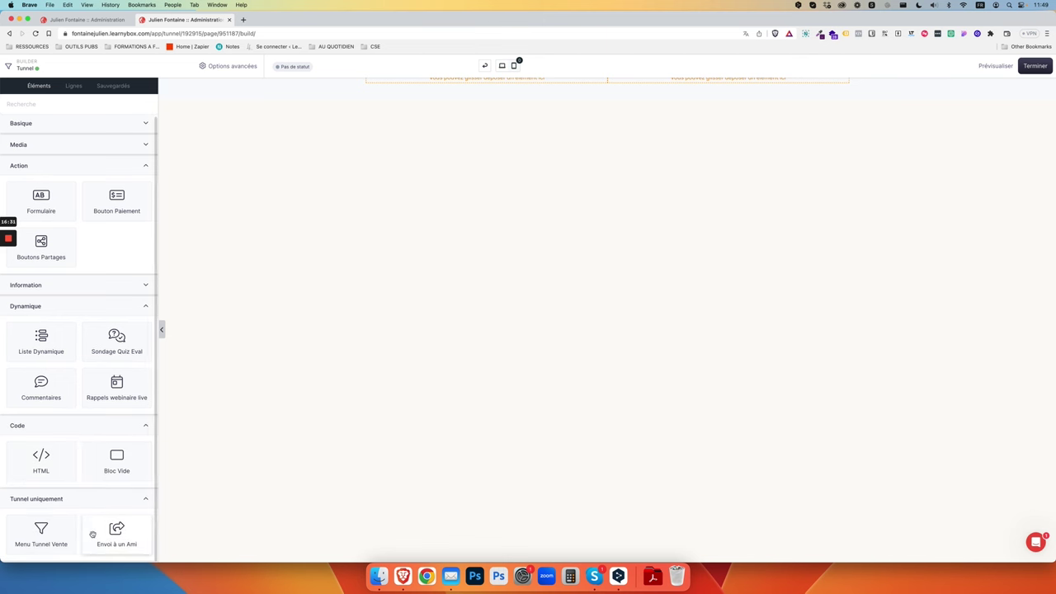
scroll(99, 443, "up", 1)
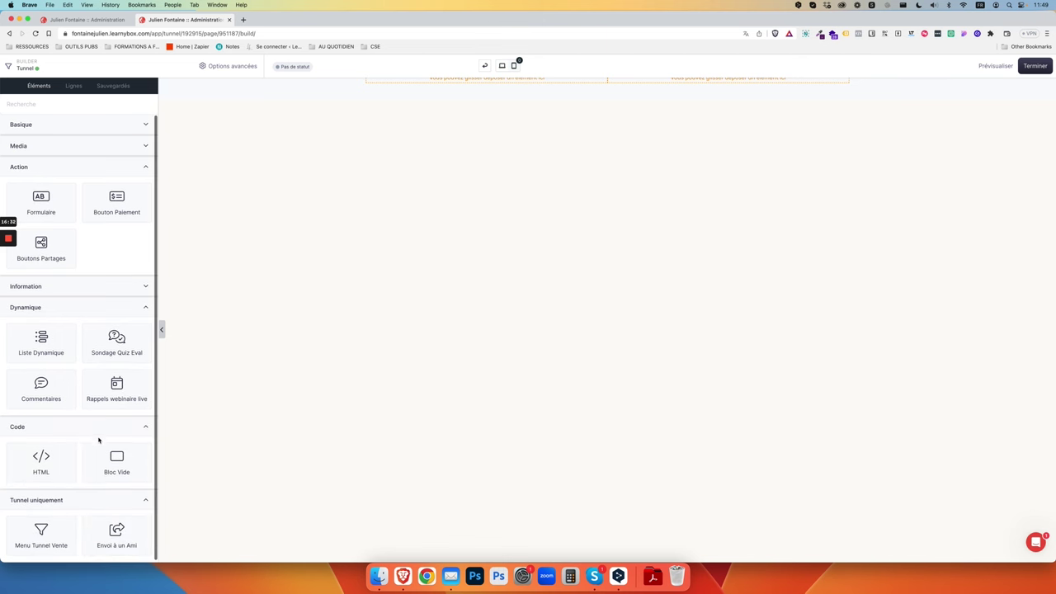
left_click(140, 310)
left_click(138, 293)
left_click(139, 287)
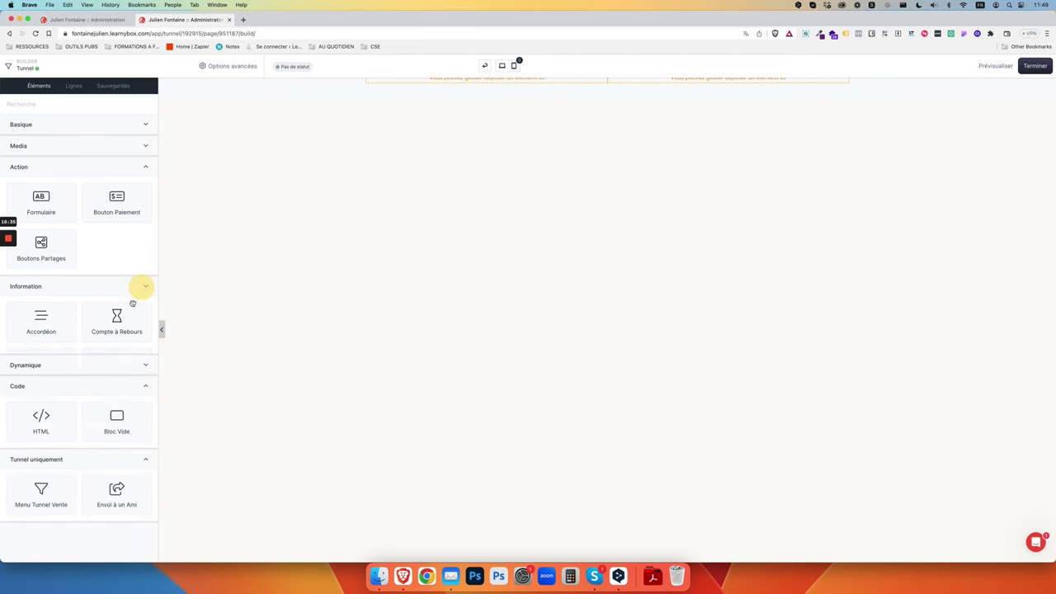
left_click(133, 325)
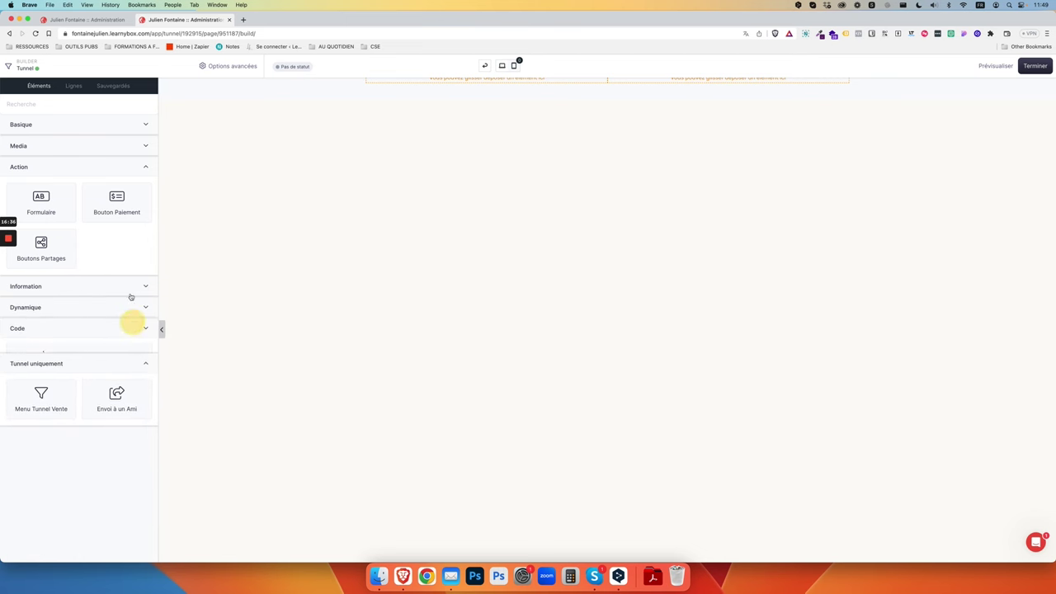
left_click(142, 169)
scroll(250, 185, "up", 1)
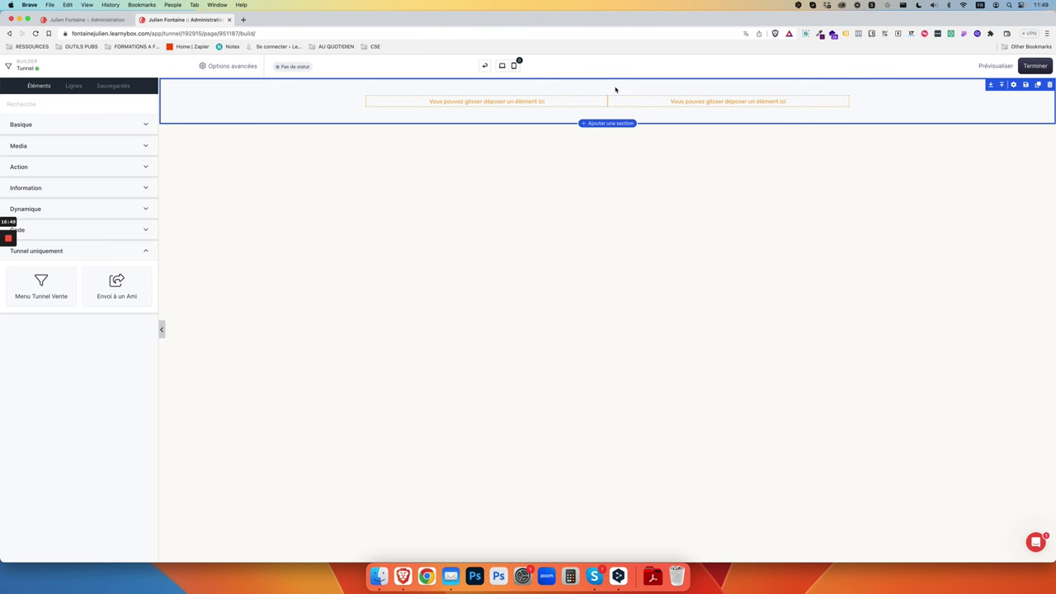
- Search "marketing mania" in a new browser tab, open the page of its email-list course and examine that landing page's layout from top to bottom
left_click(243, 19)
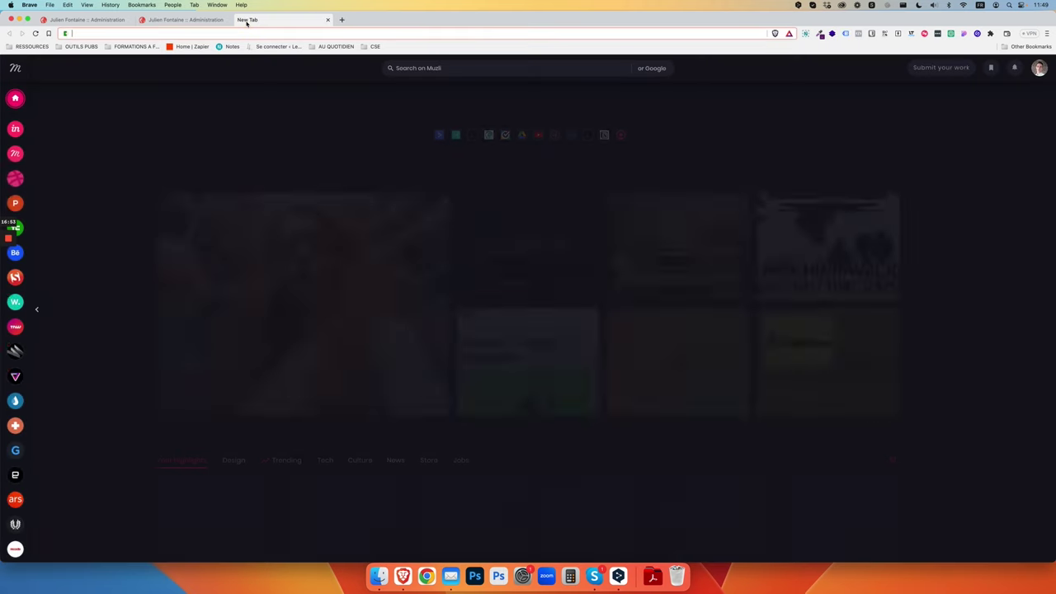
type("marketing mania")
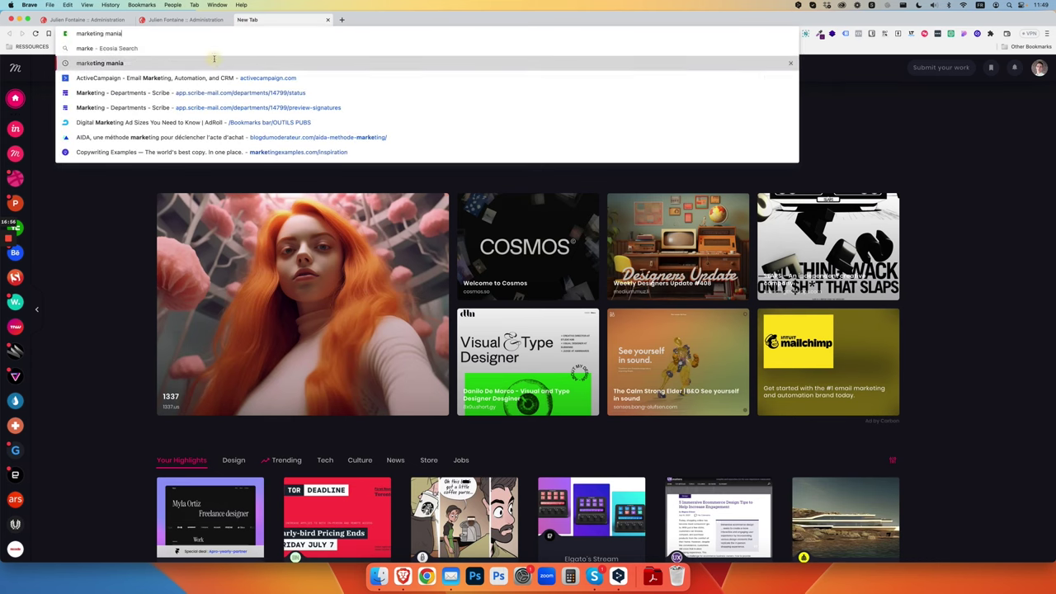
left_click(212, 63)
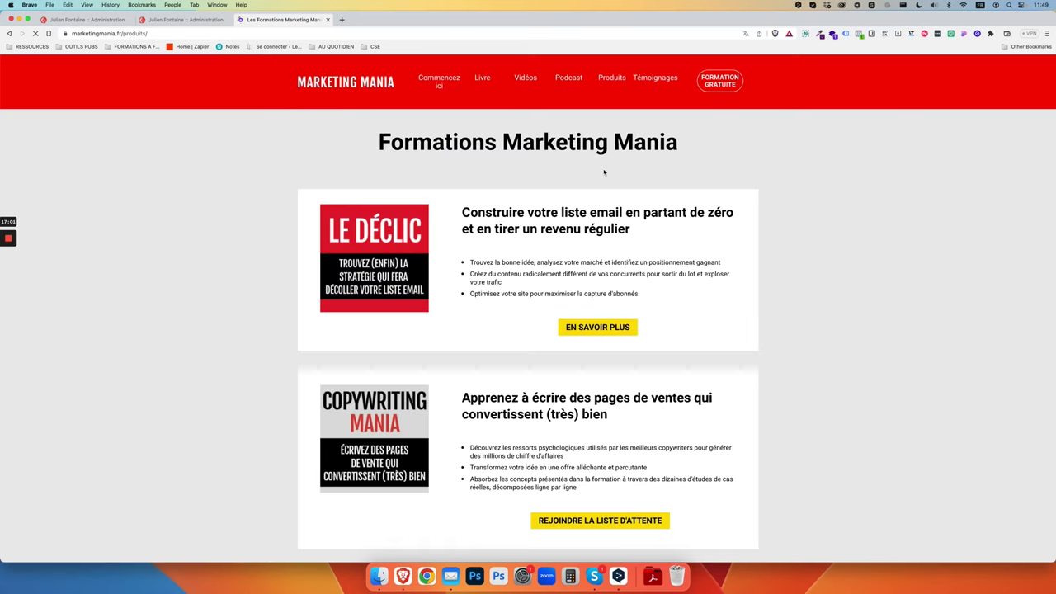
left_click(586, 328)
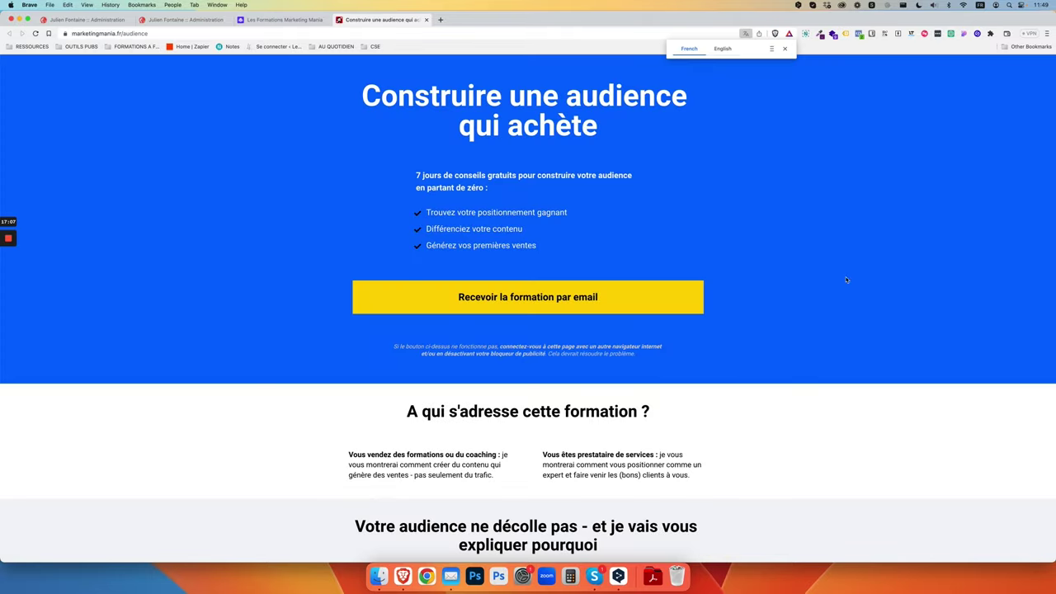
scroll(837, 239, "down", 15)
scroll(837, 239, "down", 5)
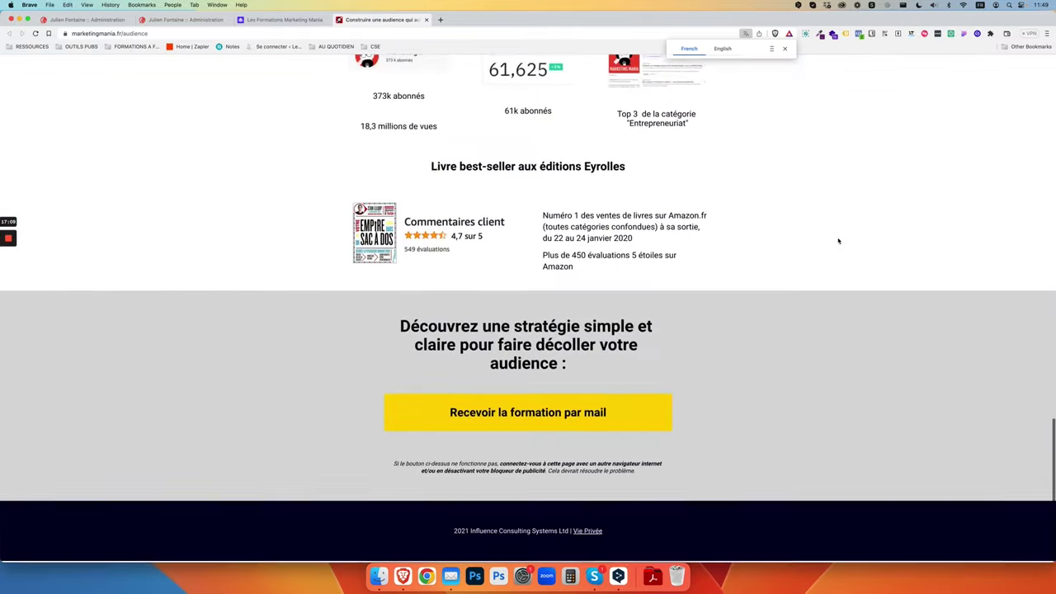
scroll(876, 280, "up", 15)
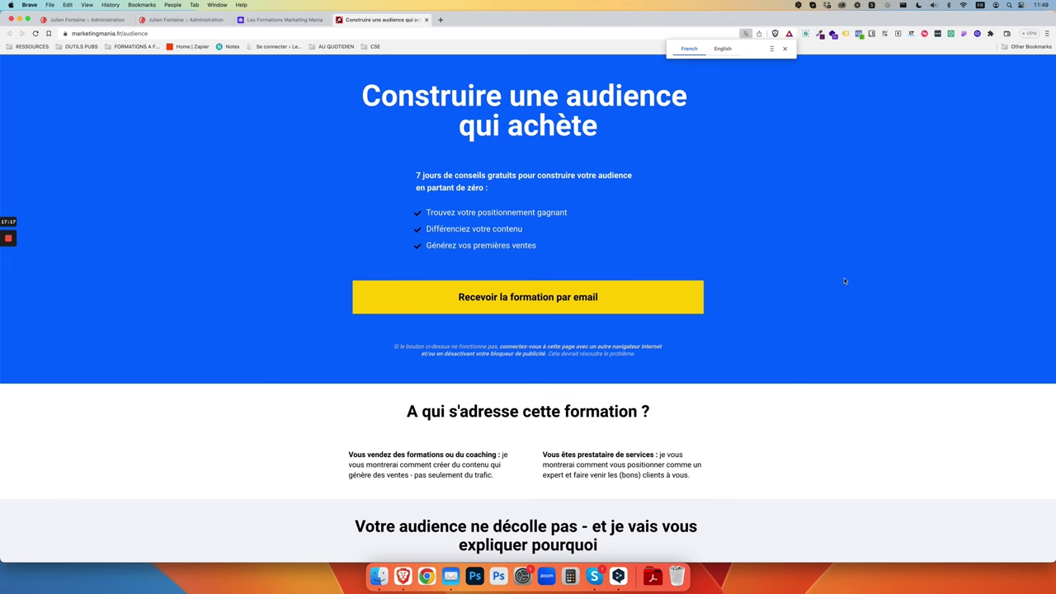
- Examine the "Construire une audience qui achète" page, focusing on its headline, benefits list and call-to-action, down to the closing block
scroll(649, 265, "down", 20)
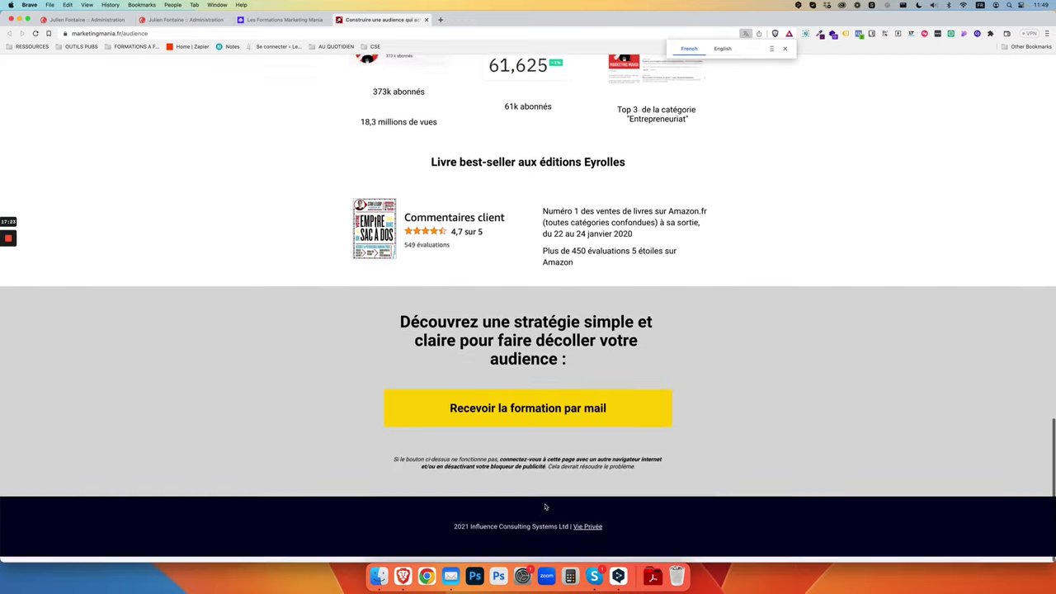
scroll(482, 422, "up", 20)
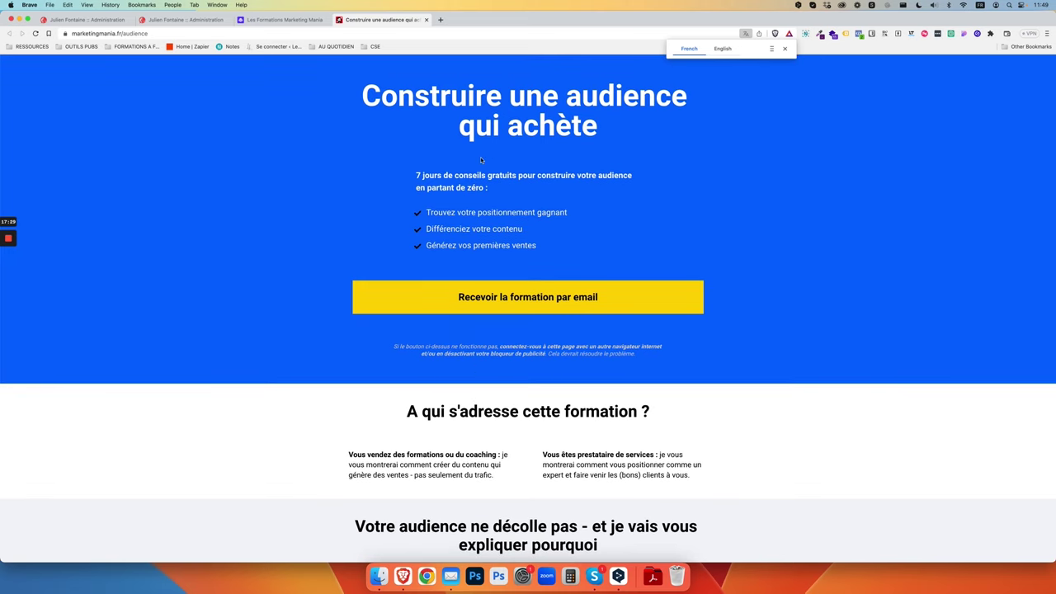
left_click_drag(350, 99, 782, 356)
left_click(783, 360)
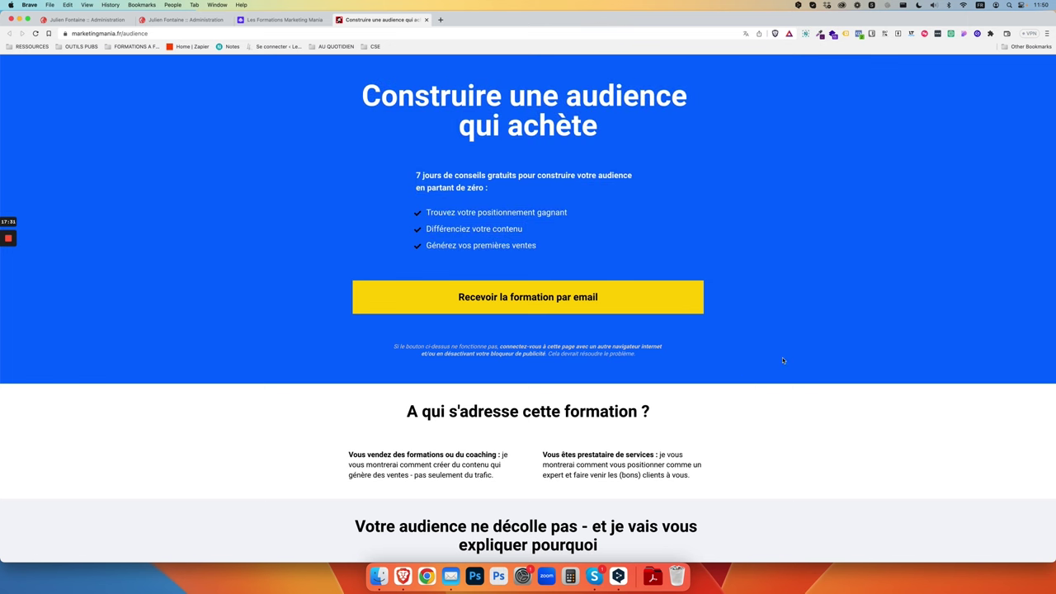
left_click_drag(360, 97, 562, 240)
left_click(563, 240)
scroll(569, 237, "down", 2)
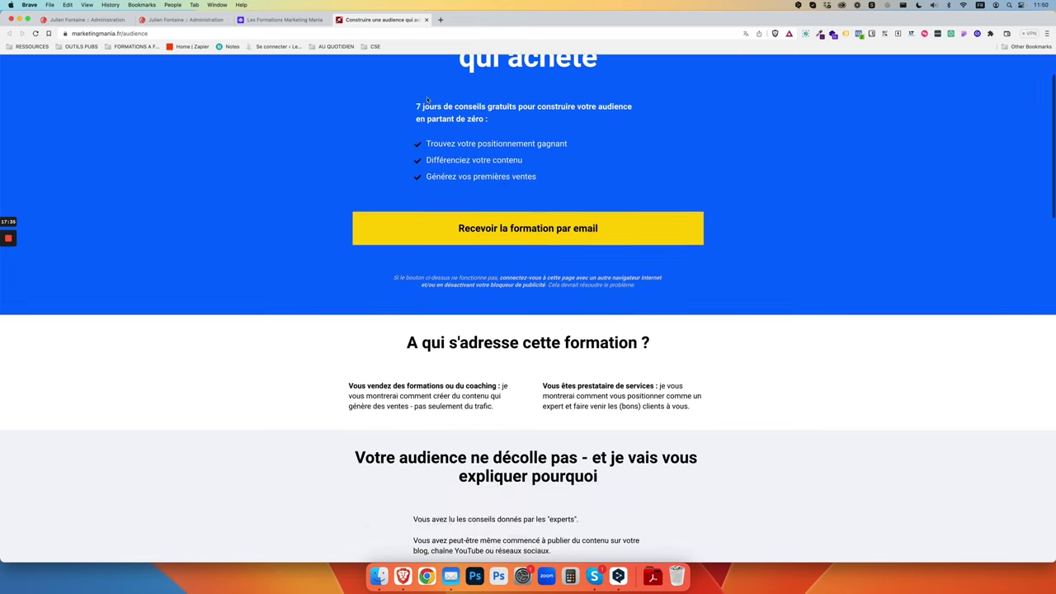
scroll(584, 230, "down", 20)
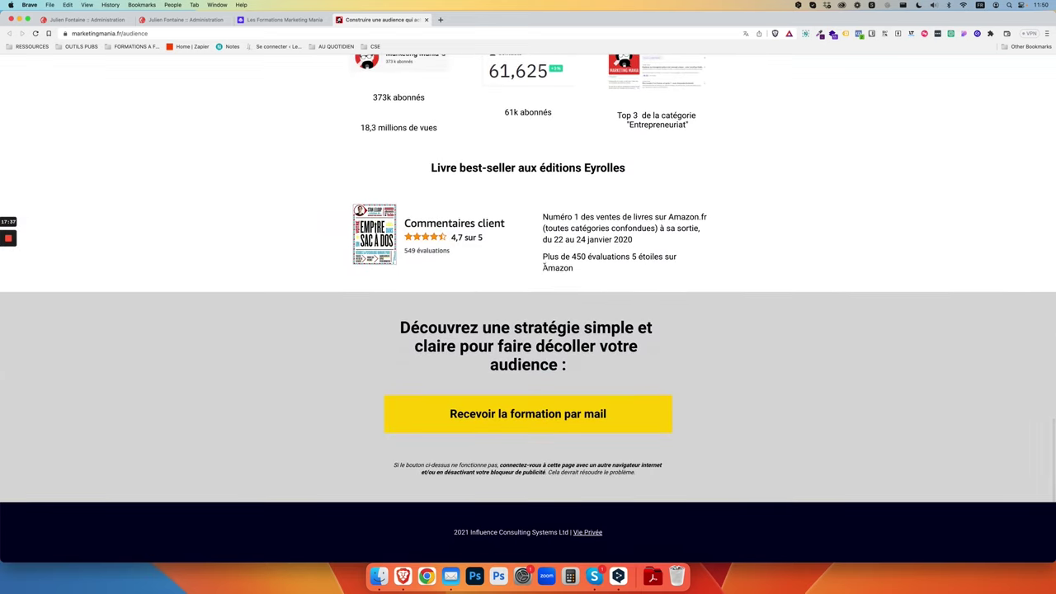
scroll(451, 438, "up", 20)
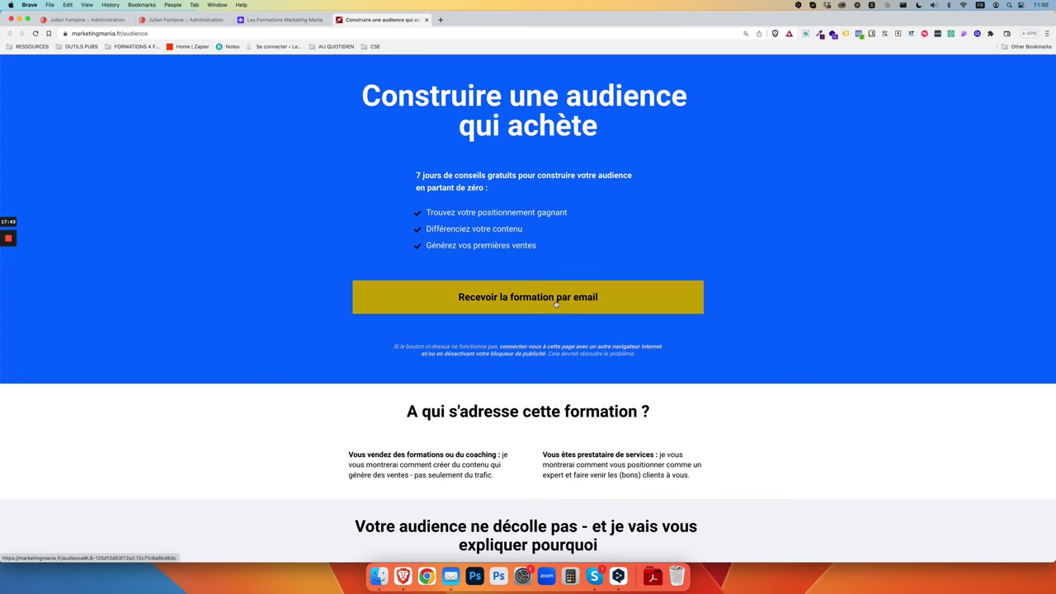
- Compare how the landing page's successive sections alternate backgrounds and column layouts, and close both Marketing Mania tabs to return to the builder
scroll(578, 313, "down", 10)
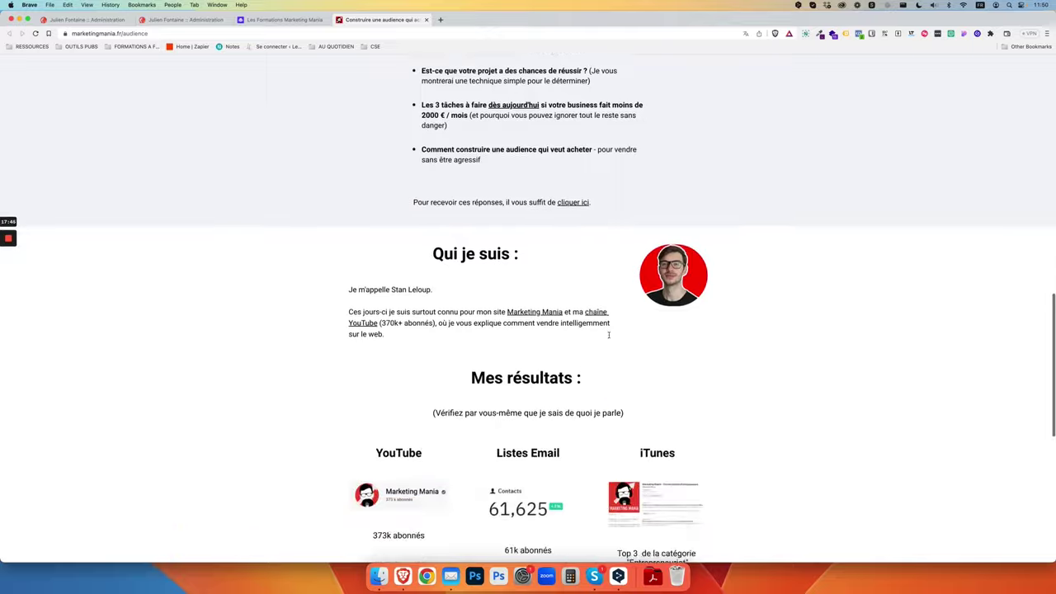
scroll(608, 334, "up", 15)
scroll(673, 351, "down", 3)
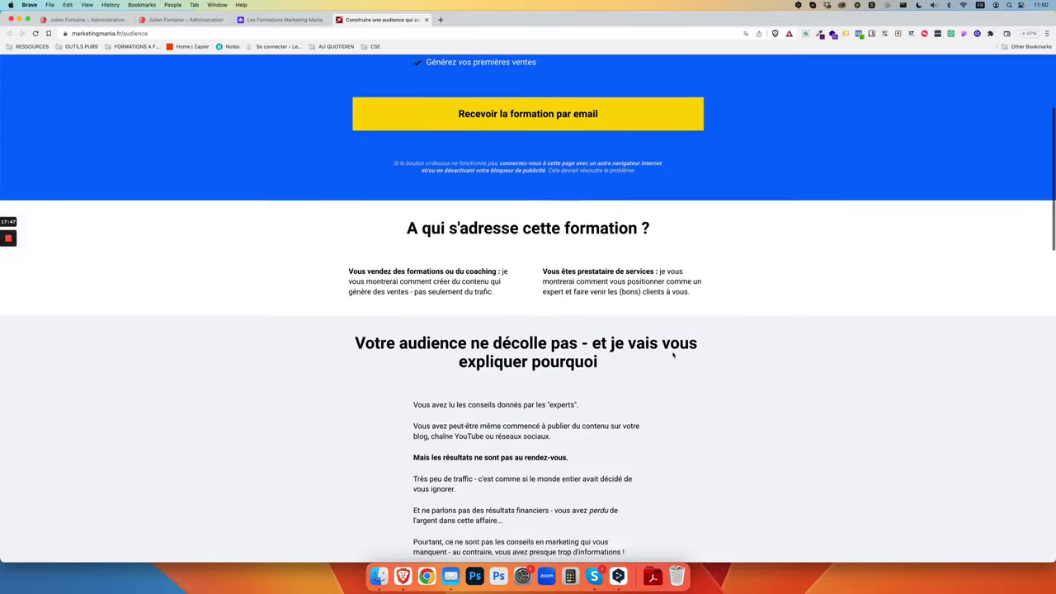
scroll(673, 354, "down", 10)
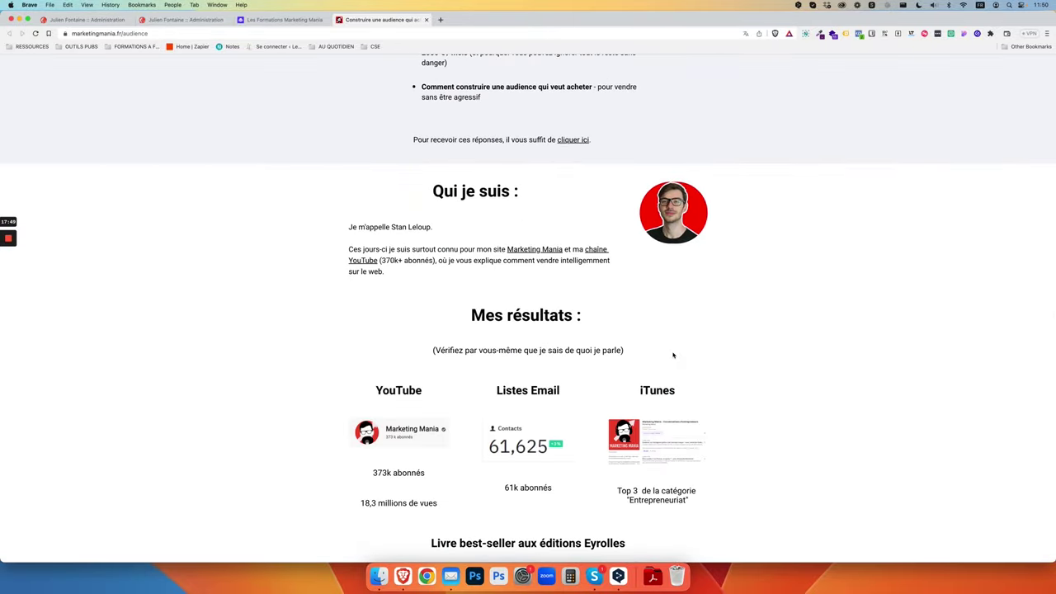
scroll(673, 354, "down", 5)
scroll(676, 358, "up", 20)
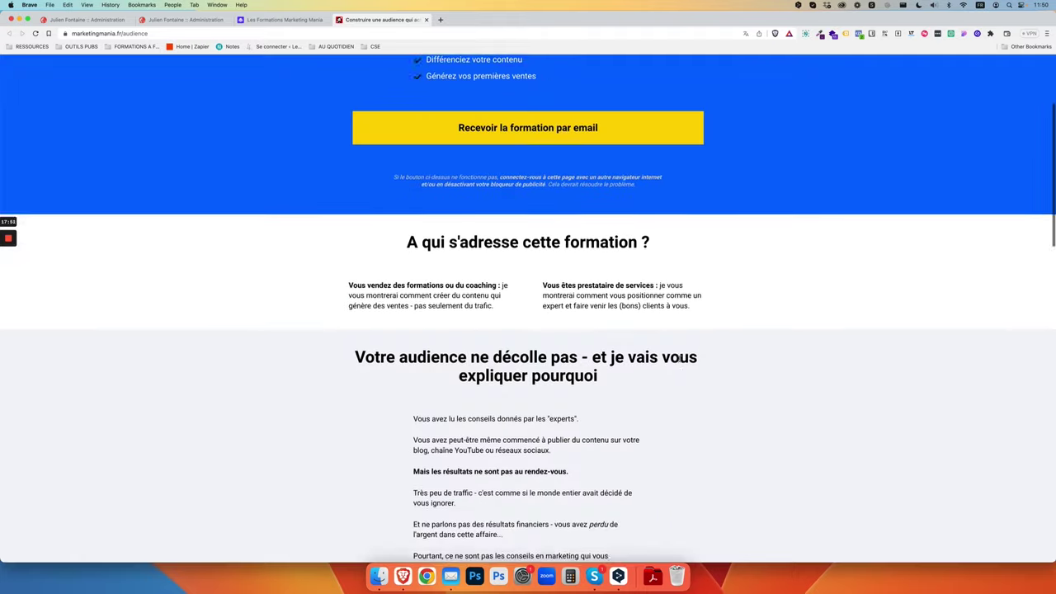
scroll(680, 361, "down", 1)
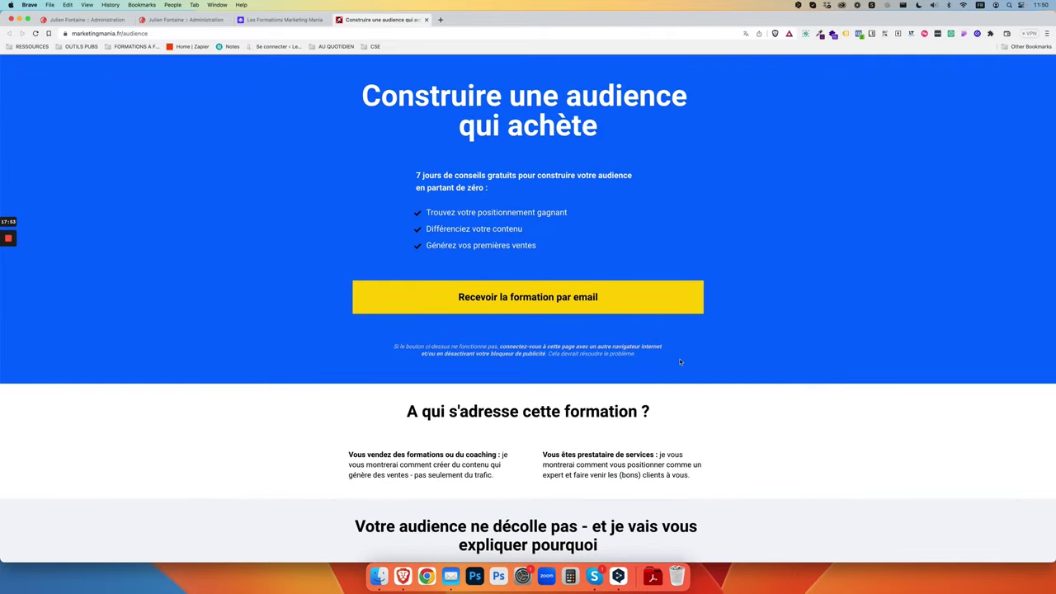
scroll(679, 361, "down", 15)
scroll(679, 361, "up", 15)
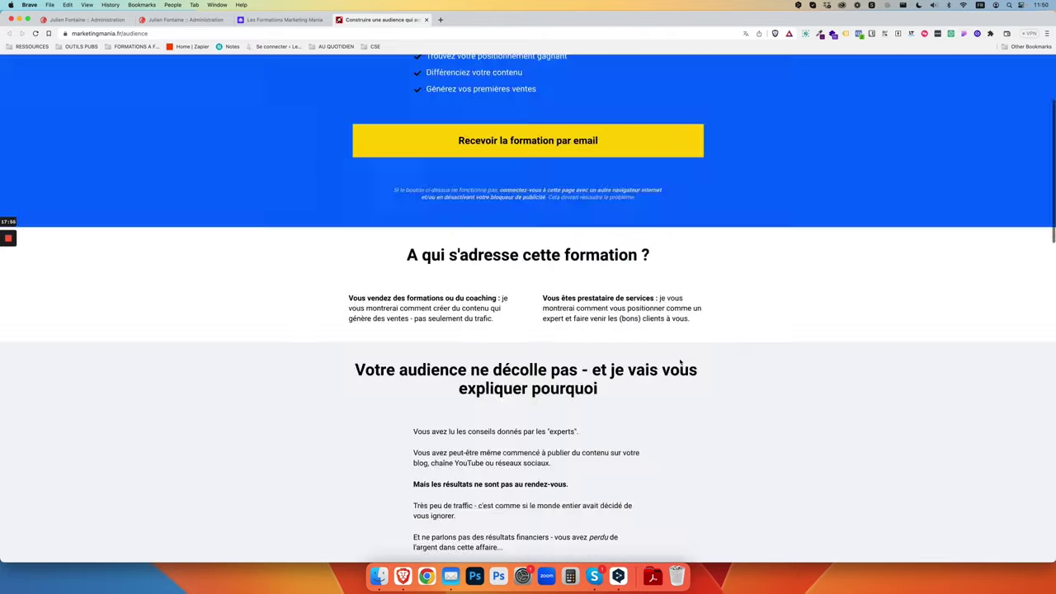
scroll(680, 361, "up", 6)
scroll(680, 361, "down", 5)
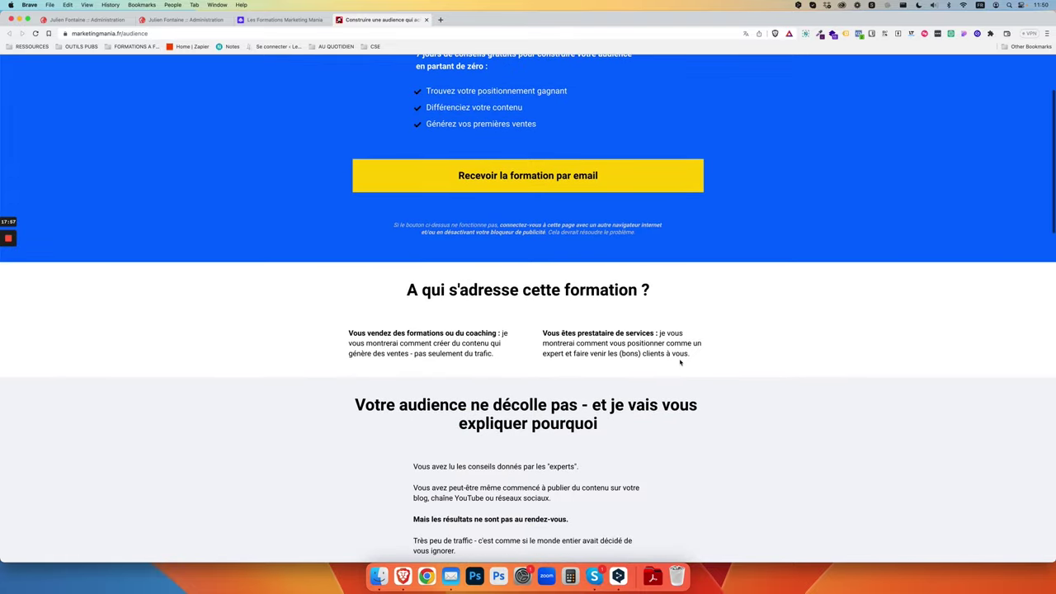
scroll(680, 361, "down", 15)
scroll(682, 366, "up", 8)
scroll(681, 365, "up", 10)
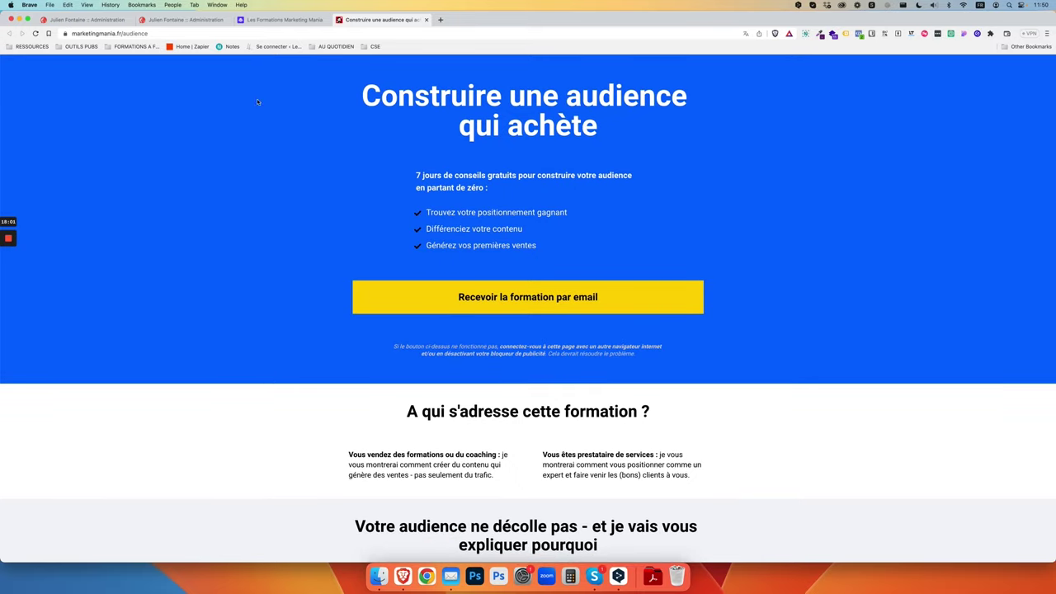
left_click(427, 19)
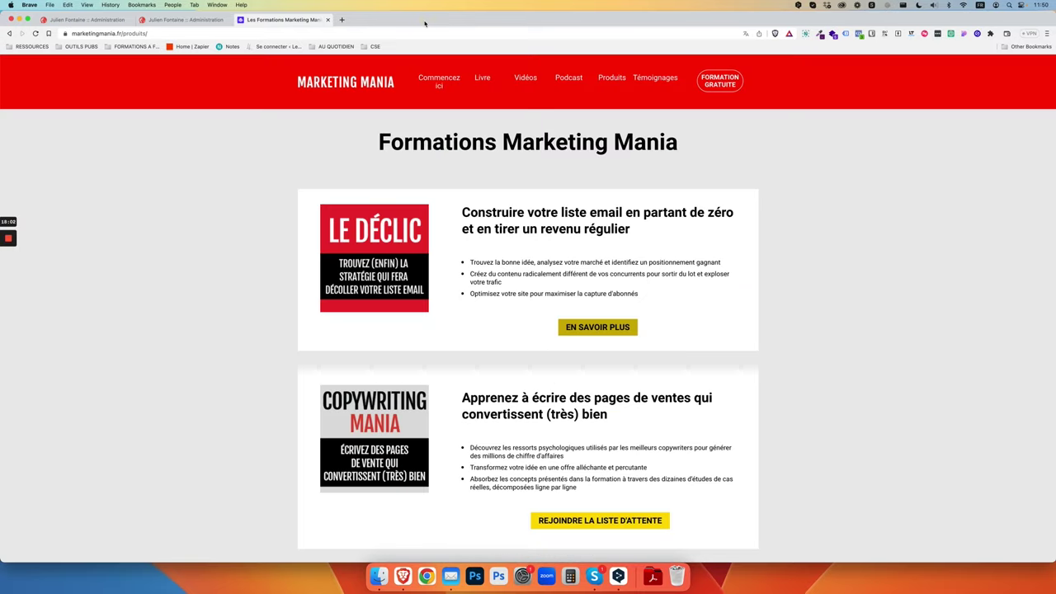
left_click(328, 19)
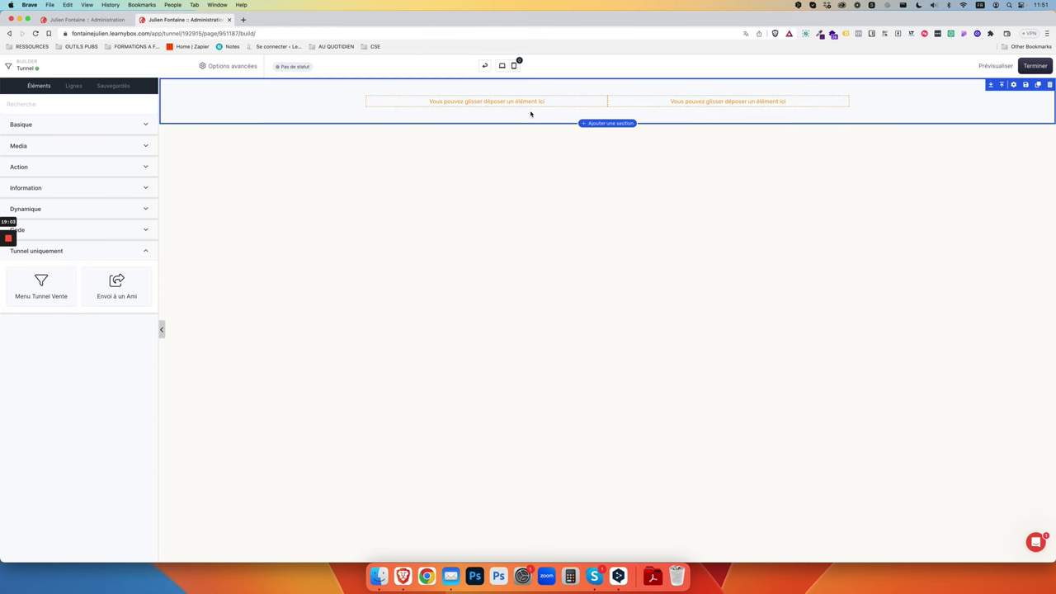
- Add a Titre element to the first column of the two-column section and an empty one-column section below it
left_click(41, 125)
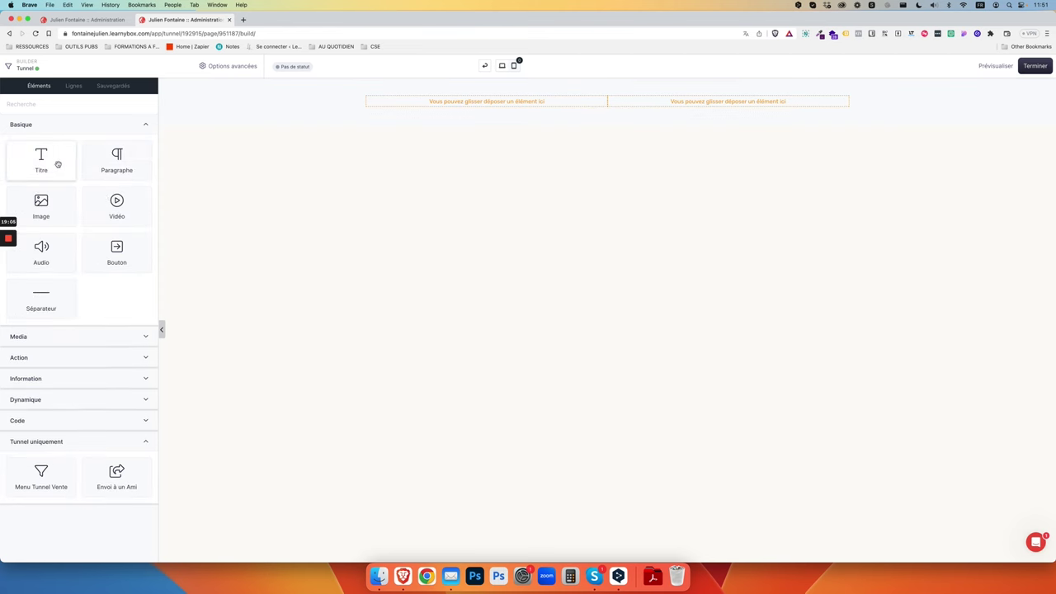
left_click_drag(57, 163, 488, 101)
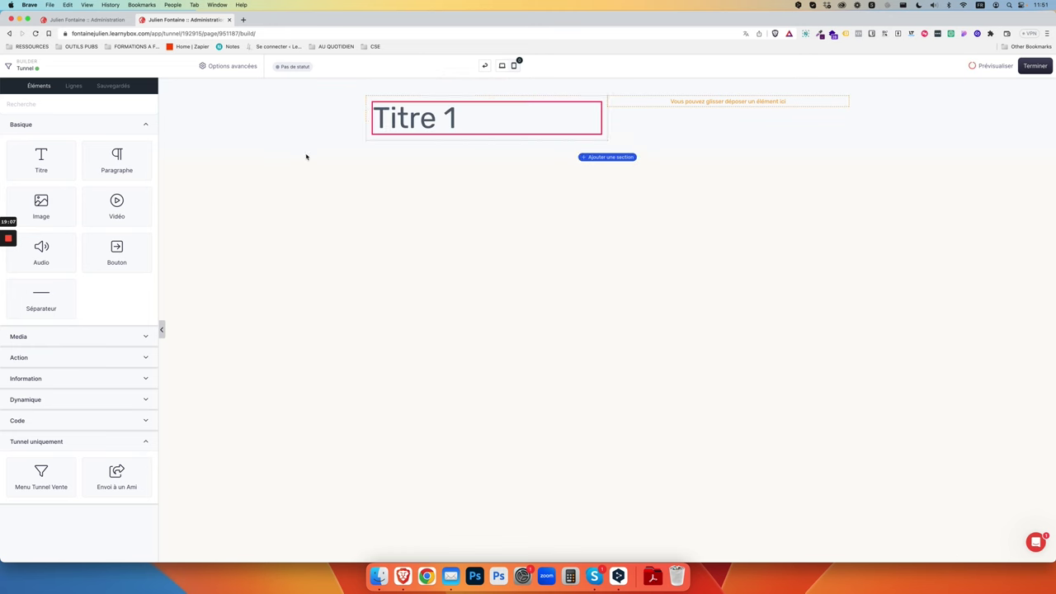
left_click(74, 87)
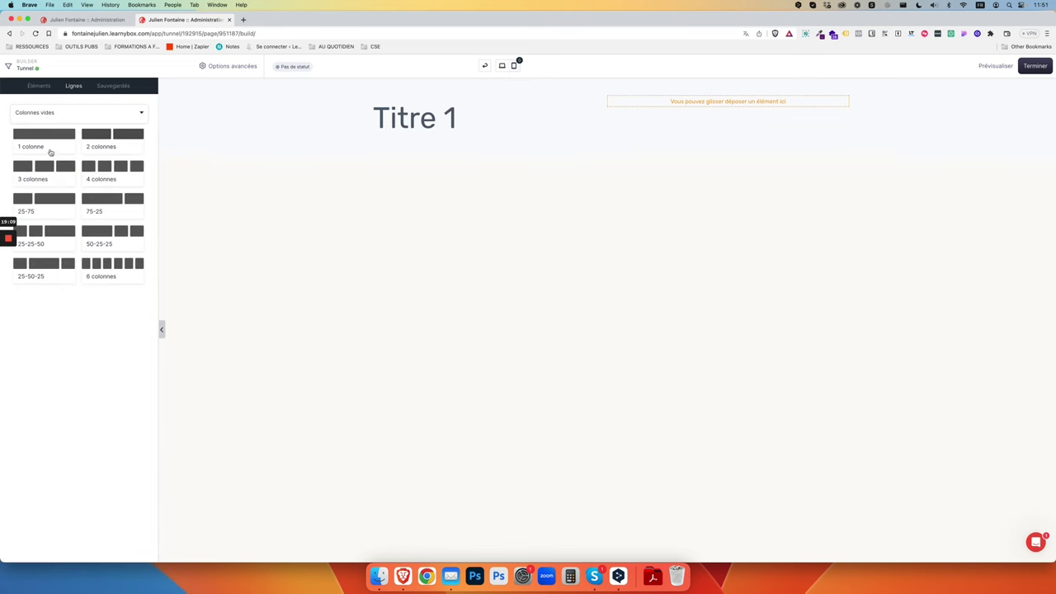
left_click_drag(47, 147, 542, 130)
left_click_drag(540, 141, 396, 155)
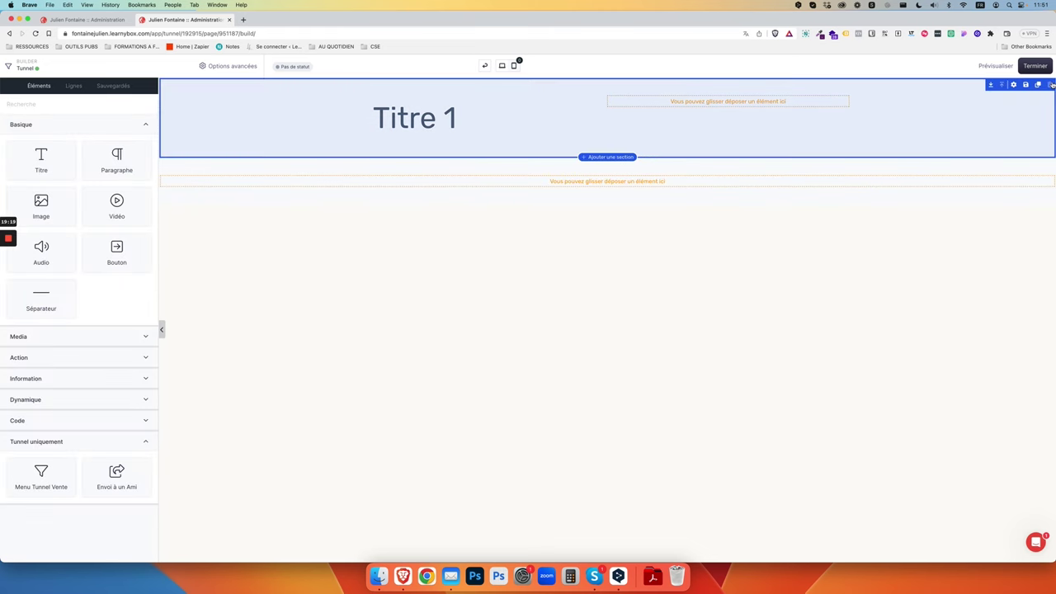
- Delete both the two-column section and the one-column section from the page, confirming each removal
left_click(1049, 85)
left_click(616, 344)
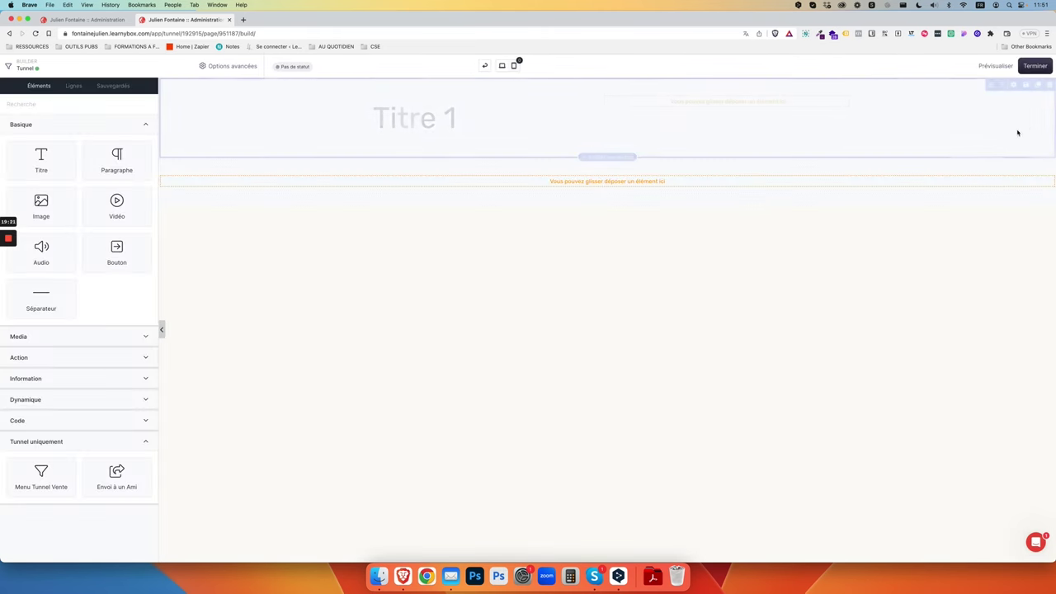
left_click(1047, 85)
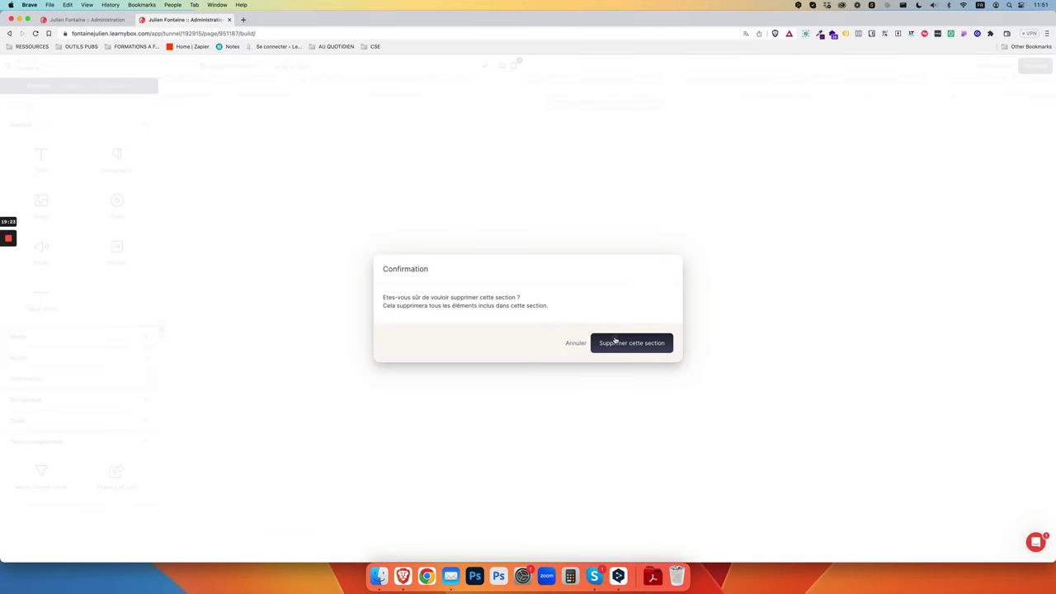
left_click(617, 343)
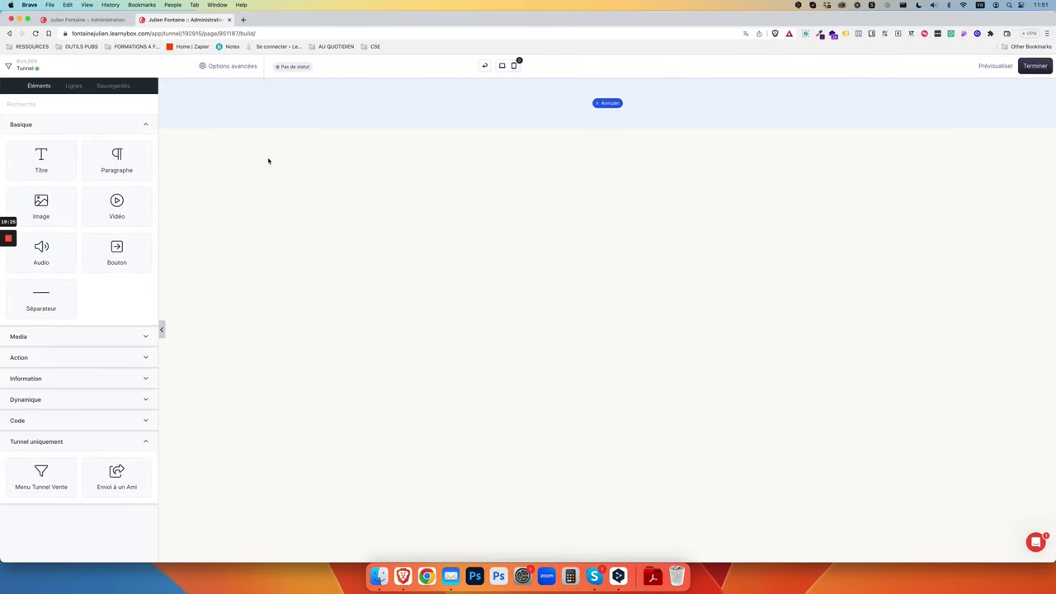
left_click(228, 71)
left_click(233, 69)
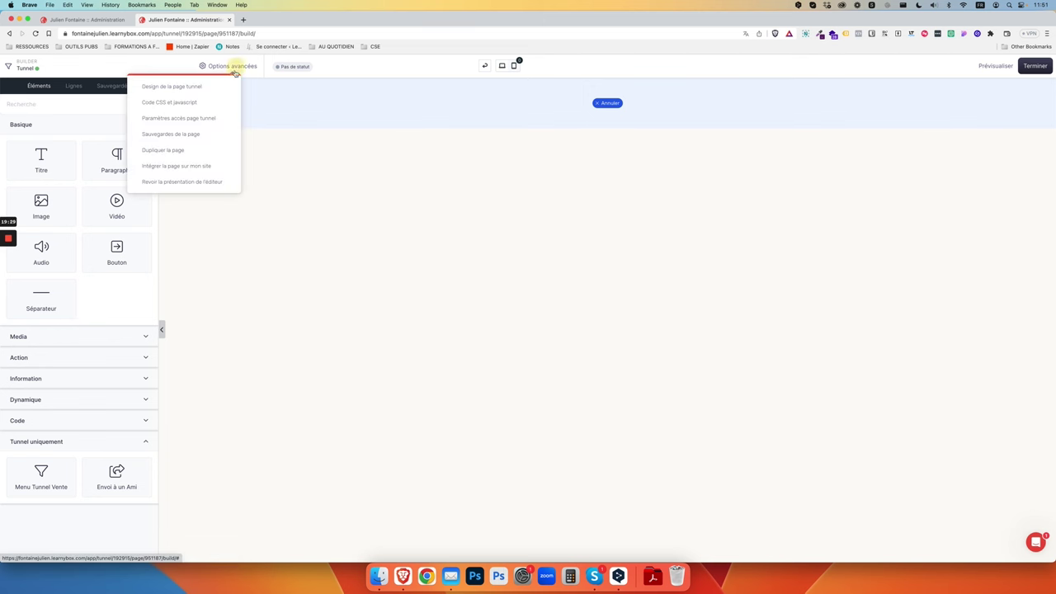
left_click(190, 89)
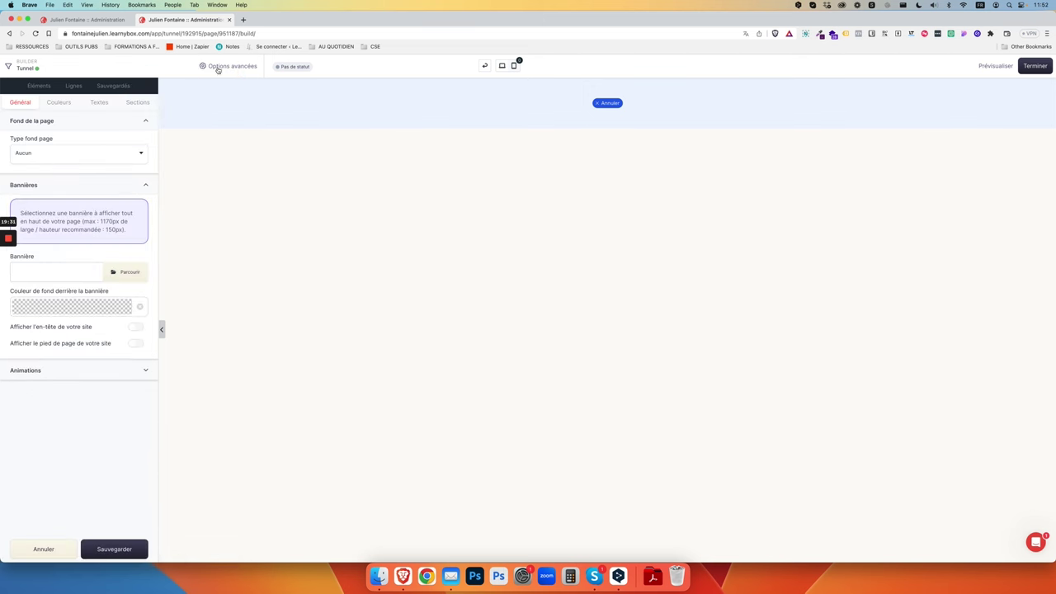
left_click(218, 69)
left_click(206, 88)
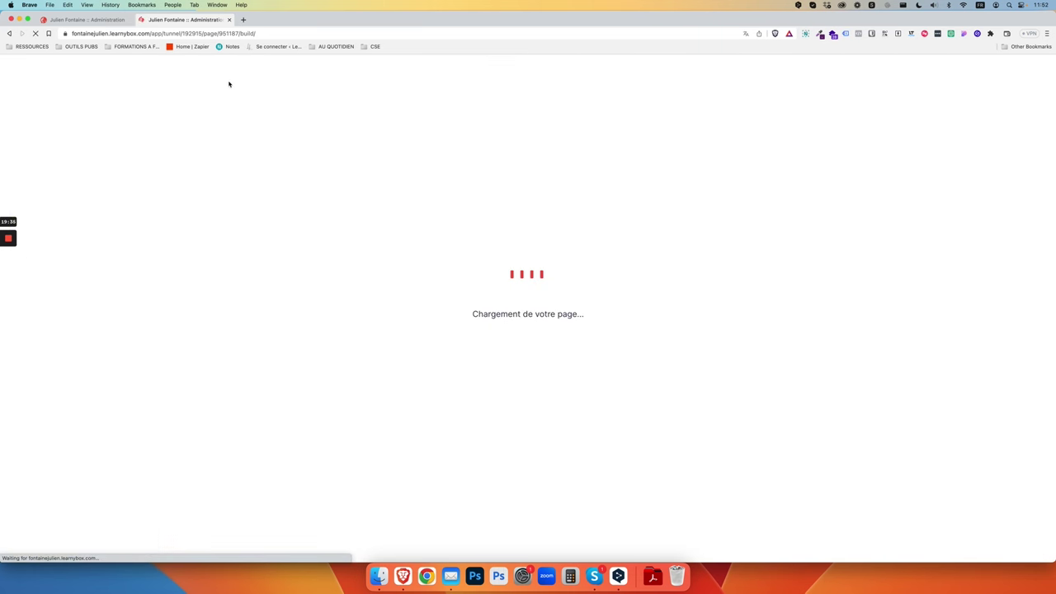
- In the tunnel page's design settings, set the page background type to Couleur with the background colour #ffffff
left_click(219, 66)
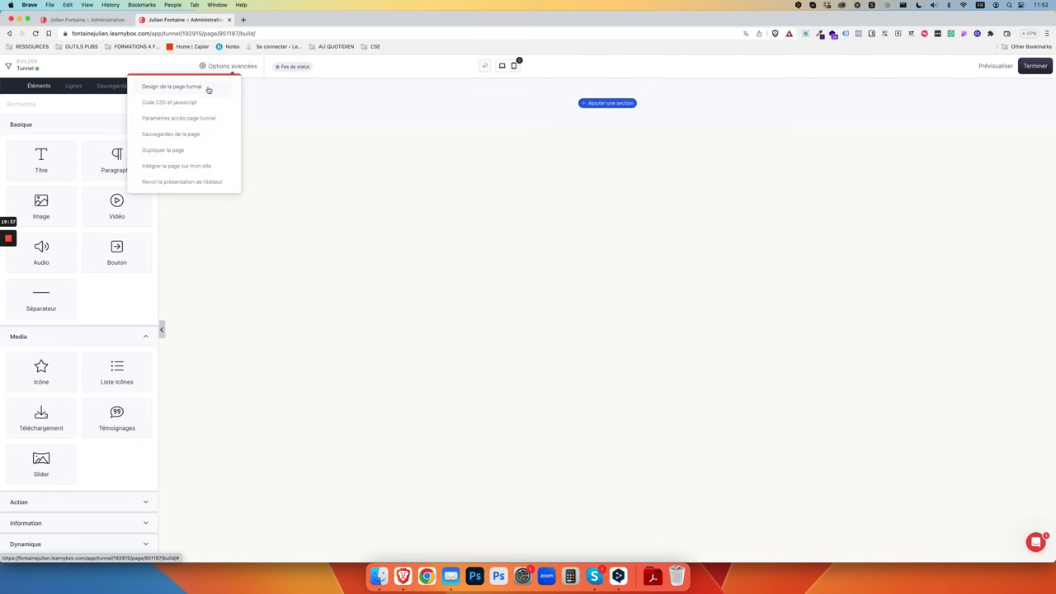
left_click(233, 67)
left_click(232, 66)
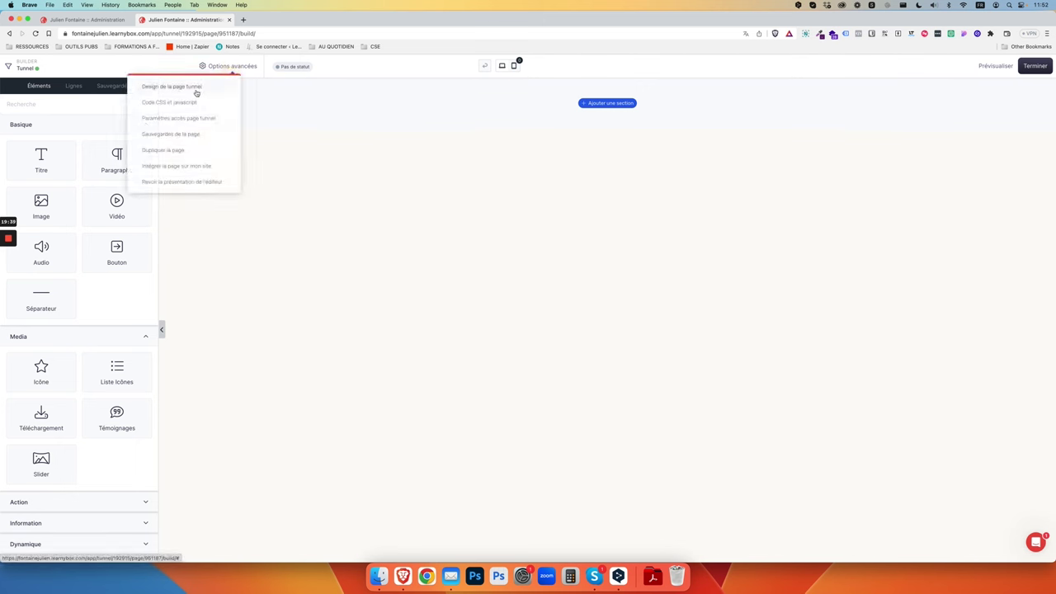
left_click(197, 91)
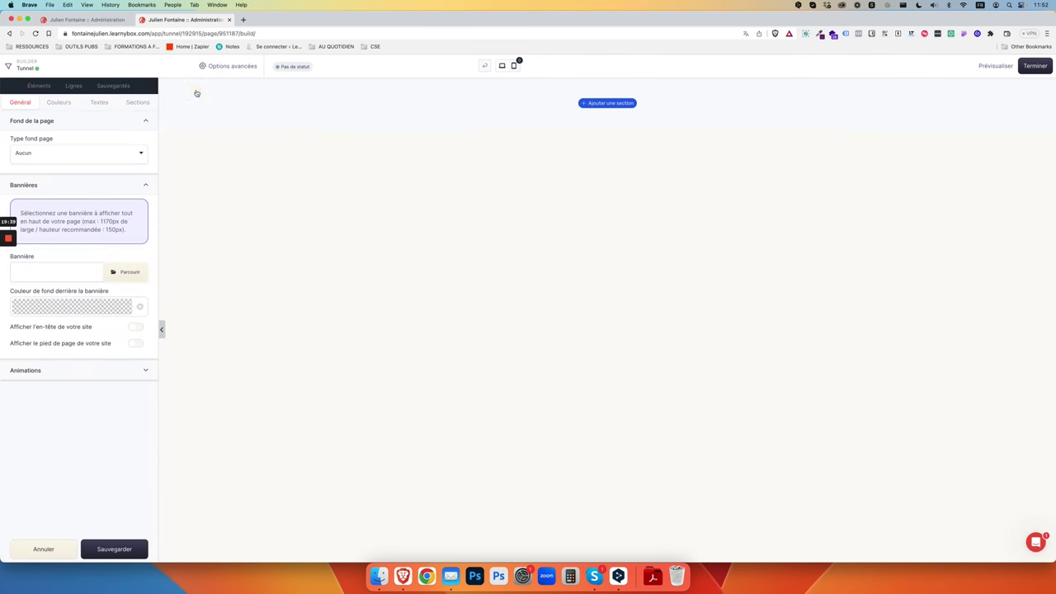
left_click(90, 155)
left_click(78, 190)
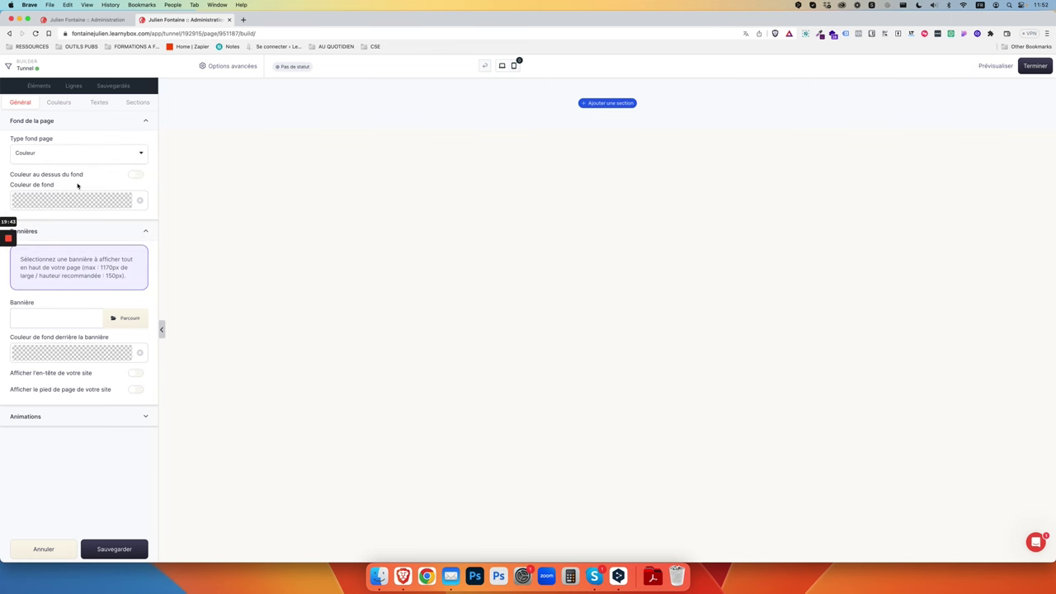
left_click(77, 200)
left_click(75, 198)
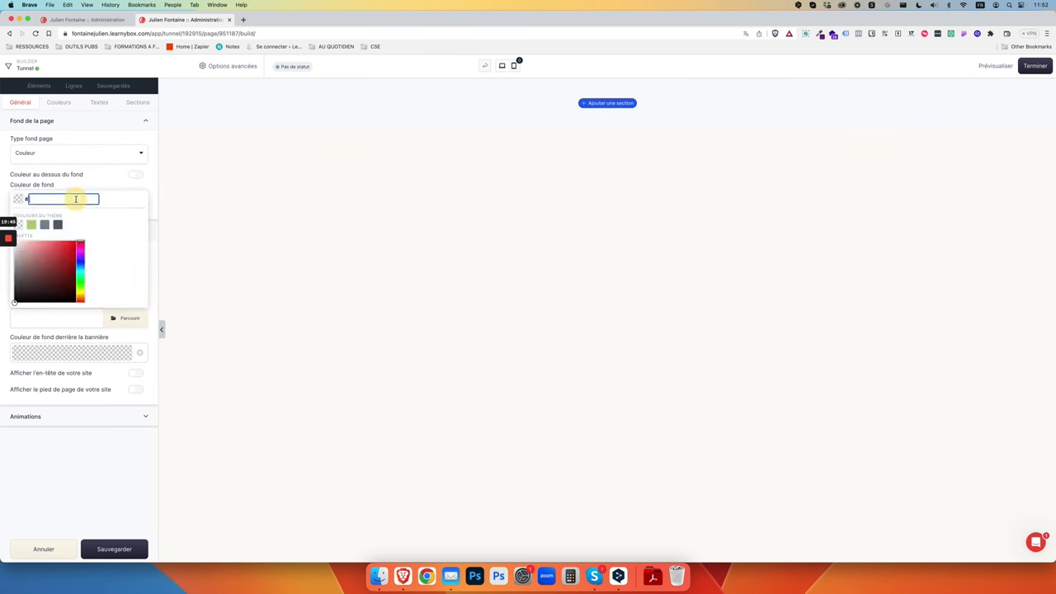
type("ffffff")
left_click(110, 186)
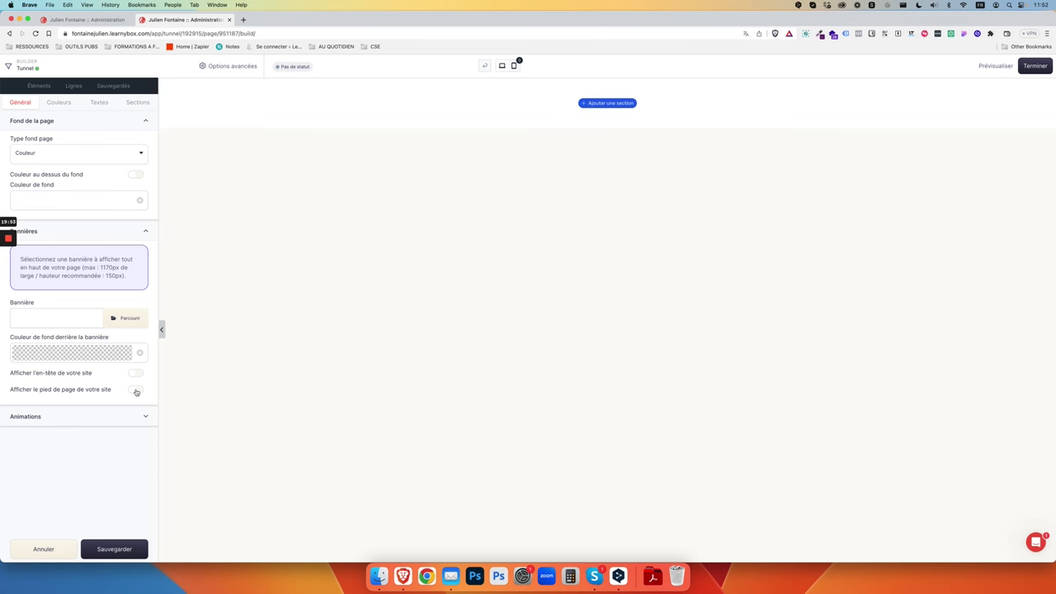
- Enable the display of the site's footer on the page, save the page design and reopen its settings
left_click(137, 391)
left_click(112, 549)
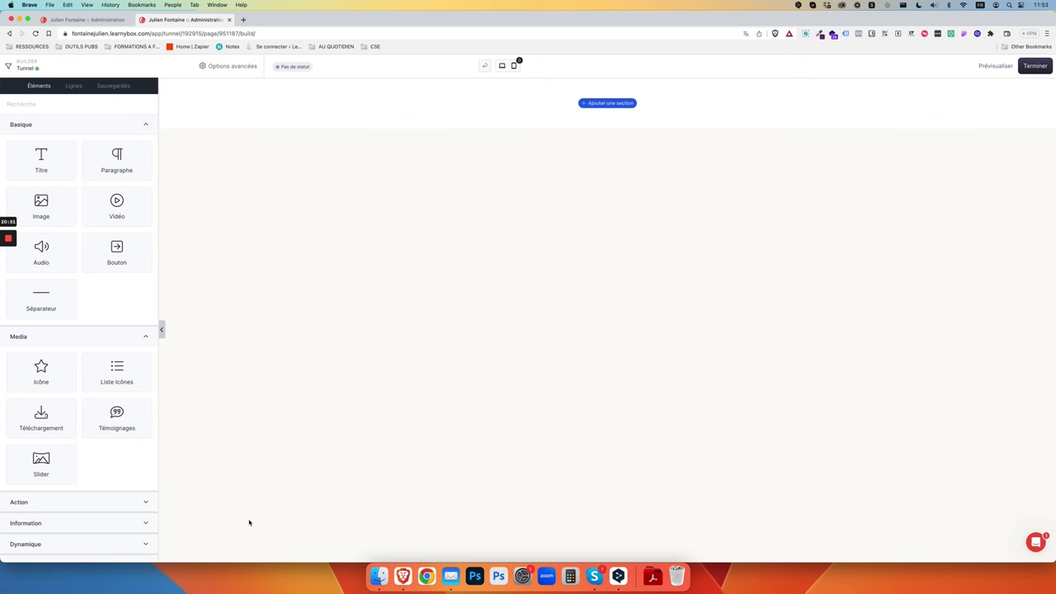
left_click(236, 66)
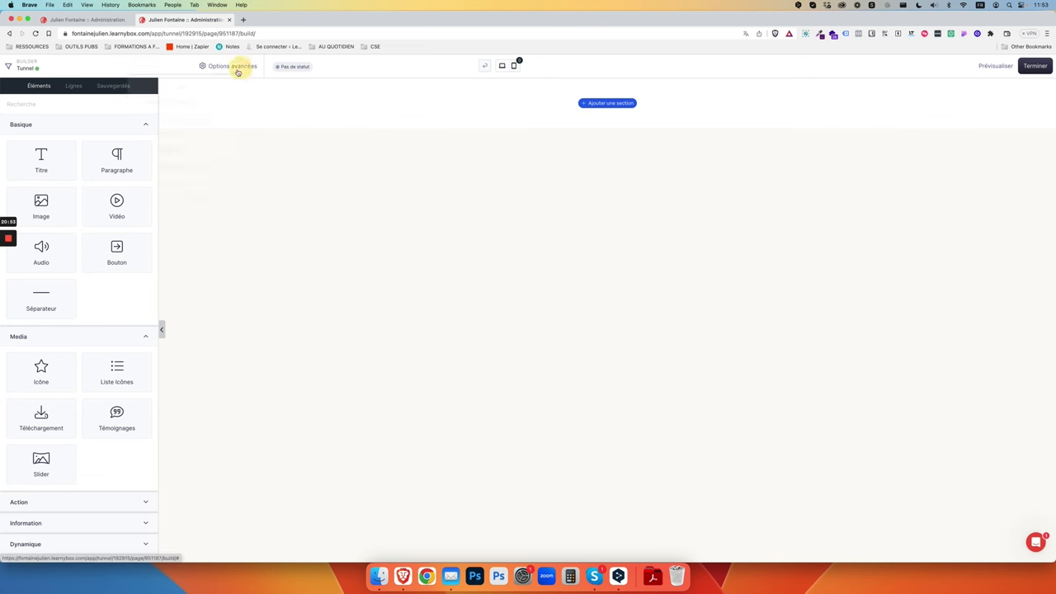
left_click(172, 93)
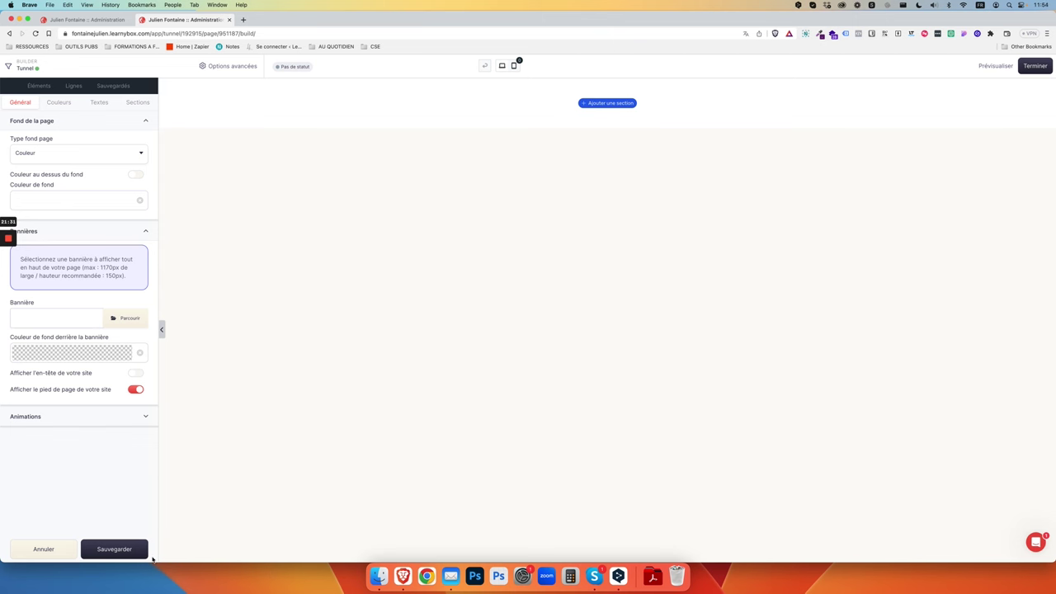
- Save the page design, reopen its settings and separate the other administration tab into its own window
left_click(135, 549)
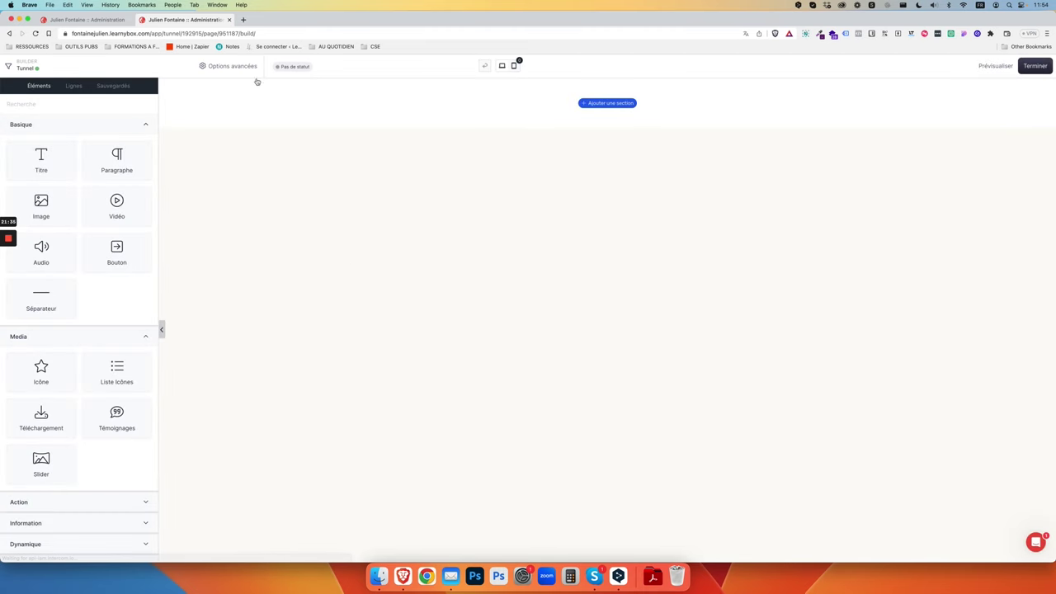
left_click(239, 66)
left_click(171, 87)
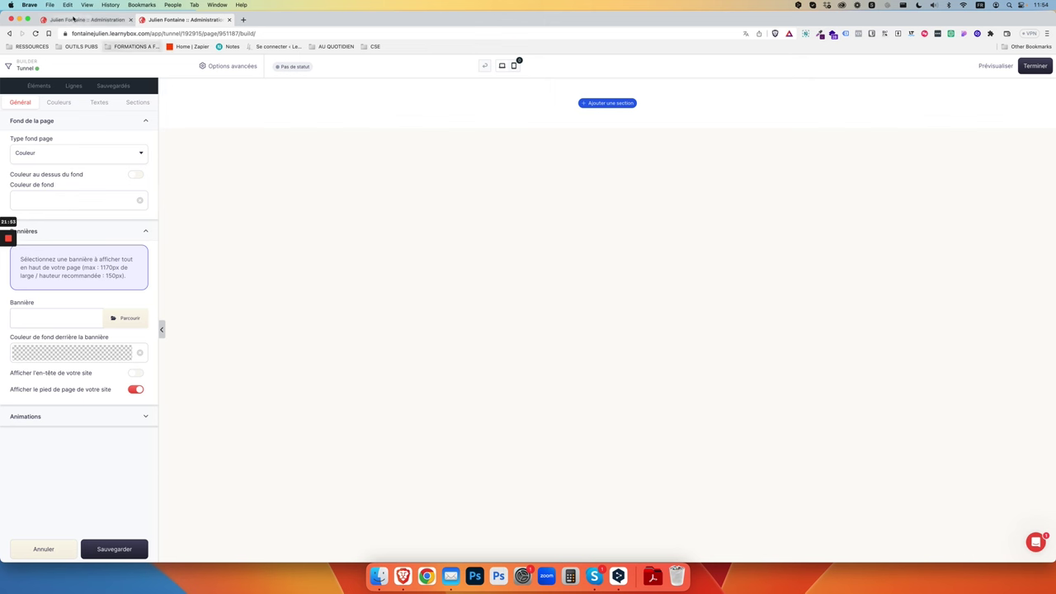
left_click_drag(83, 18, 446, 43)
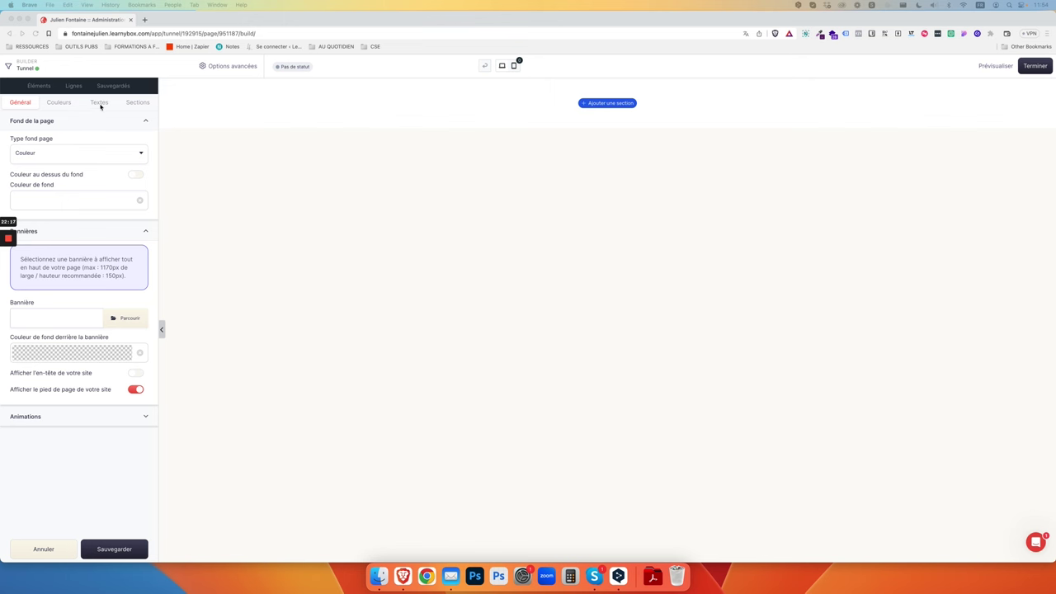
- In the page design's colour settings, replace Couleur 1 thème with the copied blue colour code
left_click(61, 104)
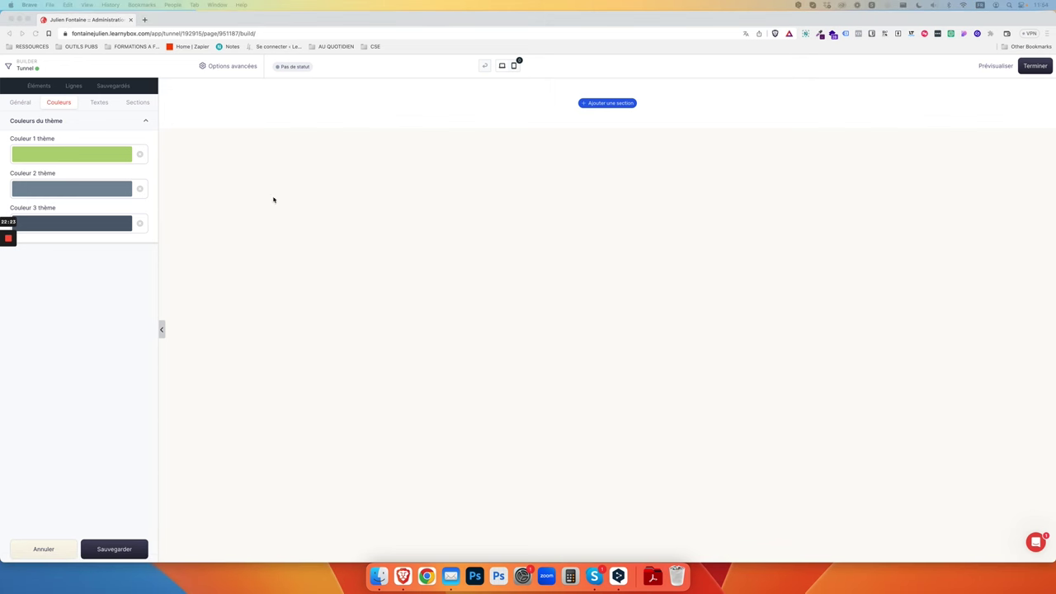
left_click(58, 155)
double_click(56, 152)
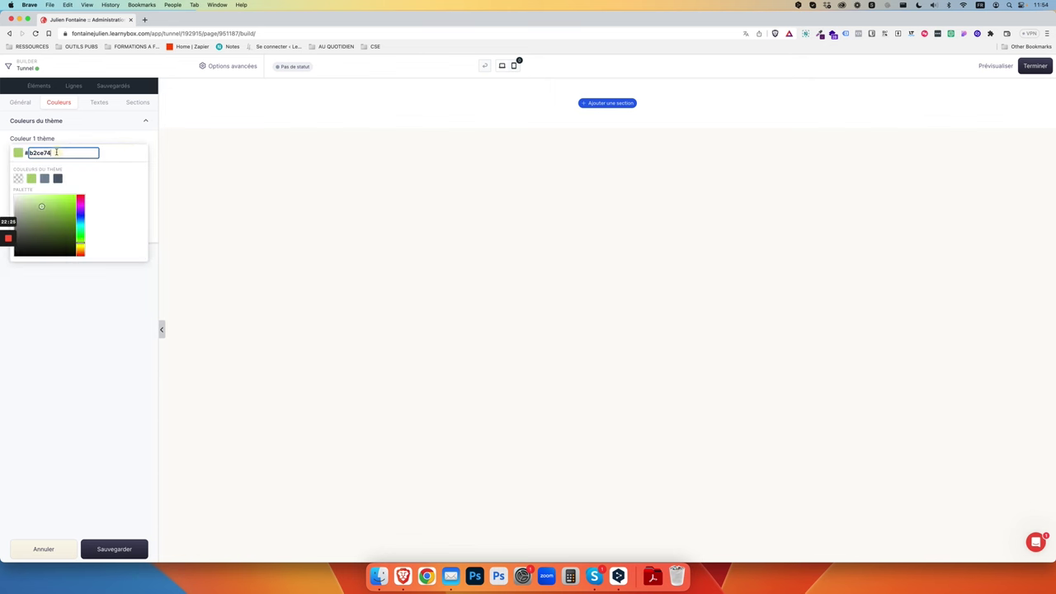
key("cmd+v")
left_click(50, 327)
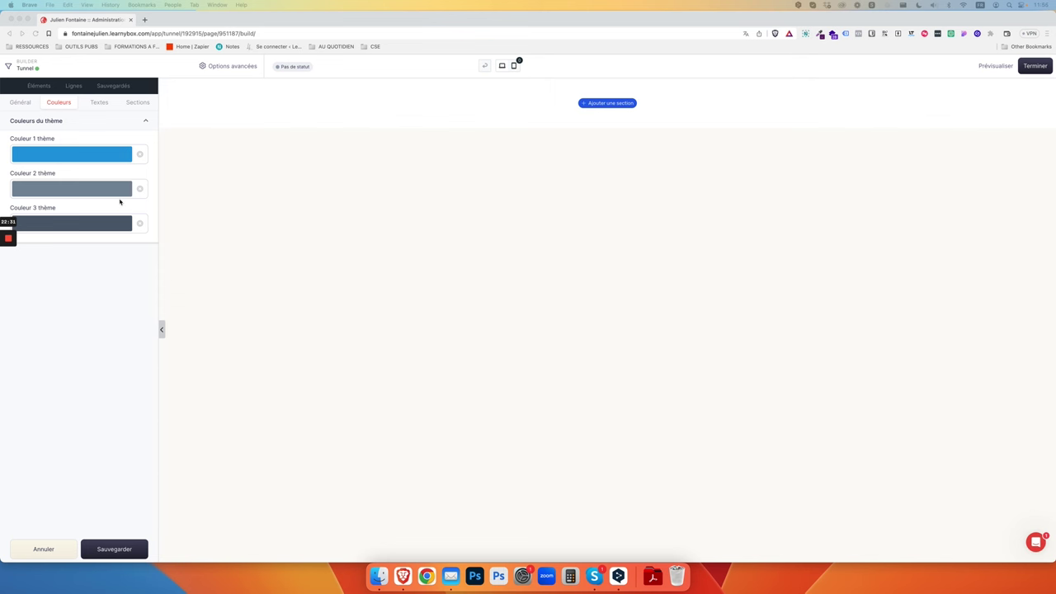
- Replace Couleur 2 thème with the copied orange colour code
left_click(105, 189)
key("ctrl+v")
left_click(101, 363)
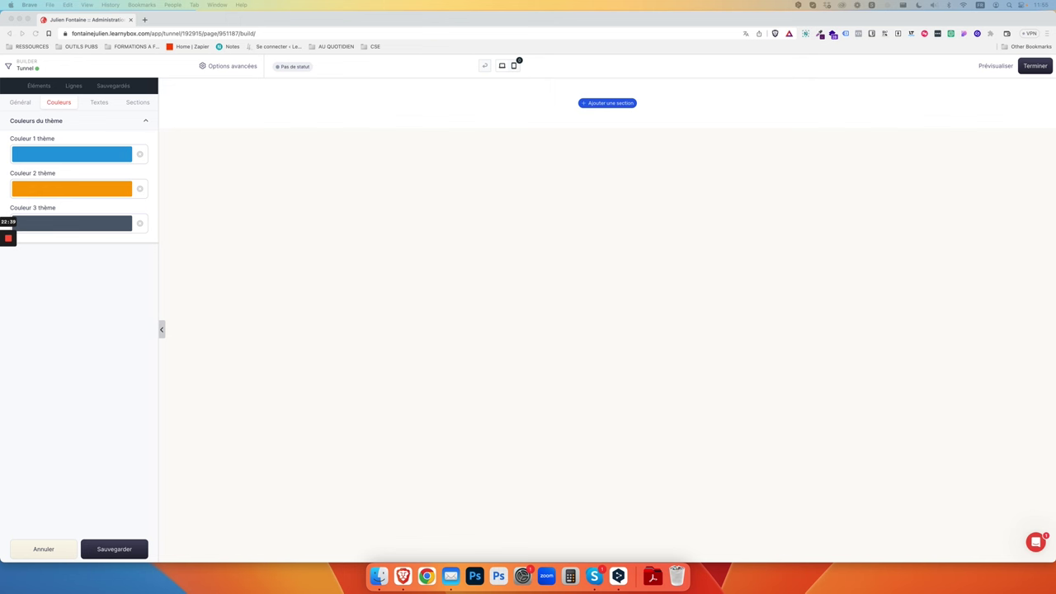
- Replace Couleur 3 thème with the copied dark brown colour code
left_click(99, 226)
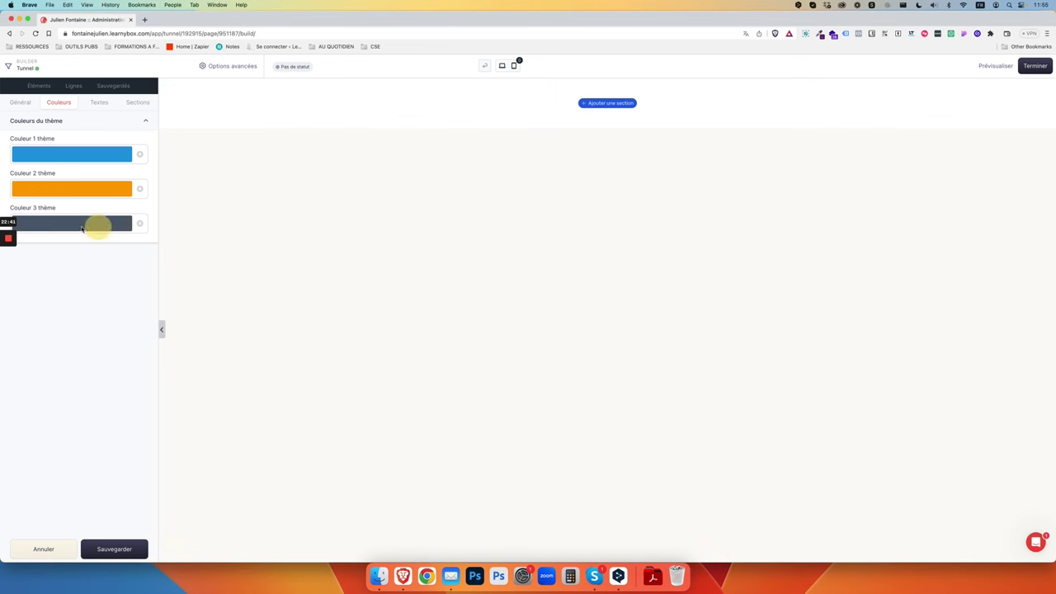
left_click(80, 225)
double_click(40, 223)
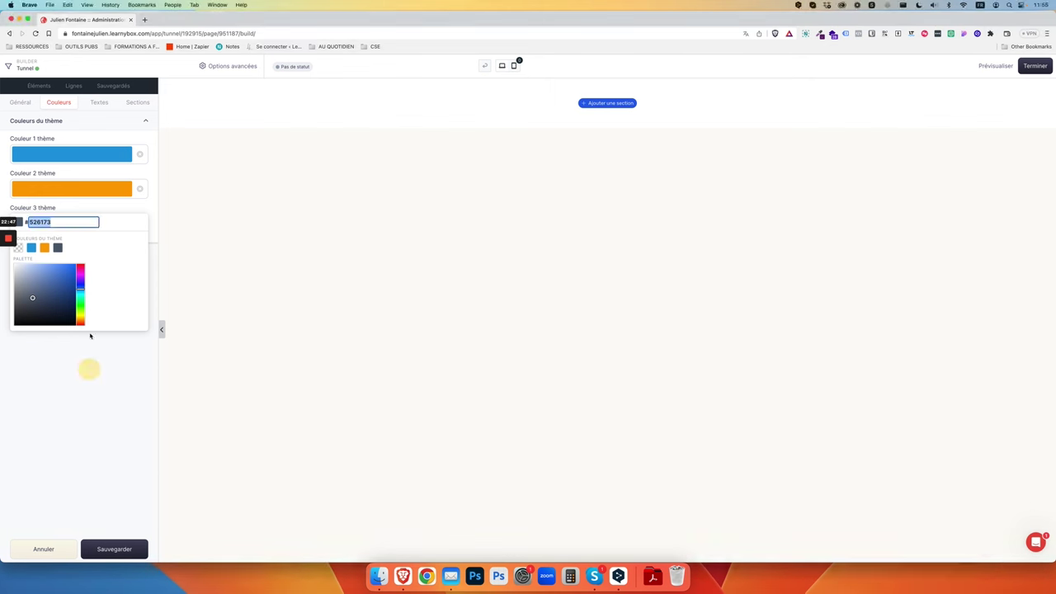
left_click(19, 398)
left_click(60, 225)
key("super+v")
left_click(83, 403)
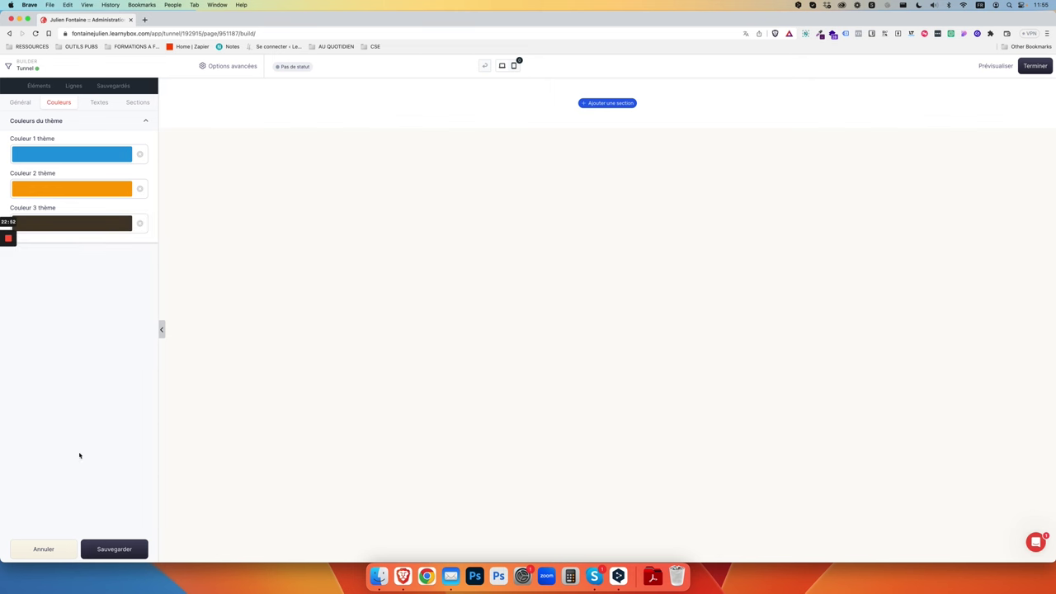
- Save the theme colours and reopen them in the tunnel page's design settings to check them
left_click(108, 548)
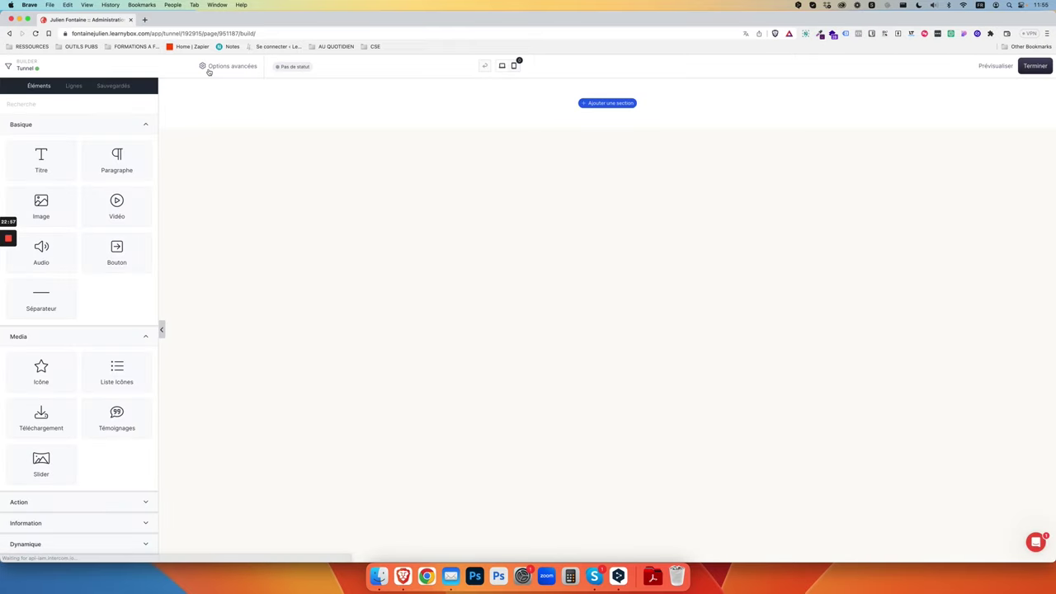
left_click(209, 68)
left_click(184, 88)
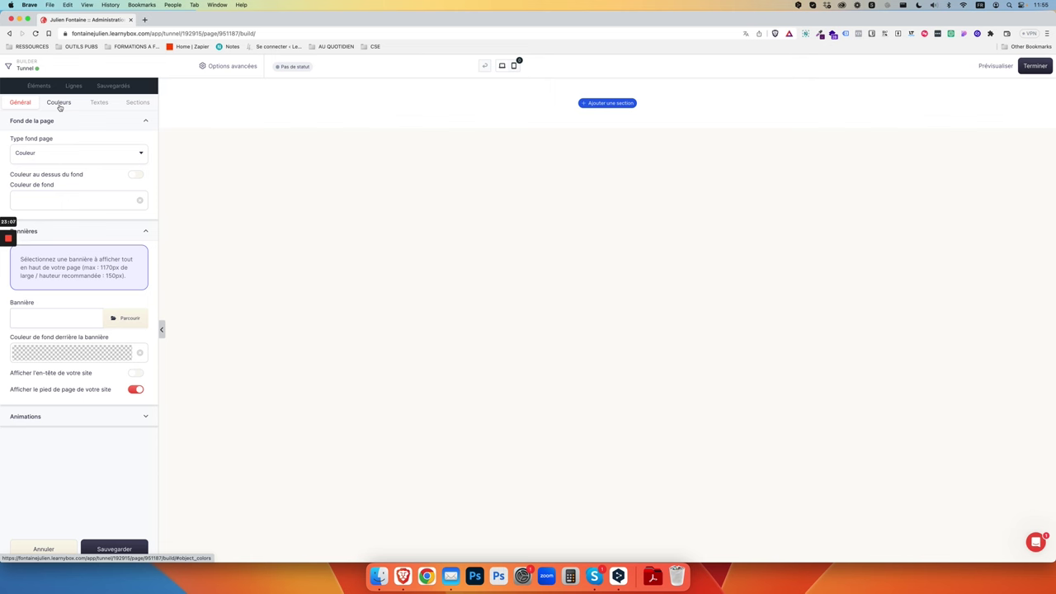
left_click(59, 104)
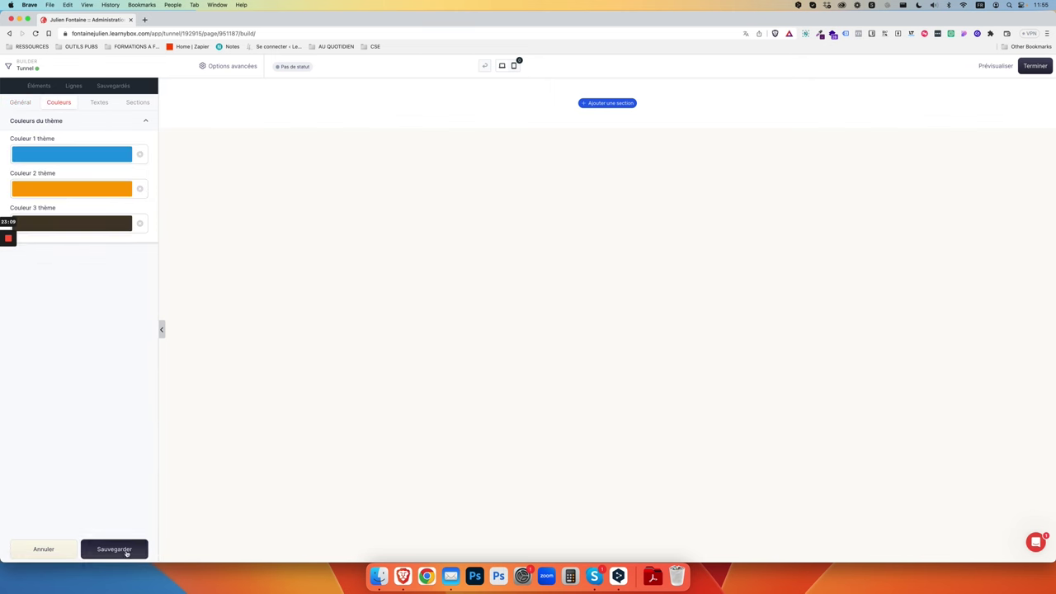
- Remove the Rubik font from the page's additional fonts in the text design settings
left_click(107, 104)
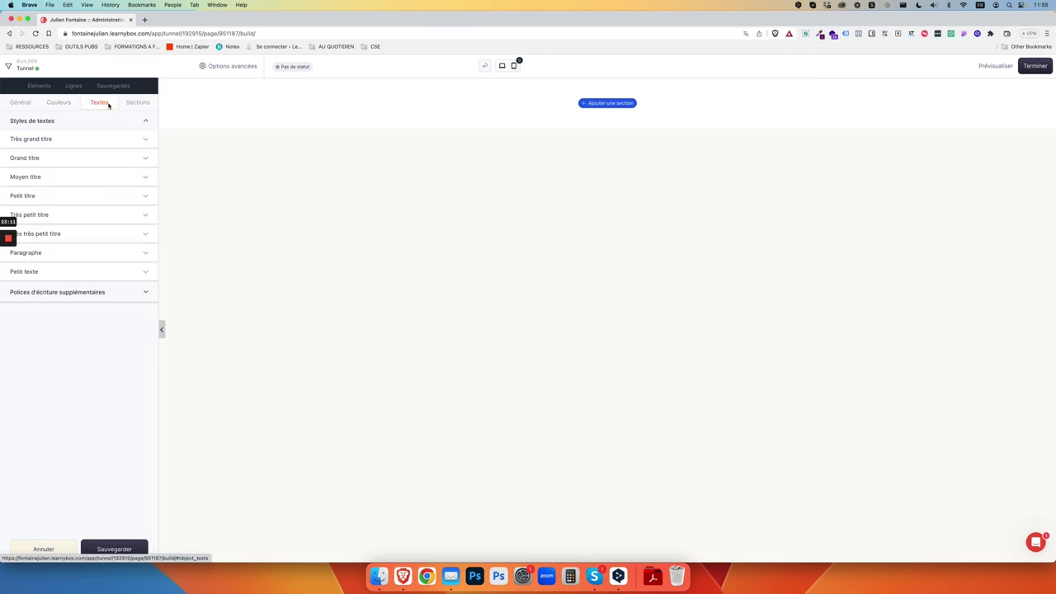
left_click(61, 103)
left_click(97, 106)
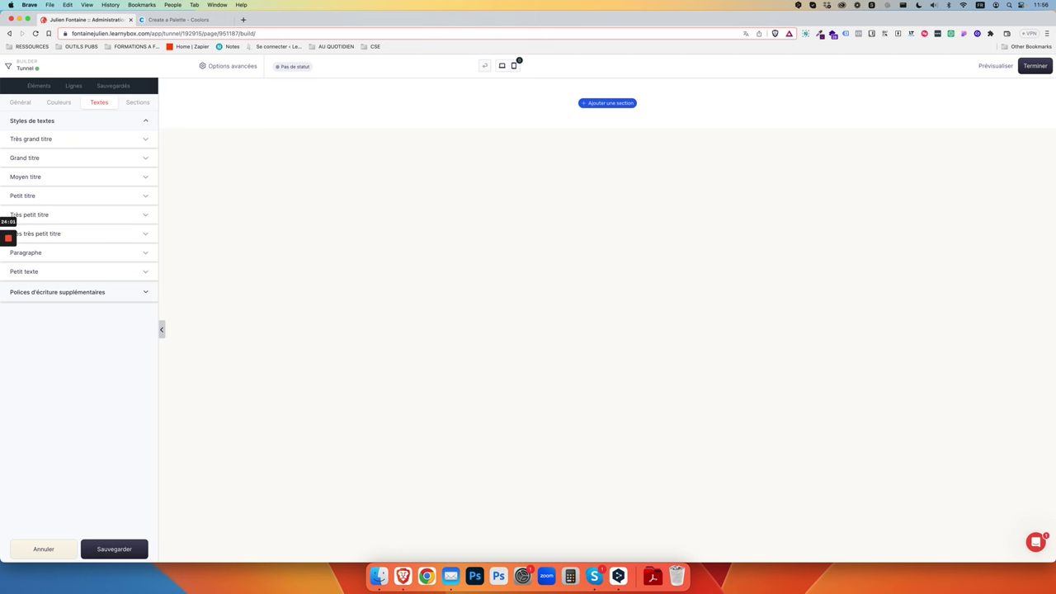
left_click(108, 297)
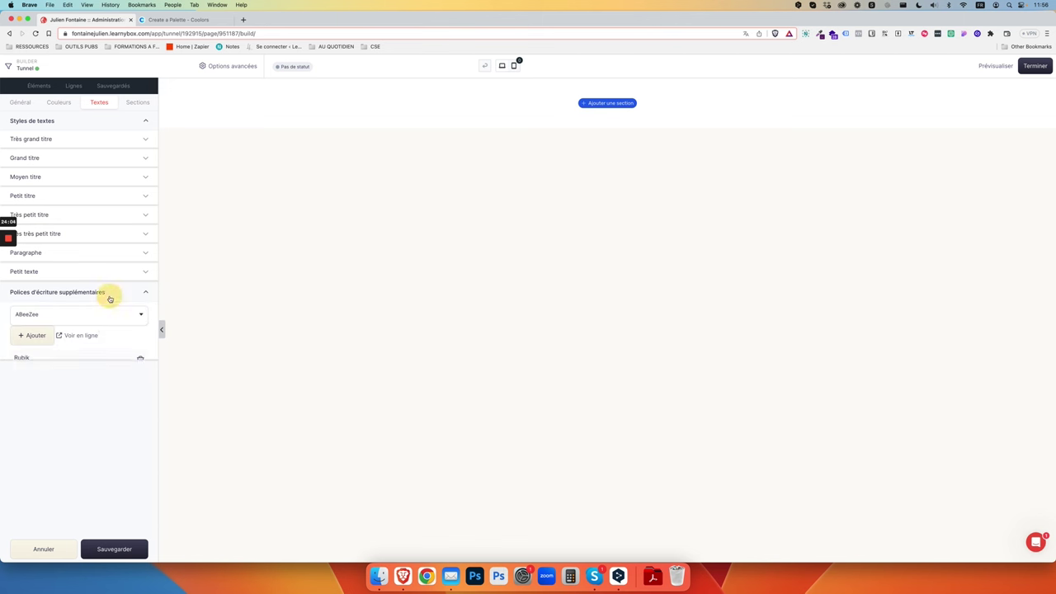
left_click(140, 361)
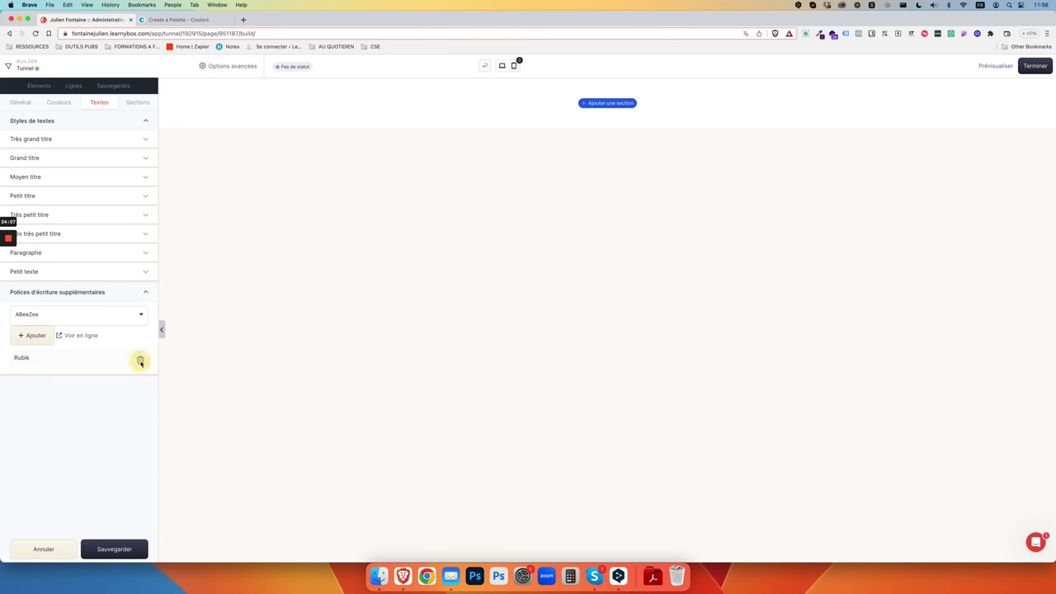
- Add the Inter font to the page's additional fonts
left_click(66, 317)
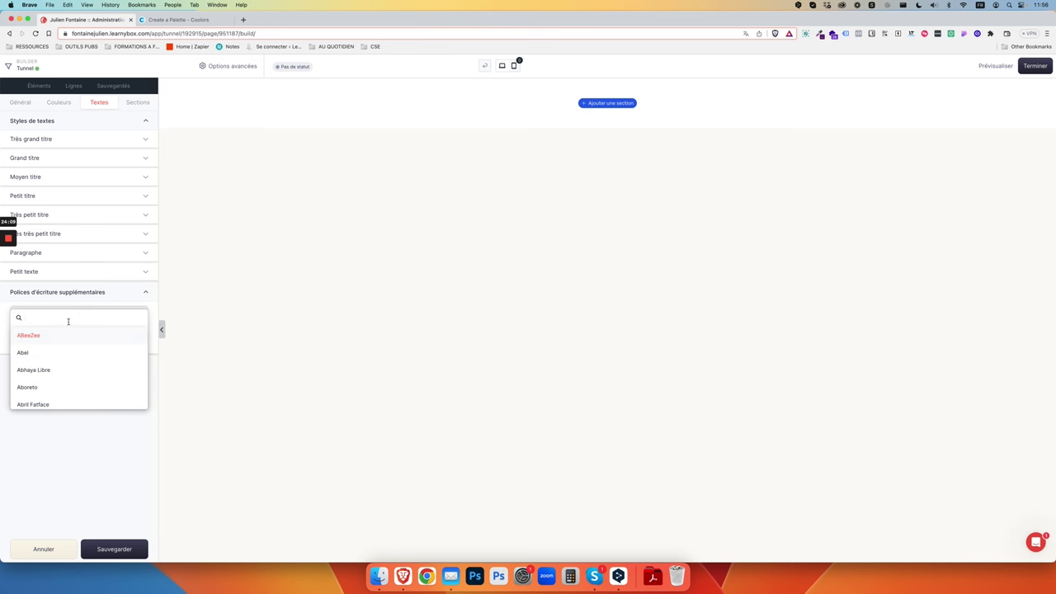
type("nter")
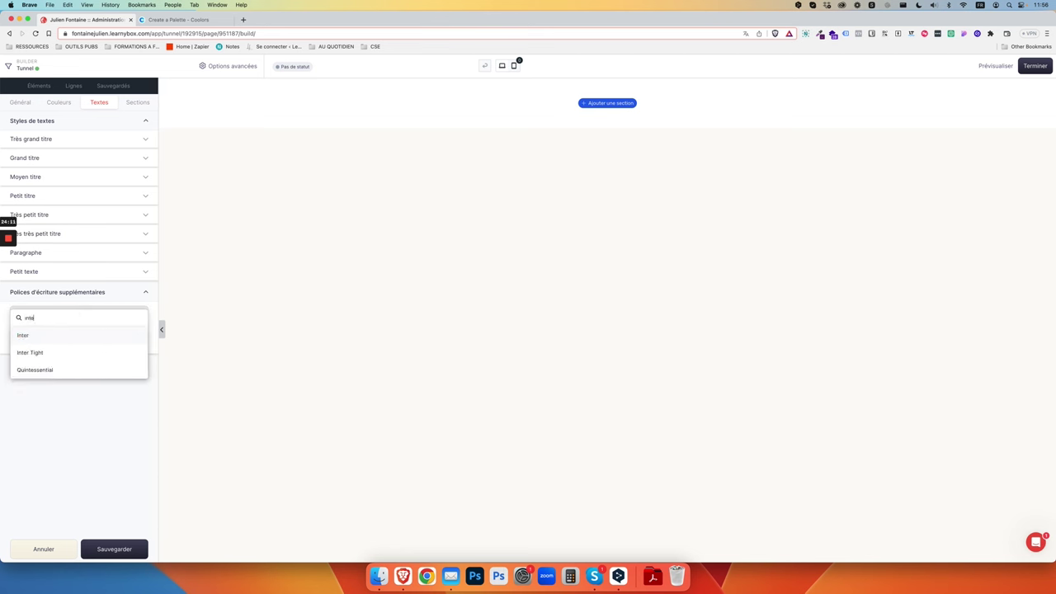
left_click(76, 339)
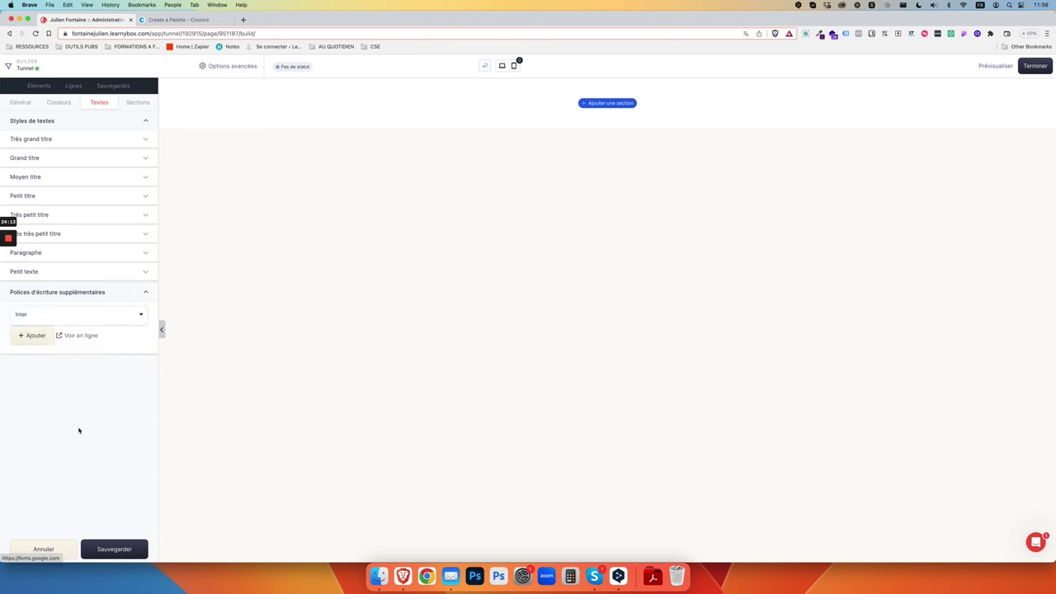
left_click(33, 336)
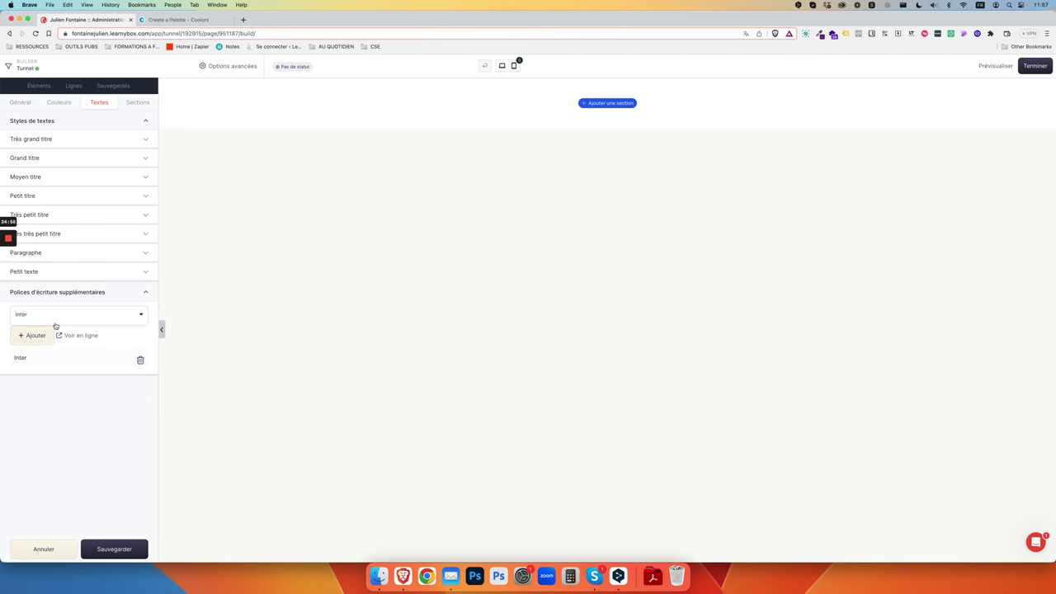
- Add the Rufina font to the page's additional fonts
left_click(55, 321)
type("rufin")
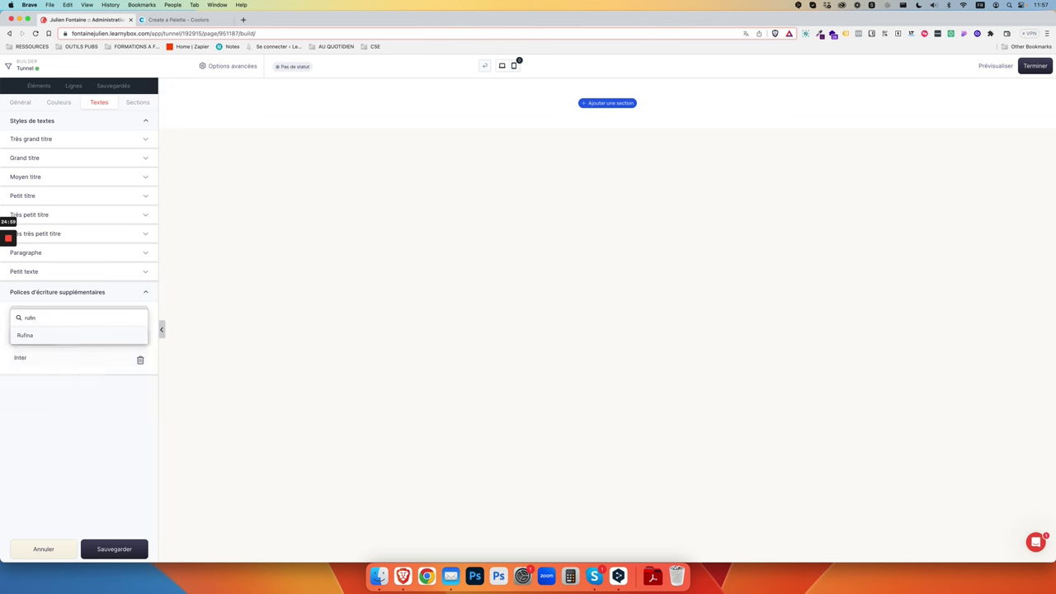
left_click(63, 335)
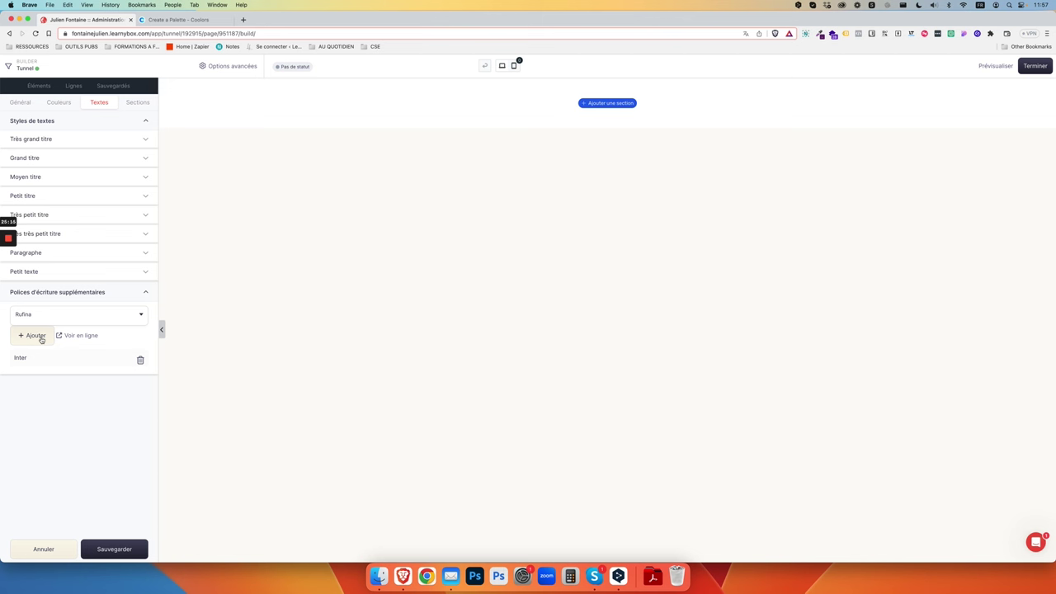
left_click(41, 338)
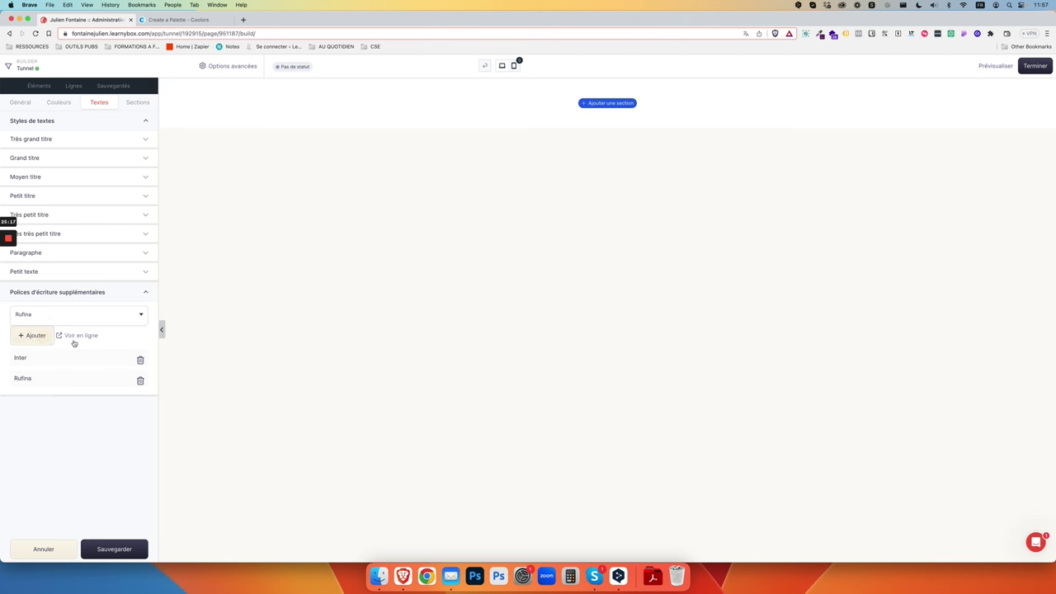
- Save the page design and reopen the additional fonts list in its text settings
left_click(96, 549)
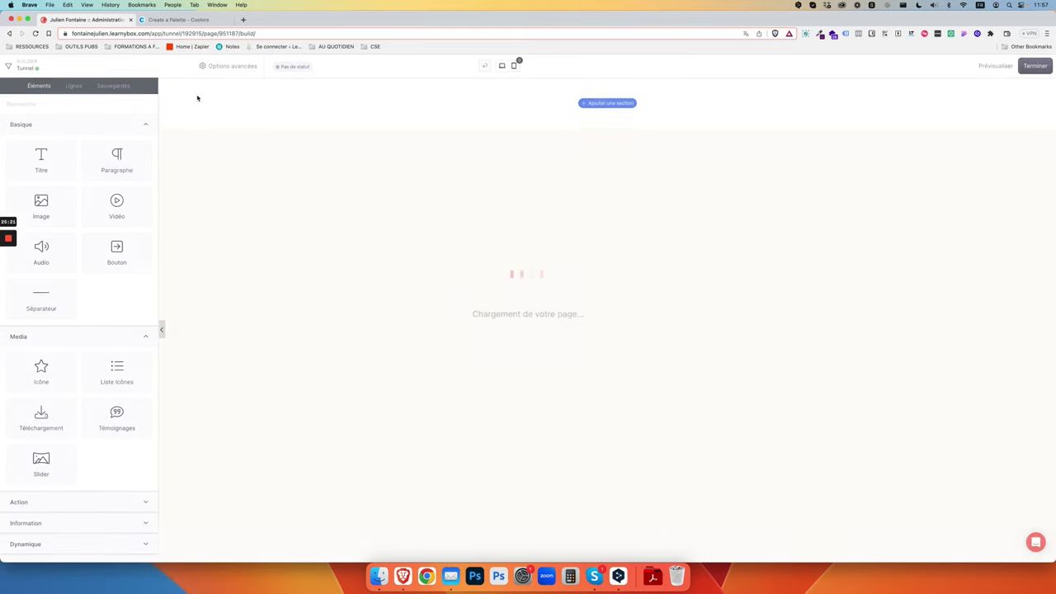
left_click(235, 66)
left_click(206, 87)
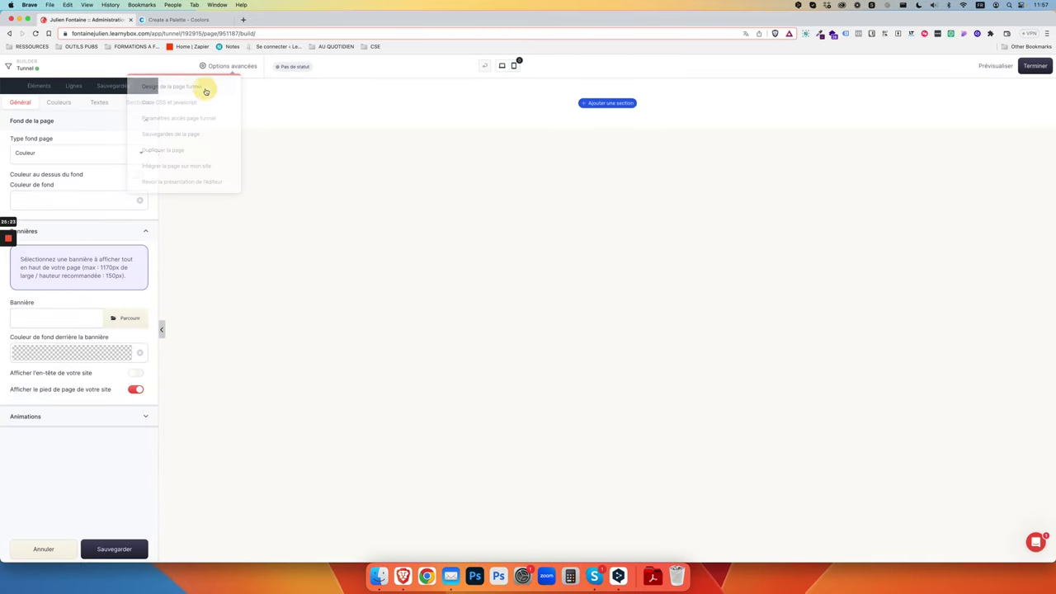
left_click(100, 104)
left_click(72, 292)
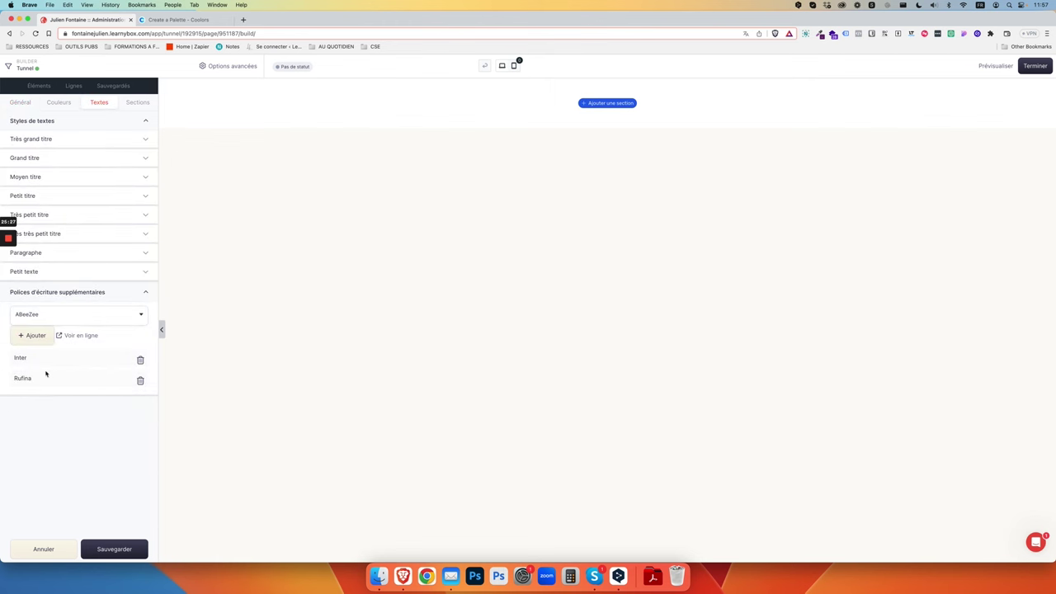
- Open the Petit texte style to view its colour, size and font settings
left_click(87, 274)
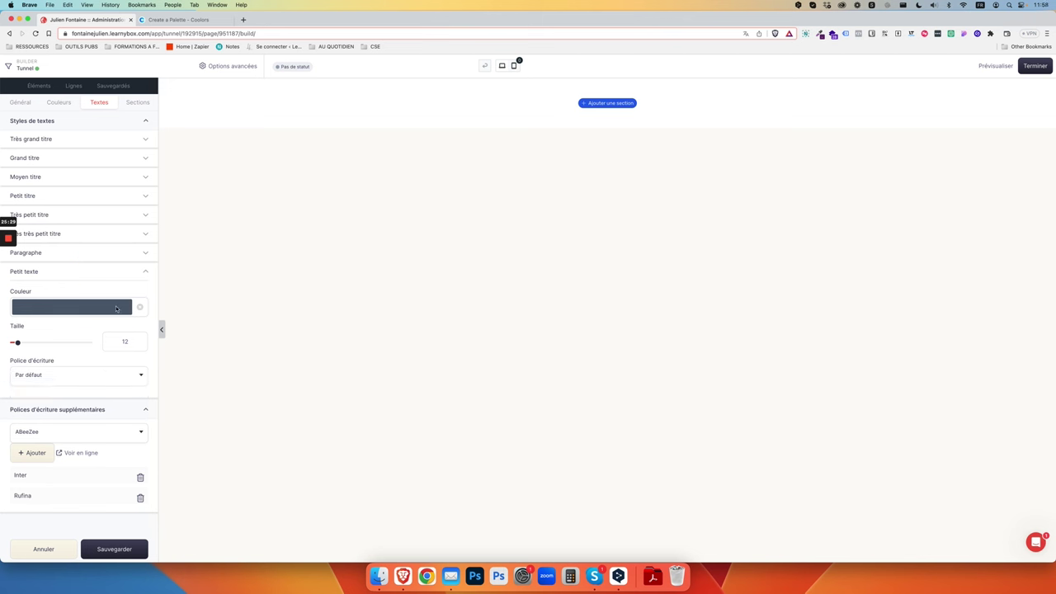
left_click(81, 276)
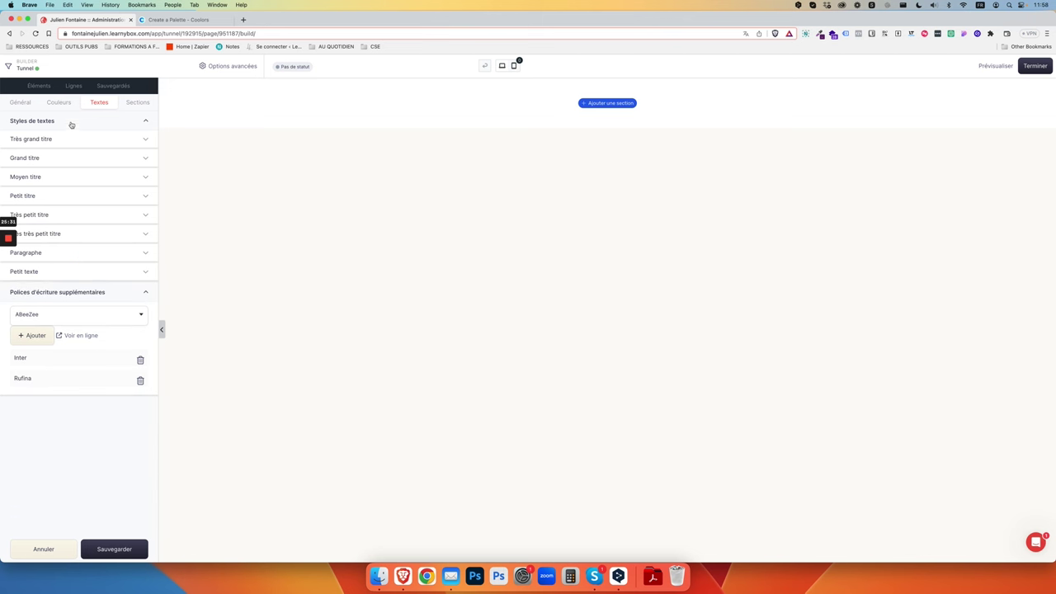
left_click(64, 274)
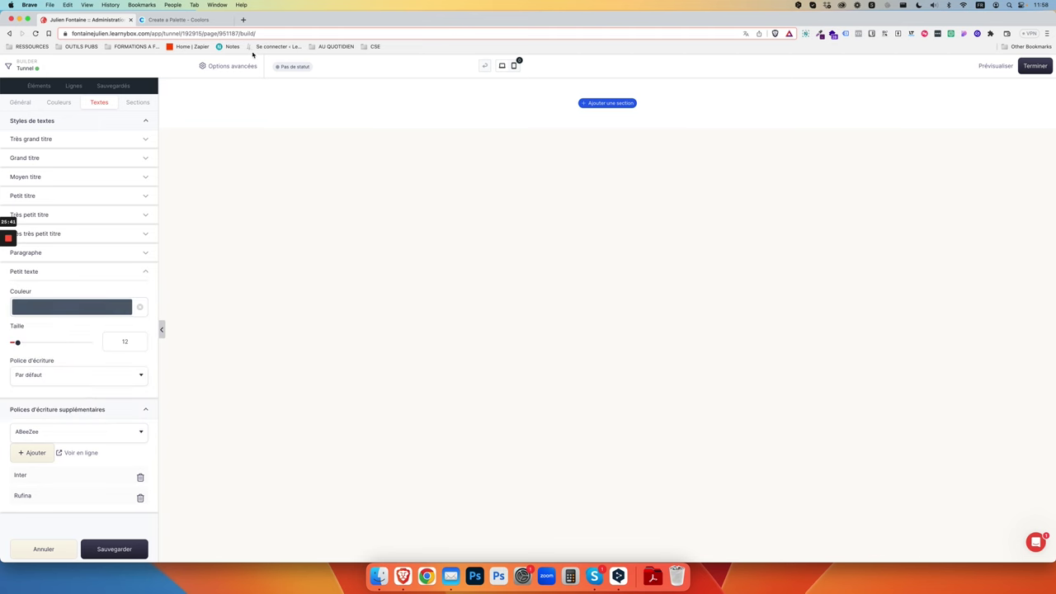
- Open typescale.com in a new browser tab and examine the preview of the text size scale
left_click(243, 19)
type("typescale.com")
key("Return")
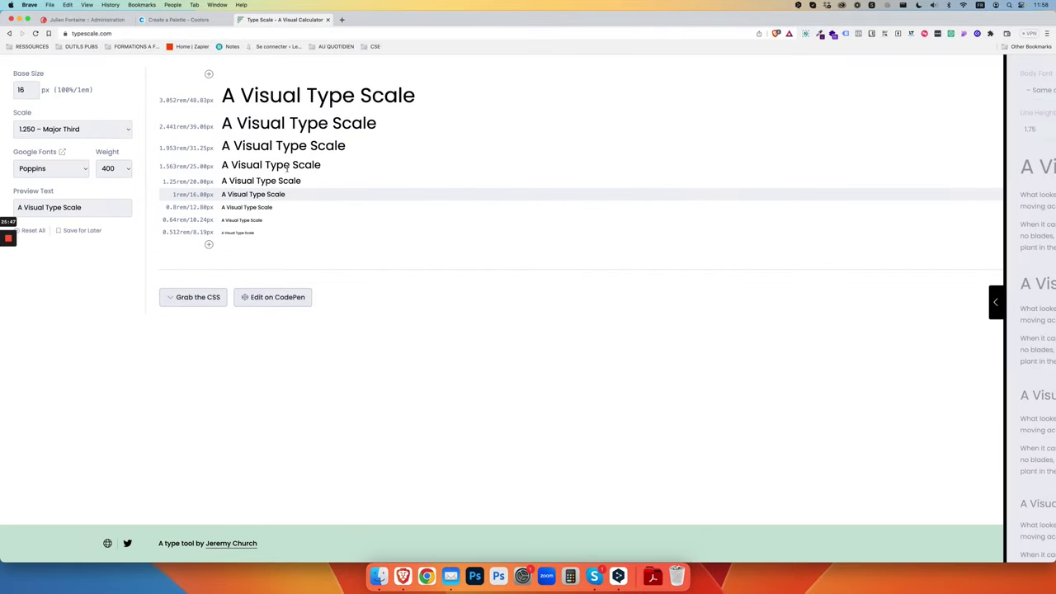
left_click_drag(226, 91, 365, 242)
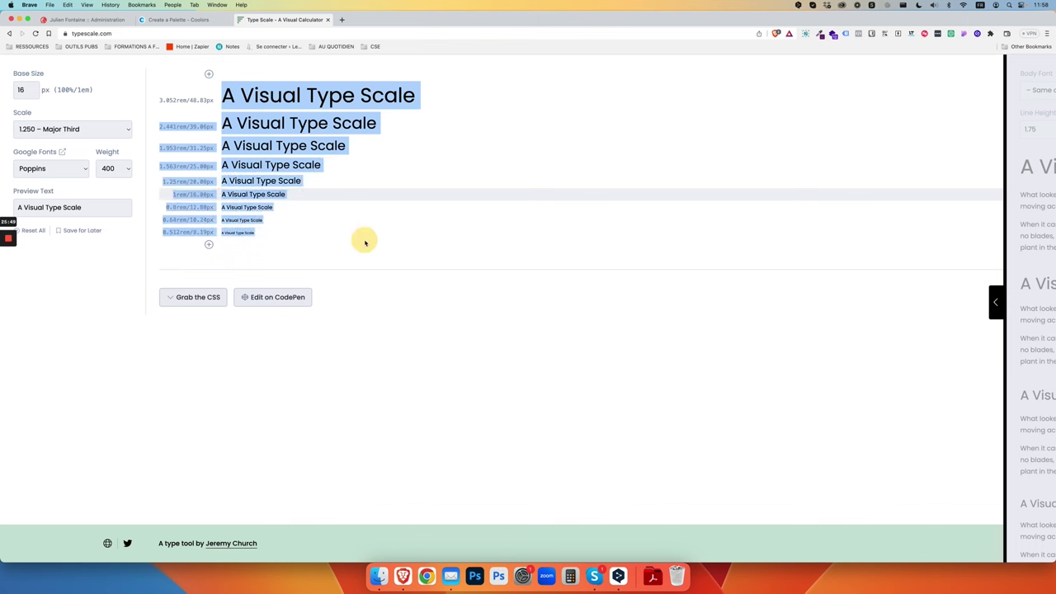
left_click(366, 243)
left_click_drag(302, 213, 225, 61)
left_click(240, 103)
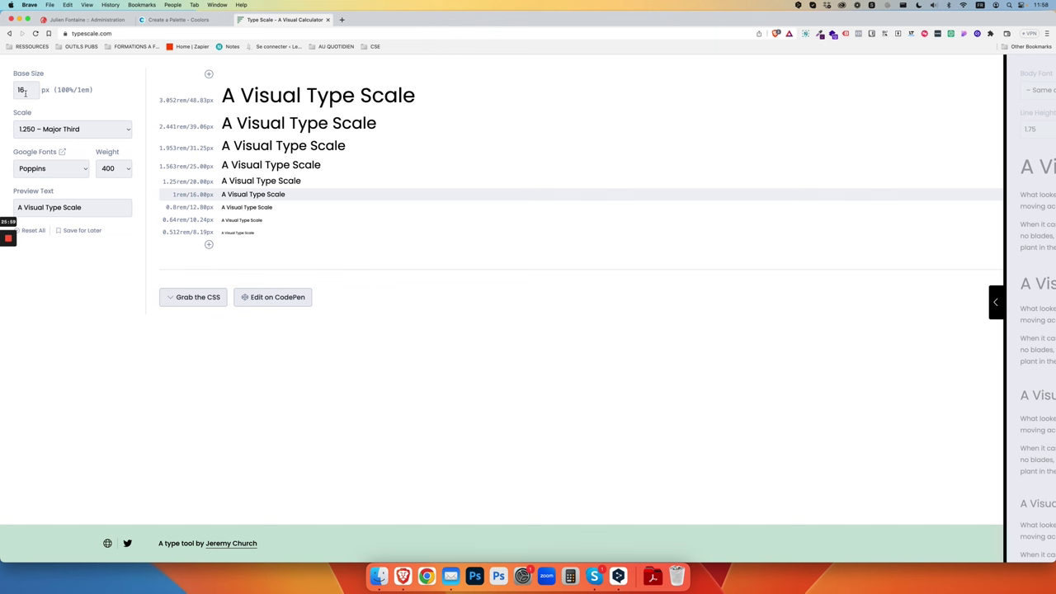
- Set the type scale's base size to 18 px and highlight the base-size preview line
double_click(18, 90)
type("18")
left_click(75, 272)
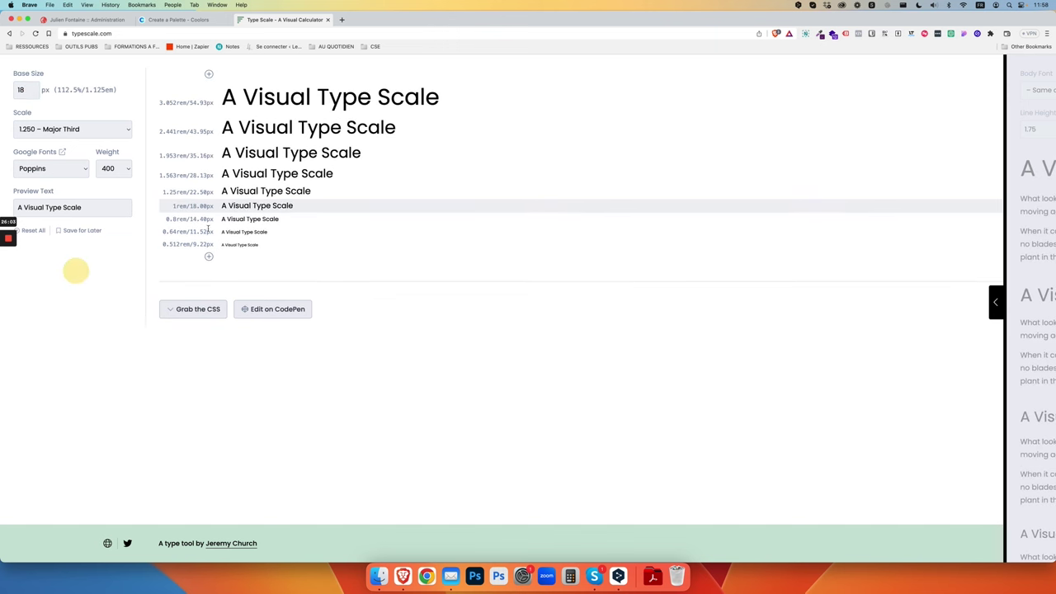
left_click_drag(229, 205, 341, 210)
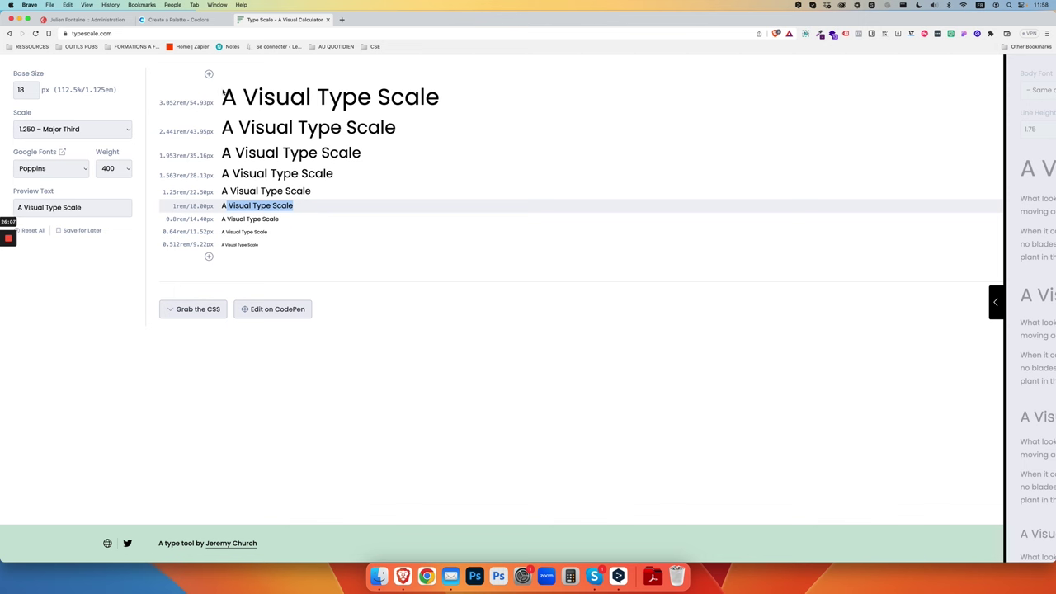
- Set the type scale ratio to 1.125 – Major Second, trying 1.200 – Minor Third on the way, and highlight the largest preview line
left_click_drag(222, 95, 444, 107)
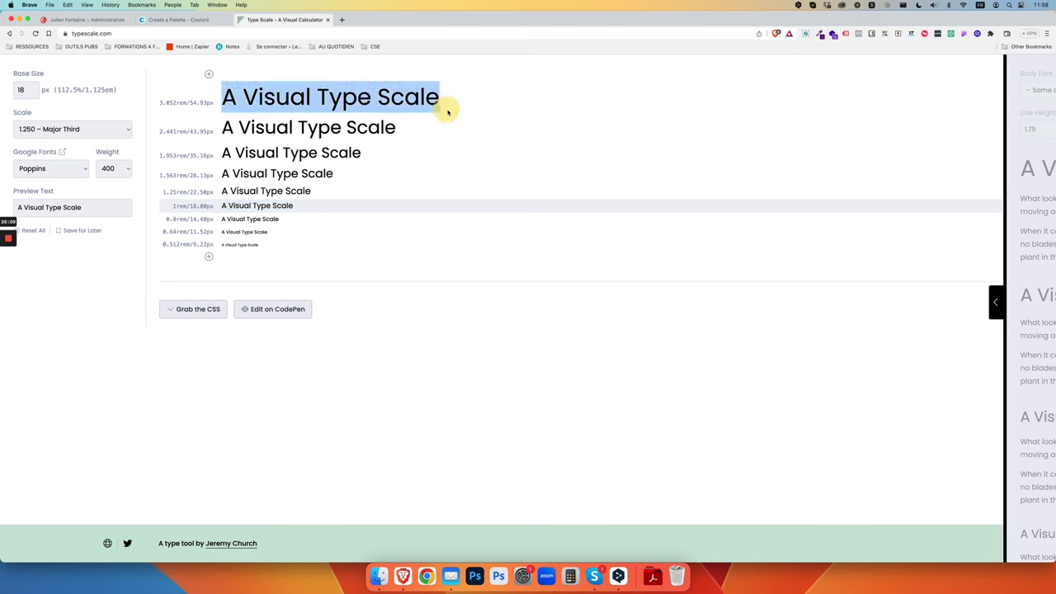
left_click(79, 130)
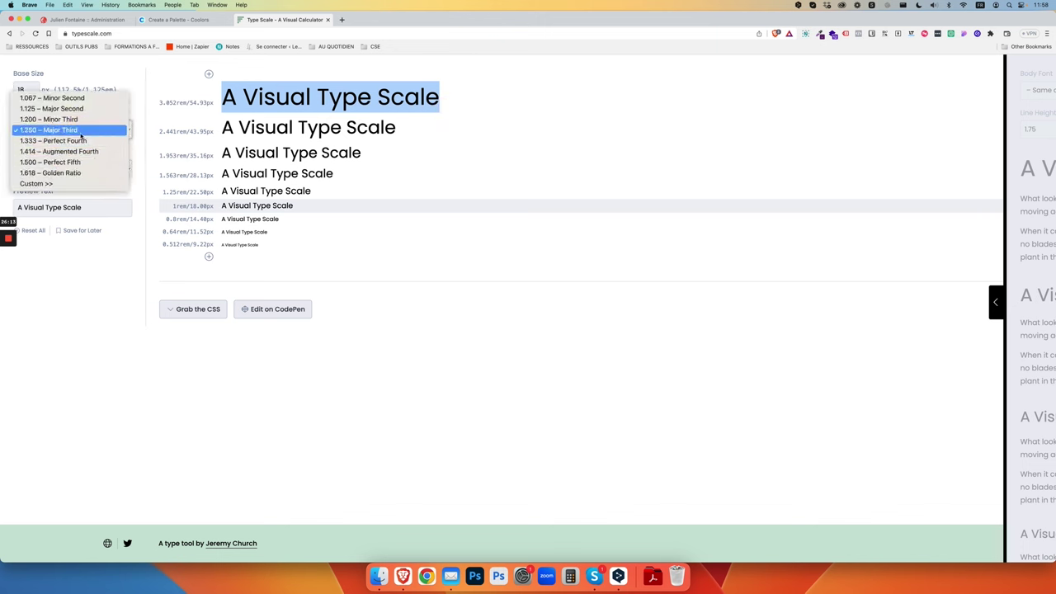
left_click(35, 122)
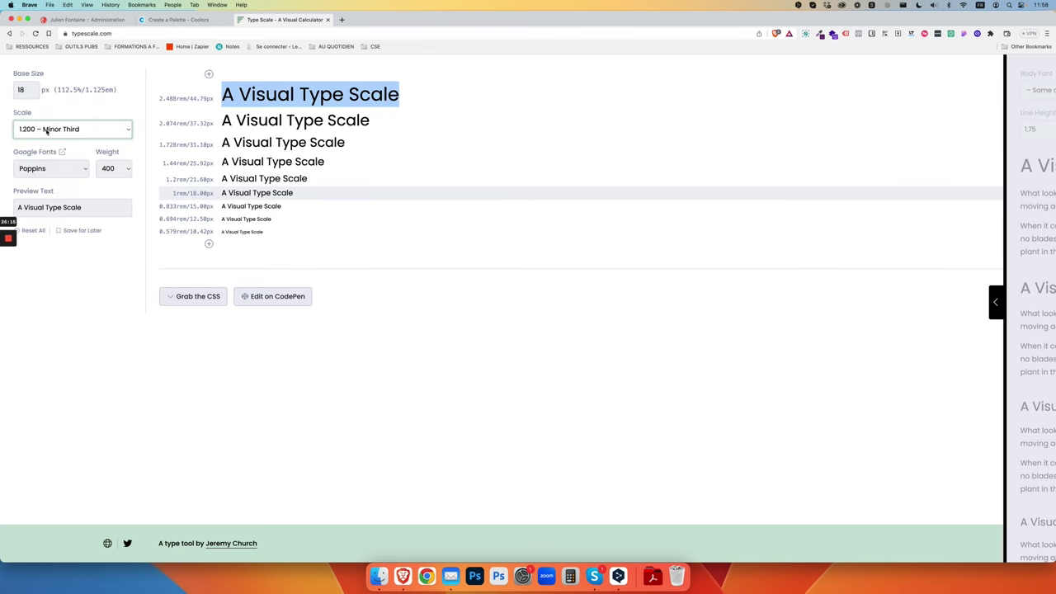
left_click(47, 130)
left_click(49, 120)
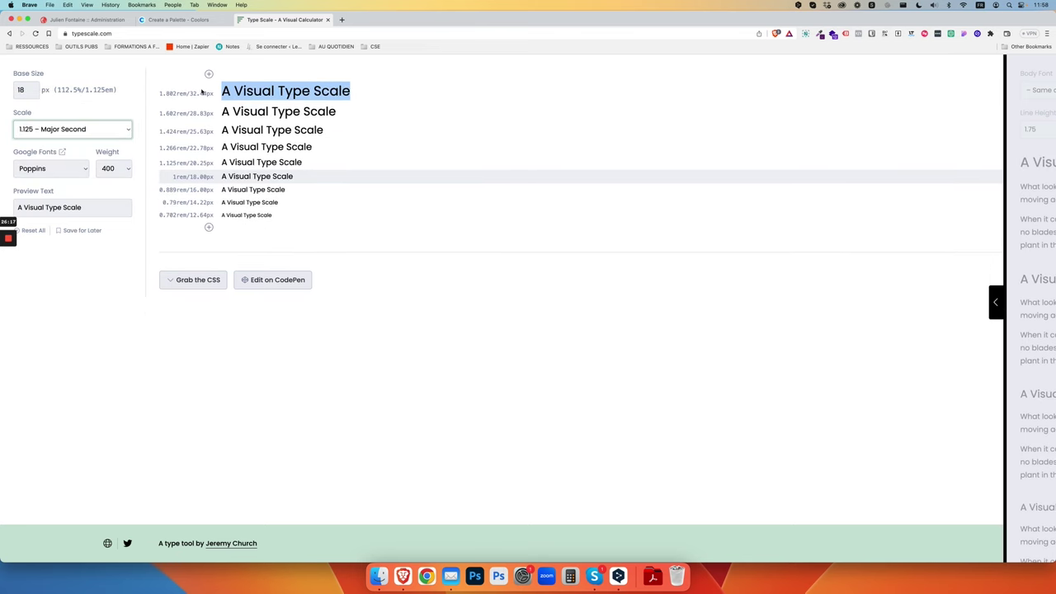
left_click(343, 117)
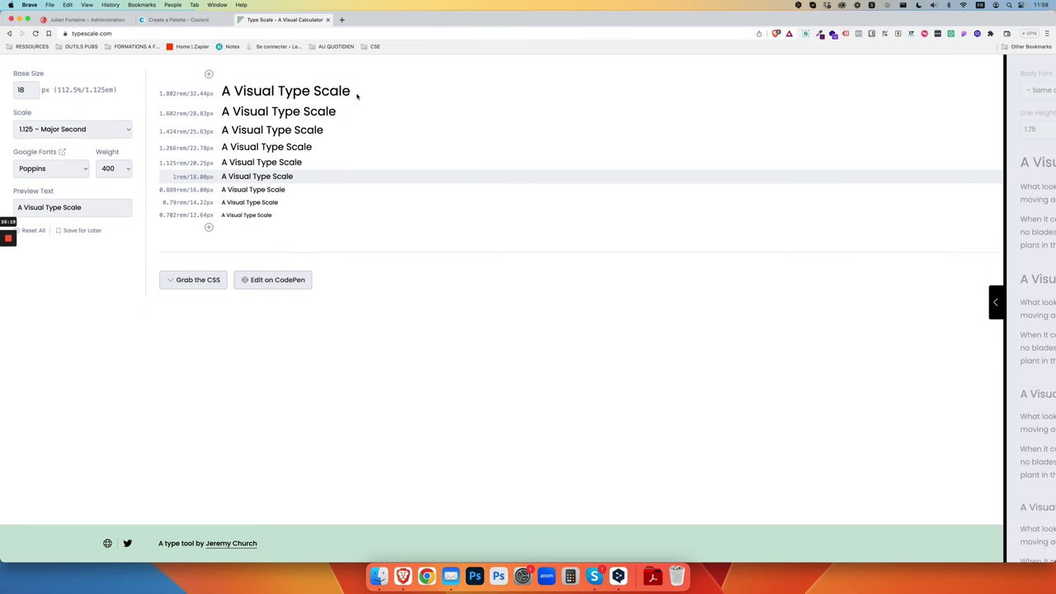
left_click_drag(357, 96, 220, 91)
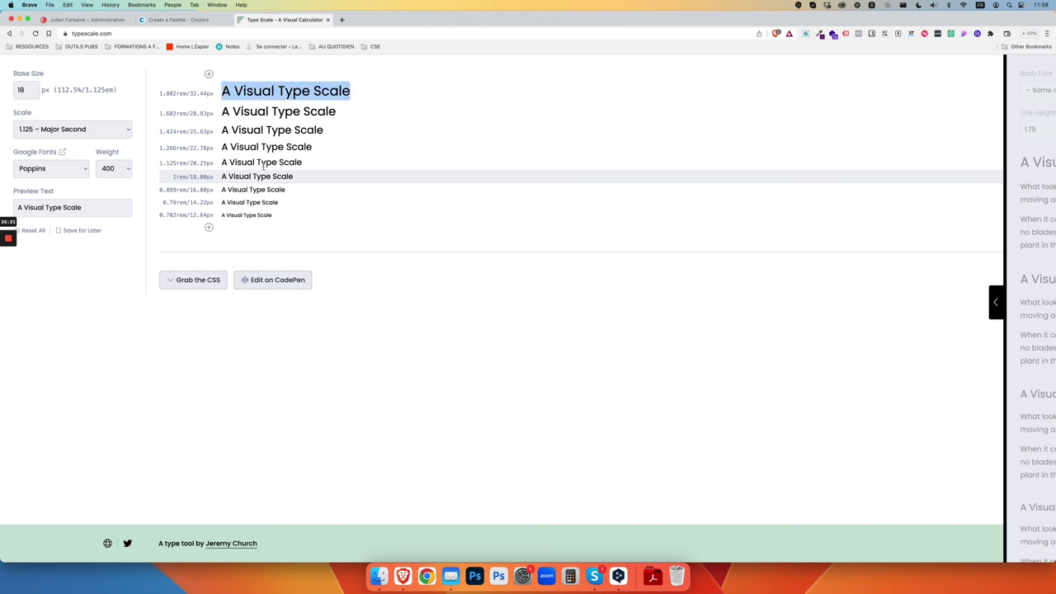
left_click(230, 91)
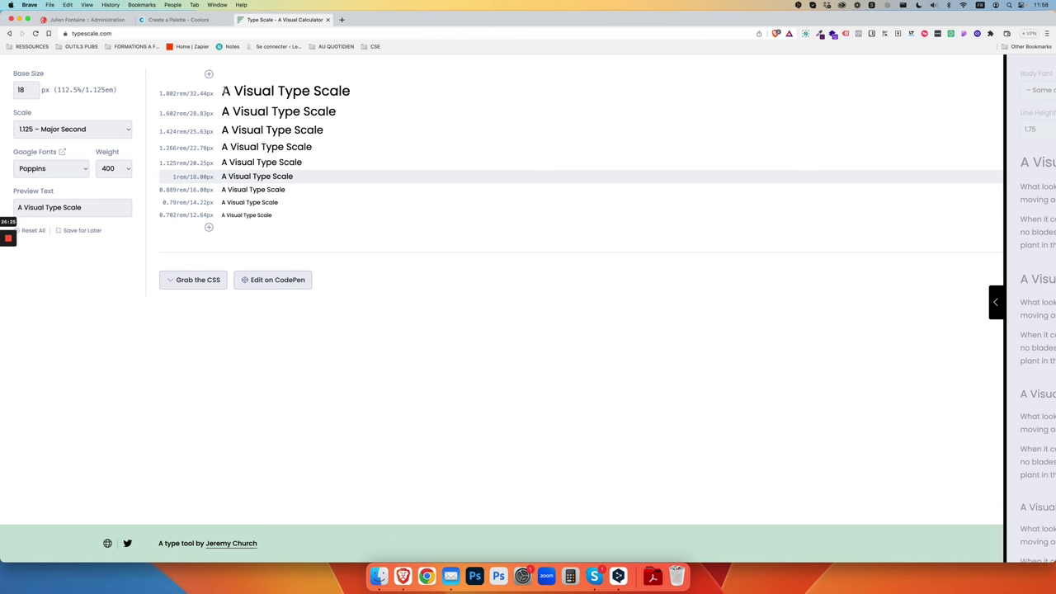
left_click_drag(196, 95, 215, 165)
- Return to the LearnyBox page builder and give the Petit texte style size 14, the dark brown theme colour and the Inter font
left_click(96, 22)
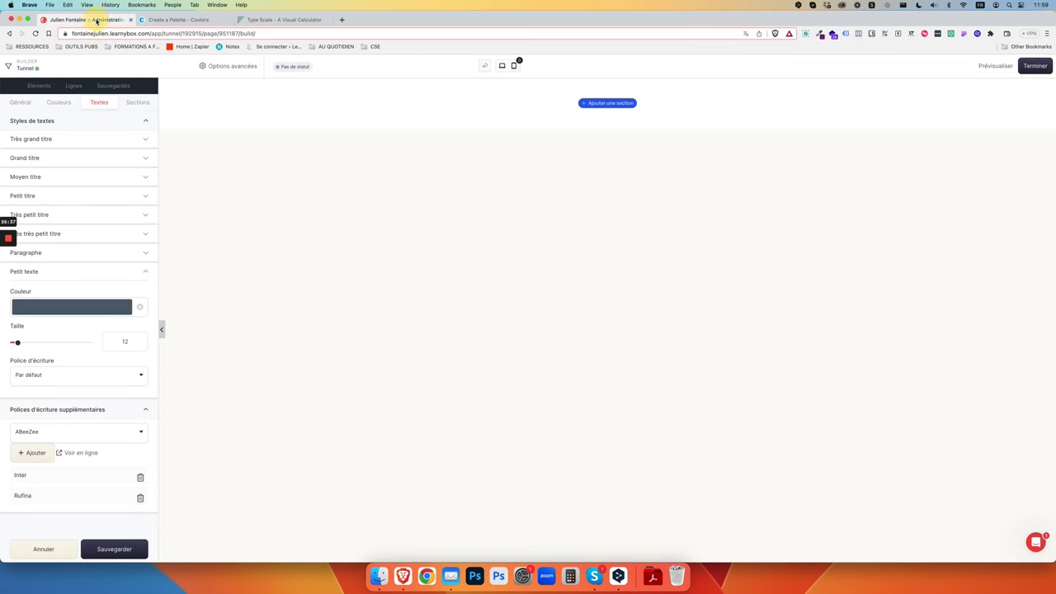
left_click(123, 340)
key("BackSpace")
type("4")
left_click(77, 307)
left_click(58, 331)
left_click(77, 289)
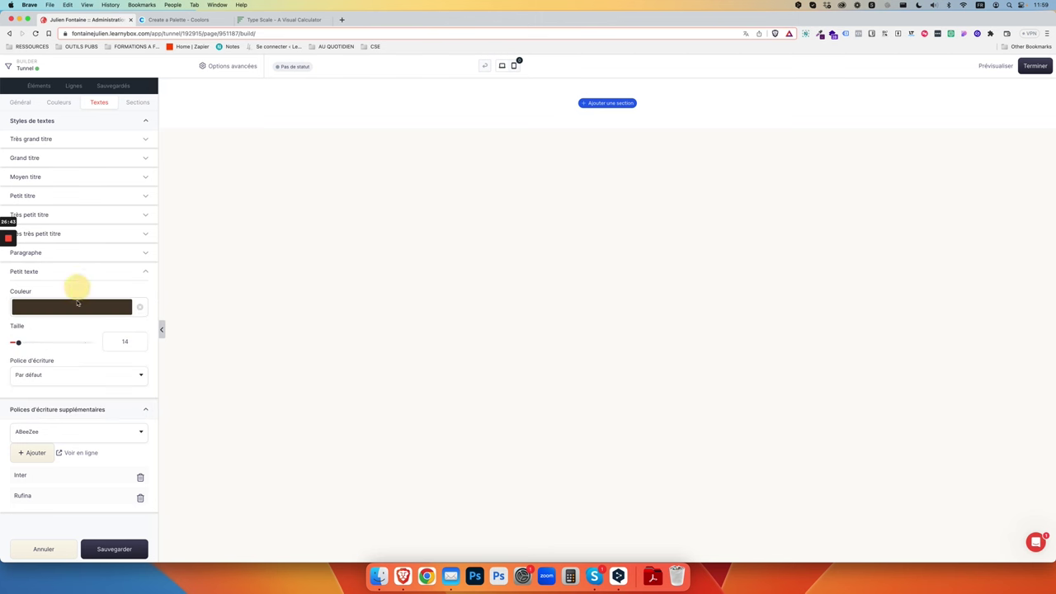
left_click(59, 370)
left_click(36, 397)
- Give the Paragraphe style size 16, the Inter font and the dark brown theme colour #493B2A
left_click(89, 253)
double_click(124, 322)
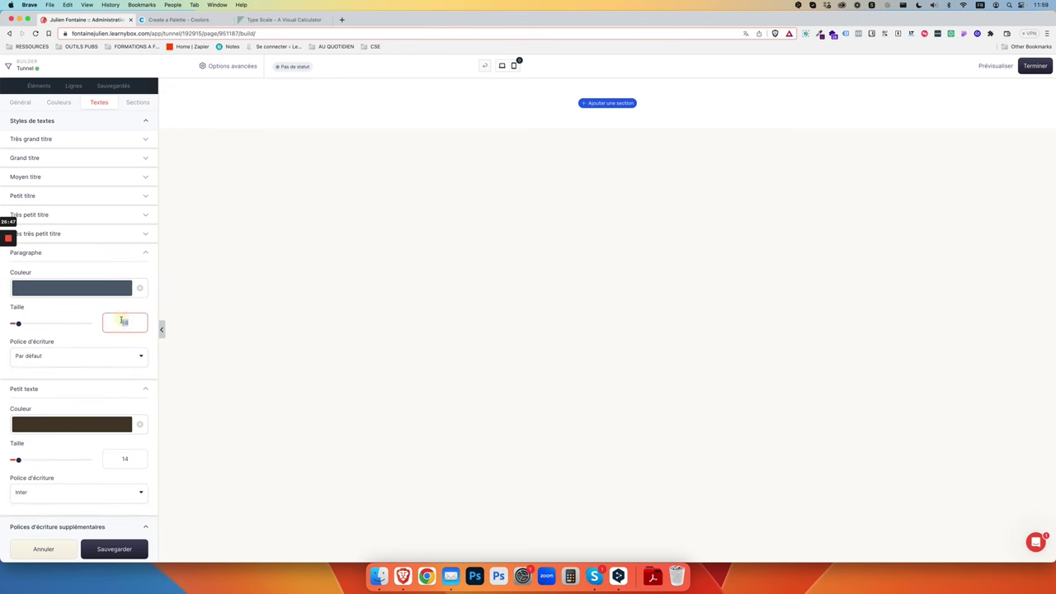
type("16")
left_click(80, 357)
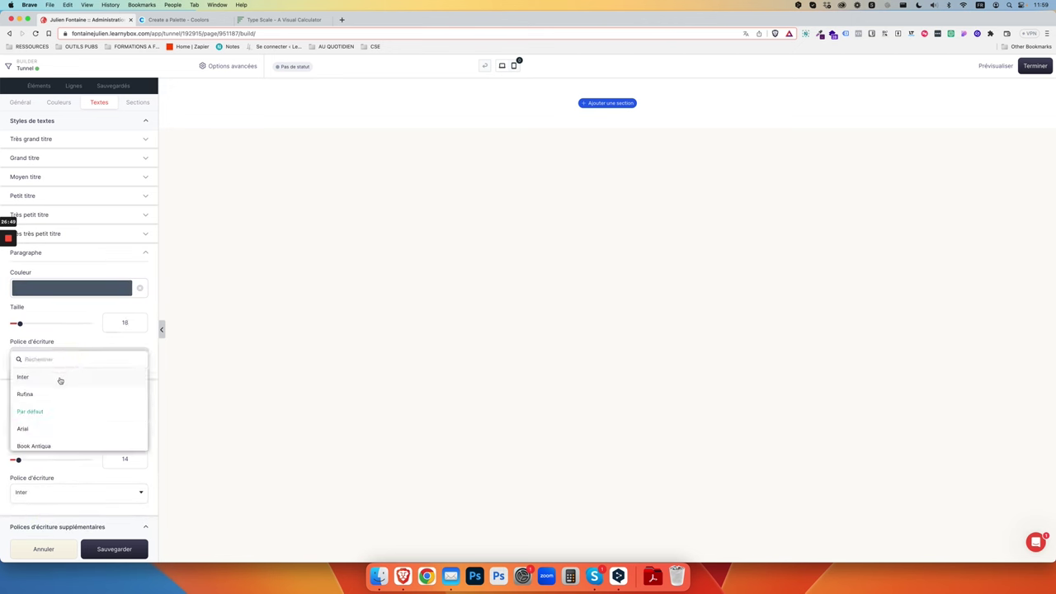
left_click(58, 379)
left_click(66, 289)
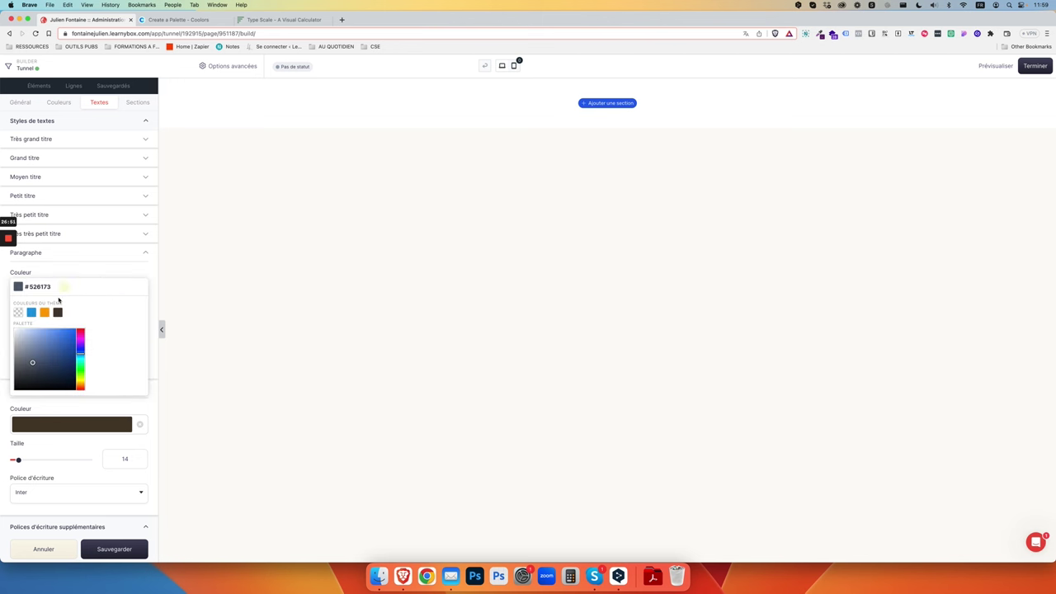
left_click(58, 314)
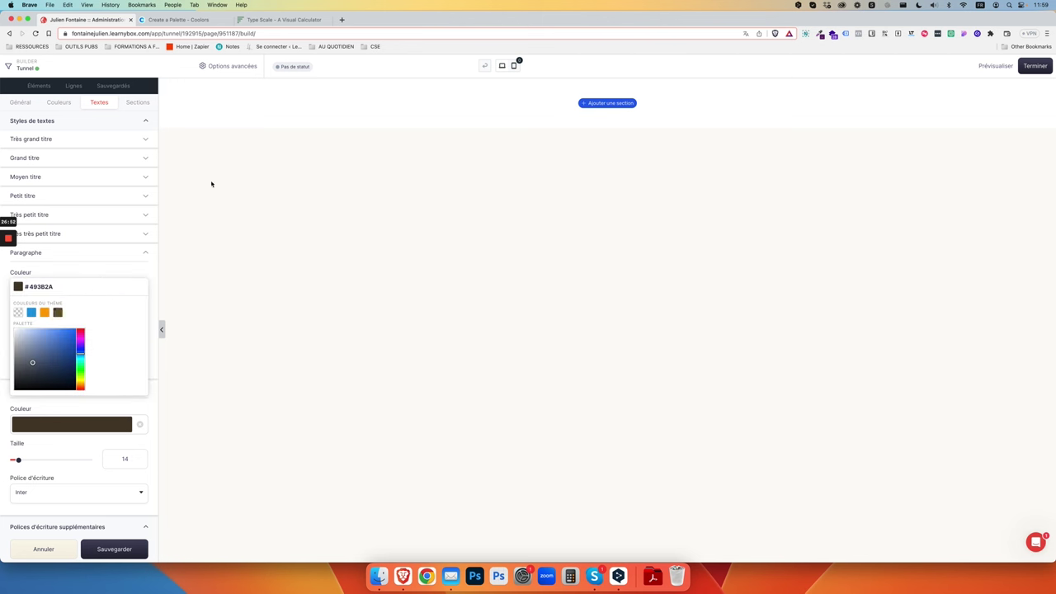
left_click(83, 259)
- Give the Très grand titre style size 32, the Rufina font and the colour #271f16
left_click(81, 141)
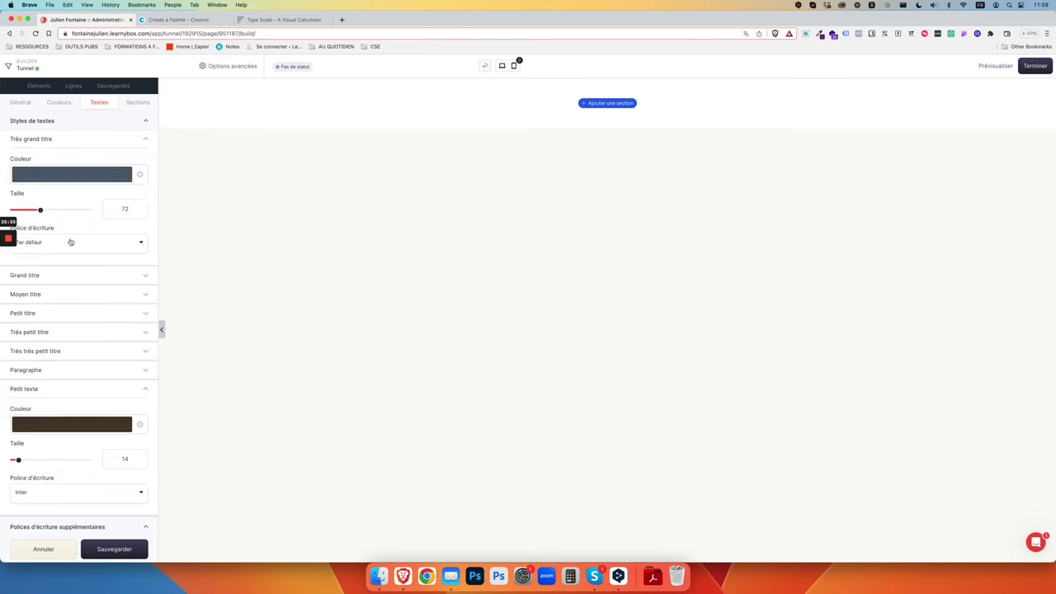
double_click(107, 209)
type("32")
left_click(111, 244)
left_click(47, 276)
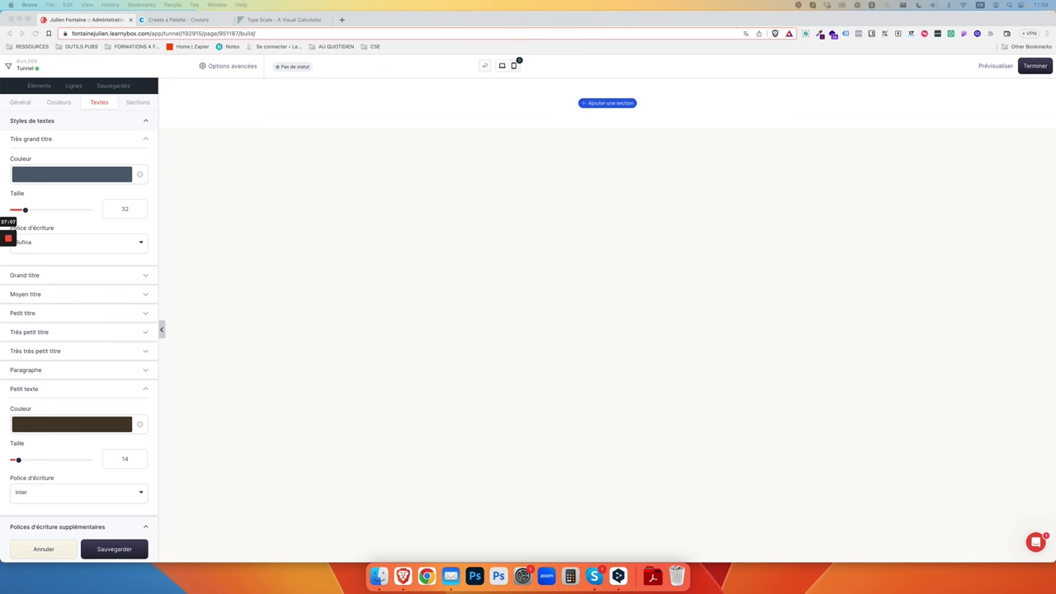
left_click(88, 176)
left_click(71, 171)
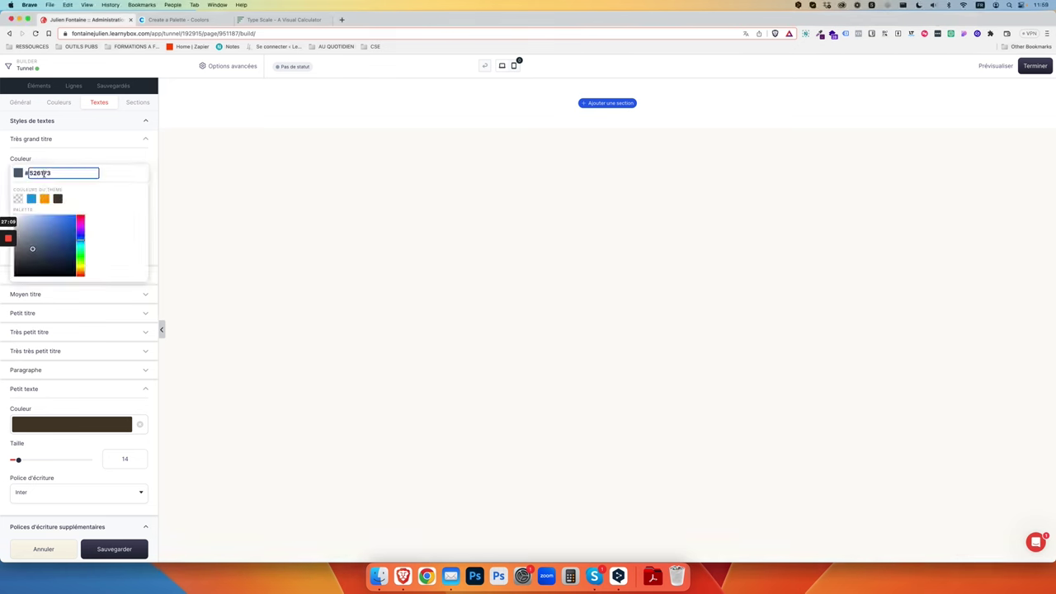
type("271f16")
key("Return")
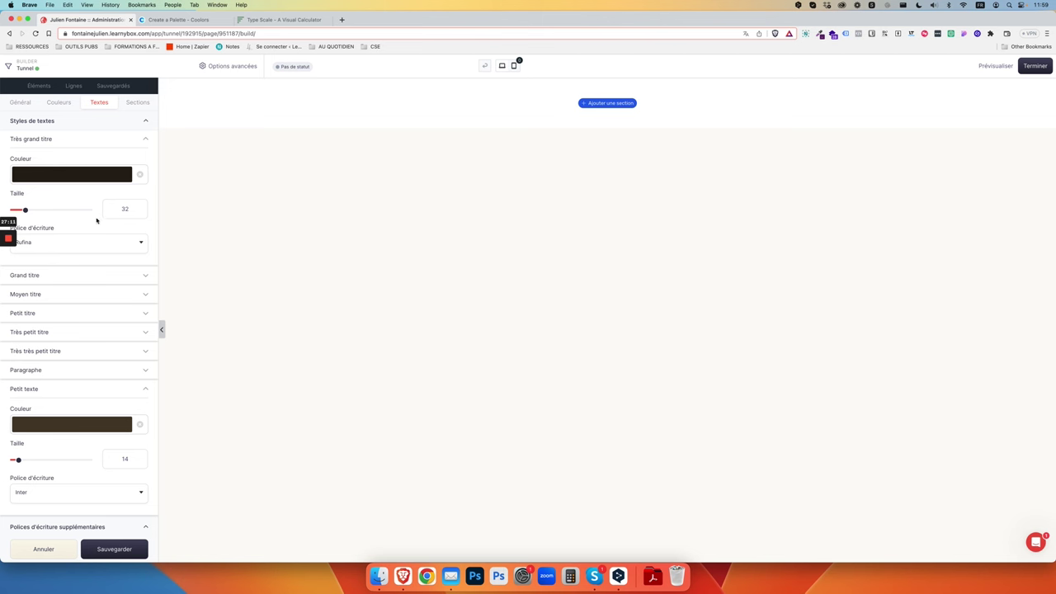
- Give the Grand titre style size 29, the Rufina font and the colour #271f16, and collapse both finished title styles
left_click(88, 279)
double_click(115, 350)
type("29")
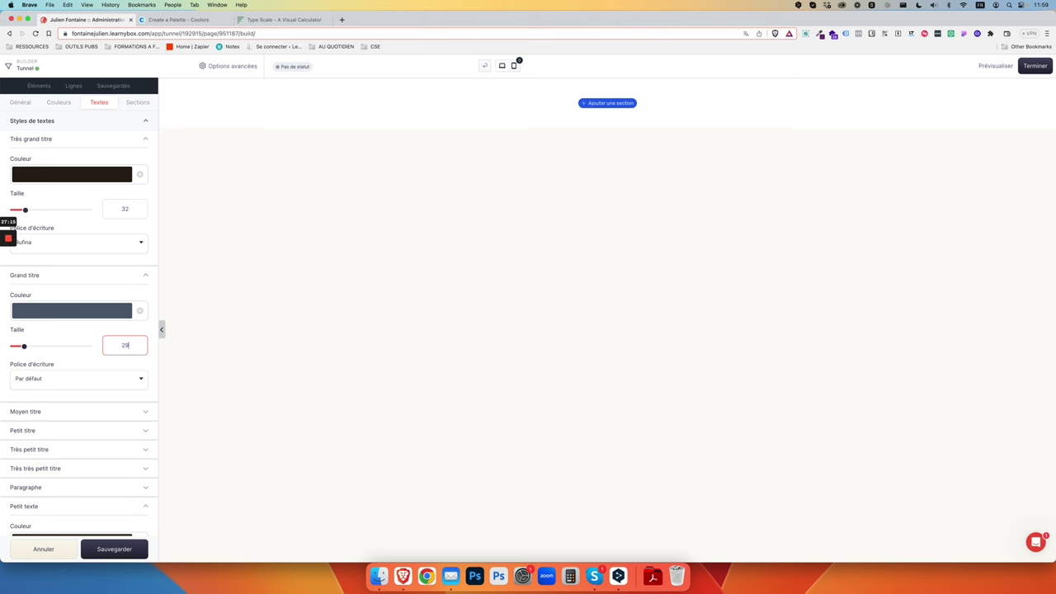
left_click(56, 375)
left_click(37, 410)
left_click(72, 310)
double_click(44, 308)
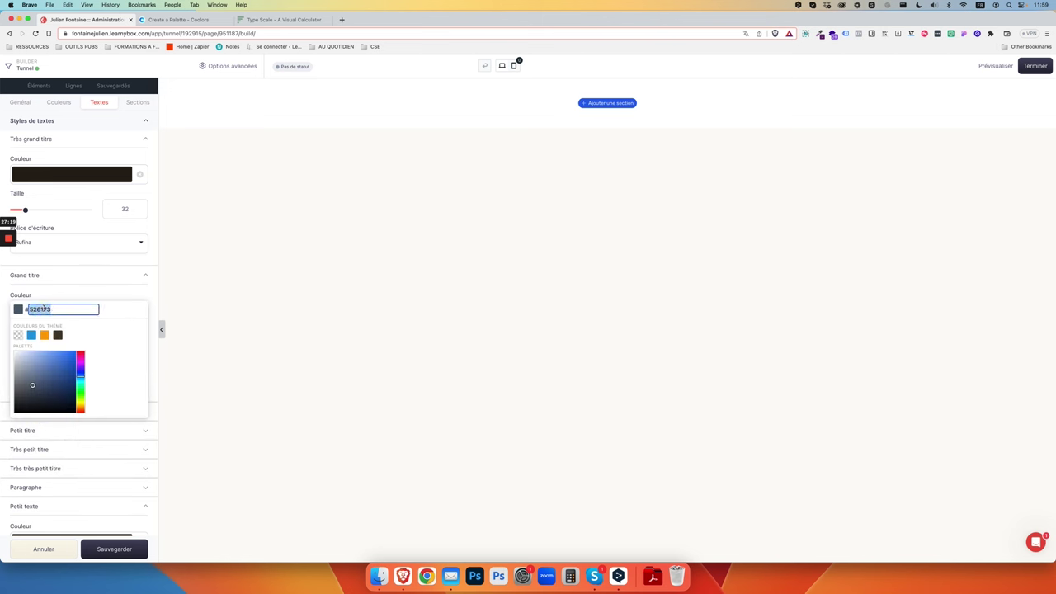
key("super+v")
left_click(80, 289)
left_click(82, 275)
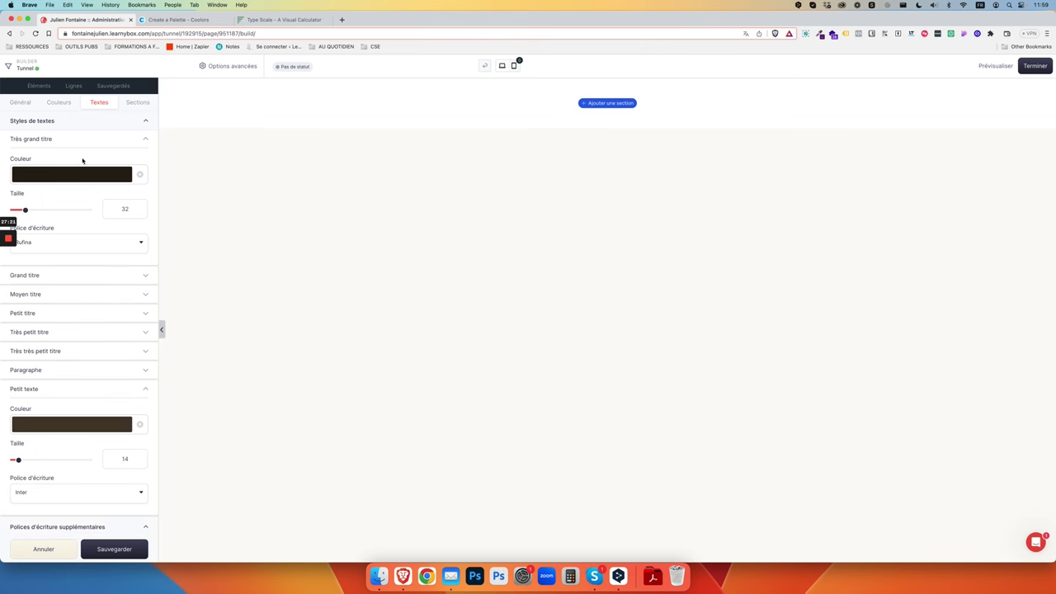
left_click(82, 144)
- Give the Moyen titre style the colour #271f16, size 26 and the Rufina font
left_click(77, 176)
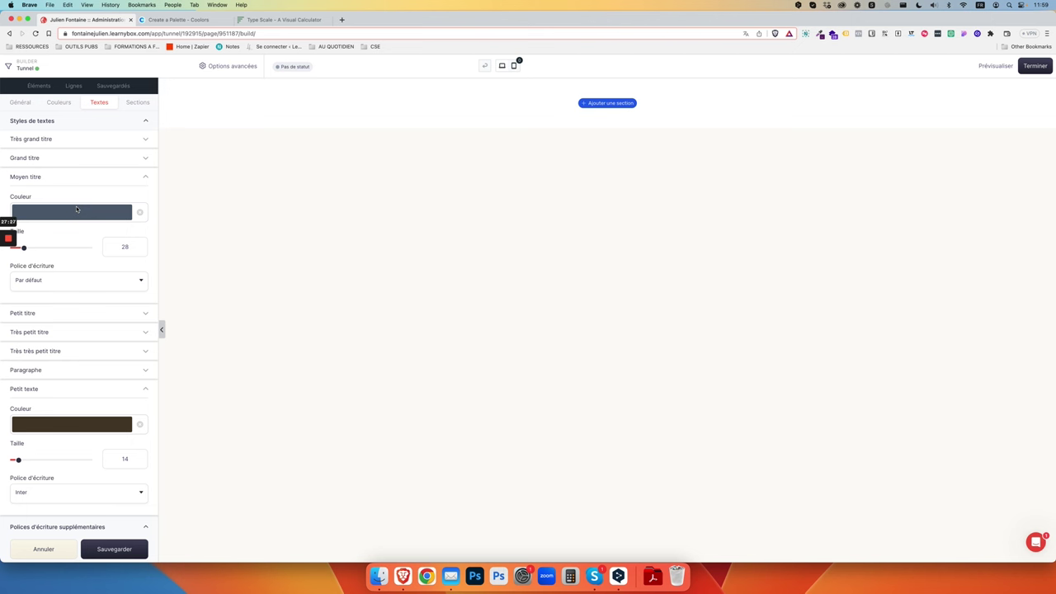
left_click(79, 212)
double_click(52, 211)
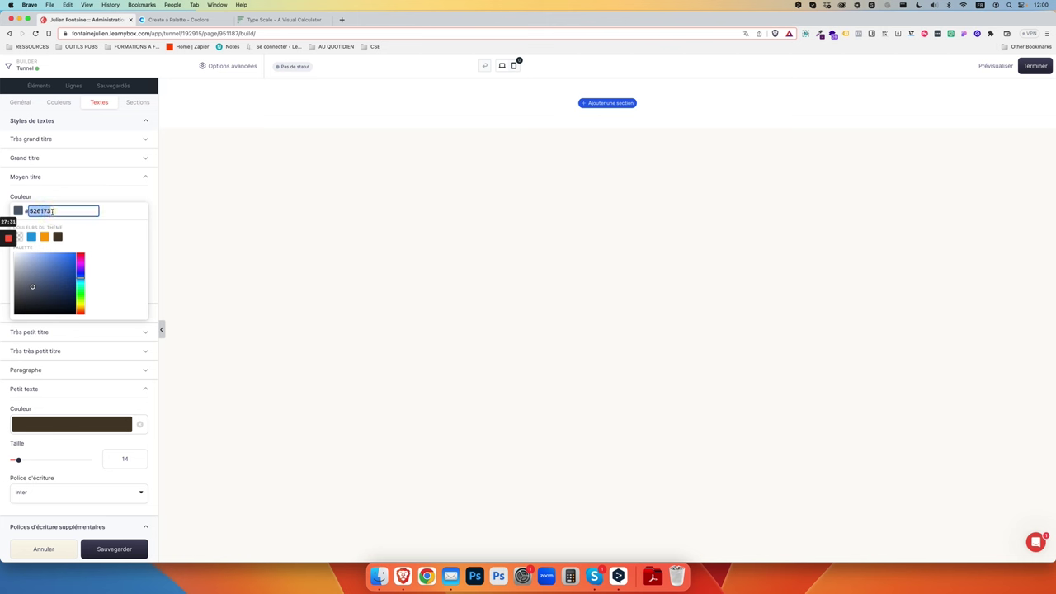
key("super+v")
left_click(79, 196)
double_click(118, 246)
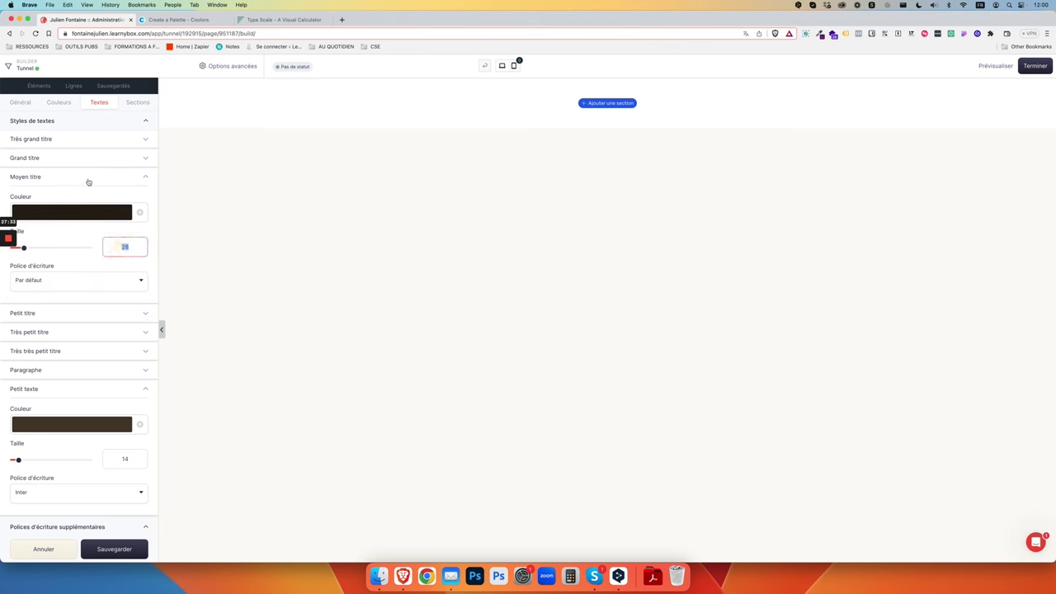
type("26")
left_click(77, 282)
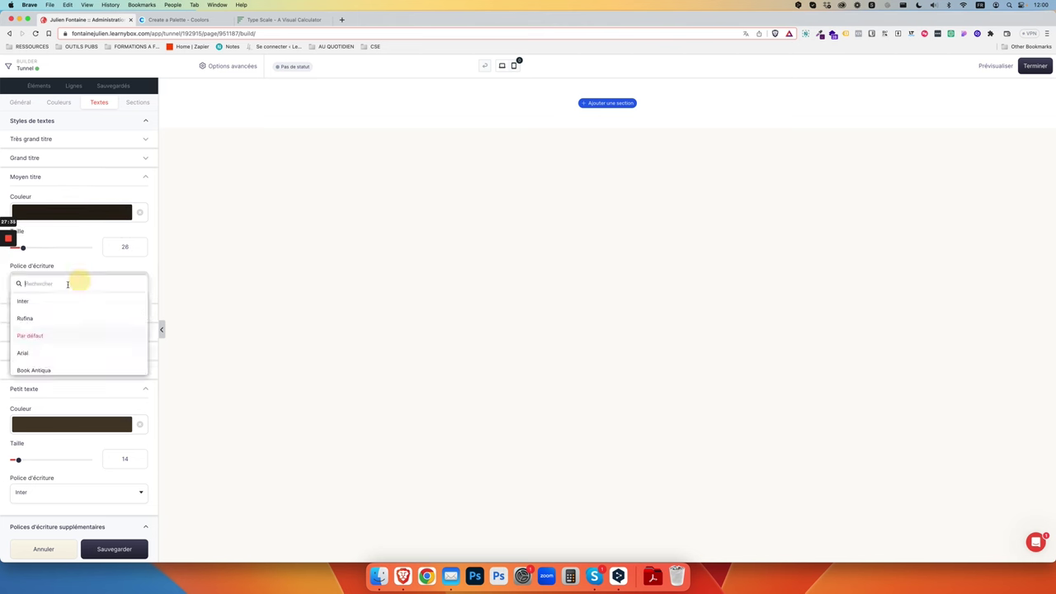
left_click(38, 316)
left_click(67, 183)
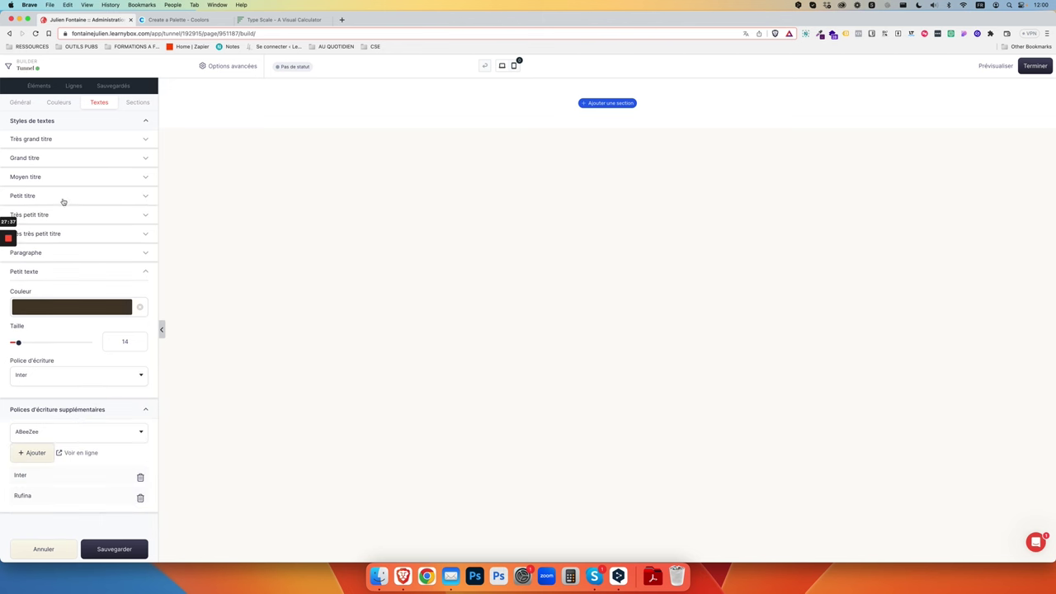
- Give the Petit titre style size 23, the Rufina font and the colour #271f16
left_click(63, 196)
double_click(124, 265)
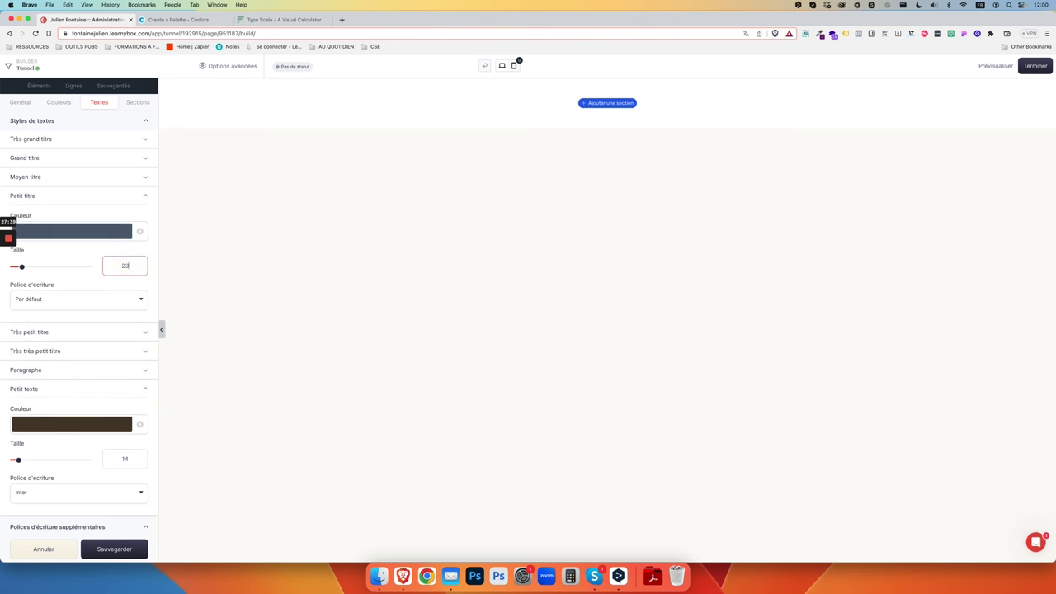
type("23")
left_click(88, 300)
left_click(42, 336)
left_click(57, 240)
left_click(47, 229)
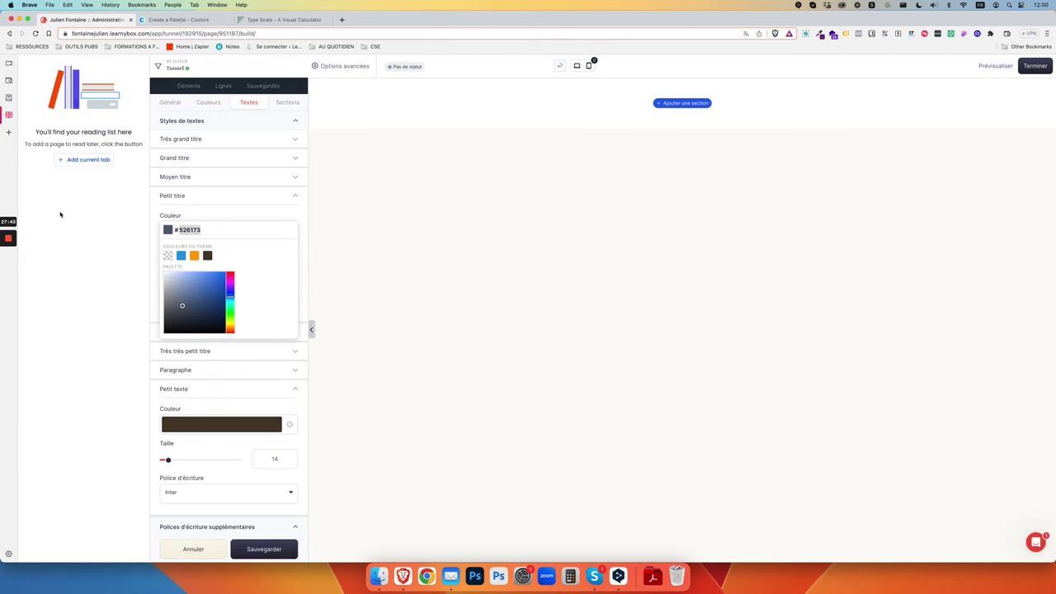
key("super+v")
left_click(97, 203)
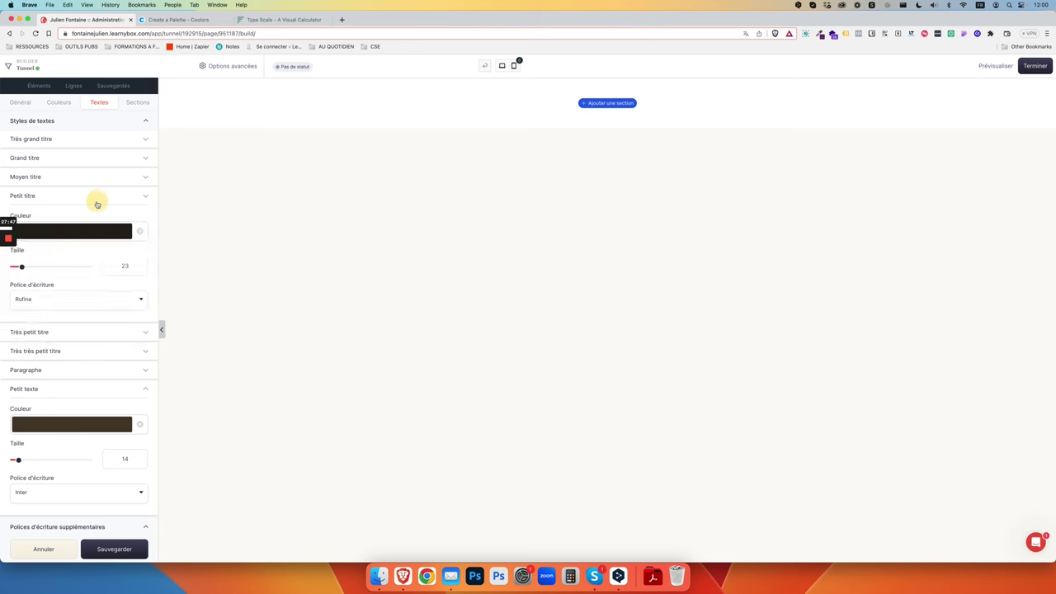
- Give the Très petit titre style size 20, the Rufina font and the same dark colour as the larger titles
left_click(60, 216)
double_click(114, 287)
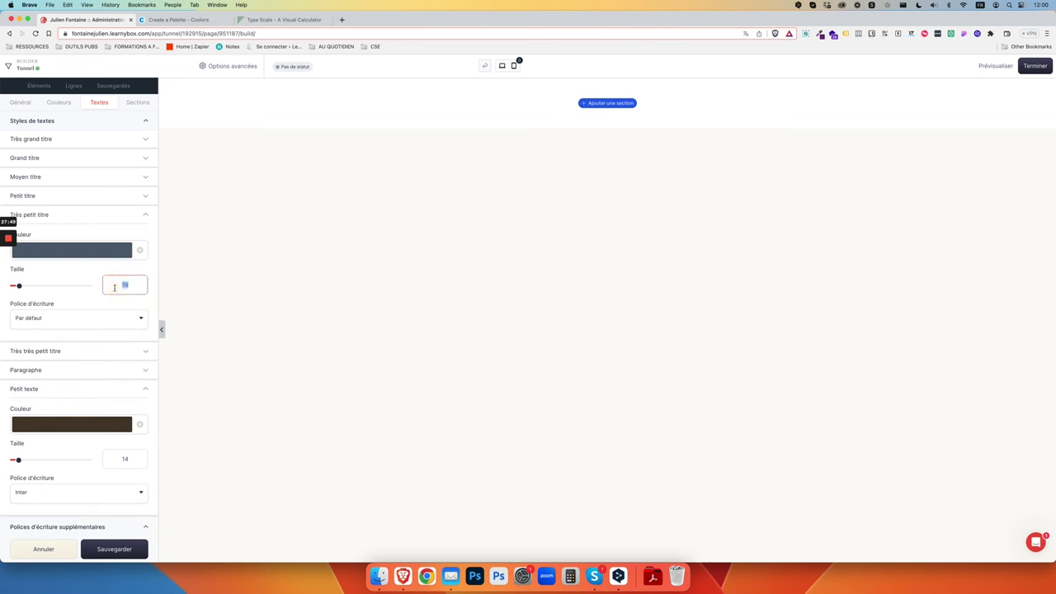
type("20")
left_click(90, 323)
left_click(59, 355)
left_click(58, 217)
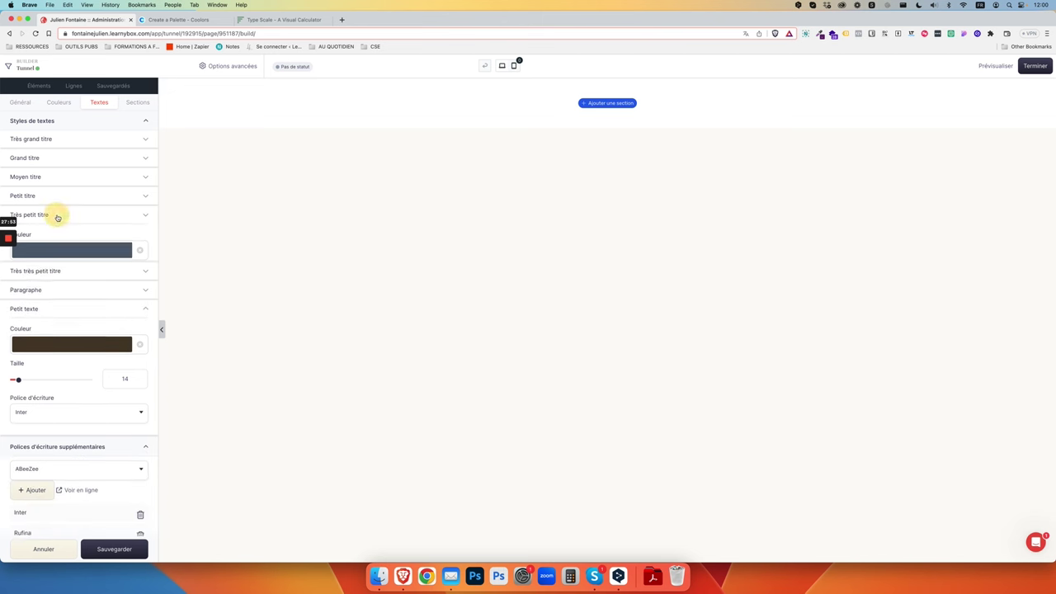
left_click(56, 216)
left_click(52, 247)
double_click(49, 249)
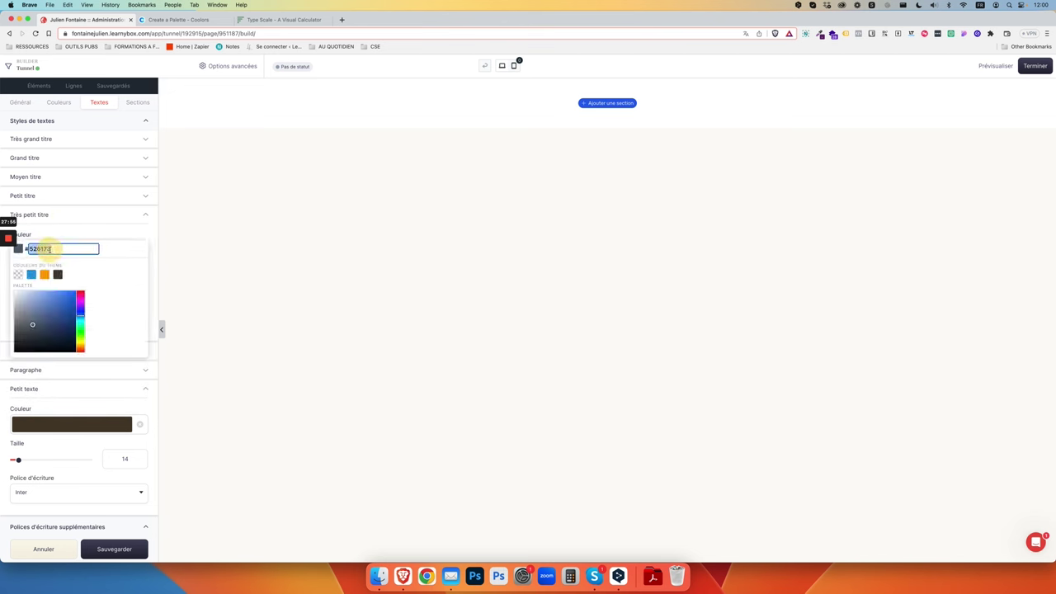
left_click(66, 217)
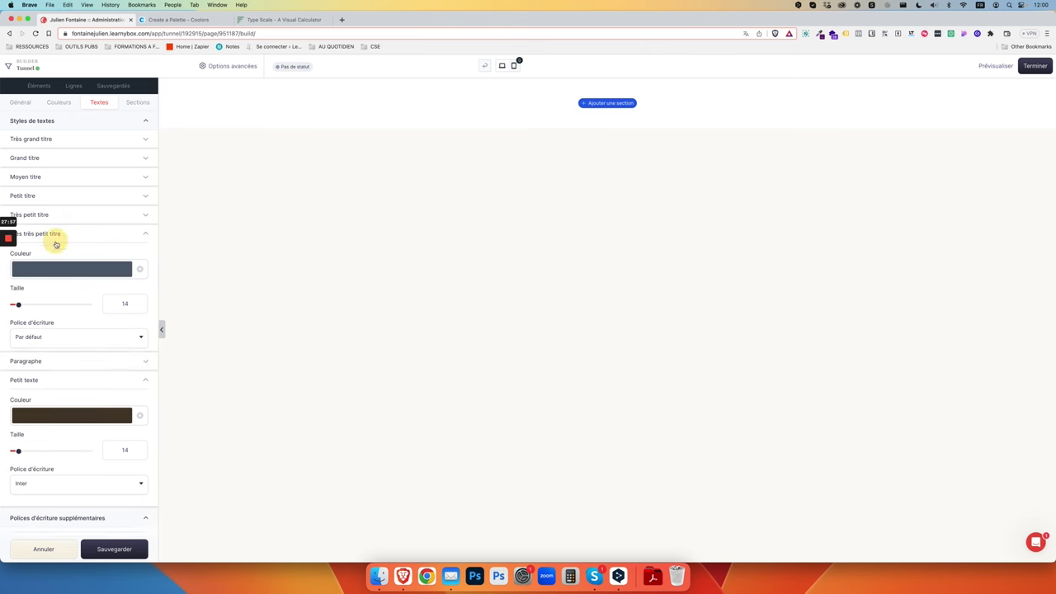
- Give the Très très petit titre style size 19, the Rufina font and the colour #271f16
double_click(125, 304)
type("19")
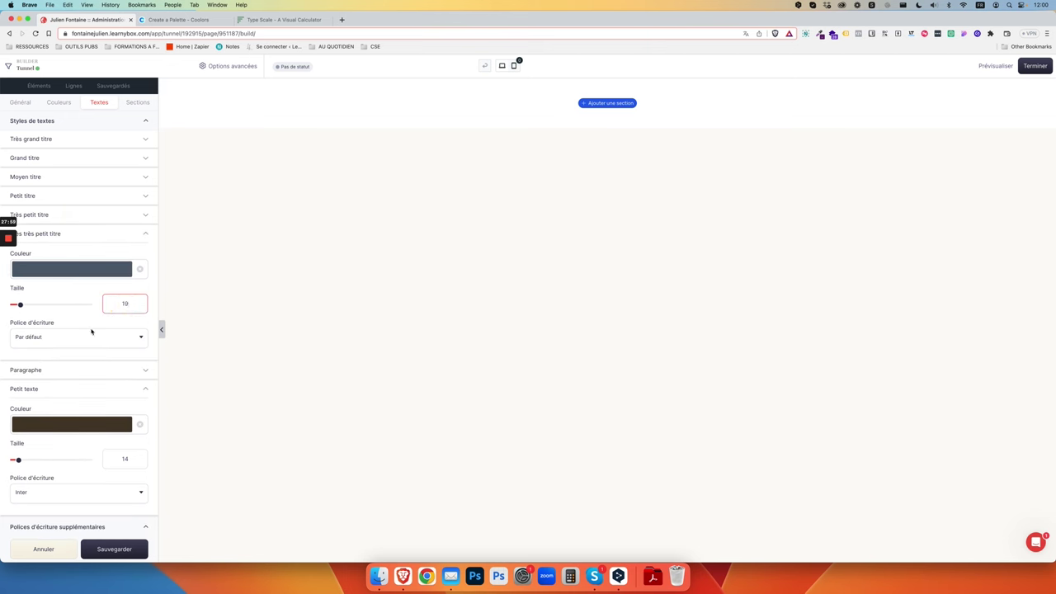
left_click(83, 338)
left_click(42, 372)
left_click(45, 272)
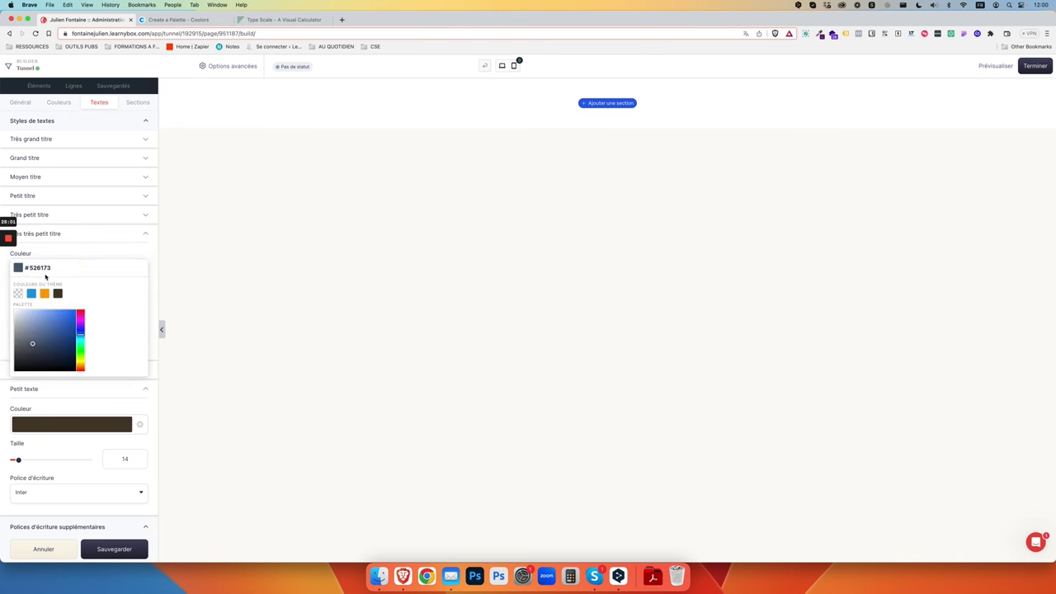
left_click(41, 267)
key("super+a")
type("271f16")
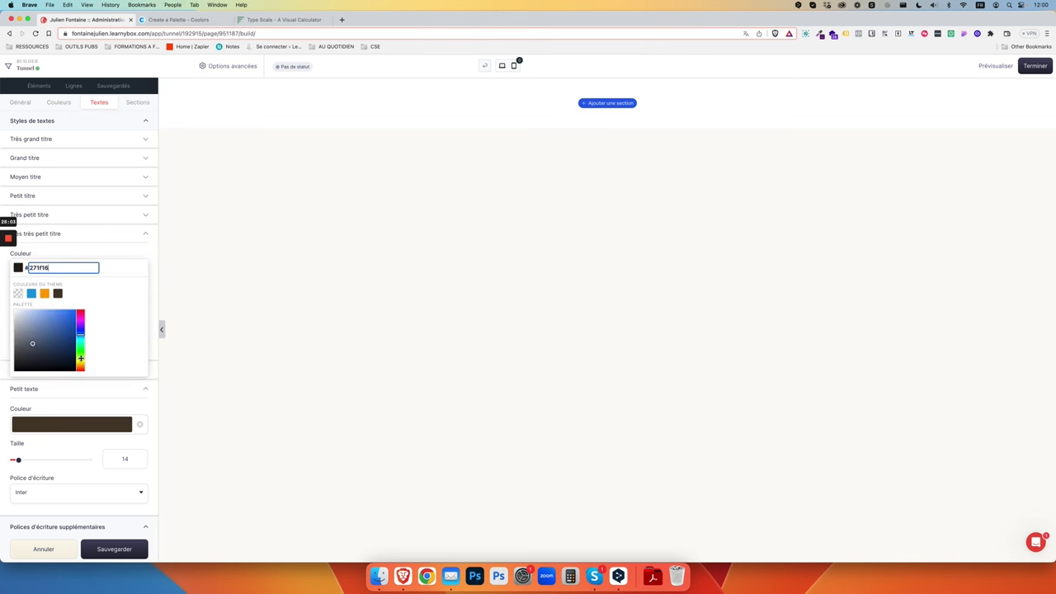
- Save the text style settings and reopen the tunnel page design at the Sections blanches background options
left_click(105, 550)
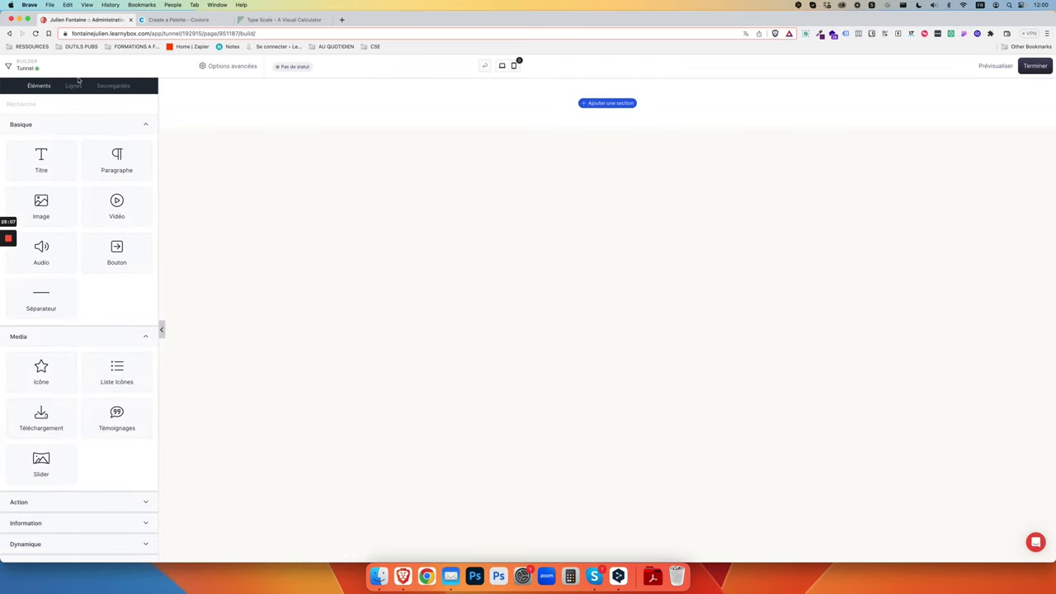
left_click(113, 86)
left_click(229, 66)
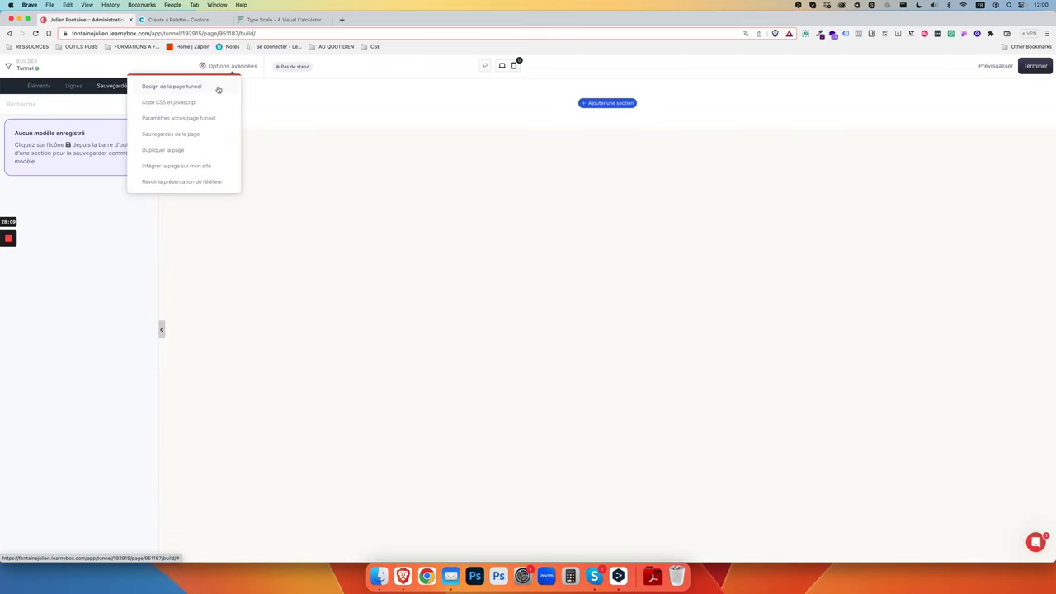
left_click(218, 89)
left_click(137, 102)
left_click(93, 127)
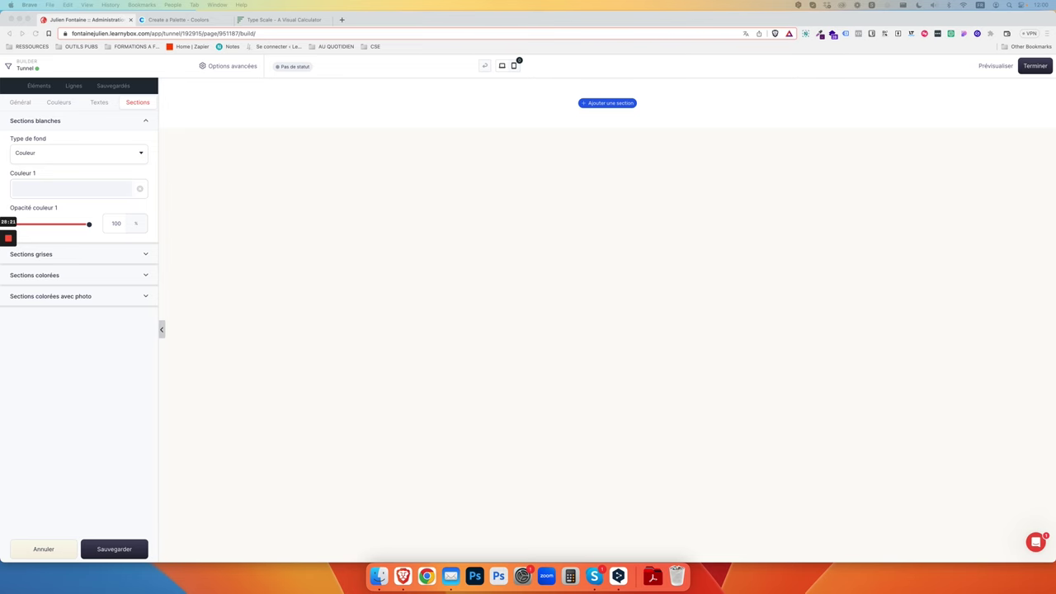
- Copy the palette colour FFA200, look it up on color-hex.com and copy its lightest tint, #fff5e5
left_click(182, 20)
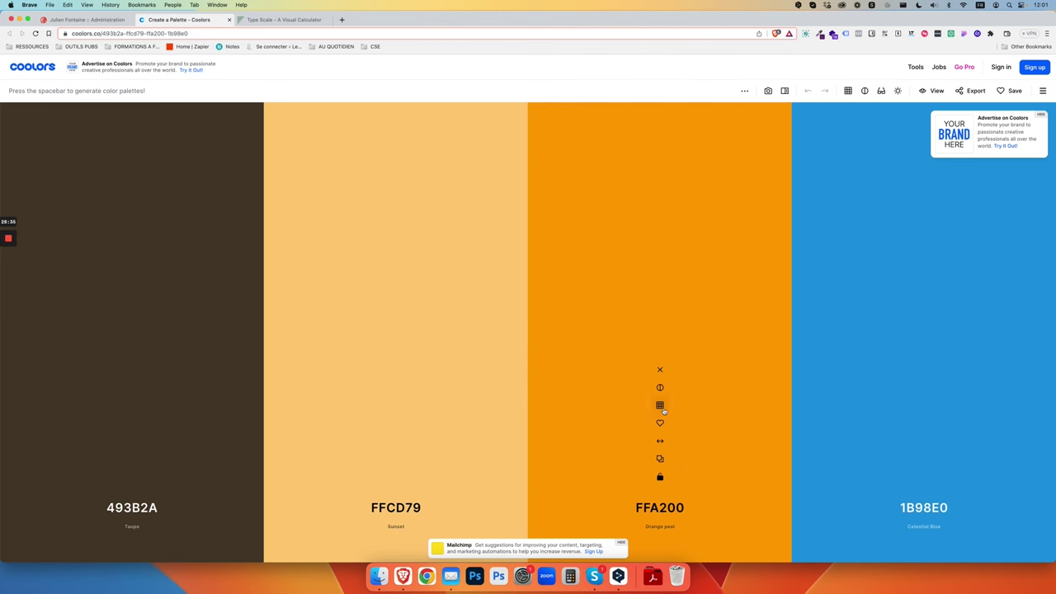
left_click(662, 465)
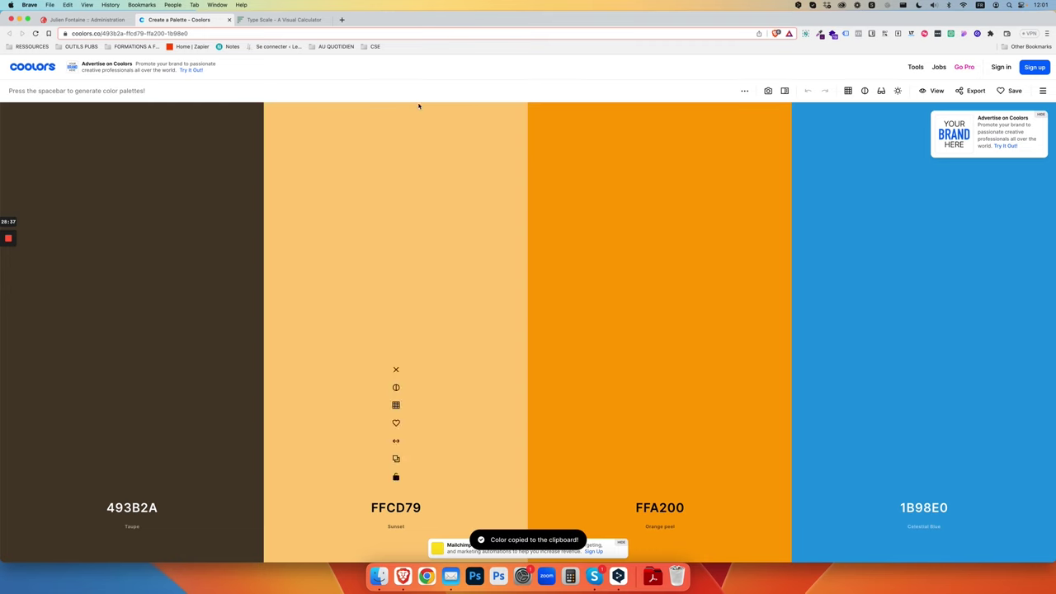
left_click(341, 19)
key("super+v")
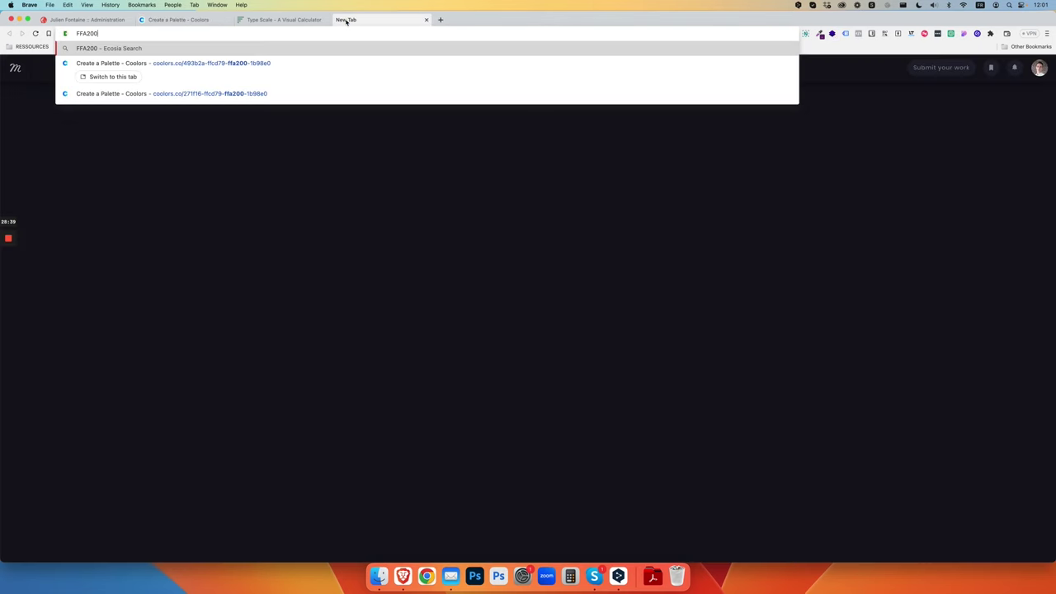
key("Return")
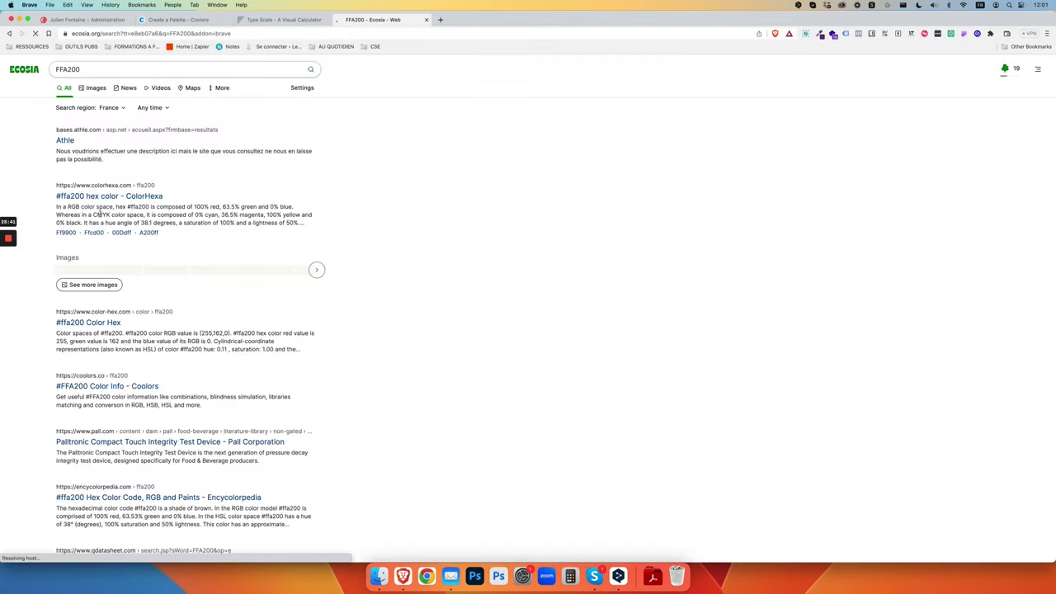
left_click(94, 358)
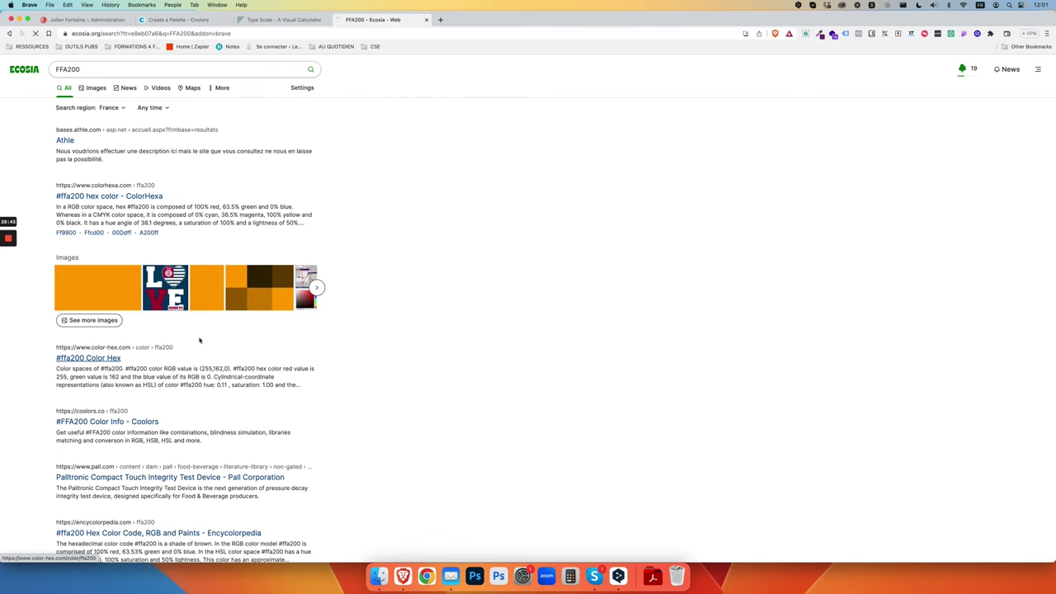
scroll(678, 470, "down", 3)
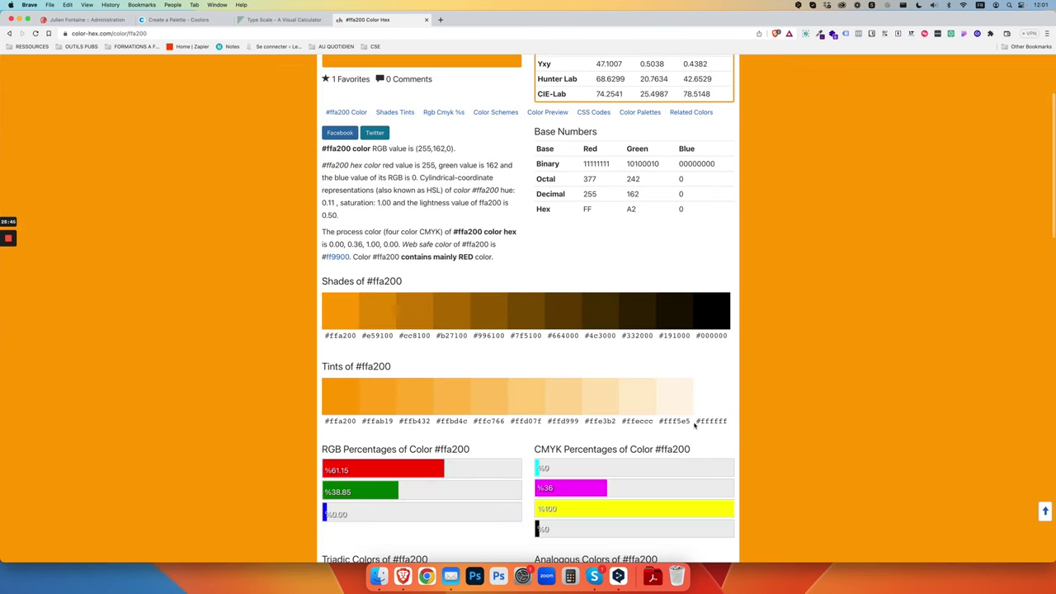
left_click_drag(691, 422, 660, 421)
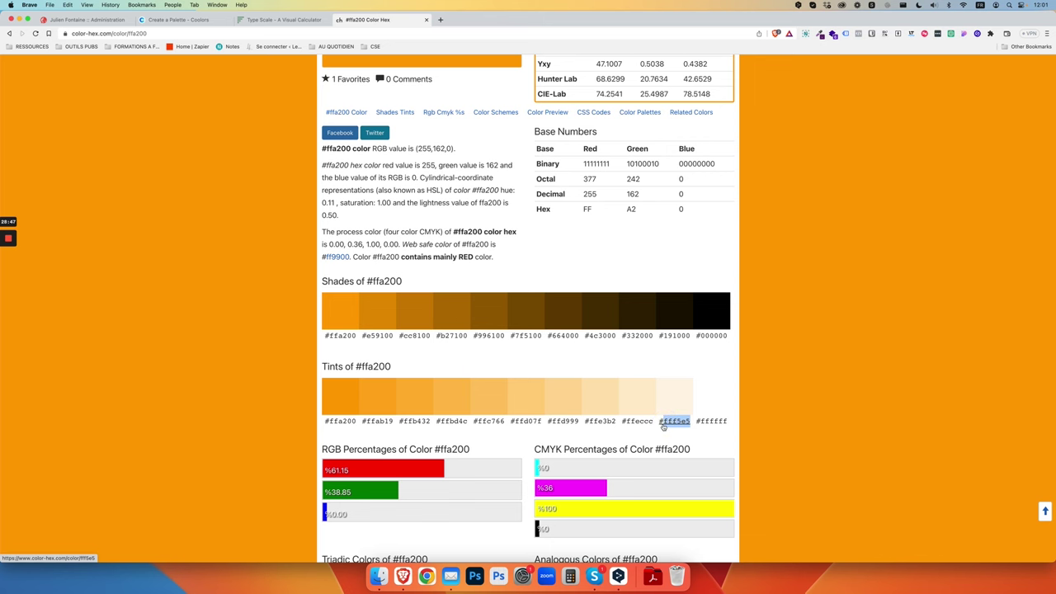
- Set the Sections blanches background colour to #fff5e5 in the LearnyBox page design
left_click(97, 21)
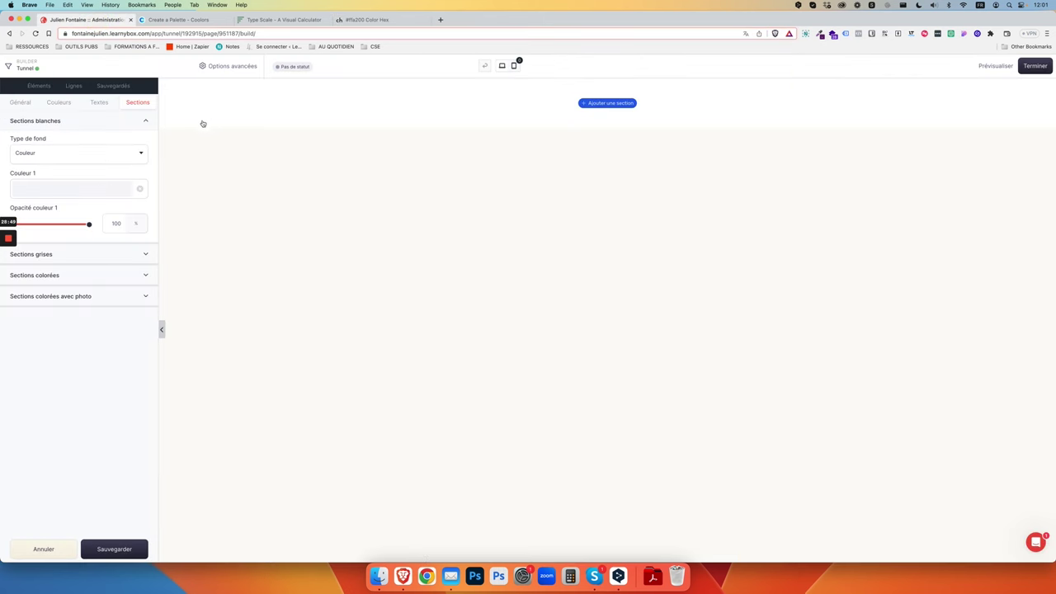
left_click(80, 192)
key("super+a")
key("super+v")
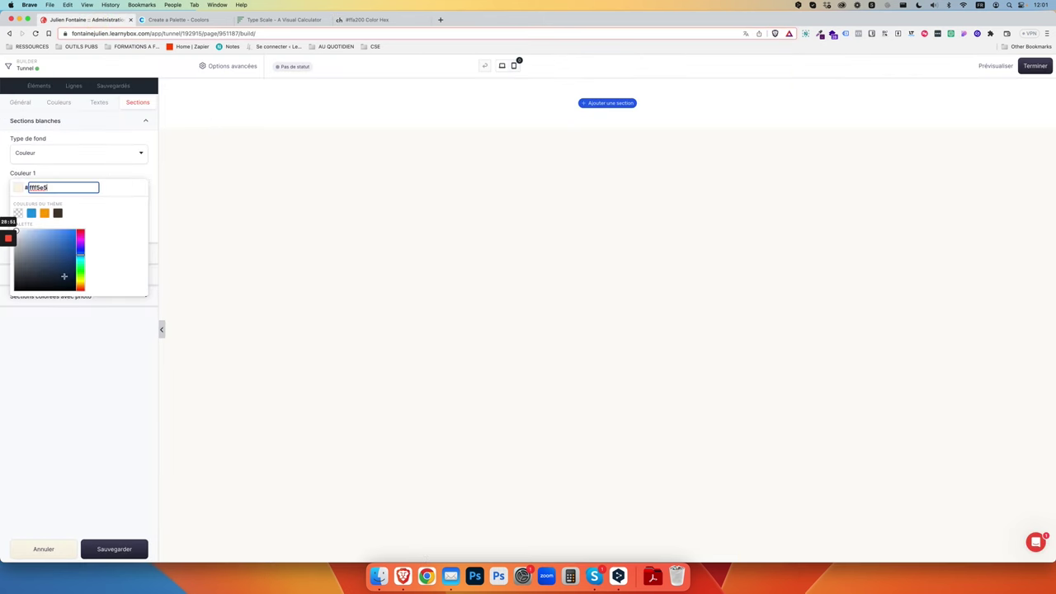
left_click(57, 356)
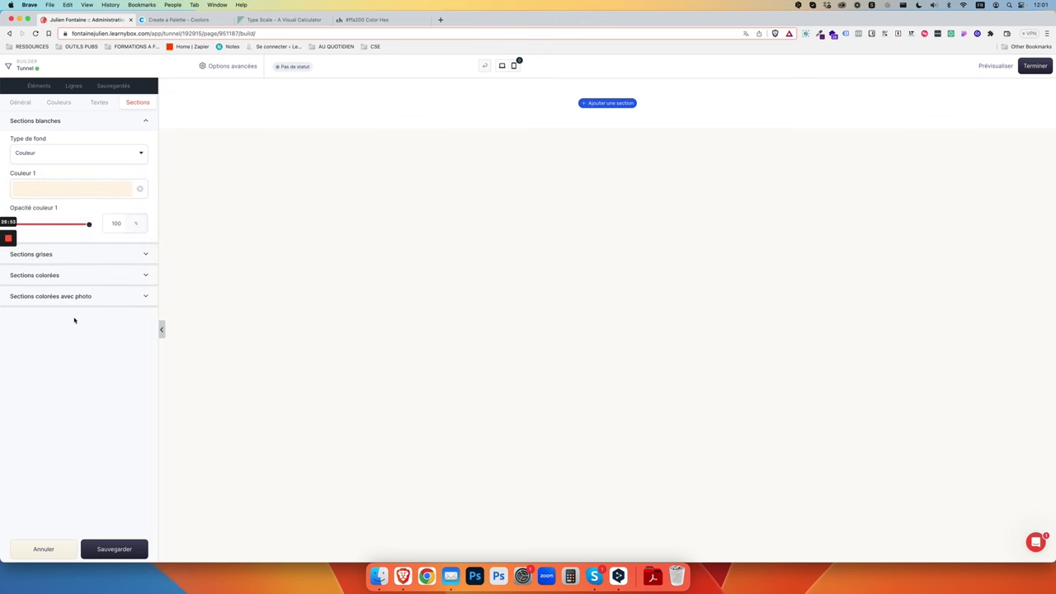
left_click(96, 123)
- Set the Sections grises background colour to FFCD79, copied from the Coolors palette
left_click(92, 143)
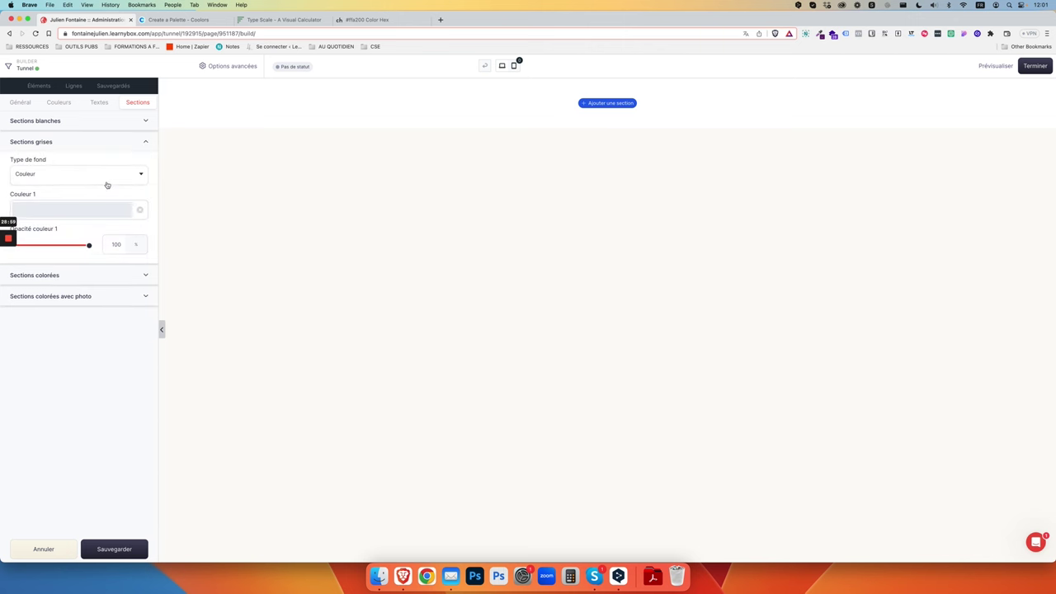
left_click(198, 22)
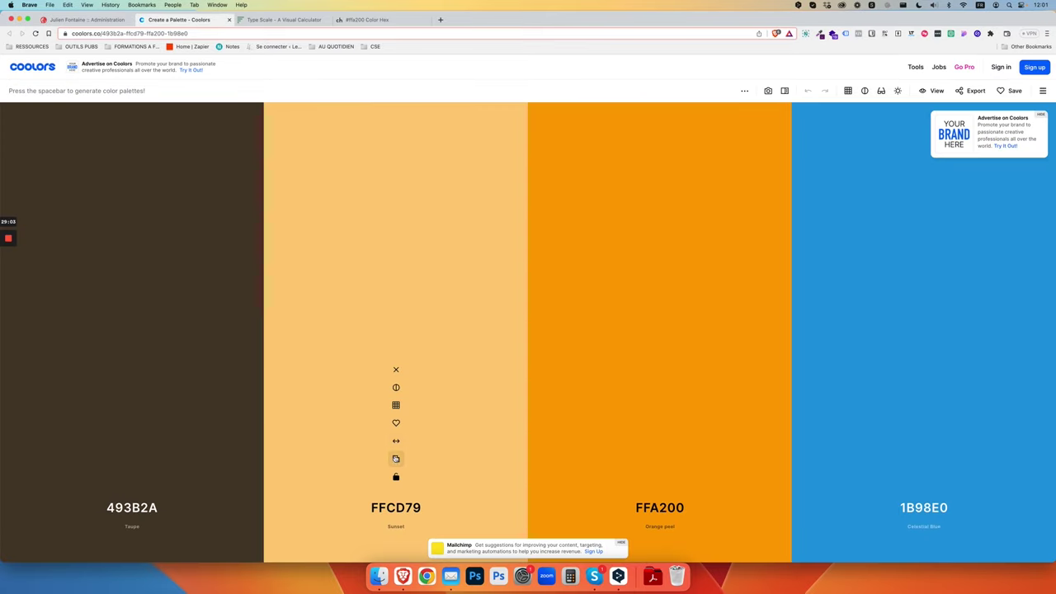
left_click(396, 459)
left_click(87, 19)
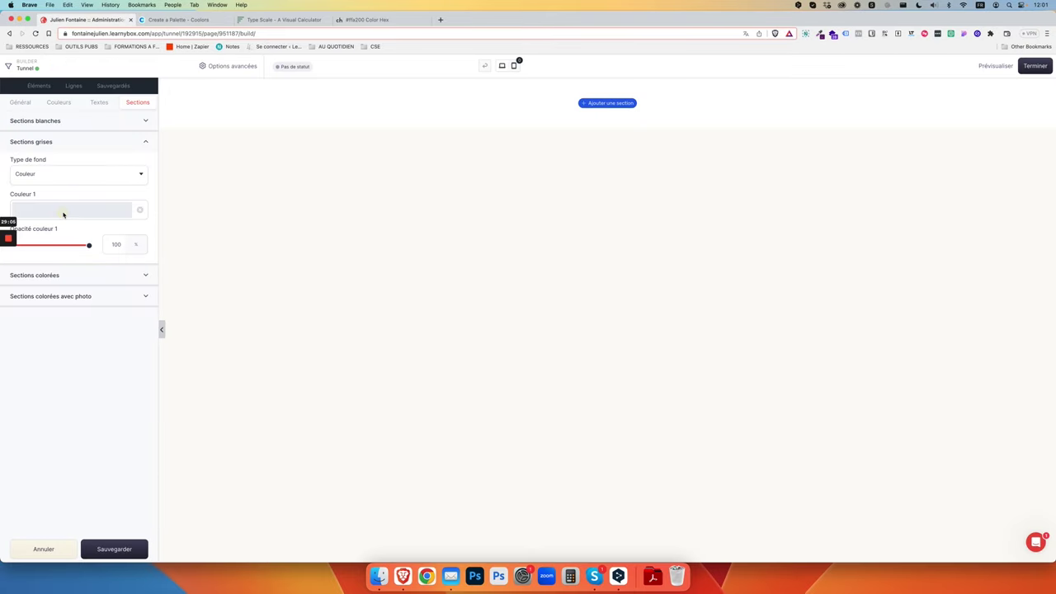
left_click(47, 209)
triple_click(48, 209)
key("super+v")
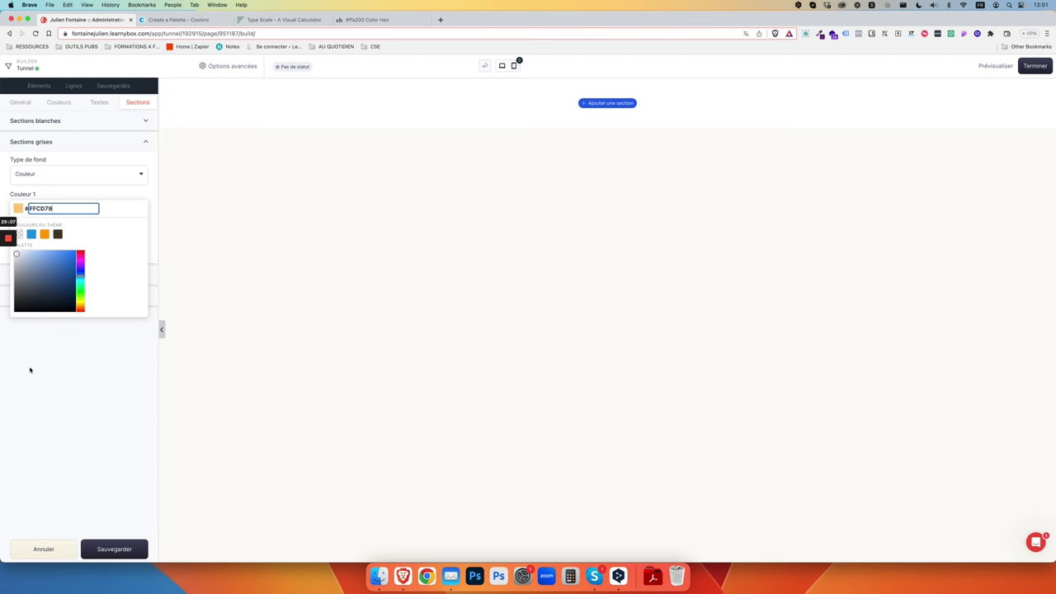
left_click(63, 382)
left_click(64, 143)
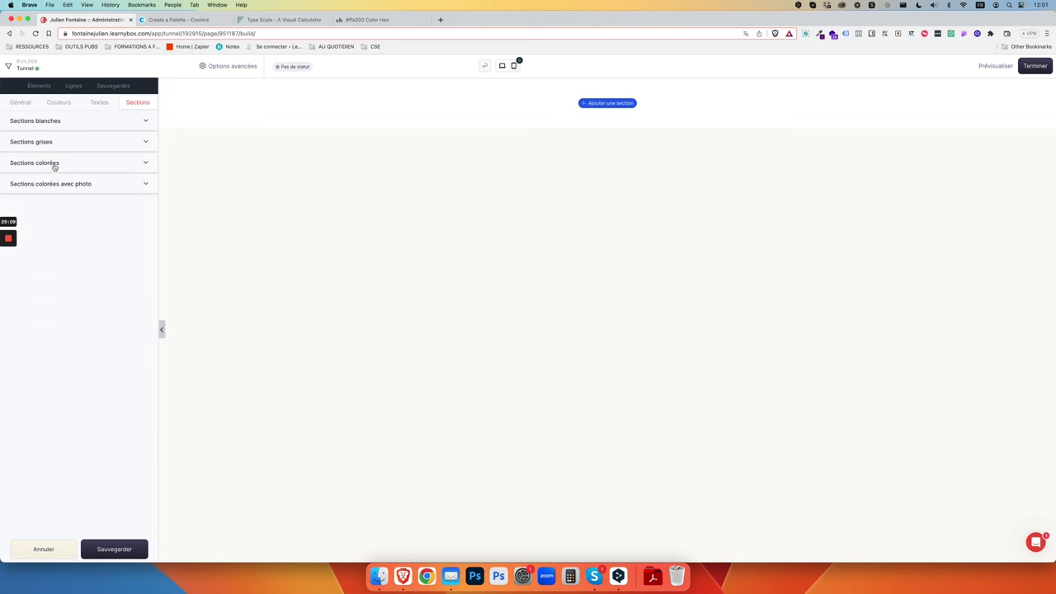
- Change the Sections colorées background type to Couleur and give it the orange theme colour
left_click(52, 163)
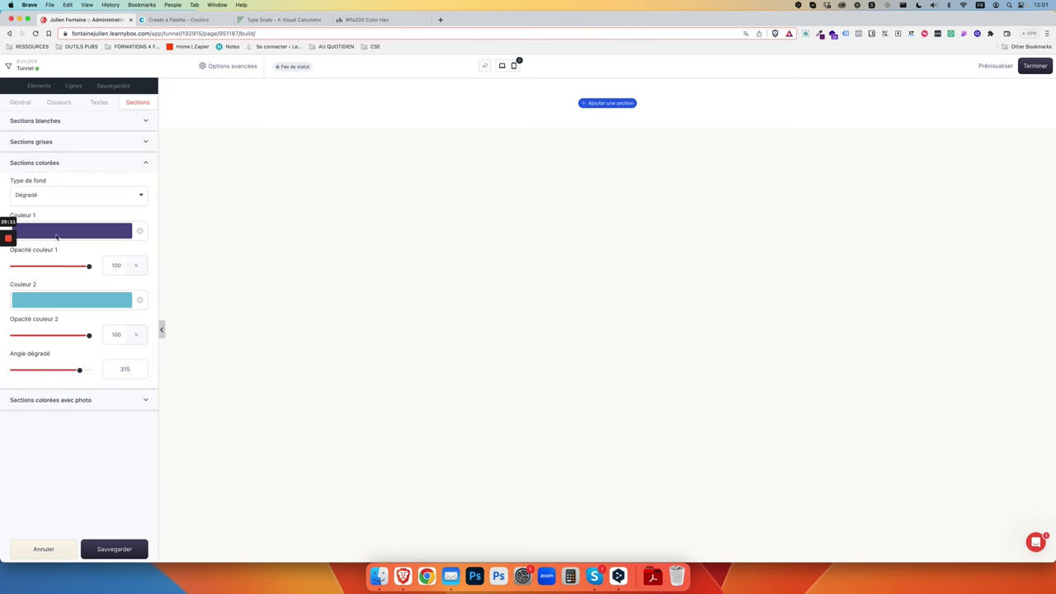
left_click(54, 194)
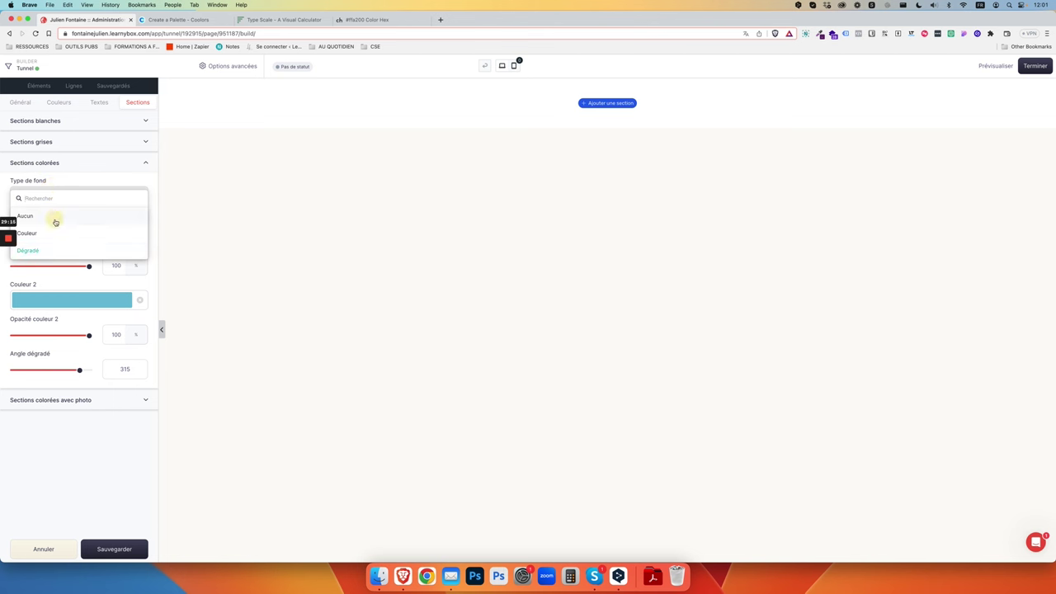
left_click(55, 217)
left_click(56, 194)
left_click(40, 234)
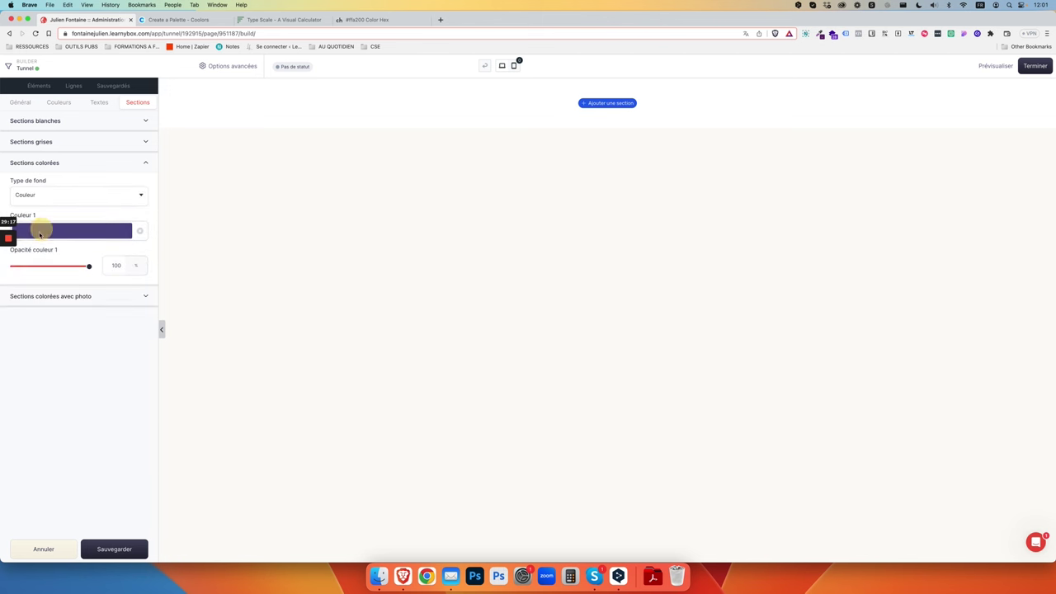
left_click(84, 240)
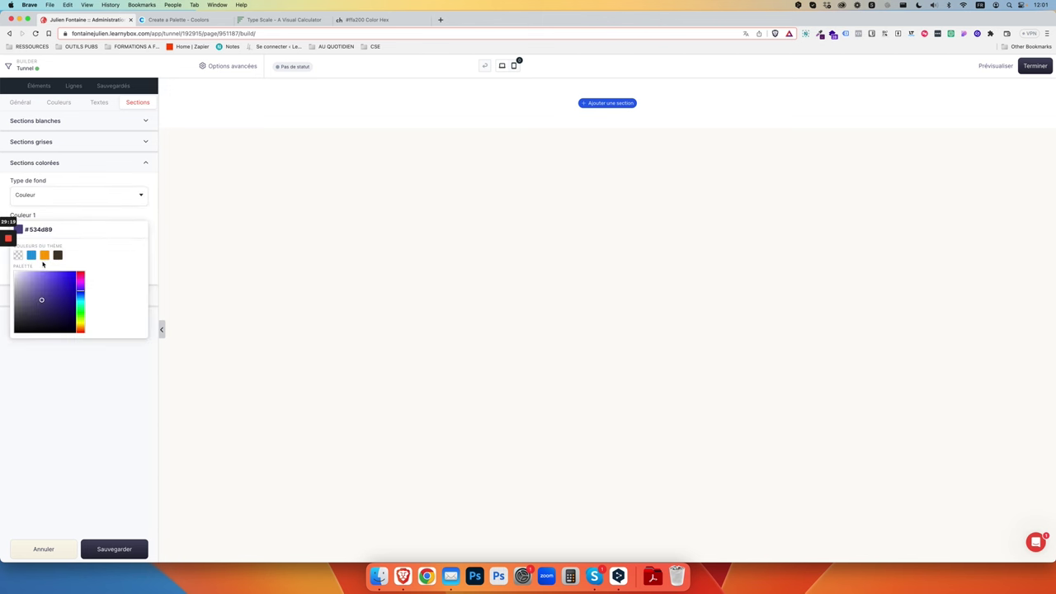
left_click(45, 256)
left_click(42, 366)
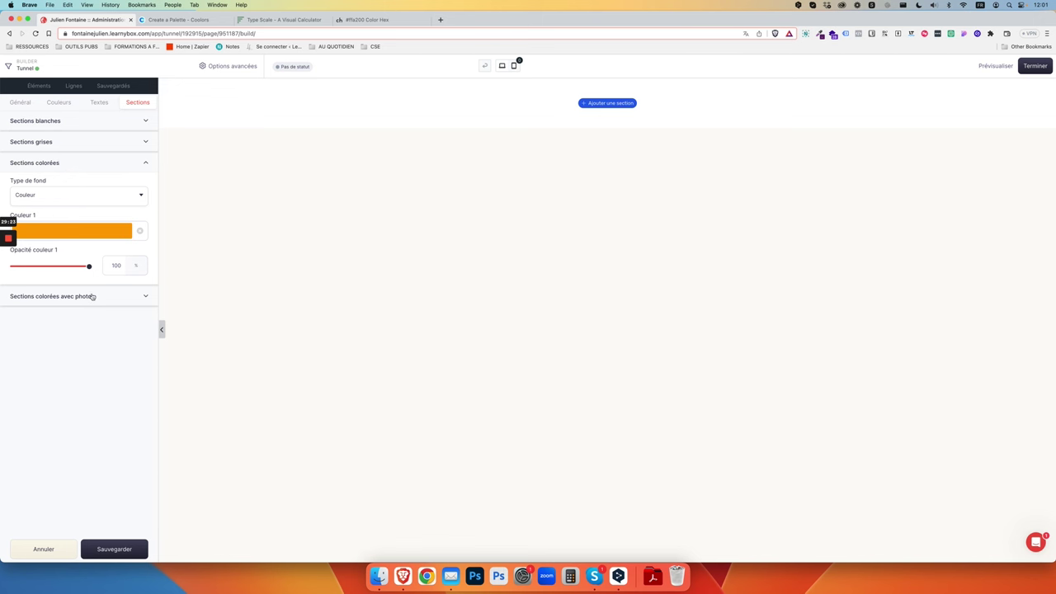
- Switch the Sections colorées background to Dégradé and set its second colour to FFCD79 from the Coolors palette
left_click(83, 198)
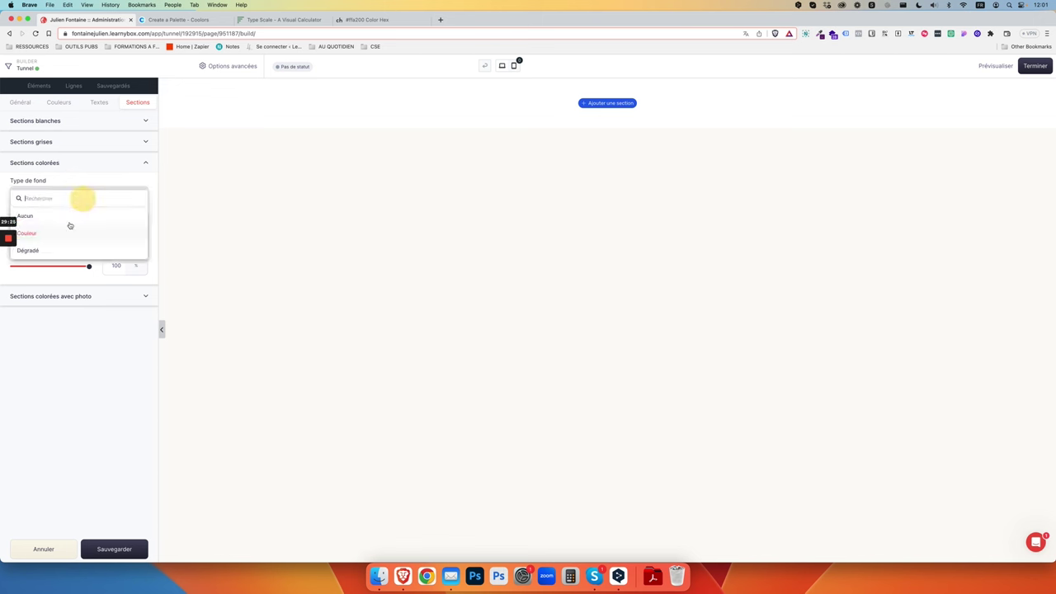
left_click(59, 249)
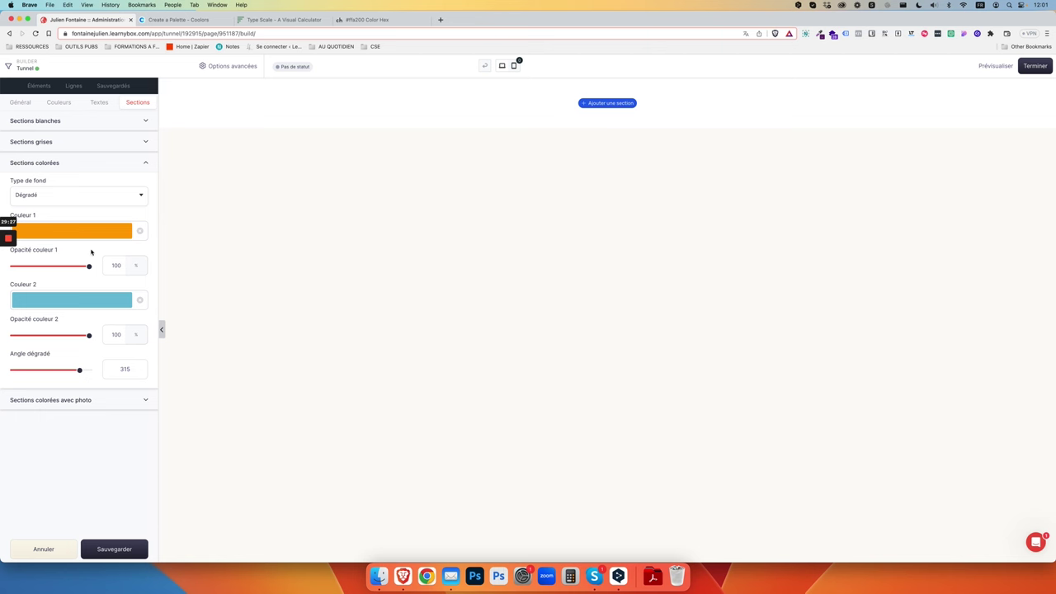
left_click(77, 302)
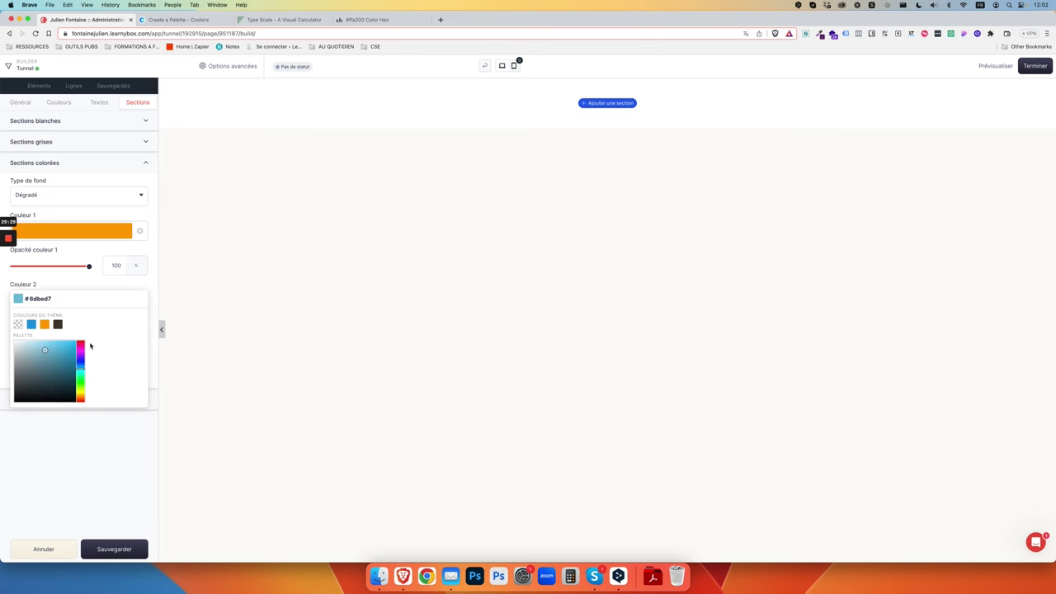
left_click(179, 19)
left_click(397, 460)
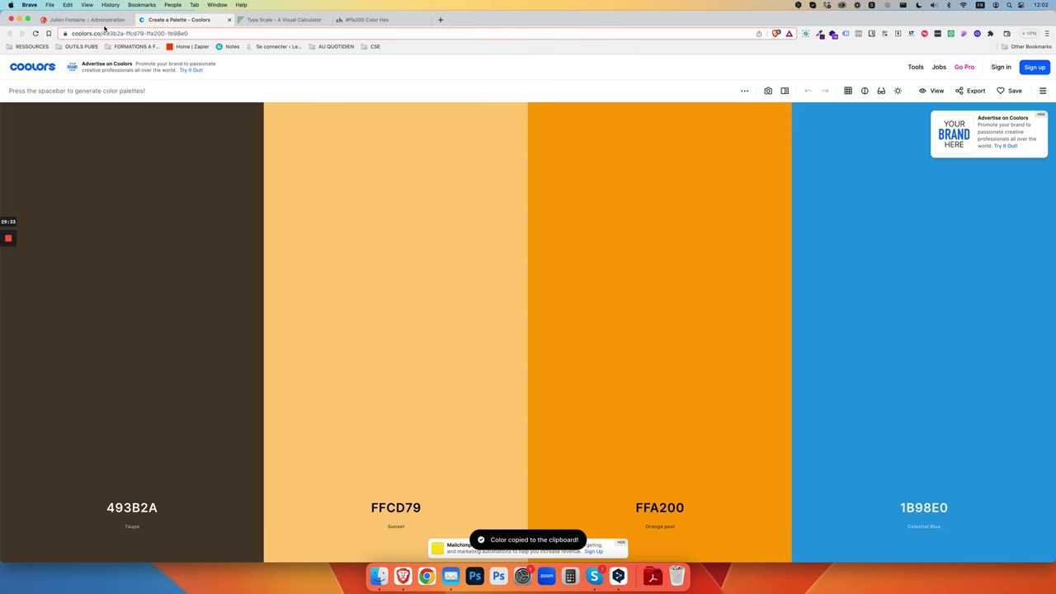
left_click(91, 19)
left_click(56, 301)
double_click(41, 299)
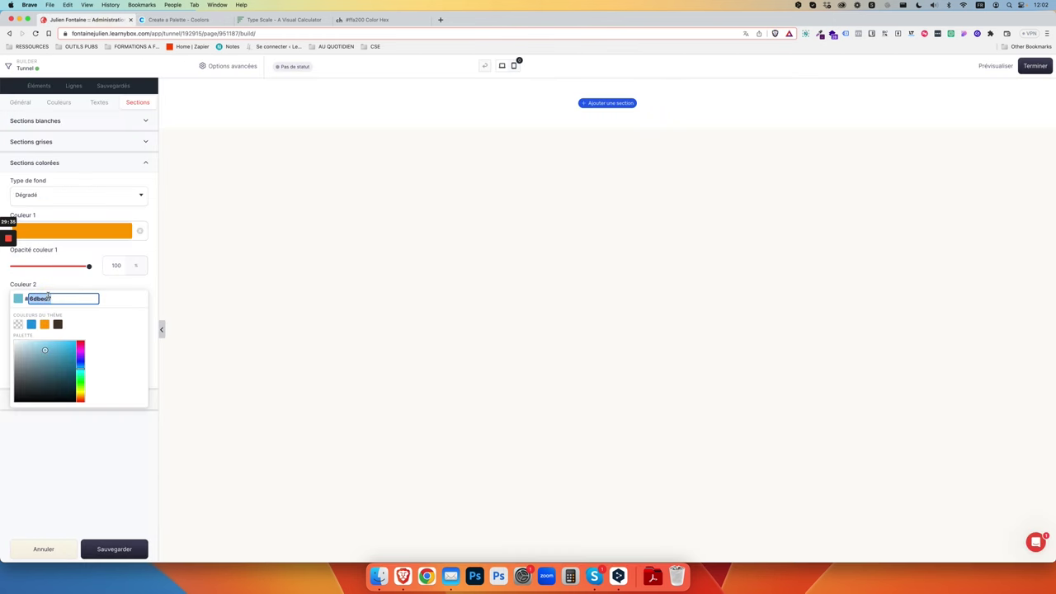
key("super+v")
left_click(86, 468)
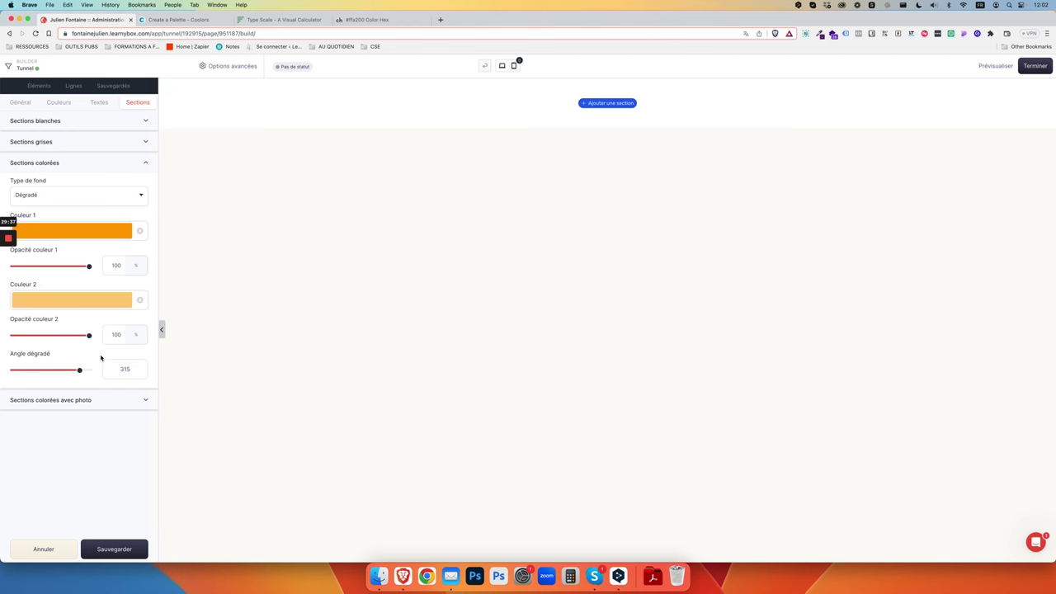
- Keep the gradient angle at 315 and save the section theme settings
double_click(124, 368)
left_click(84, 439)
left_click(110, 548)
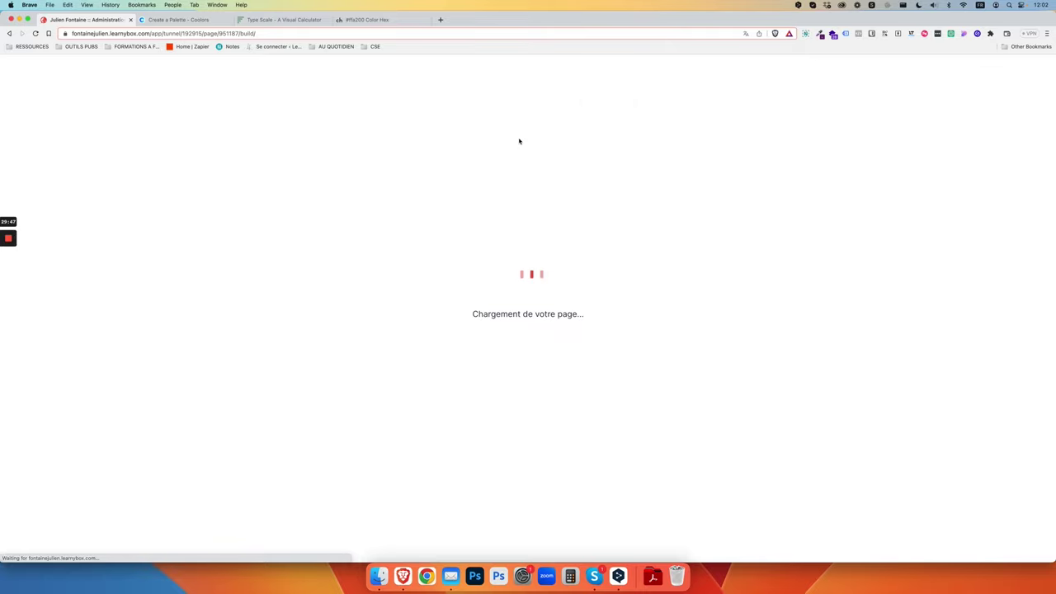
- Add a one-column section to the empty page and place a Titre element inside it
left_click(590, 105)
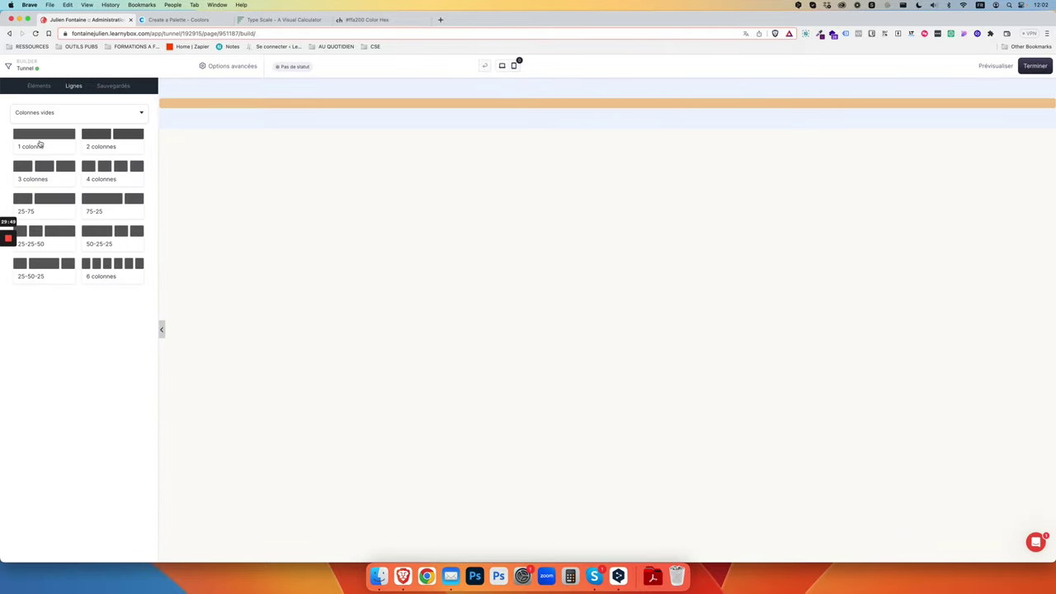
left_click(42, 136)
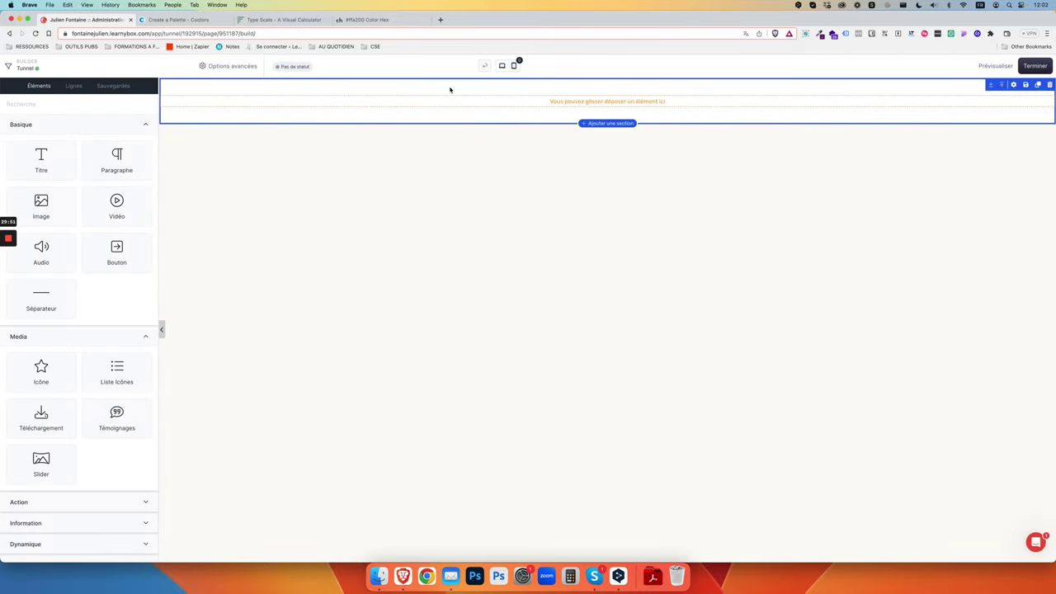
left_click(308, 118)
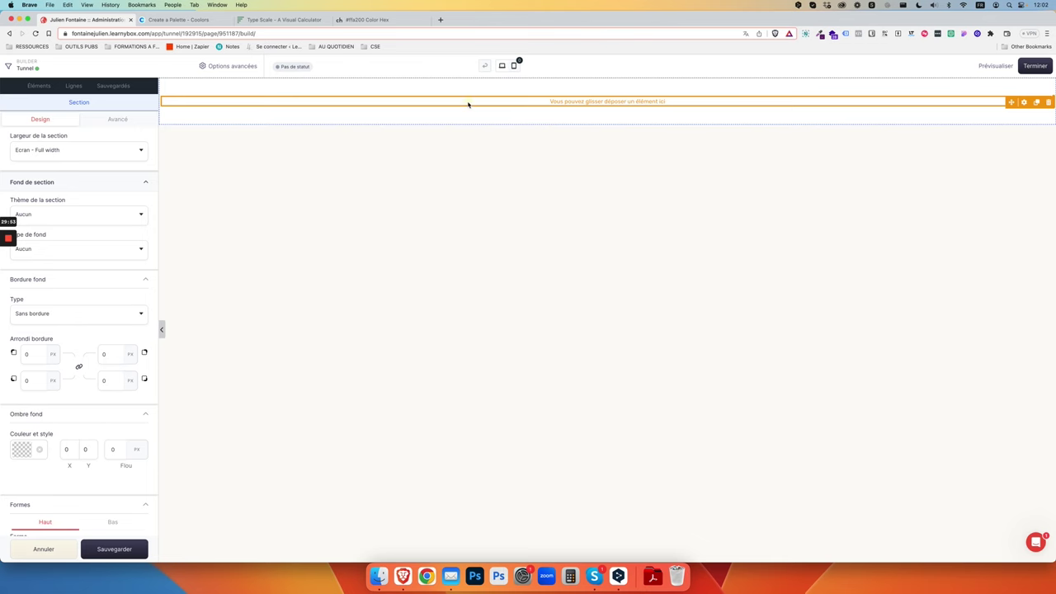
left_click(39, 85)
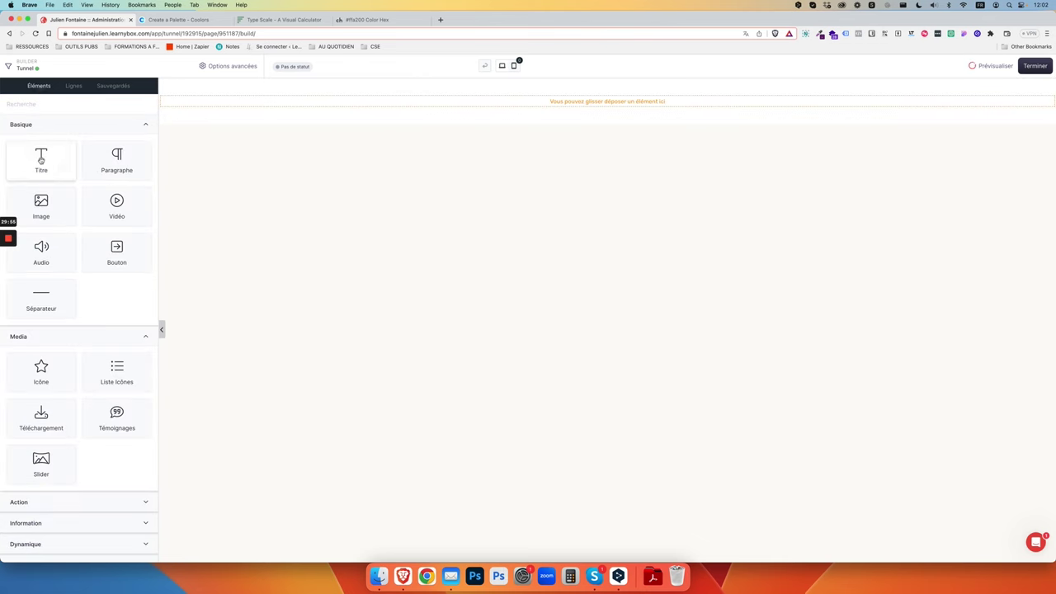
left_click_drag(42, 159, 596, 113)
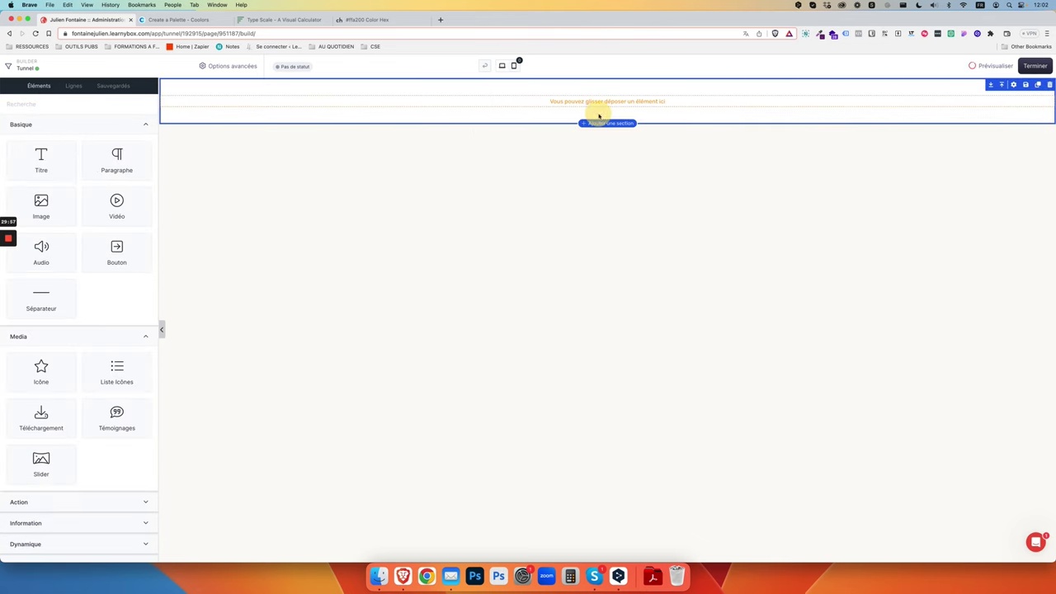
- Set the title section's width to Page - Fixed
left_click(364, 108)
left_click(361, 85)
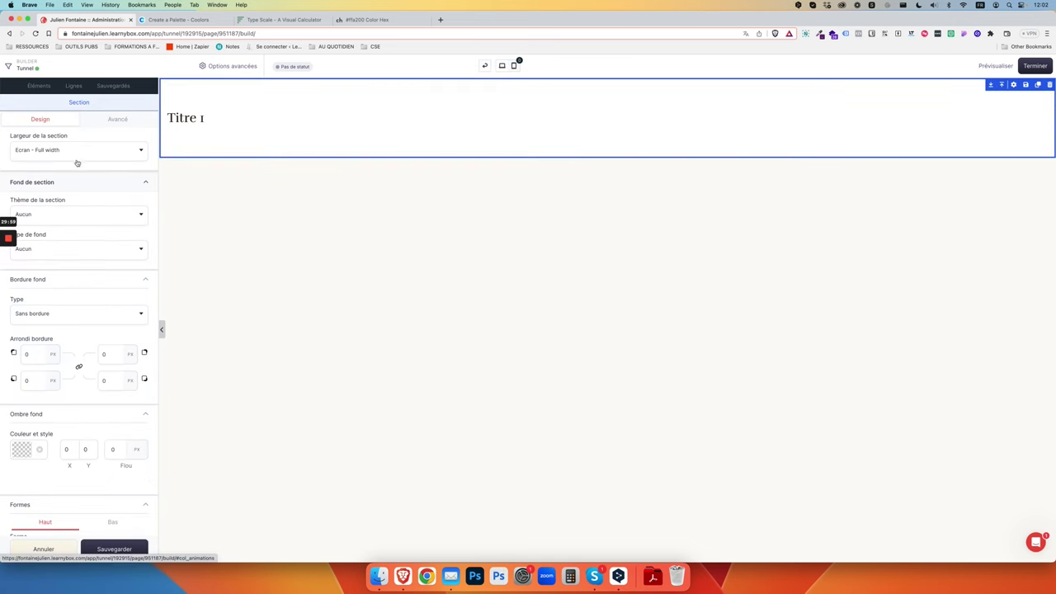
left_click(77, 151)
left_click(66, 170)
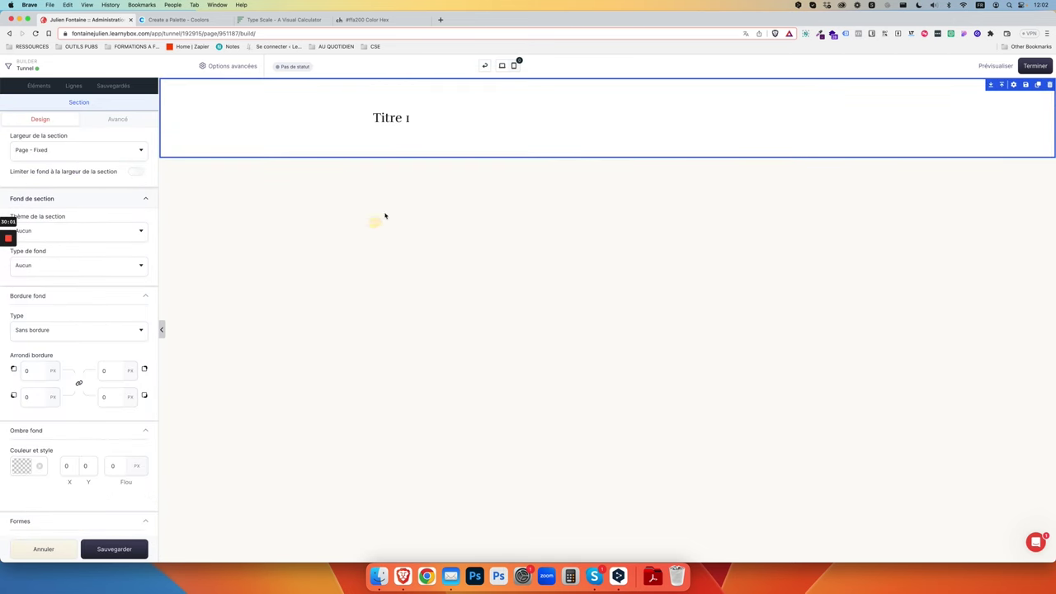
- Centre the Titre 1 text within its section
left_click(393, 123)
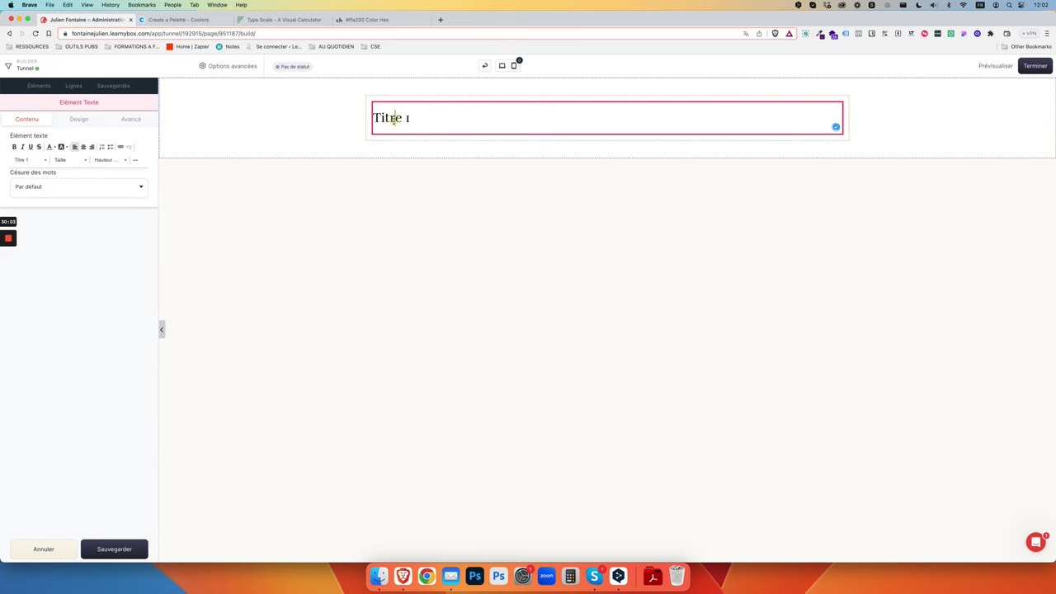
triple_click(393, 122)
left_click(471, 259)
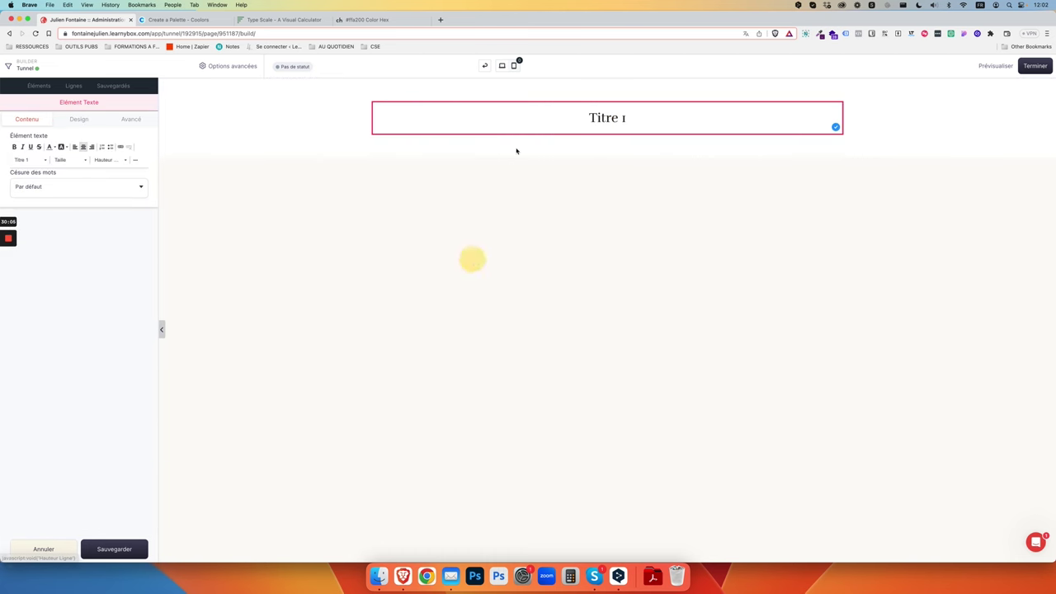
- Turn off individual inner margins for the title section and set a uniform inner margin of 60 px
left_click(500, 90)
left_click(128, 117)
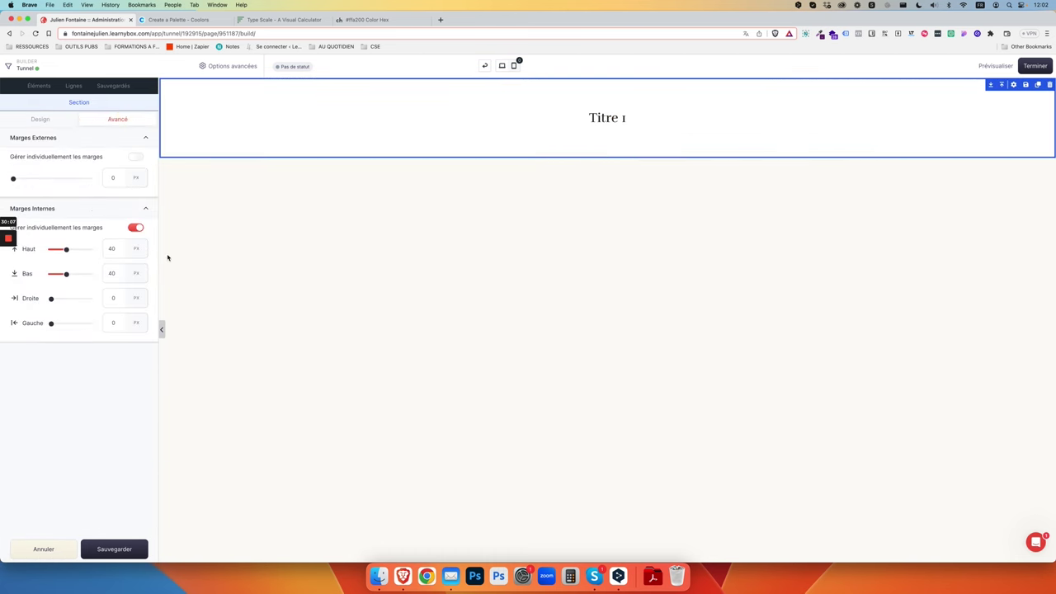
left_click(132, 228)
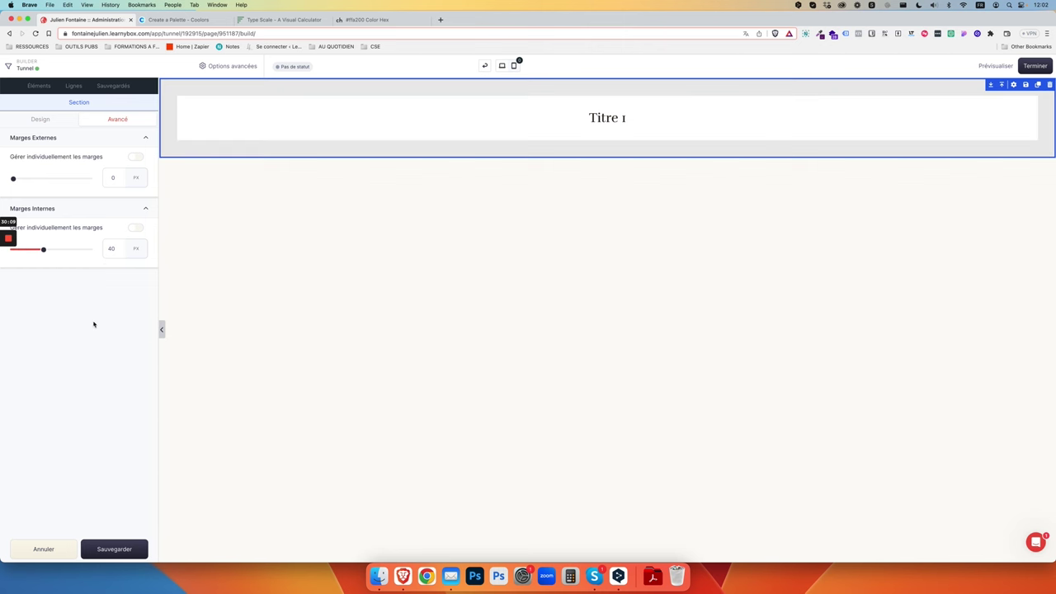
double_click(107, 248)
type("60")
left_click(137, 312)
- Try an inner margin of 80 px on the title section and set it back to 60 px
double_click(108, 247)
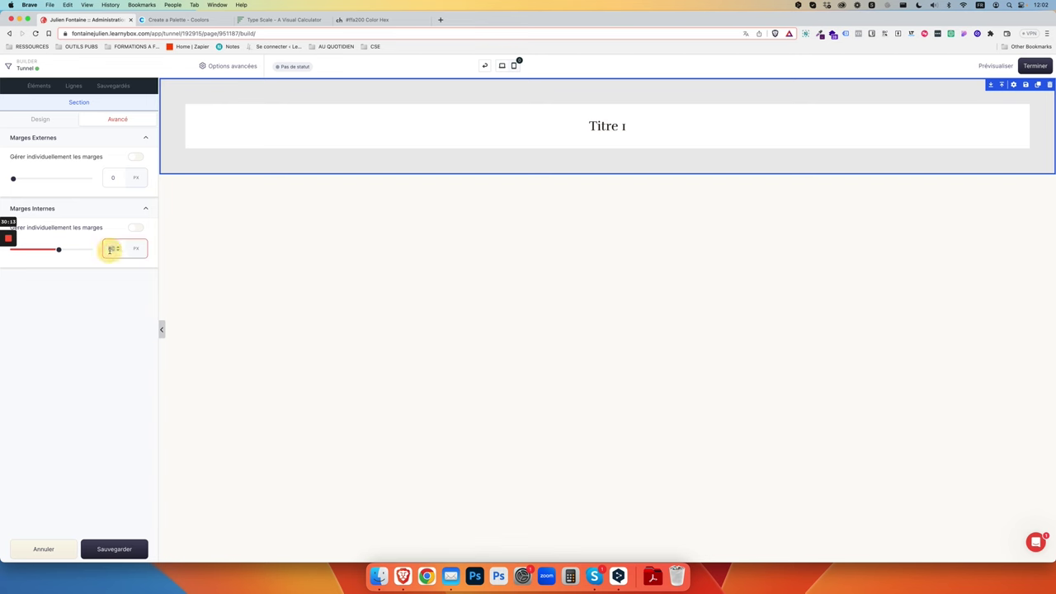
type("80")
left_click(130, 336)
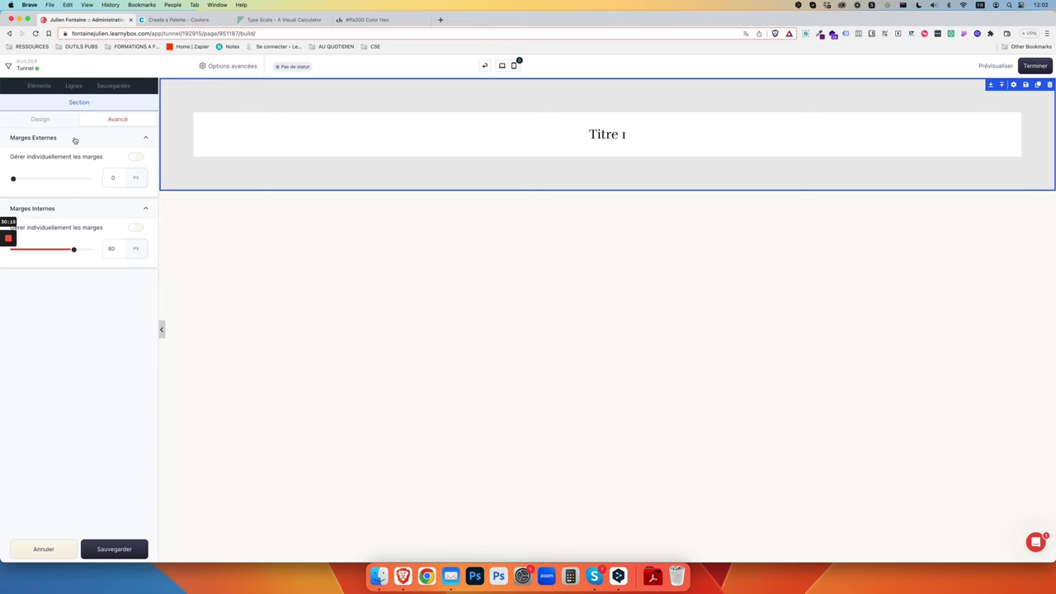
double_click(112, 248)
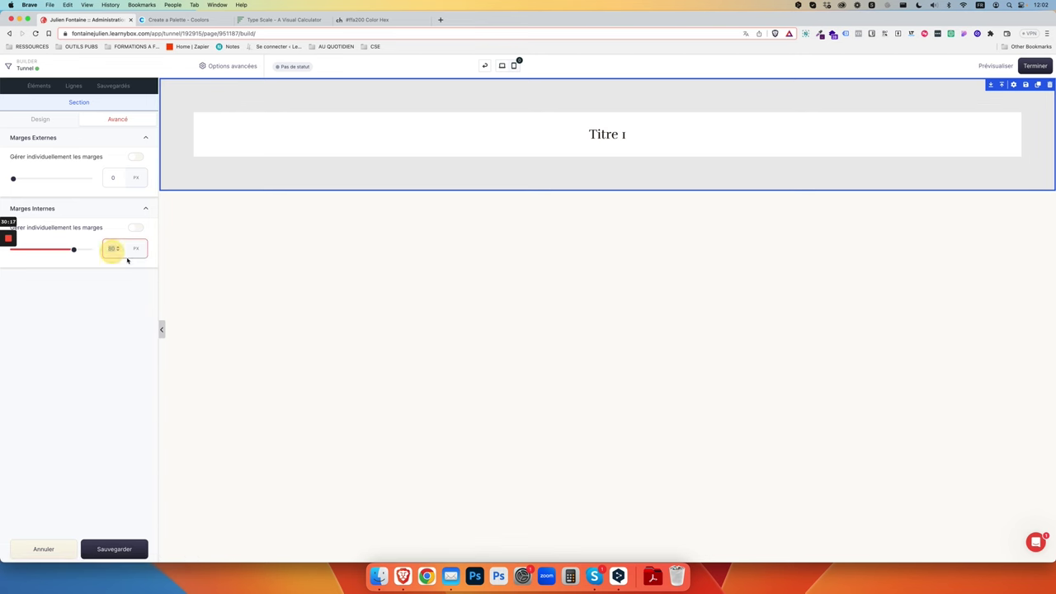
type("60")
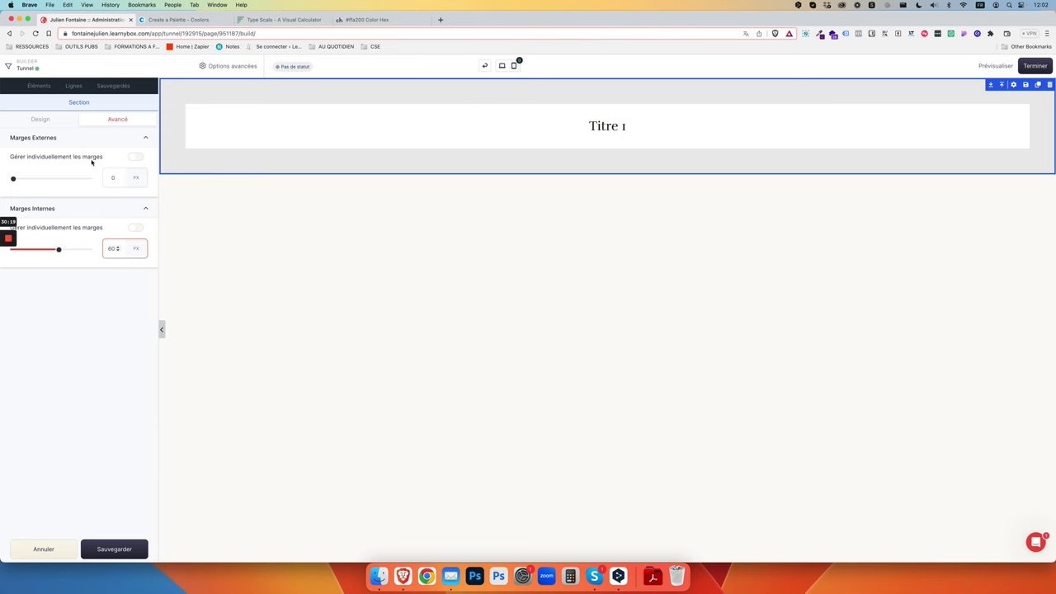
- Apply the Section colorée theme to the title section's background
left_click(58, 122)
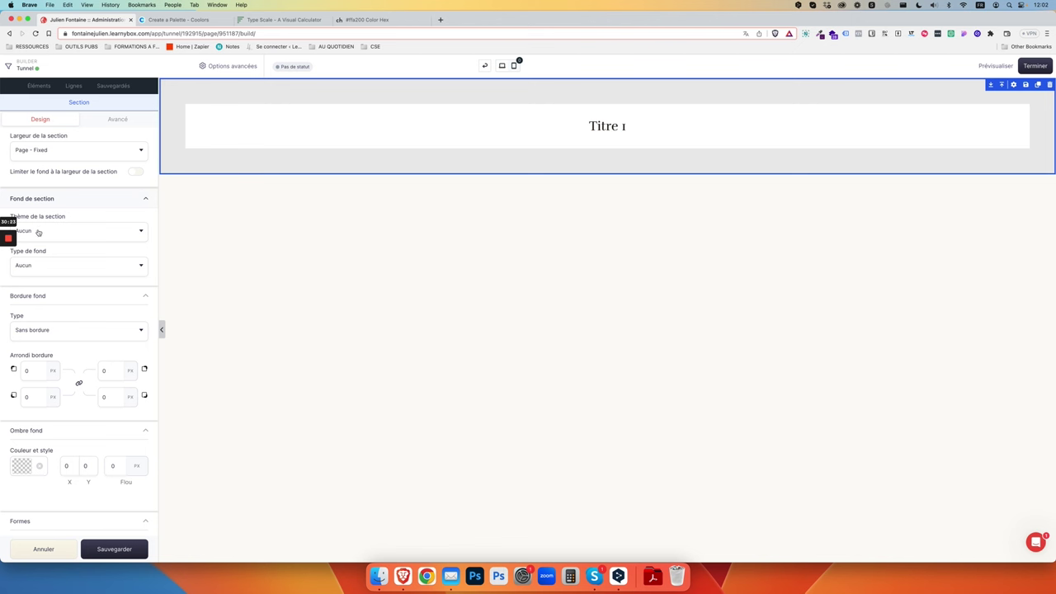
left_click(91, 233)
left_click(76, 305)
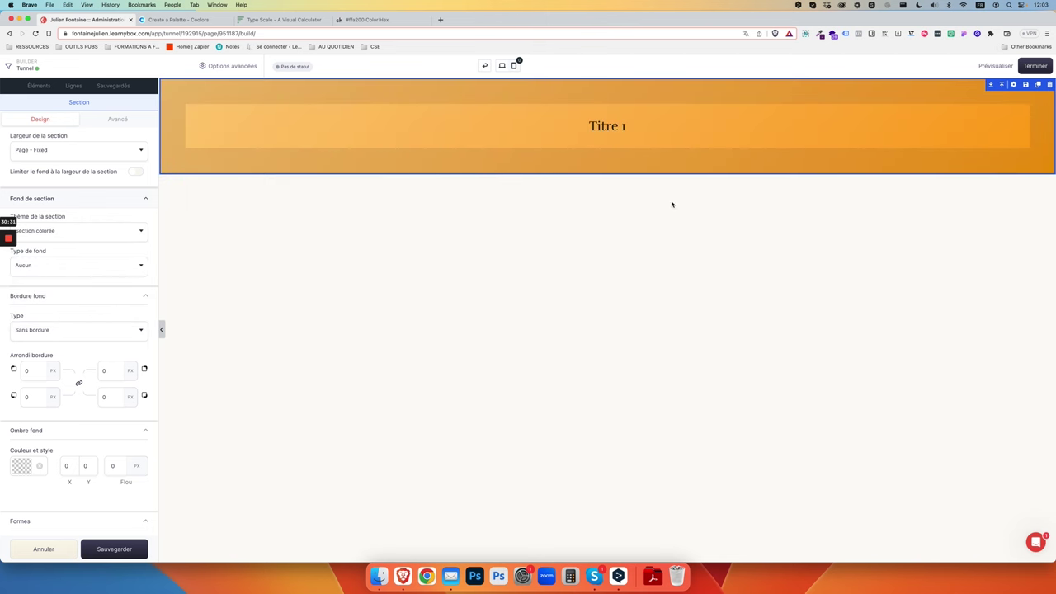
left_click(376, 196)
left_click(107, 117)
left_click(41, 117)
left_click(612, 124)
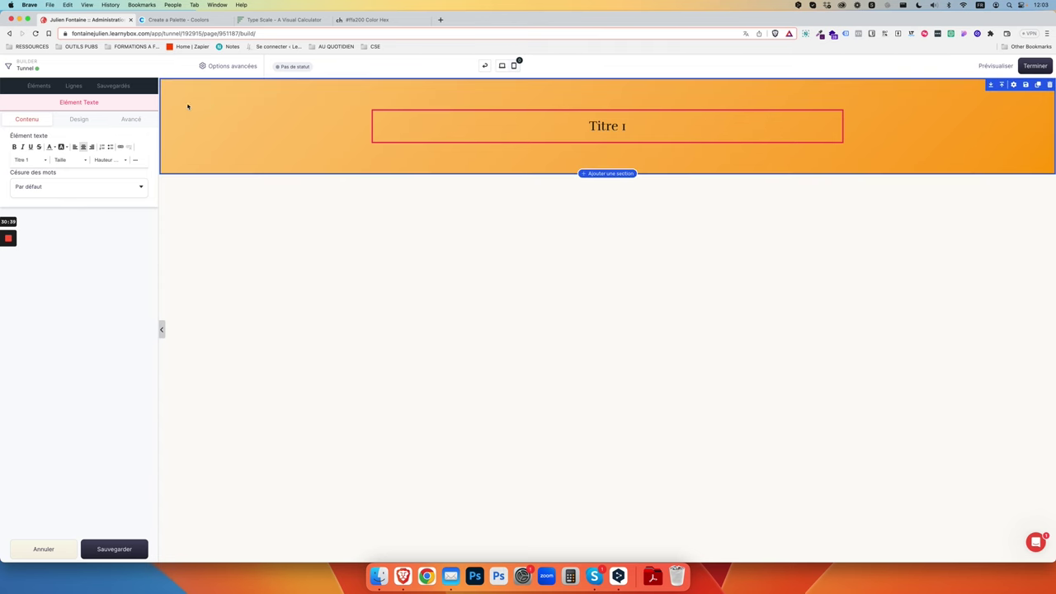
- In the page design's Sections colorées, swap the two gradient colours to run light orange to orange, set the angle to 145, and save
left_click(245, 66)
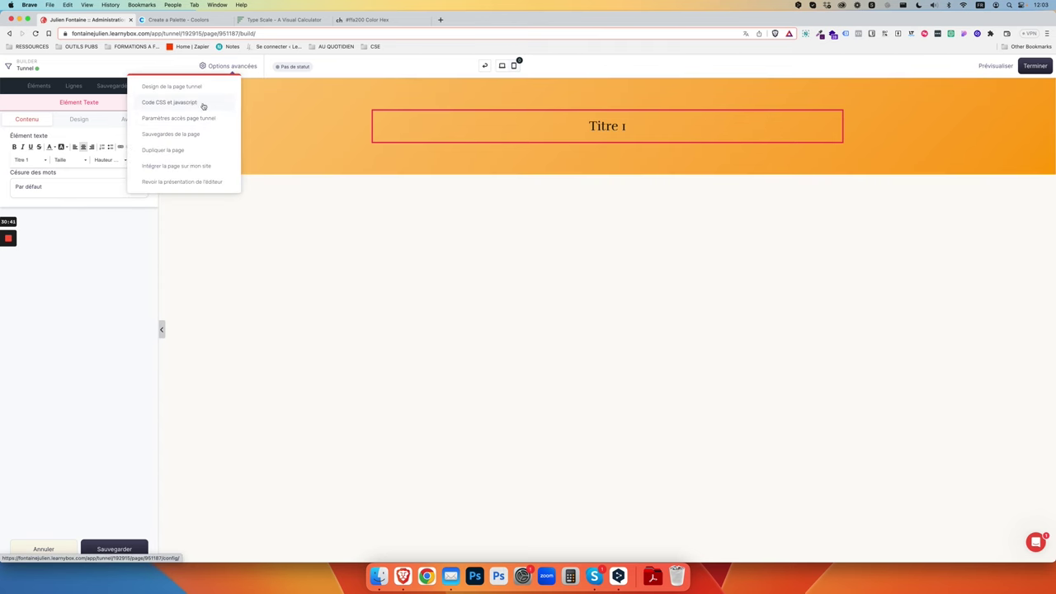
left_click(194, 101)
left_click(225, 67)
left_click(169, 85)
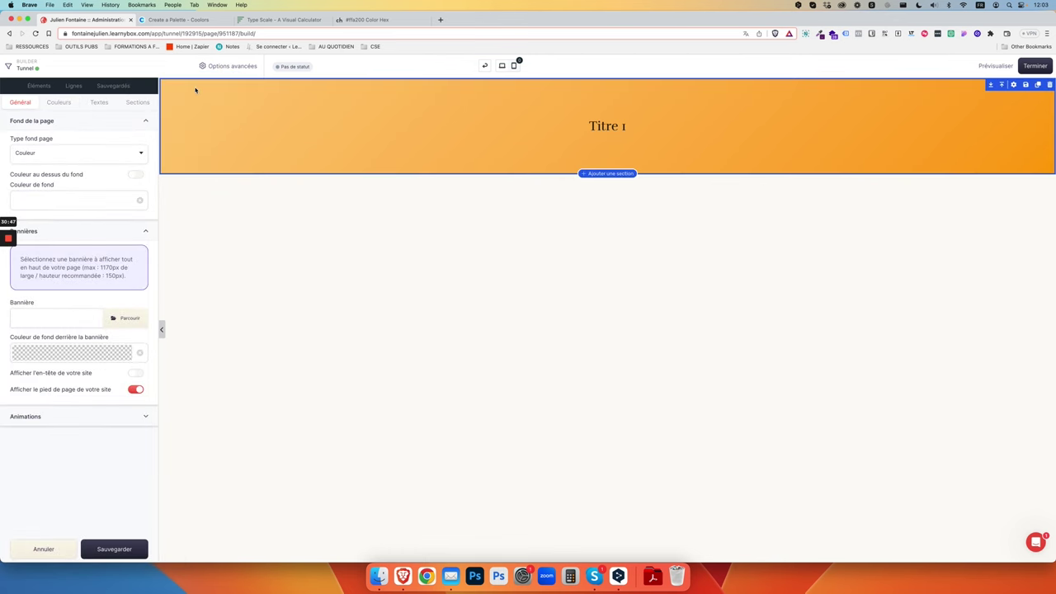
left_click(126, 101)
left_click(76, 163)
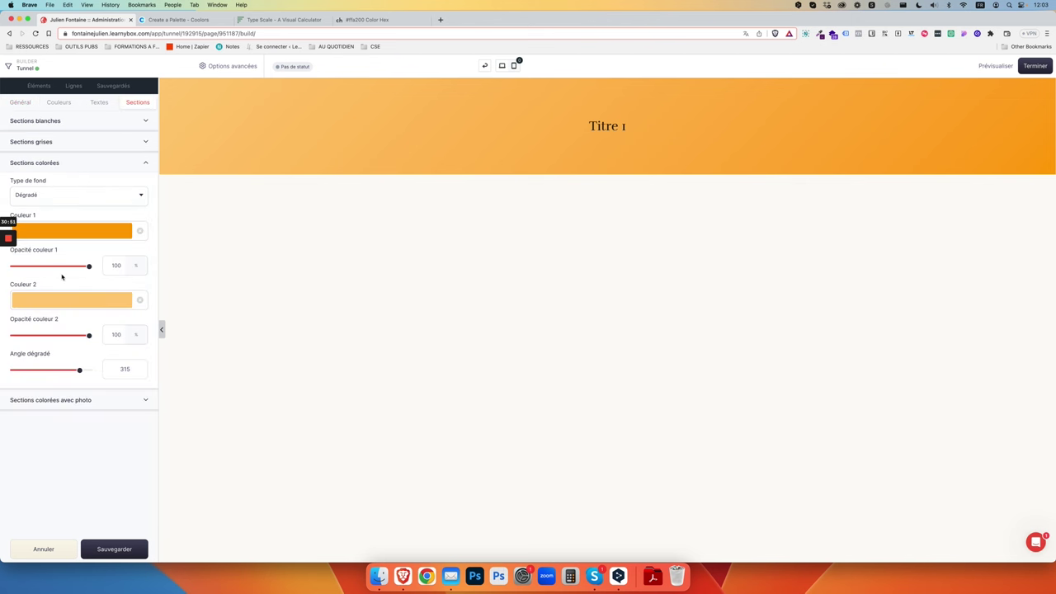
mouse_move(78, 371)
left_mouse_down()
mouse_move(49, 371)
mouse_move(84, 372)
left_mouse_up()
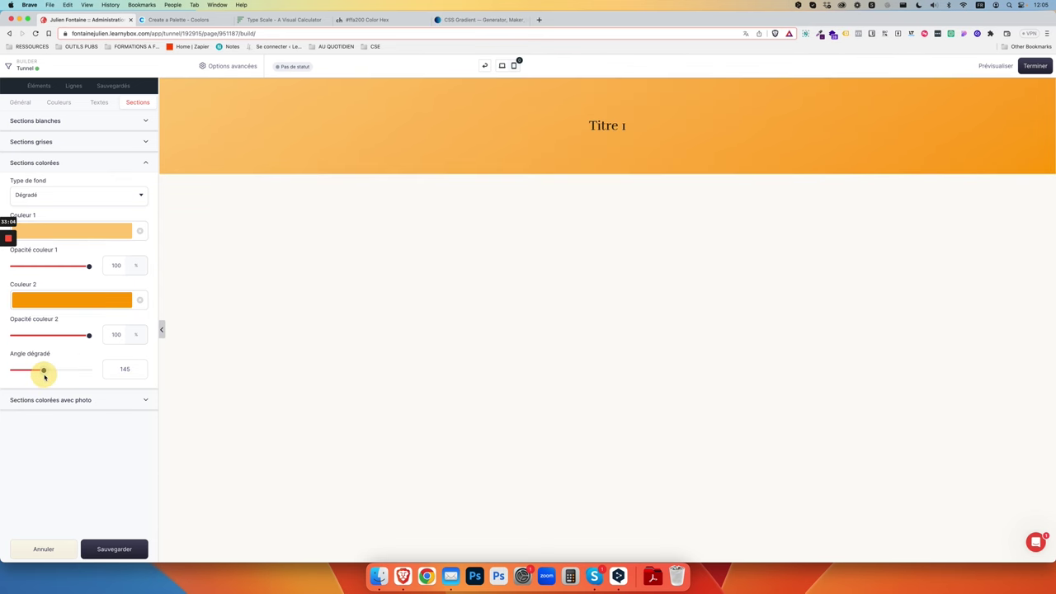
left_click(119, 552)
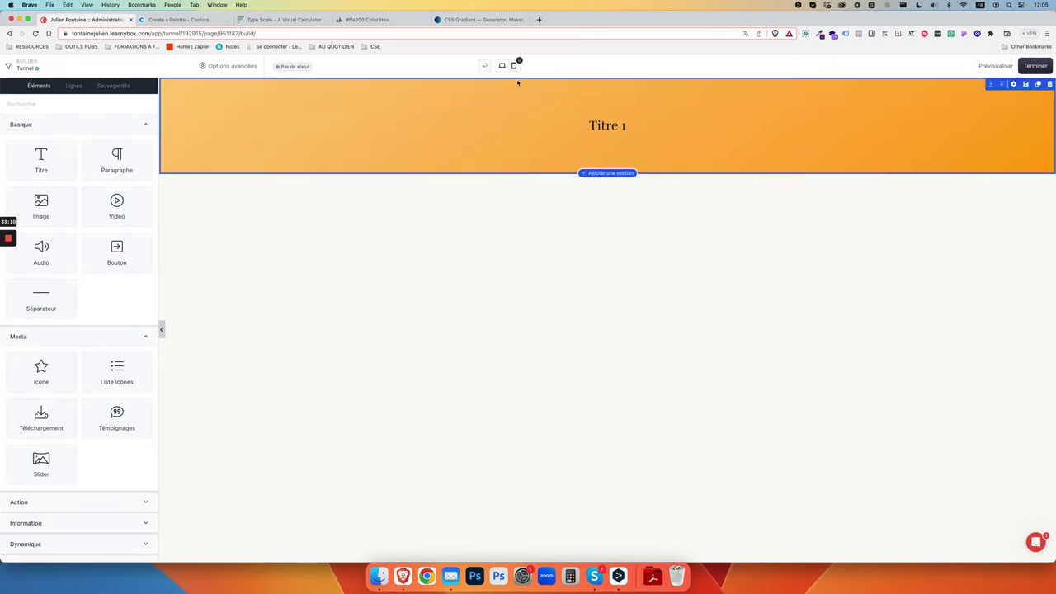
- In the page design's section themes, change the Sections colorées avec photo background type to Couleur
left_click(227, 66)
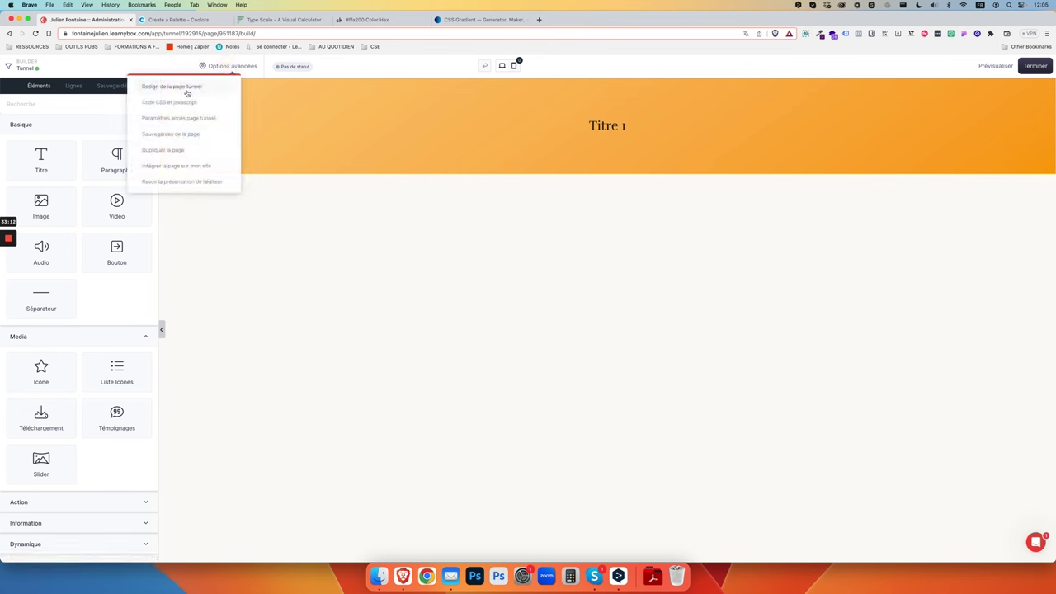
left_click(187, 88)
left_click(136, 102)
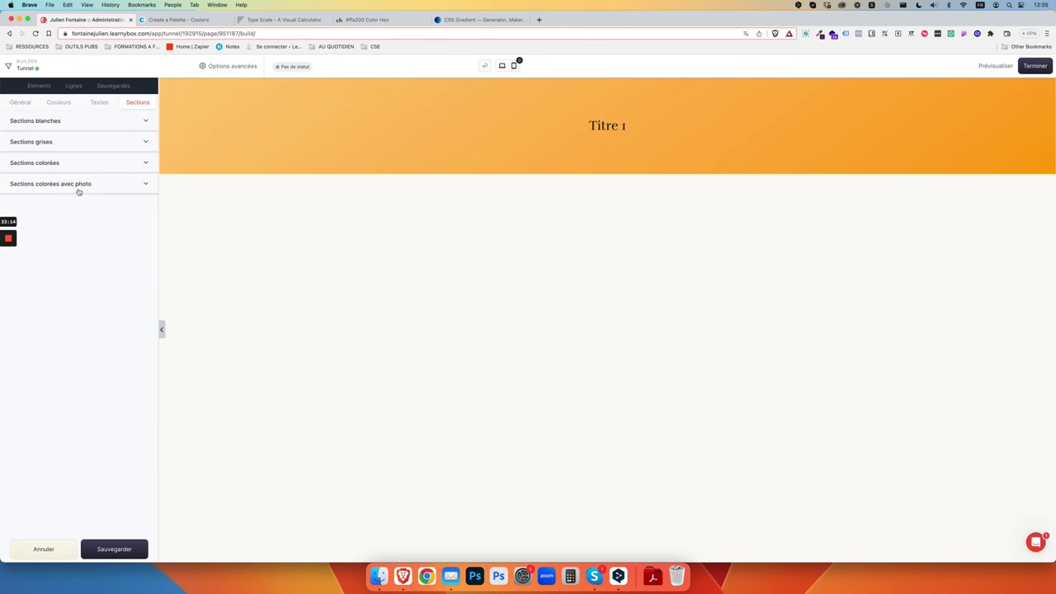
left_click(79, 189)
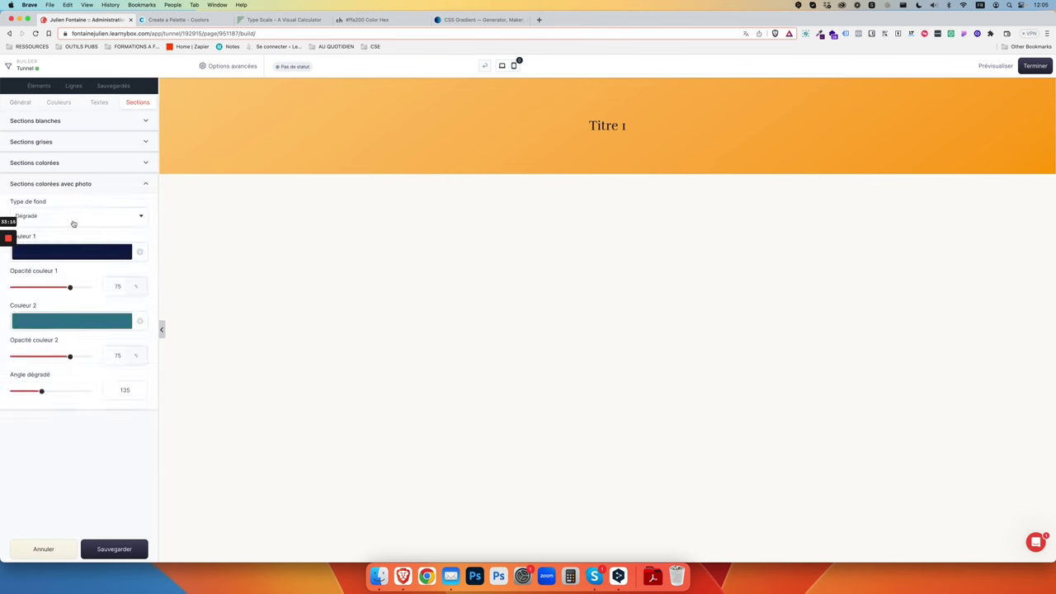
left_click(90, 163)
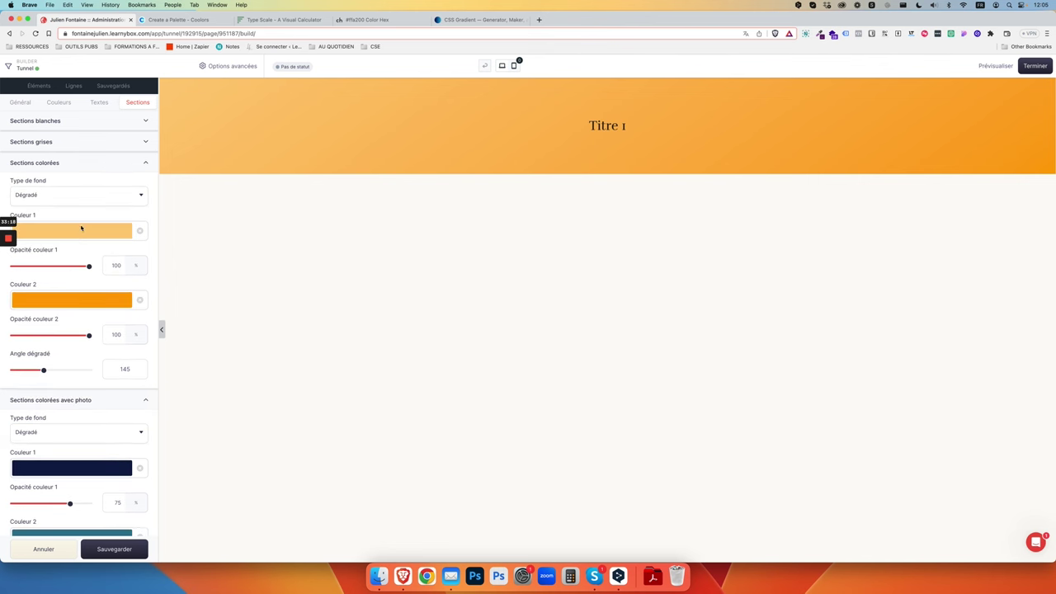
left_click(90, 170)
left_click(92, 222)
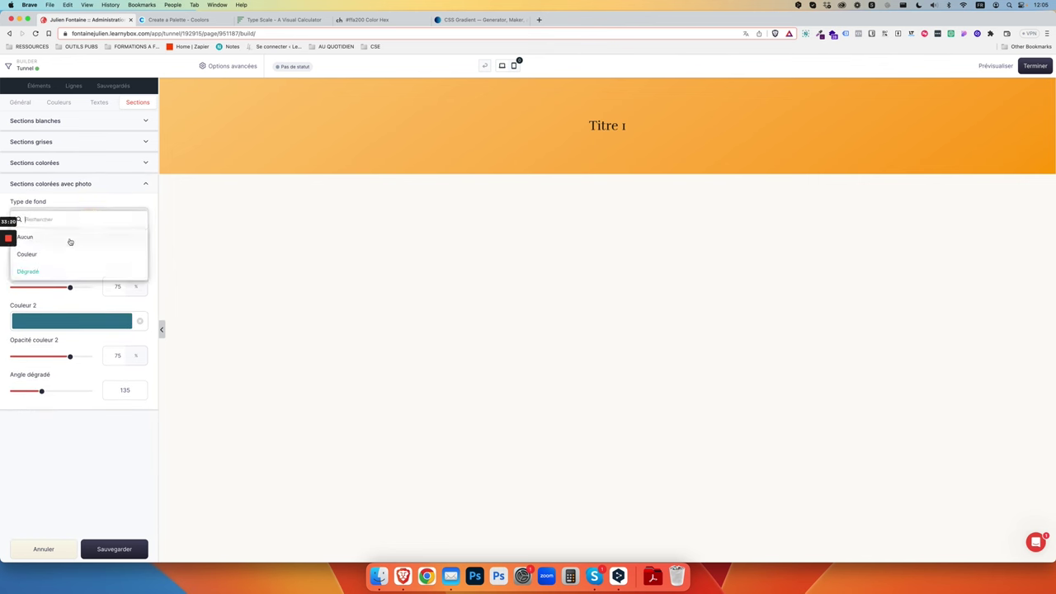
left_click(71, 238)
left_click(74, 220)
left_click(61, 254)
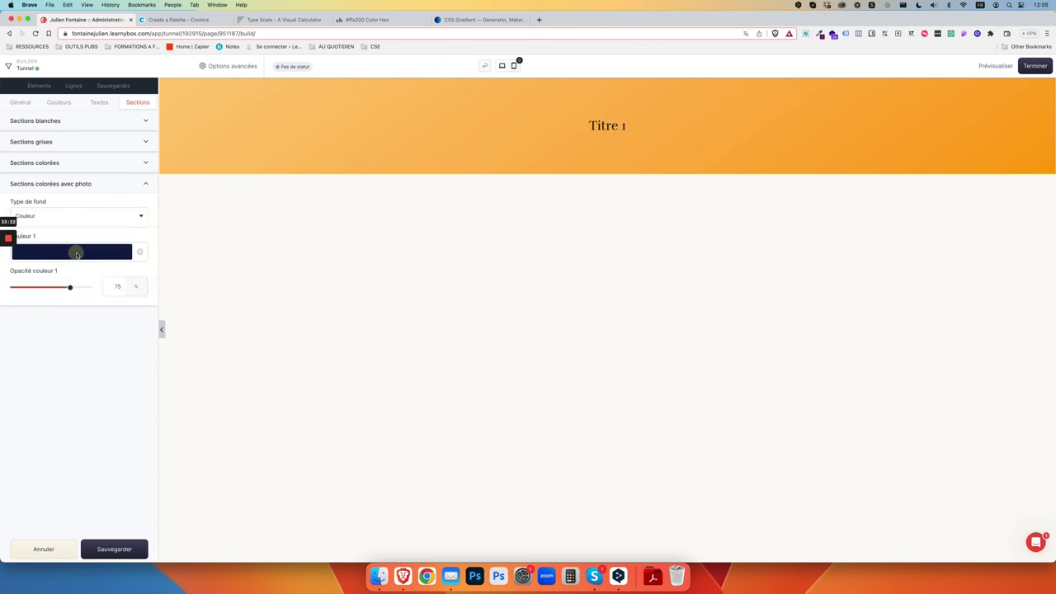
- Give Sections colorées avec photo the orange theme colour FFA200 and save the design settings
left_click(44, 277)
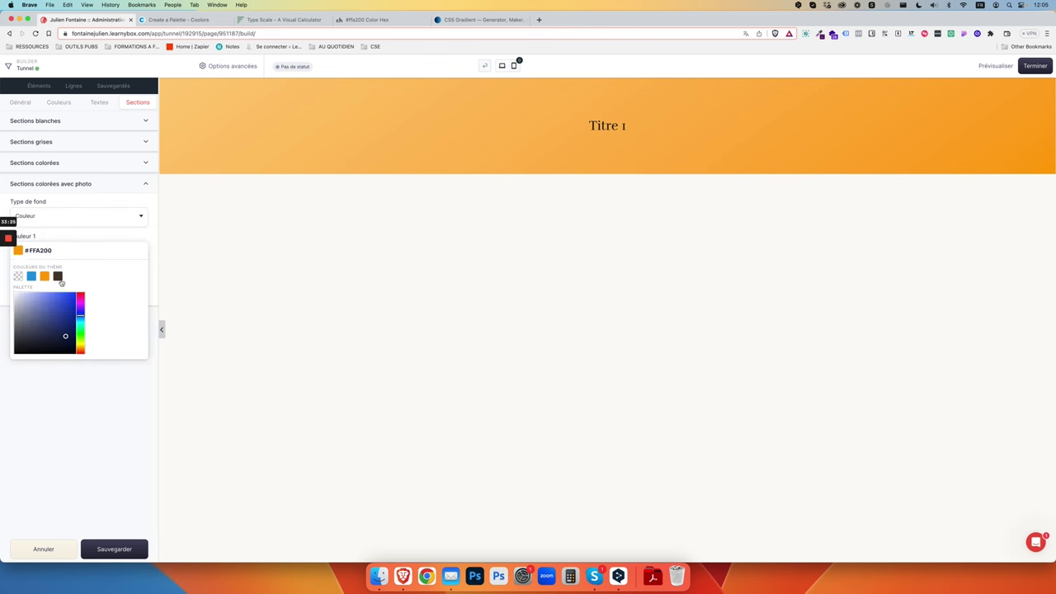
left_click(69, 372)
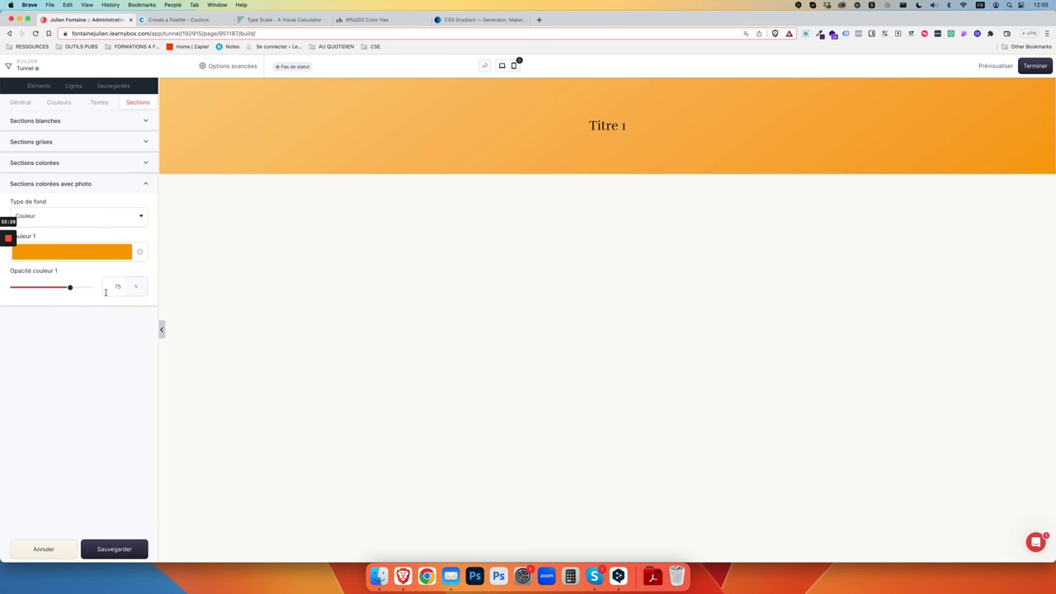
left_click(117, 558)
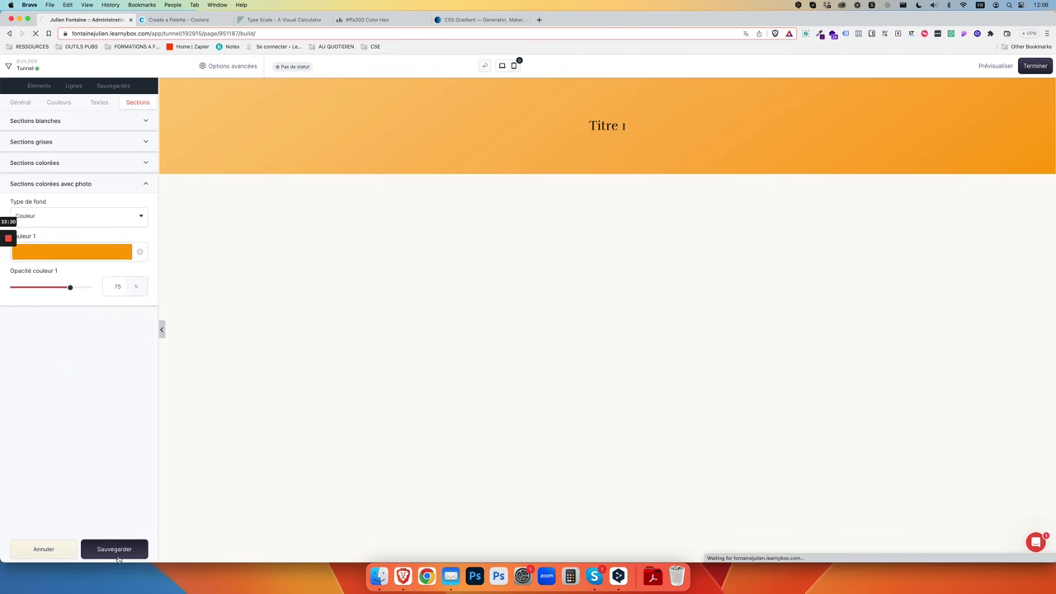
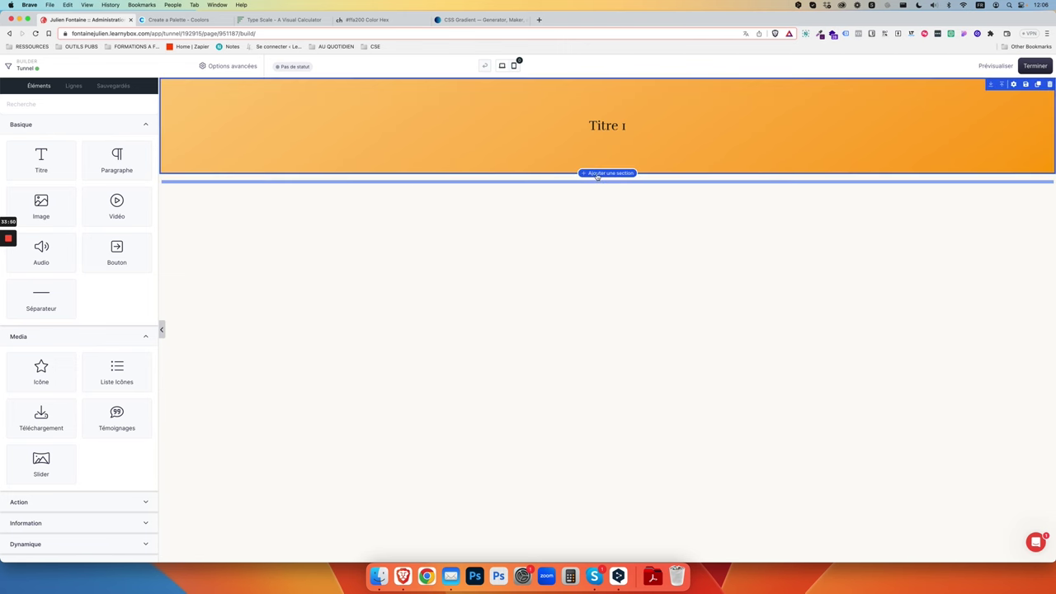
- Add a second one-column section below the orange title section
left_click(597, 174)
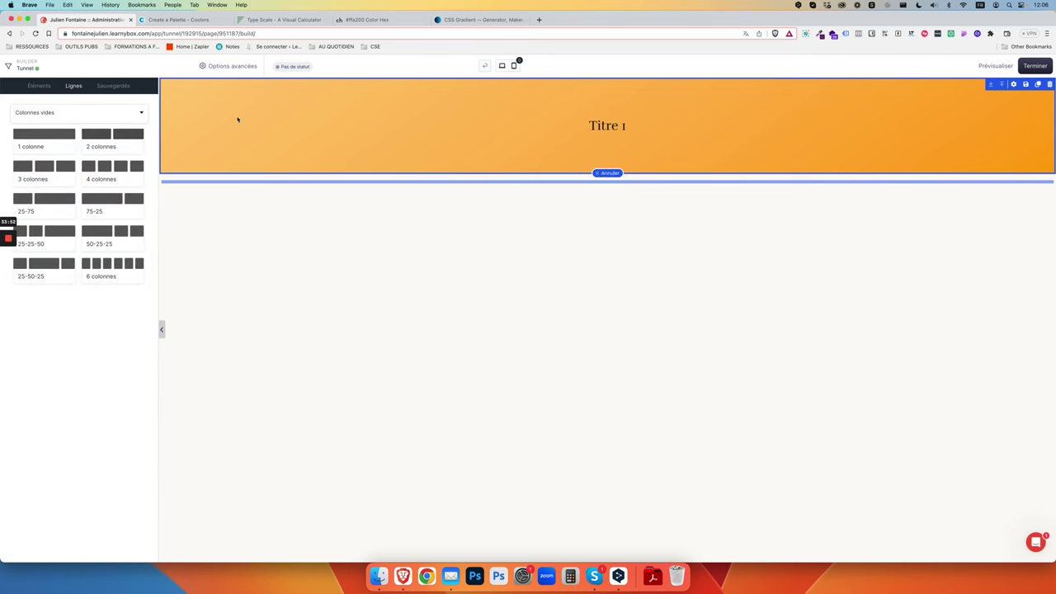
left_click_drag(54, 141, 224, 206)
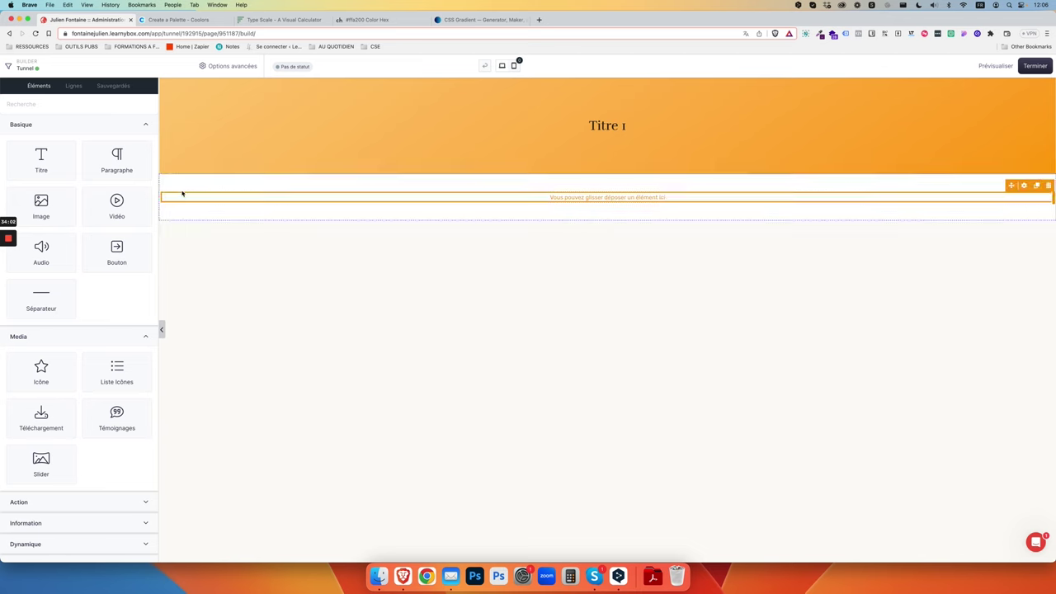
- Duplicate the new section's column twice for three columns, set the section width to Page - Fixed, and save
left_click(734, 186)
left_click(73, 153)
left_click(69, 171)
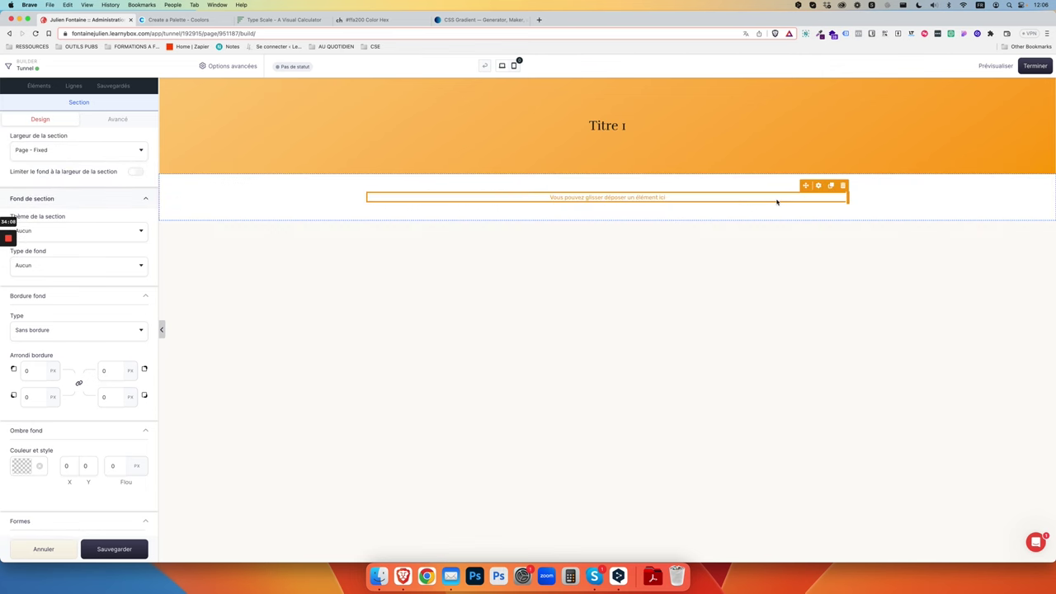
left_click(832, 186)
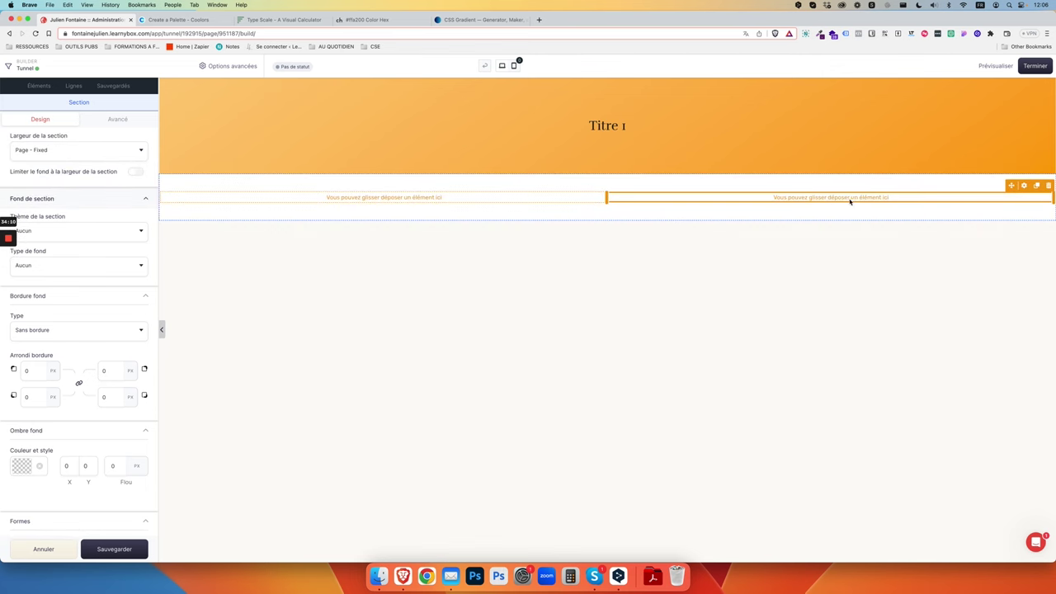
left_click(1036, 186)
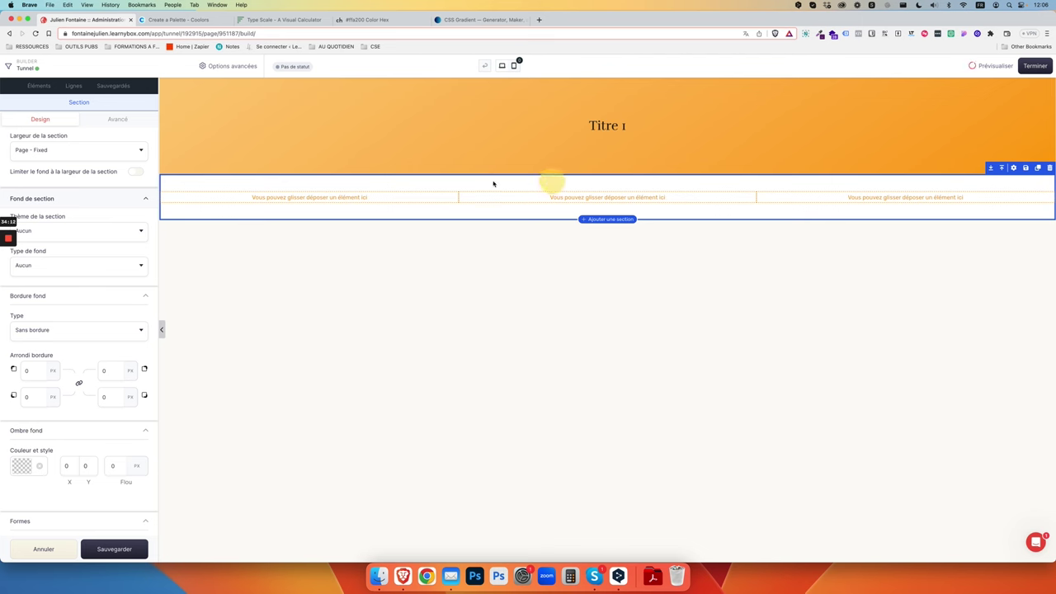
left_click(68, 149)
left_click(59, 169)
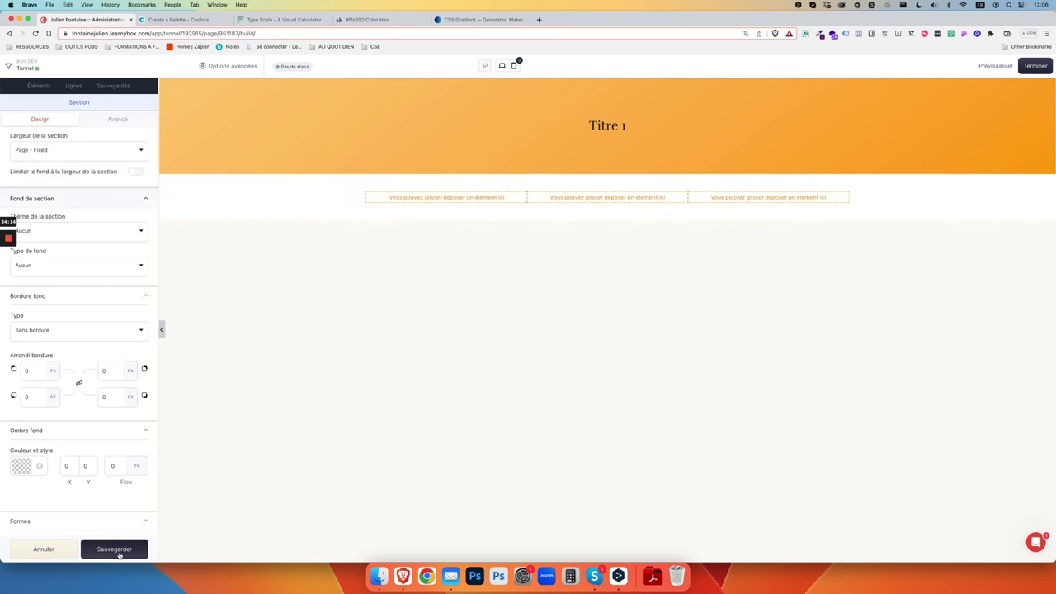
left_click(123, 550)
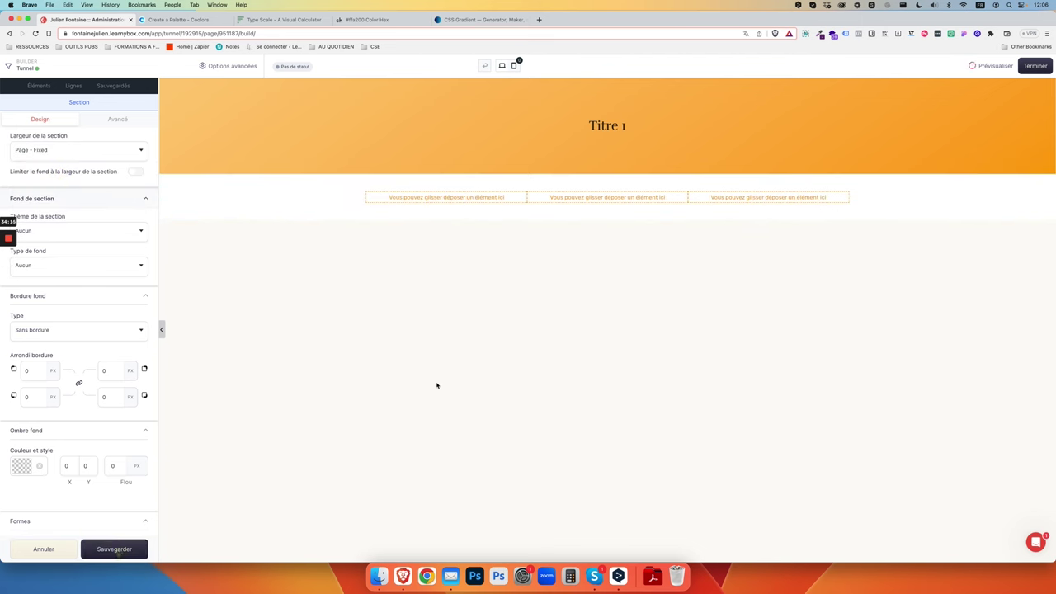
- Move the three-column section above the orange title section and place an image element in its middle column
left_click(430, 213)
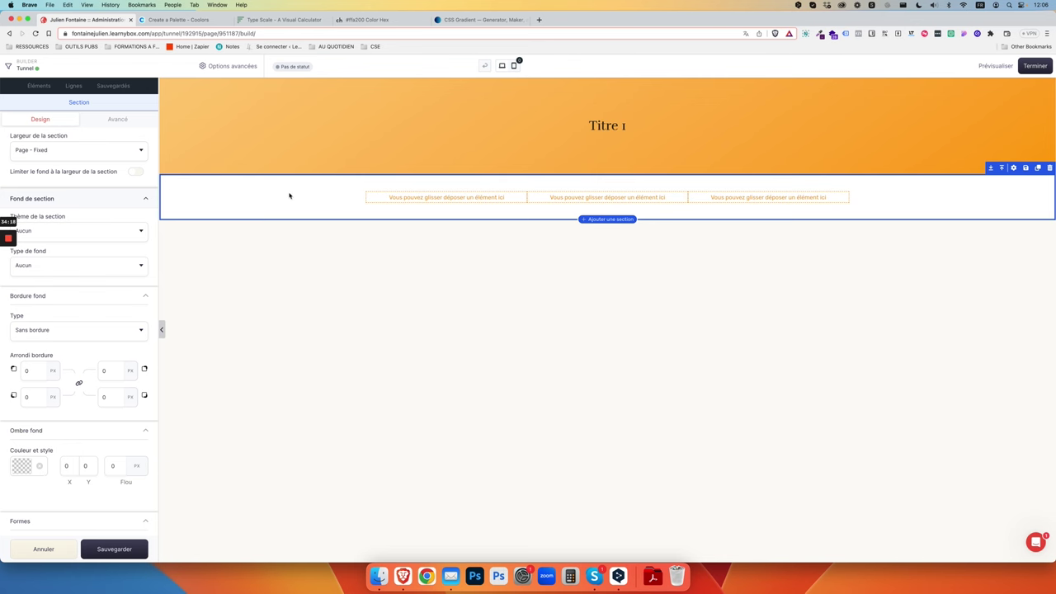
left_click(991, 168)
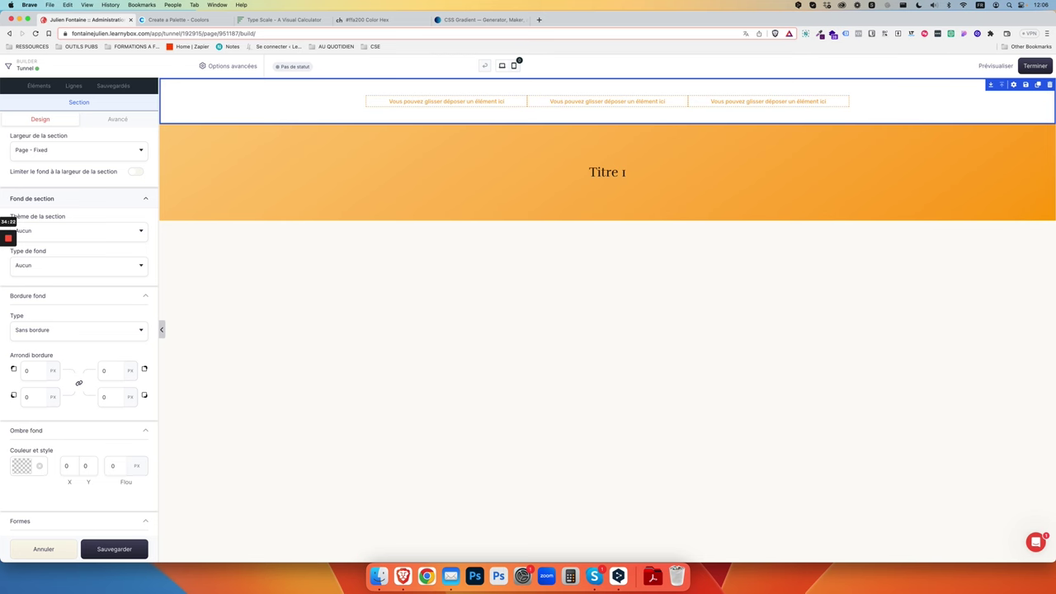
left_click(38, 86)
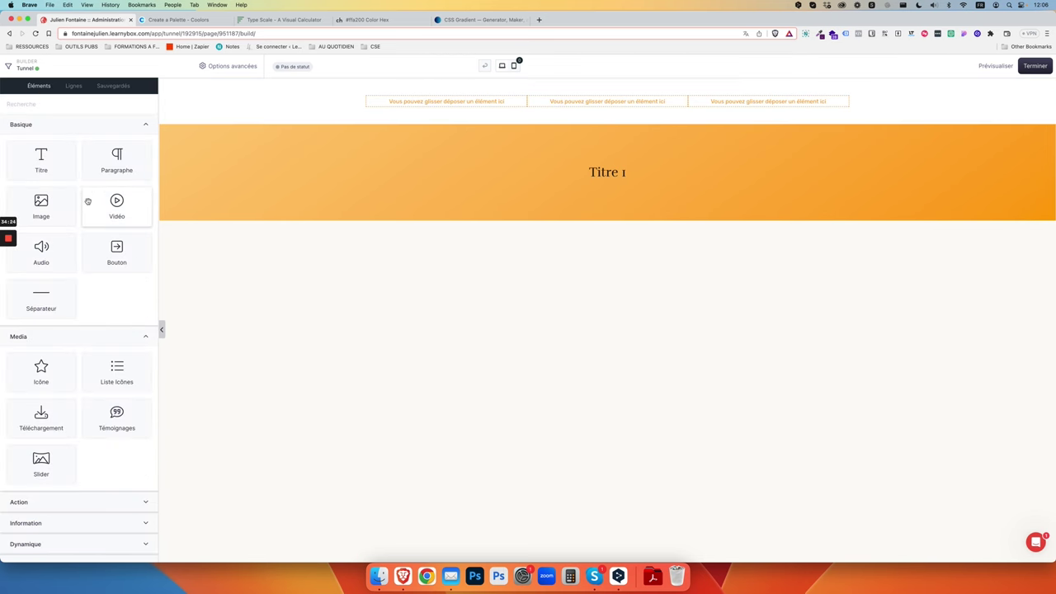
left_click_drag(70, 213, 588, 113)
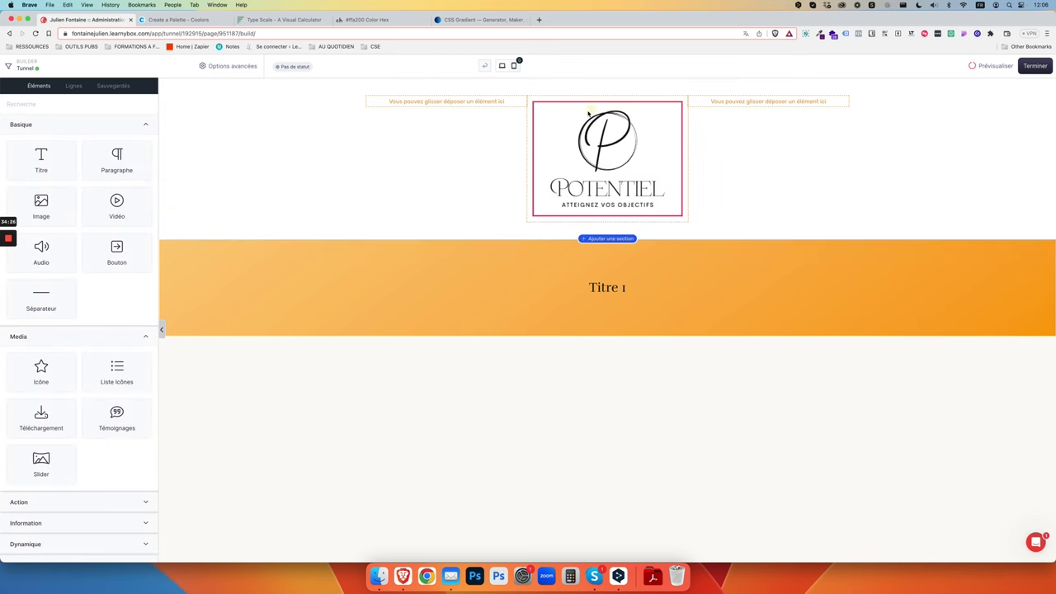
- Change the logo image's size mode to Fixe and set its height to 80 px
left_click(604, 171)
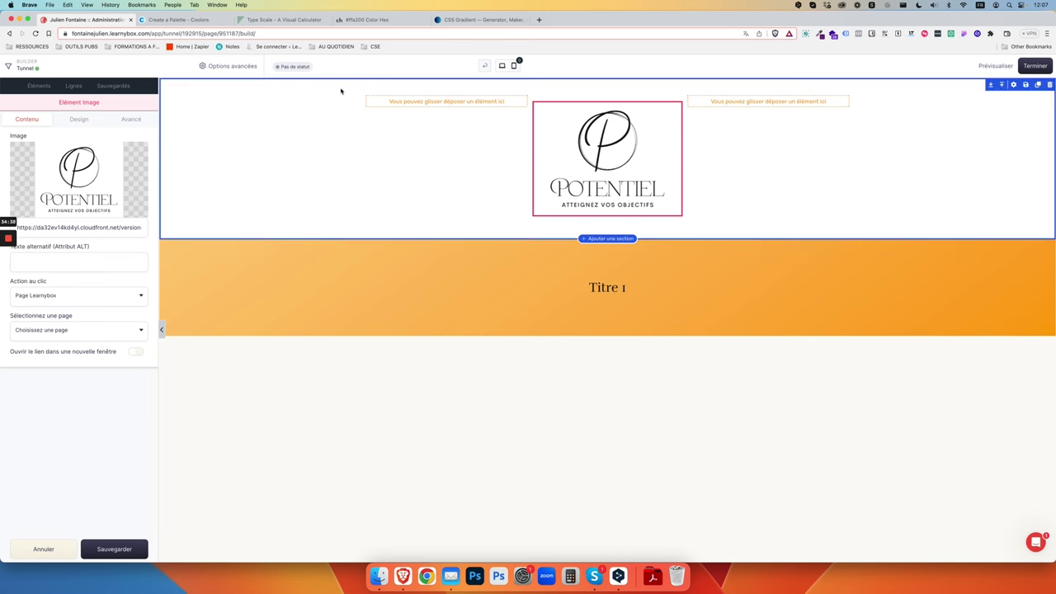
left_click(78, 118)
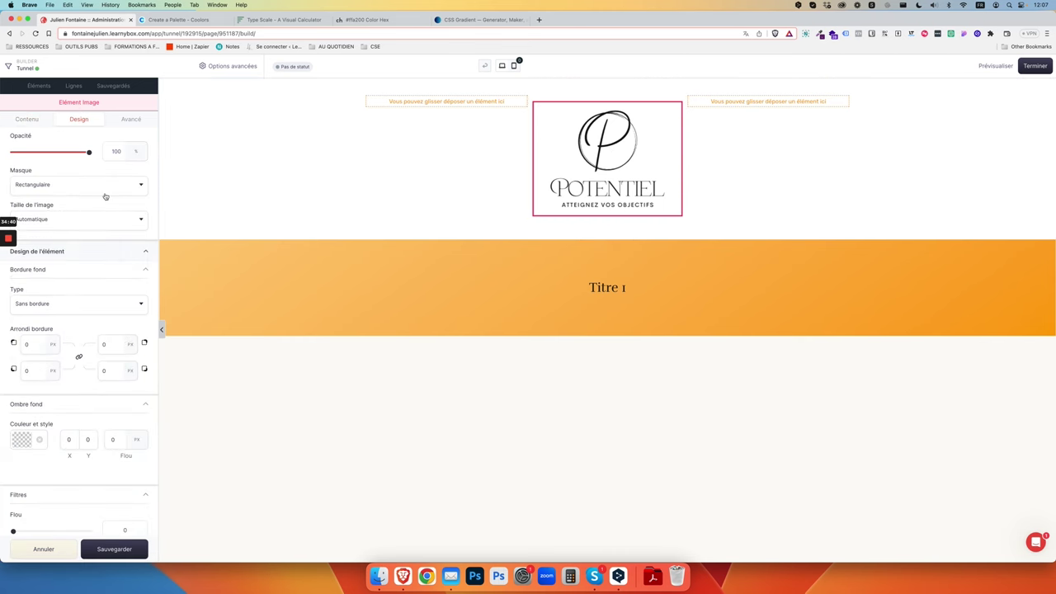
left_click(93, 221)
left_click(52, 259)
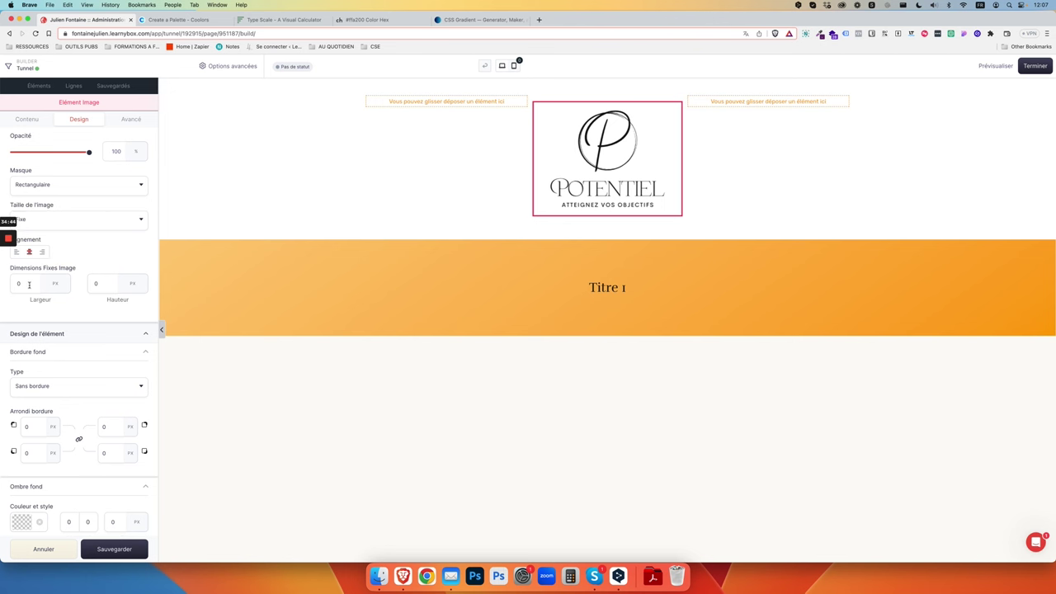
left_click(103, 287)
type("80")
left_click(24, 282)
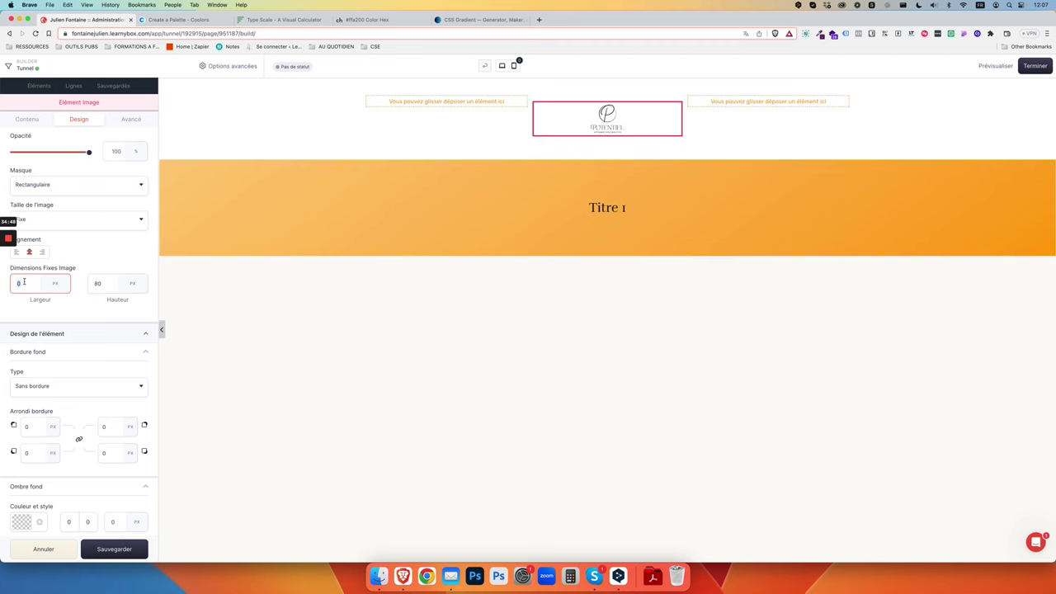
- Set the logo's fixed height to 100 px and save the image element
left_click(96, 284)
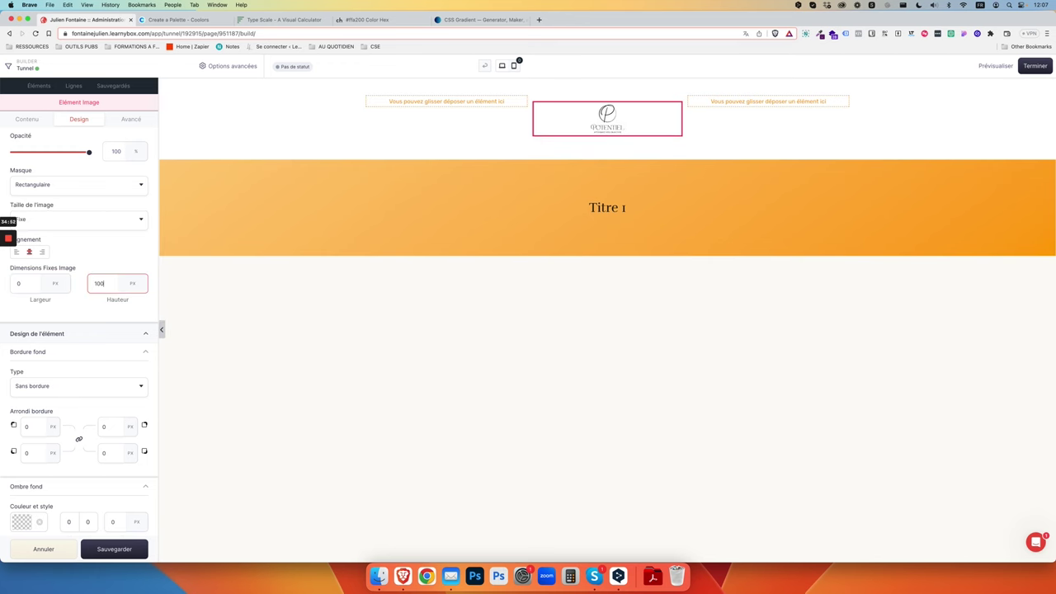
left_click(107, 314)
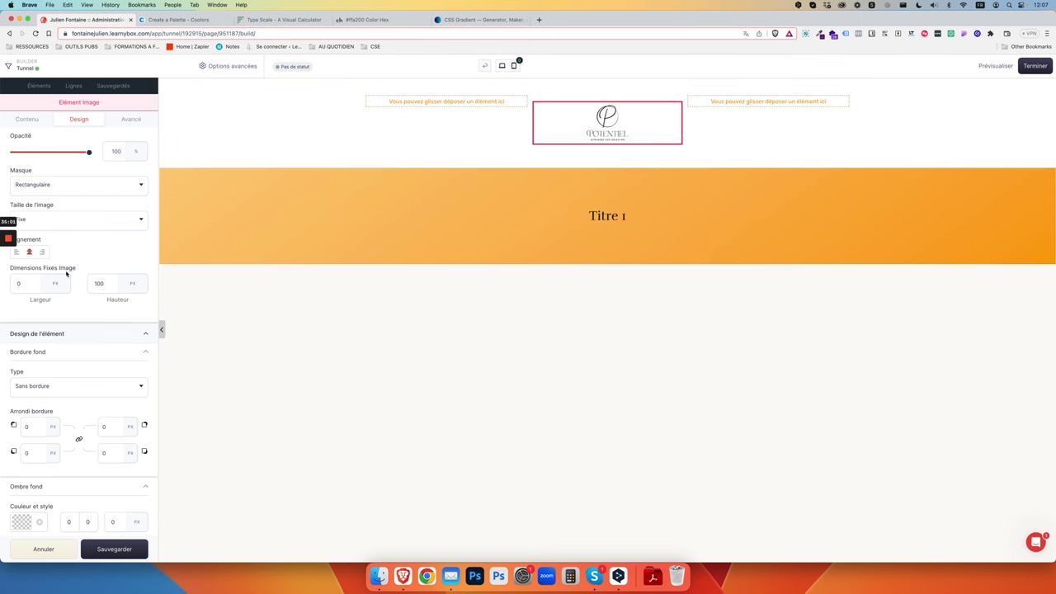
left_click(114, 548)
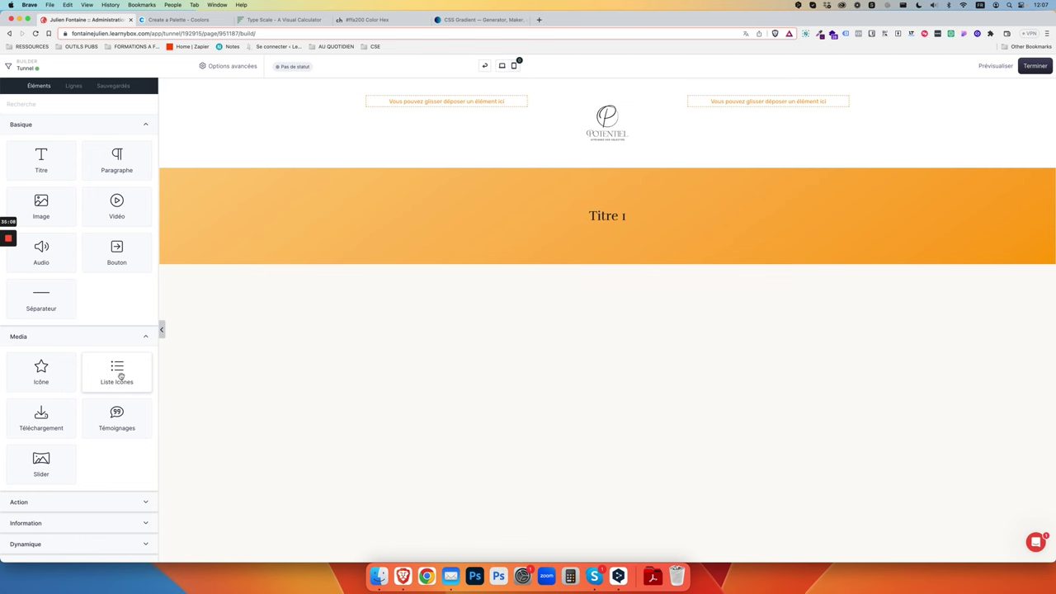
- Add an icon list element to the column before the logo and open its content for editing
left_click_drag(122, 376, 433, 106)
left_click(425, 118)
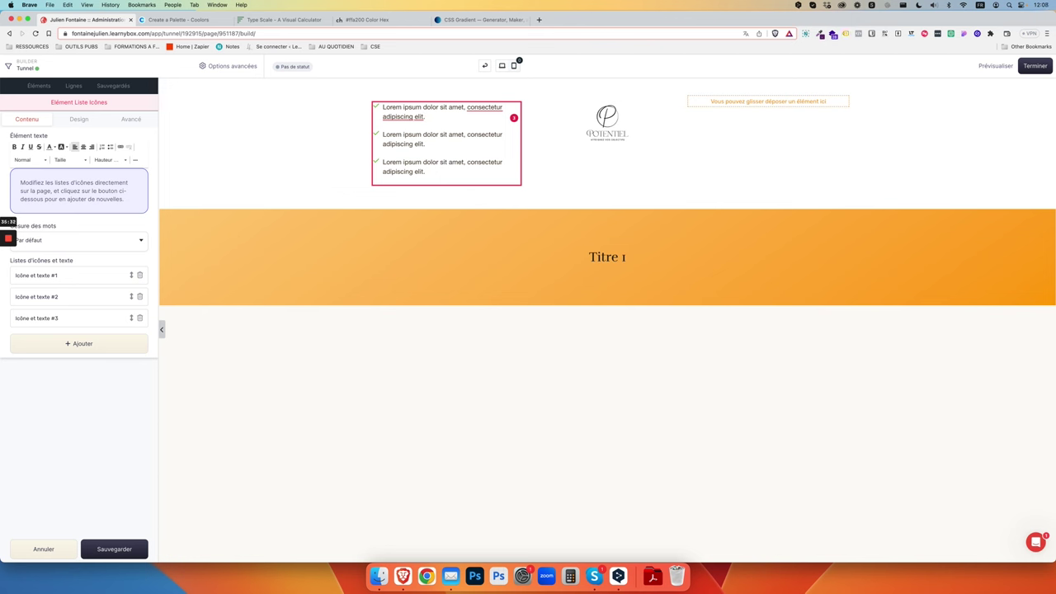
- Delete the second and third items of the icon list and set word breaking to "Après chaque mot (sans tiret)"
left_click(139, 297)
left_click(139, 296)
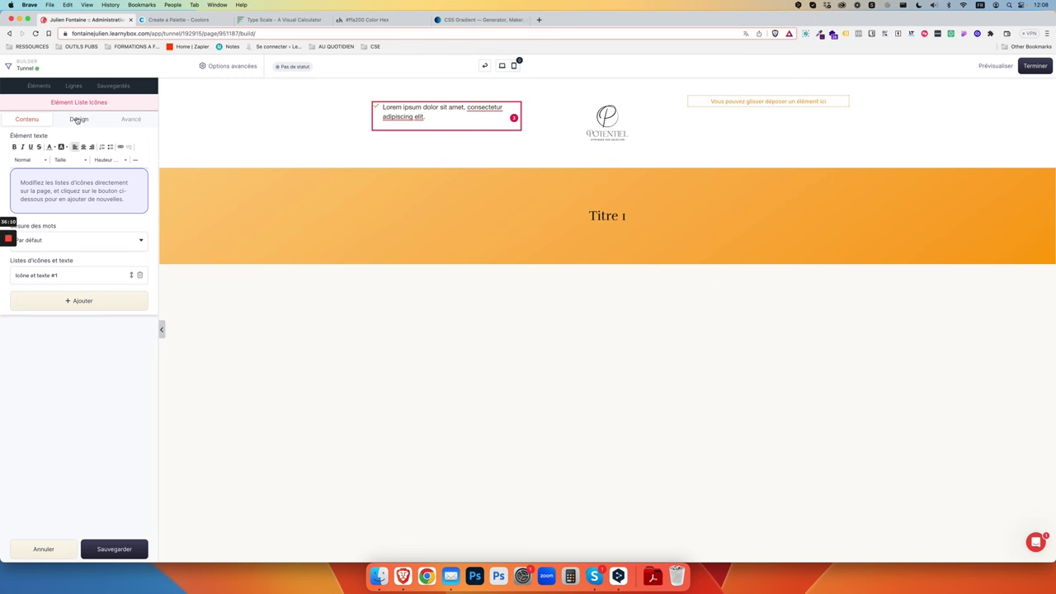
left_click(54, 246)
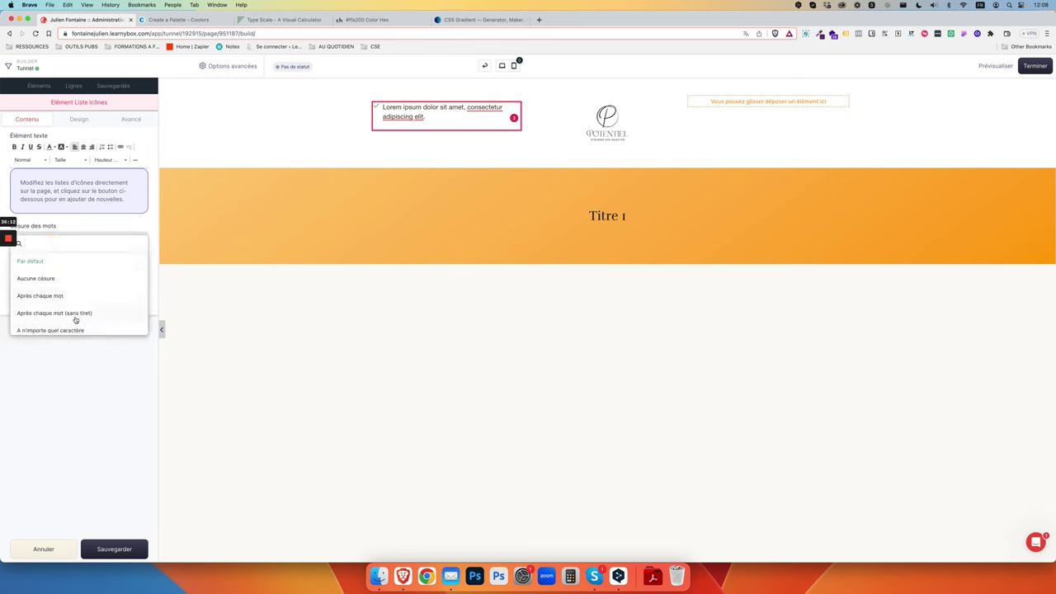
left_click(77, 318)
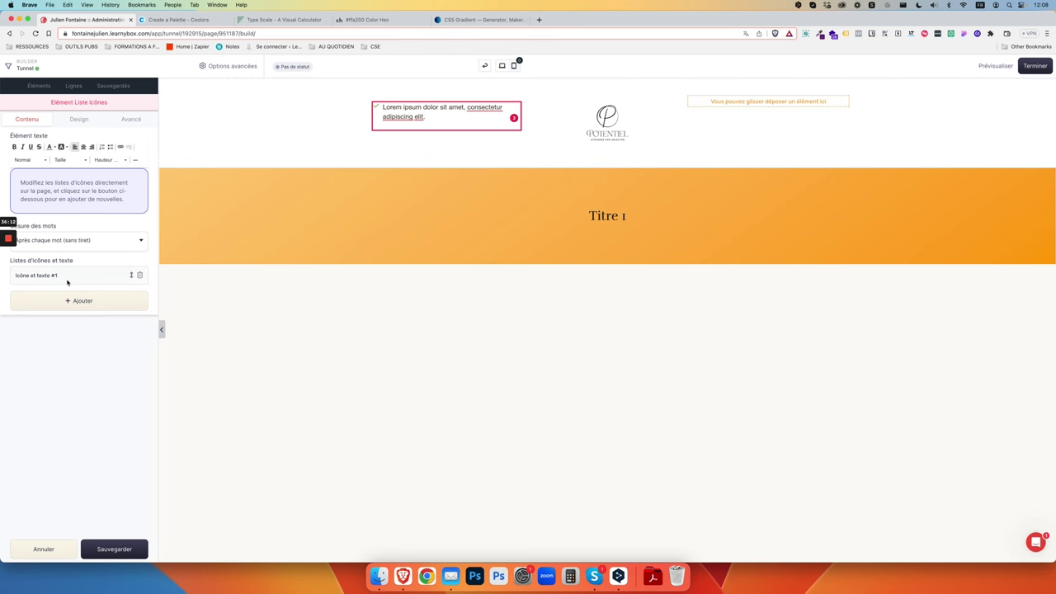
- Replace the remaining item's placeholder text with the contact e-mail, at 14px size and 24px line height
triple_click(413, 117)
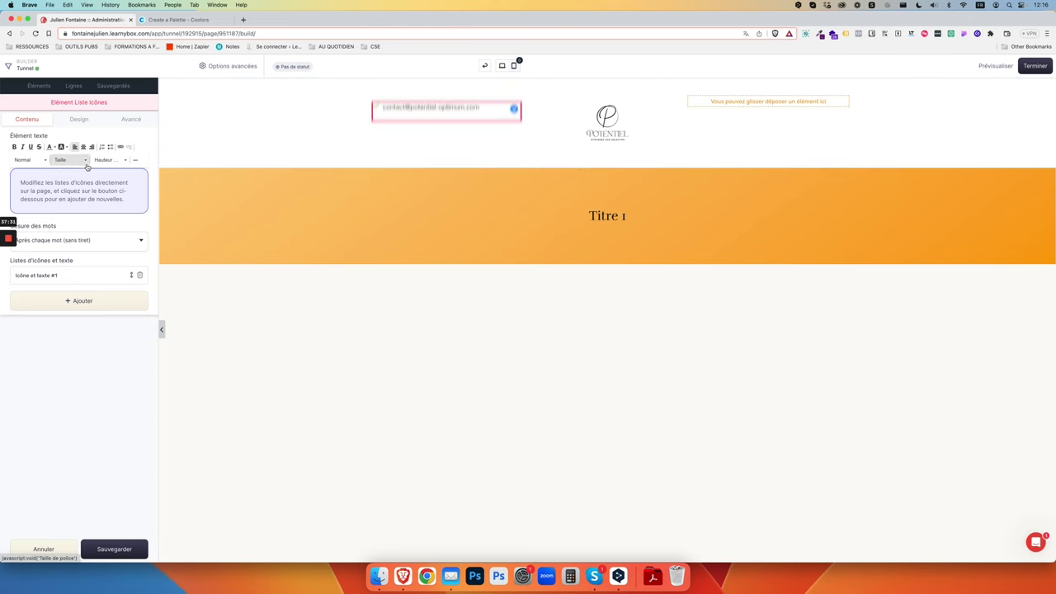
left_click(66, 159)
left_click(80, 196)
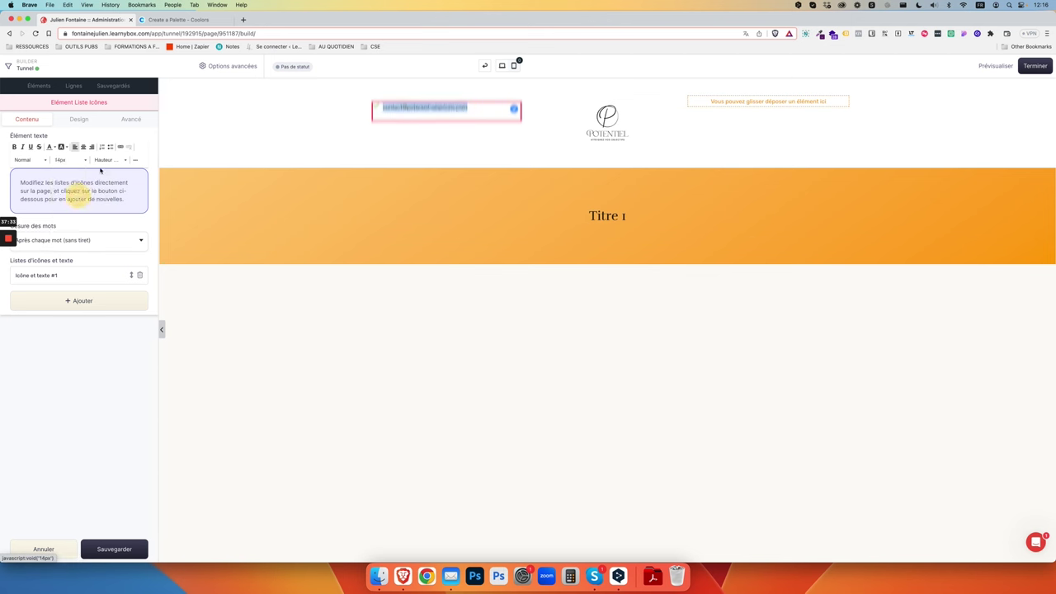
left_click(109, 167)
left_click(113, 222)
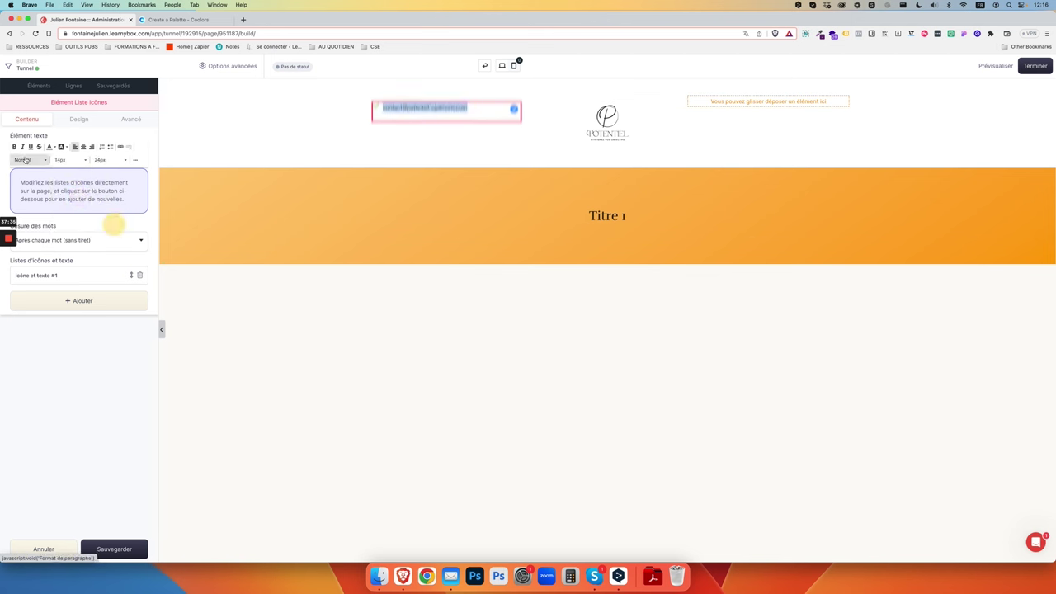
- Change the list's icon to the solid envelope
left_click(80, 121)
left_click(91, 302)
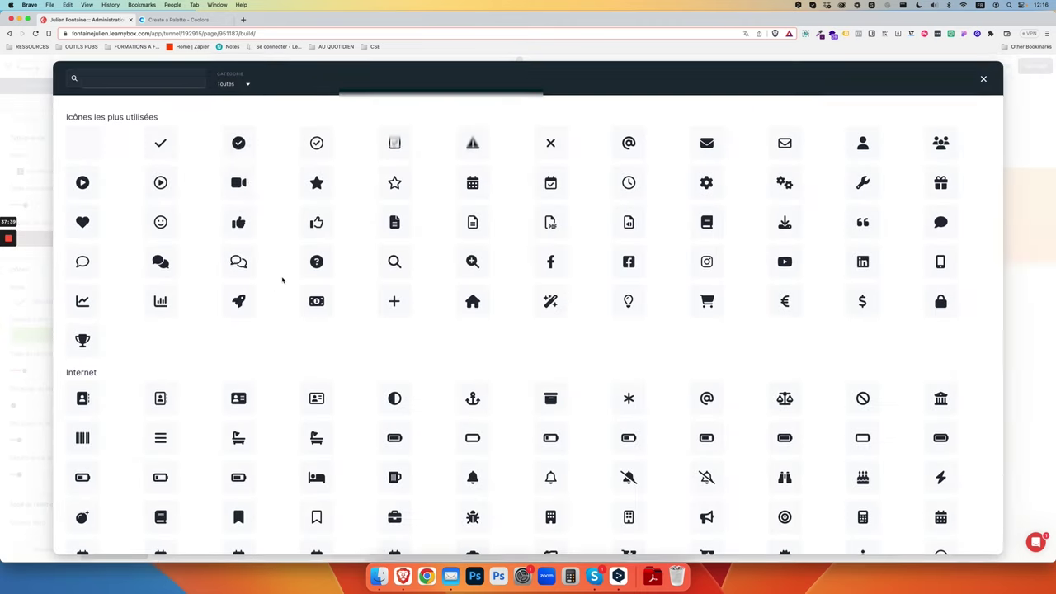
left_click(706, 144)
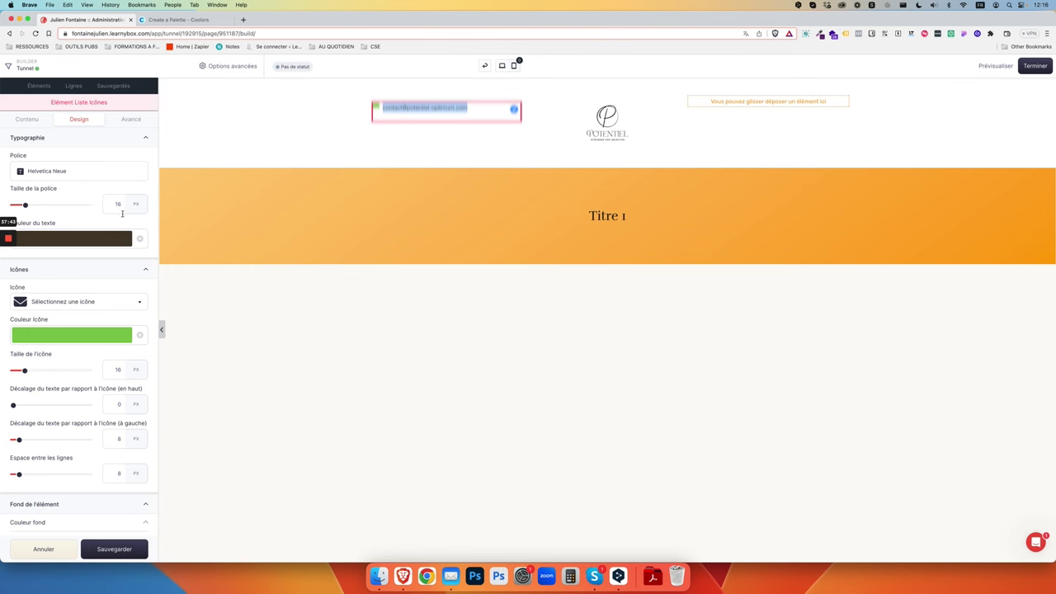
- Set the icon list's font size to 14 px and its font to Inter
double_click(118, 204)
type("14")
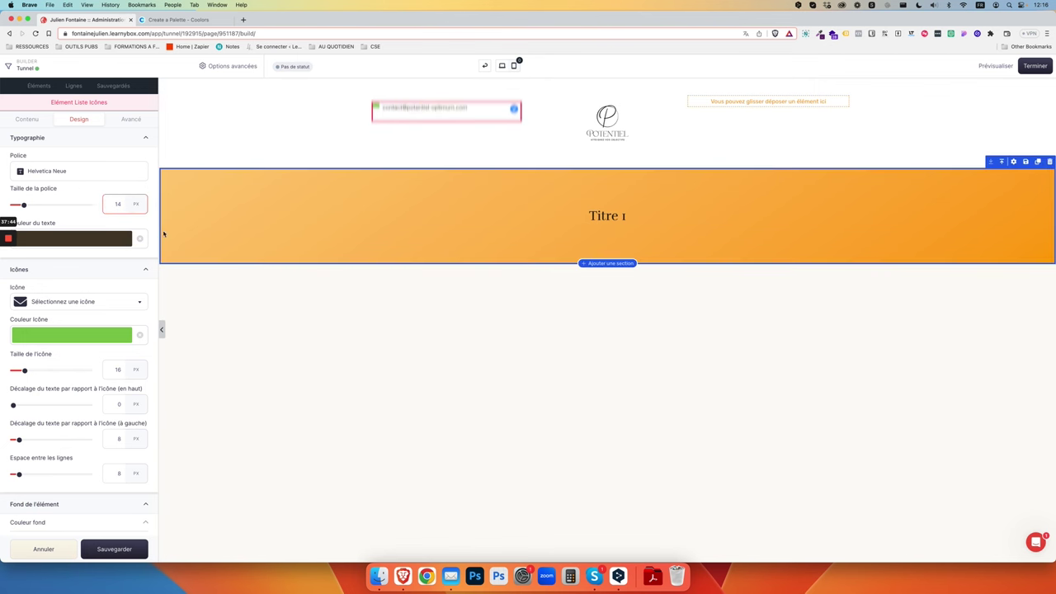
left_click(52, 171)
scroll(50, 330, "down", 3)
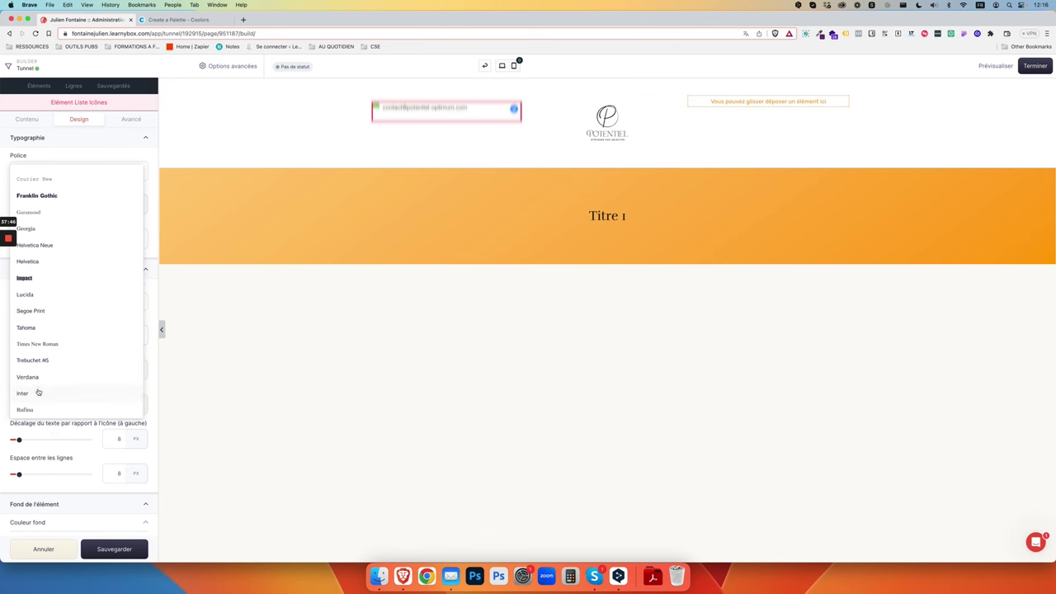
left_click(38, 392)
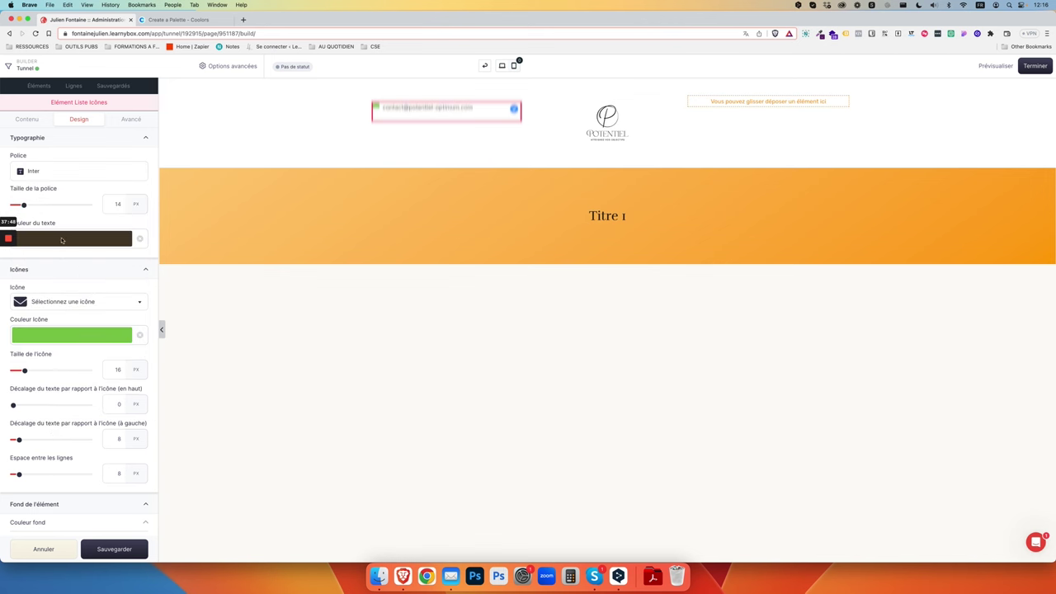
- Color the envelope icon with the theme's orange
left_click(76, 343)
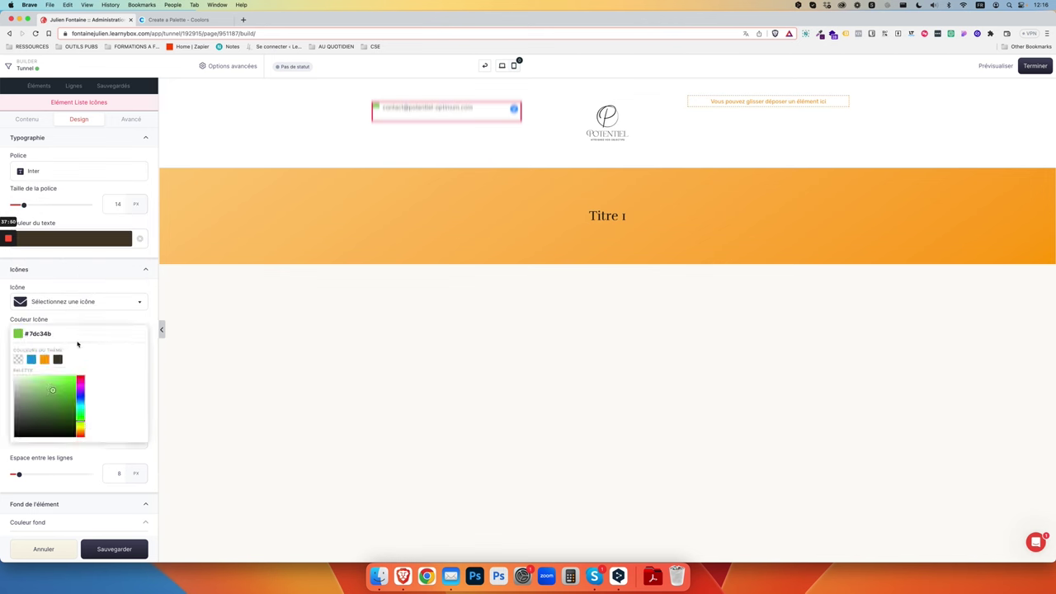
left_click(44, 359)
left_click(80, 285)
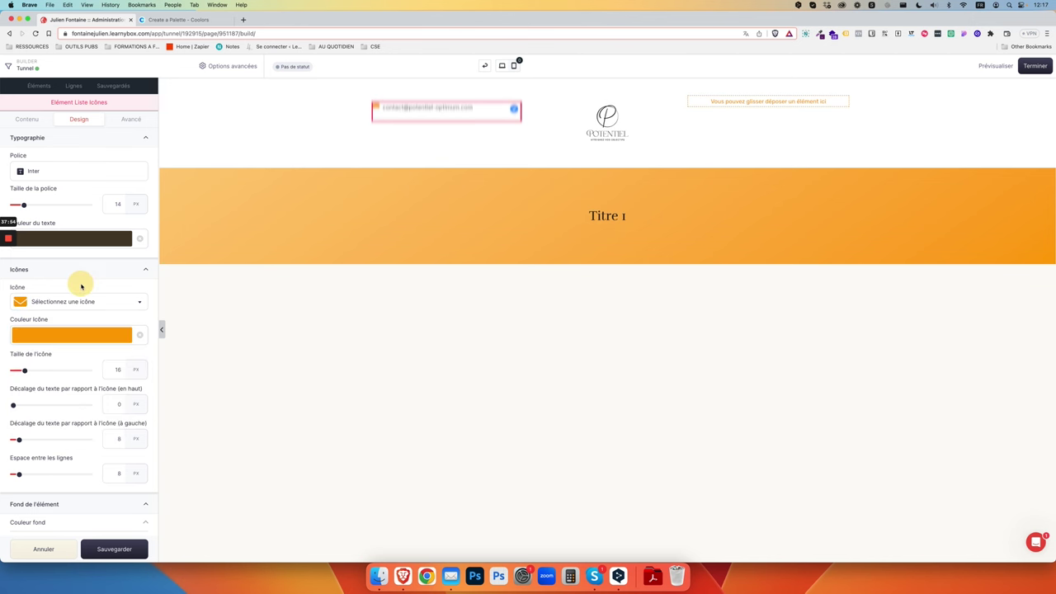
- Try several sizes for the envelope icon, ending with 20 px
double_click(117, 369)
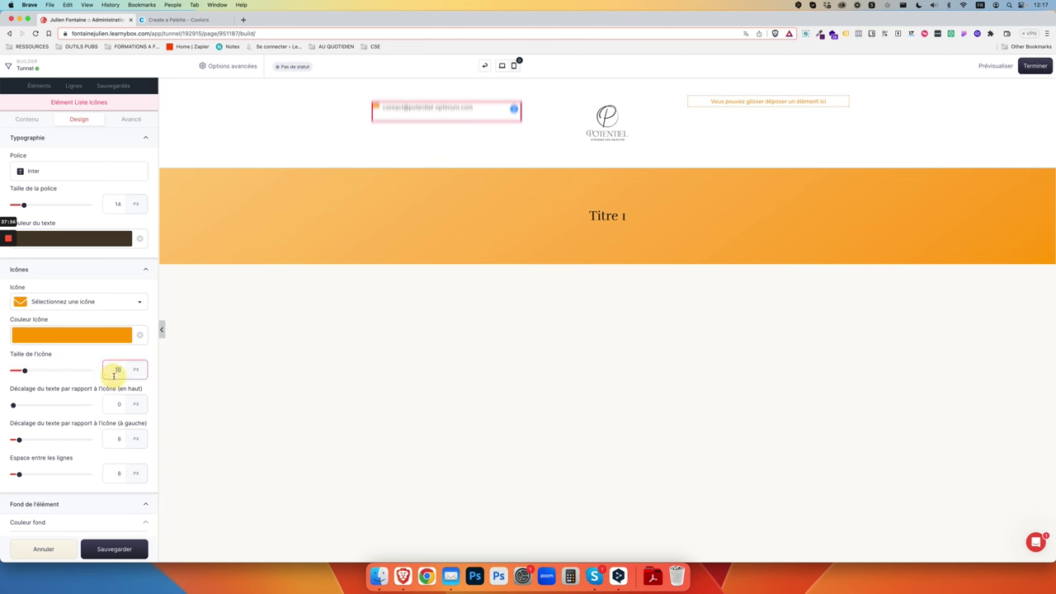
type("24")
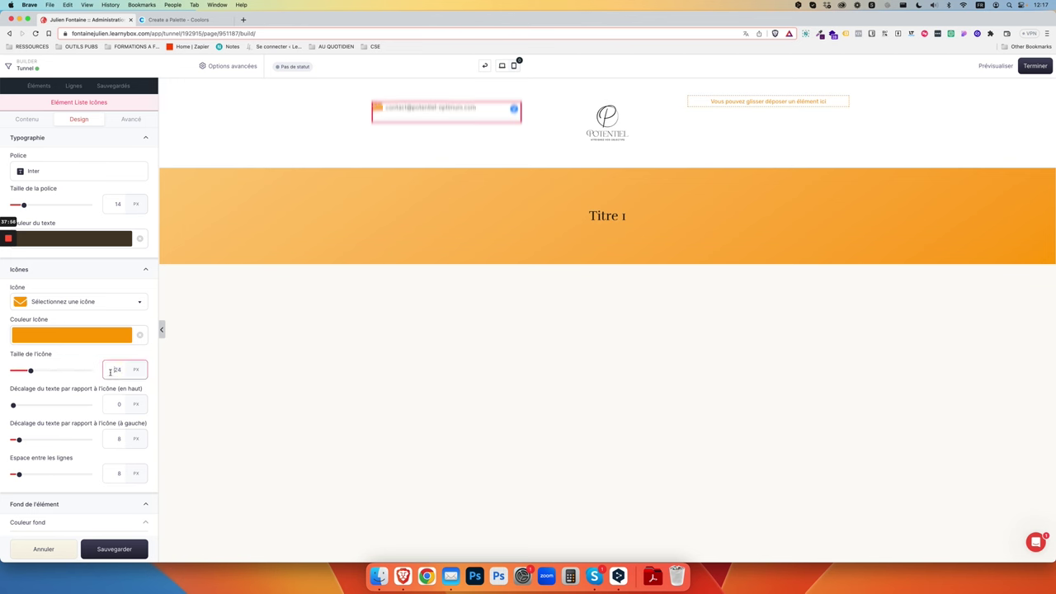
double_click(110, 372)
type("20")
double_click(114, 370)
type("2")
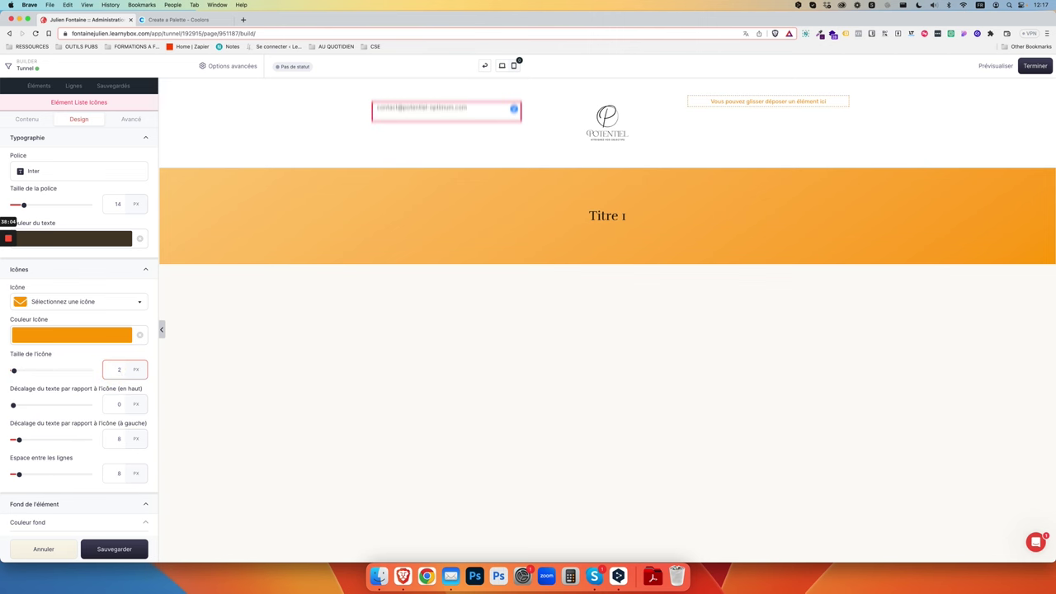
key("BackSpace")
type("100")
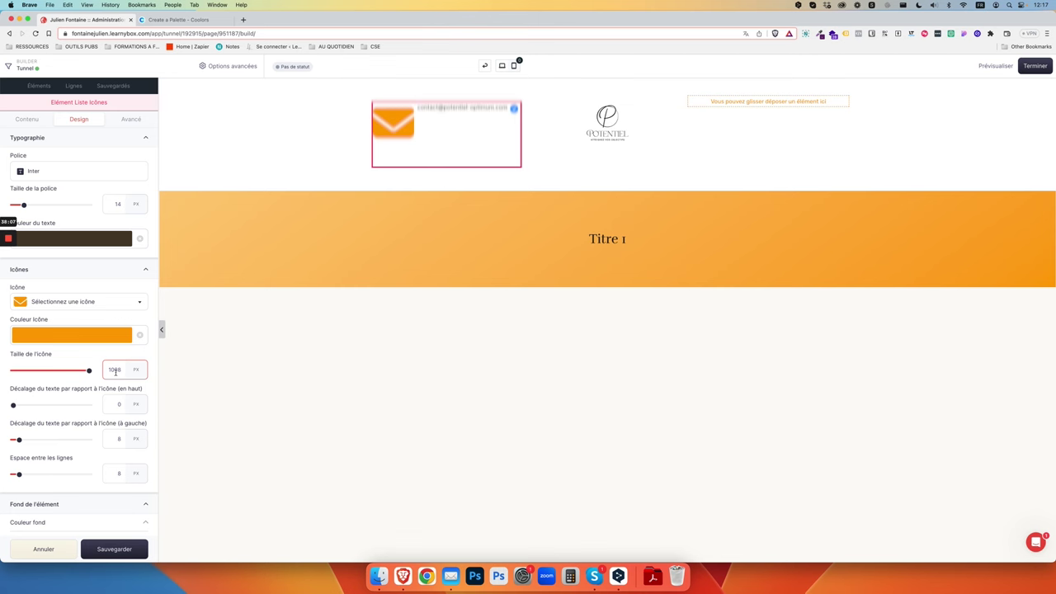
key("BackSpace")
key("BackSpace")
type("8")
key("BackSpace")
key("BackSpace")
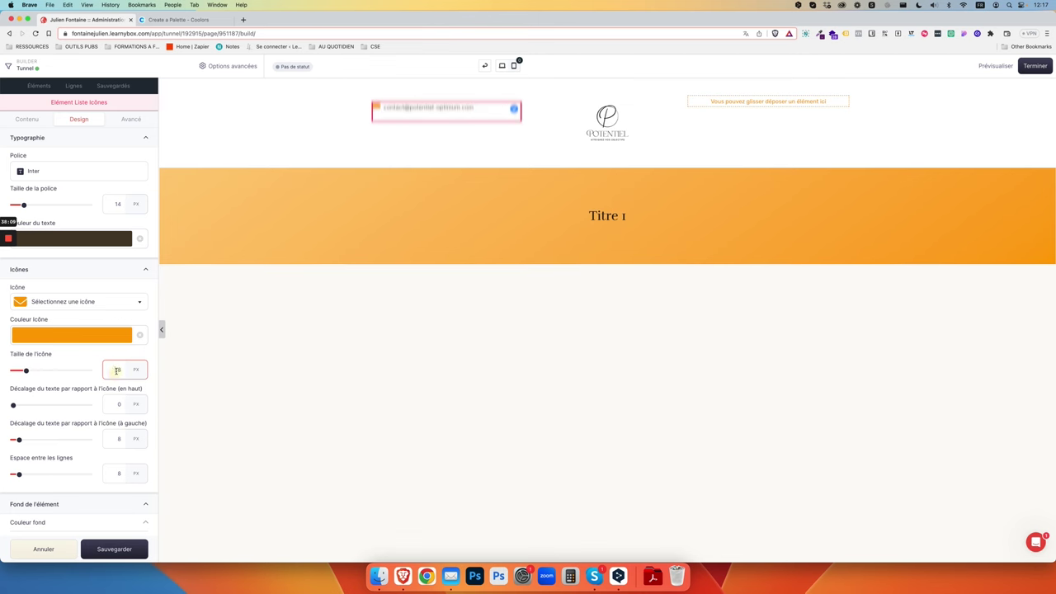
type("20")
- Set the text's left offset from the icon to 10 px and the line spacing to 0, and save the element
double_click(113, 437)
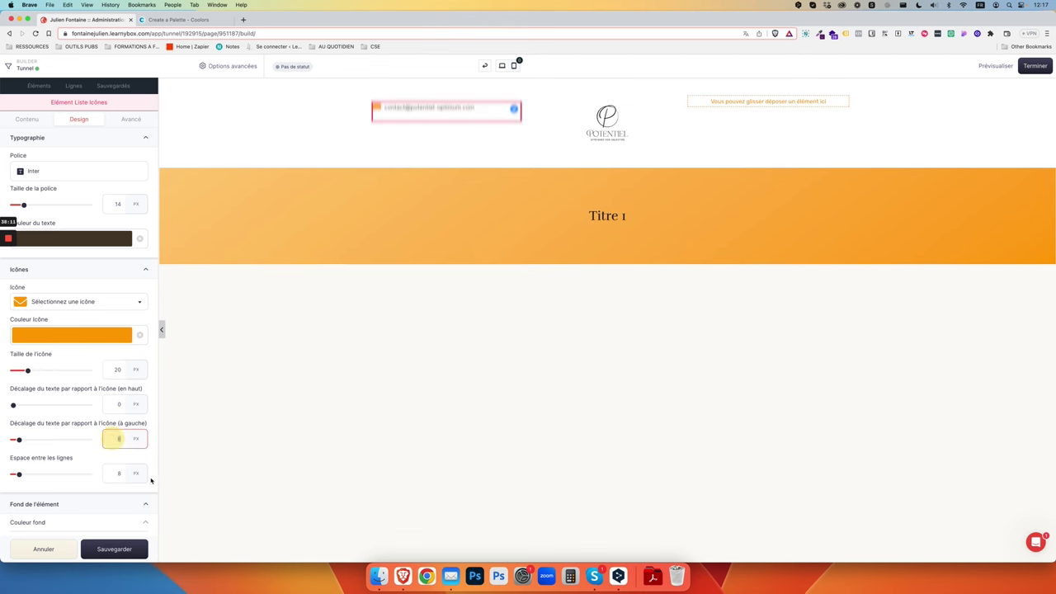
key("BackSpace")
type("10")
double_click(113, 472)
type("0")
scroll(91, 474, "down", 5)
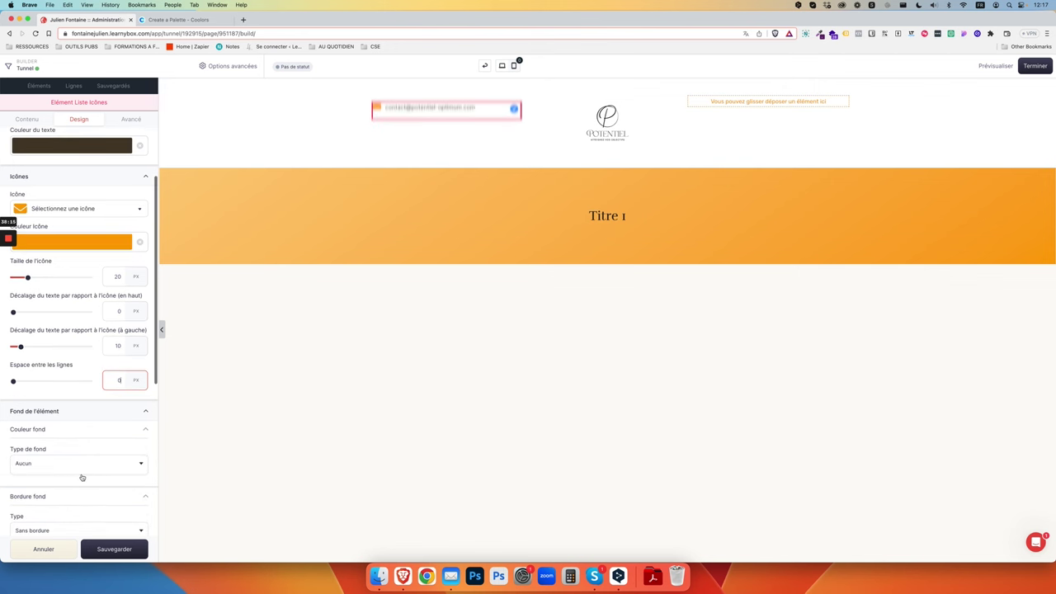
scroll(98, 406, "down", 3)
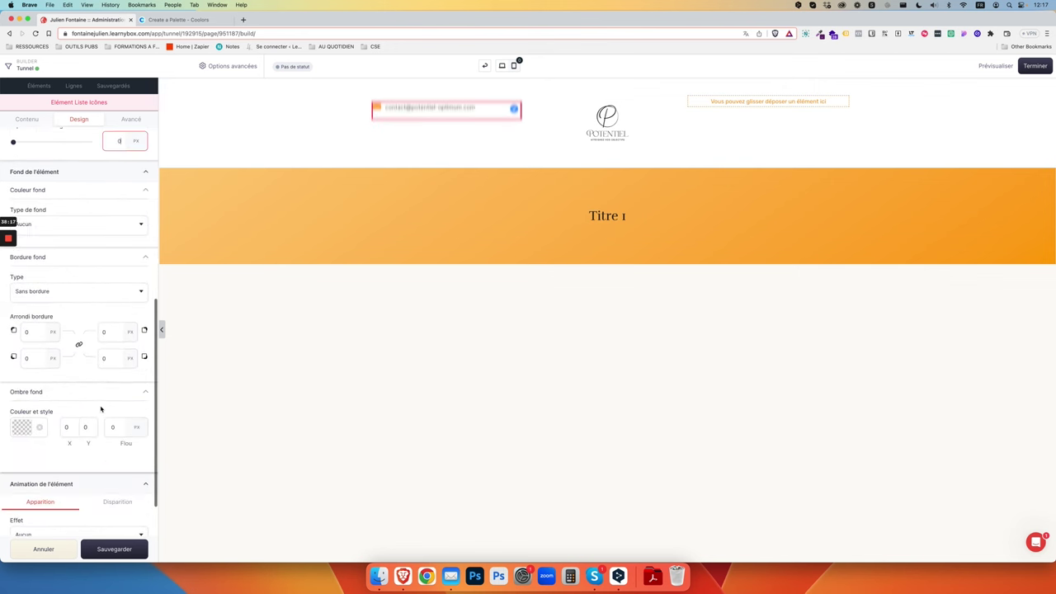
scroll(116, 417, "up", 10)
left_click(114, 548)
- Duplicate the e-mail icon list and replace the copy's text with the contact phone number, spaced in pairs of digits
left_click(495, 108)
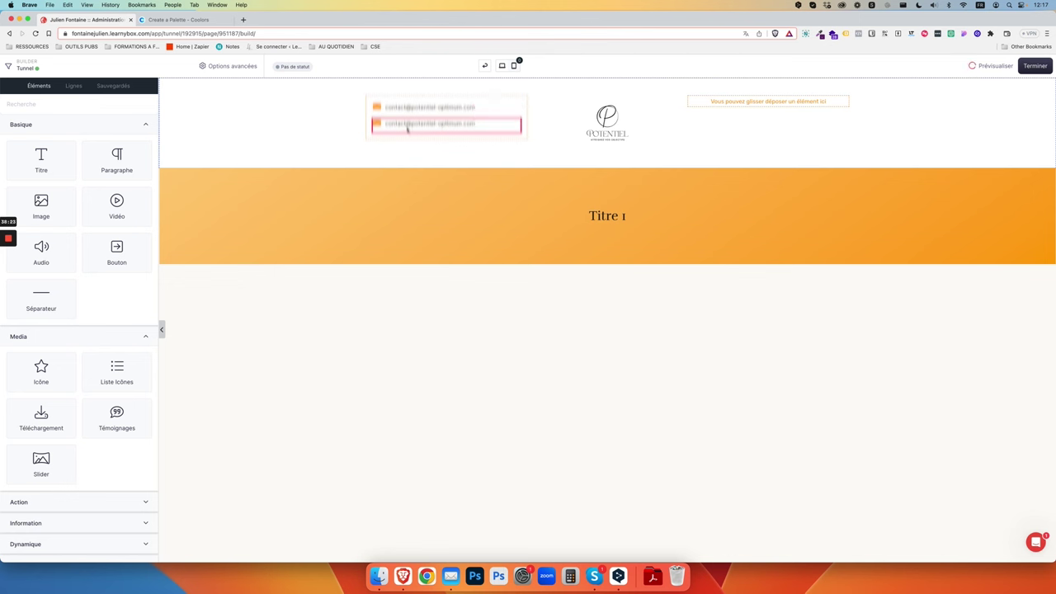
left_click(405, 127)
triple_click(384, 123)
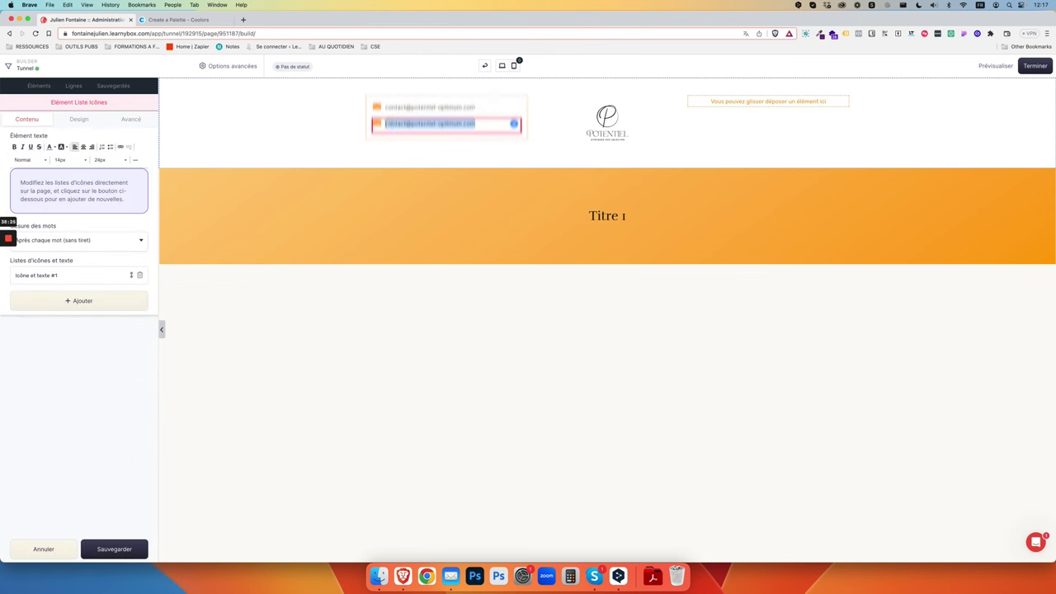
type("0600000000")
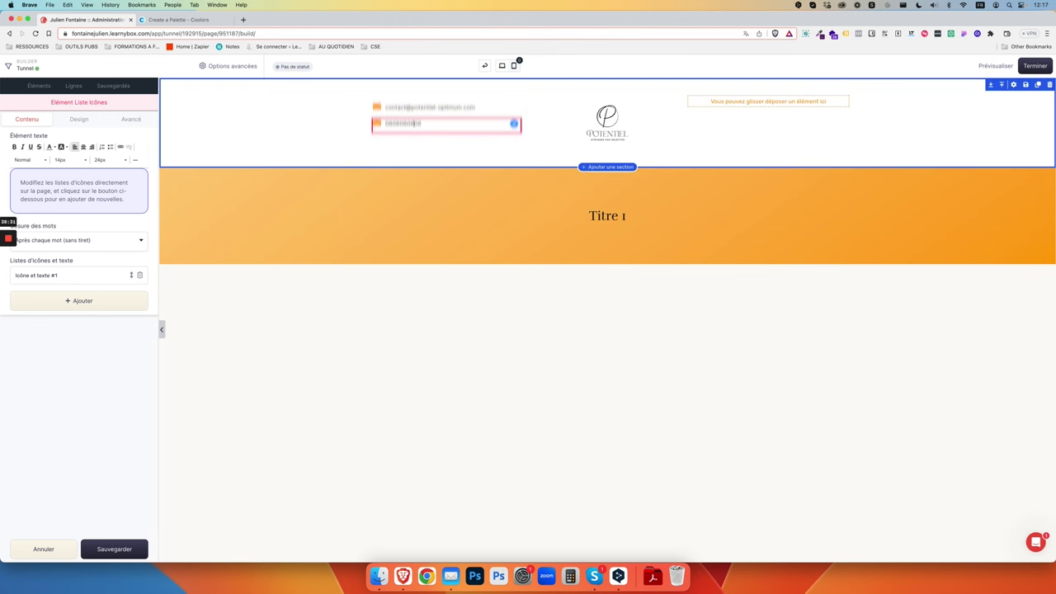
key("Right")
key("Right")
key("space")
key("Right")
key("Right")
key("space")
key("Right")
key("Right")
key("space")
- Search the icon library for "phone", give the phone number the plain handset icon, and set its size to 18 px
left_click(80, 119)
left_click(83, 303)
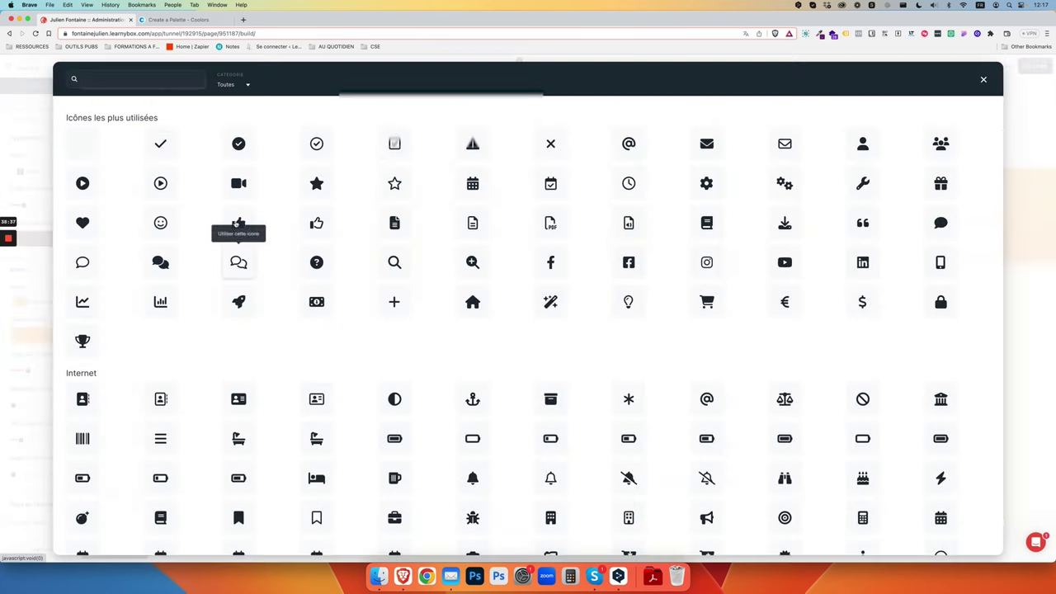
type("phone")
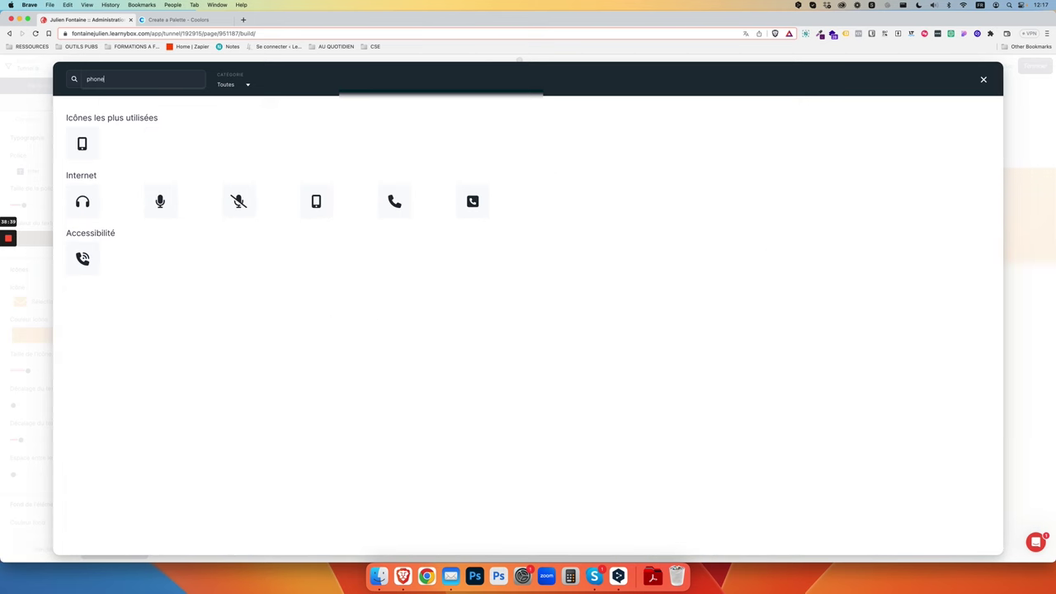
left_click(395, 201)
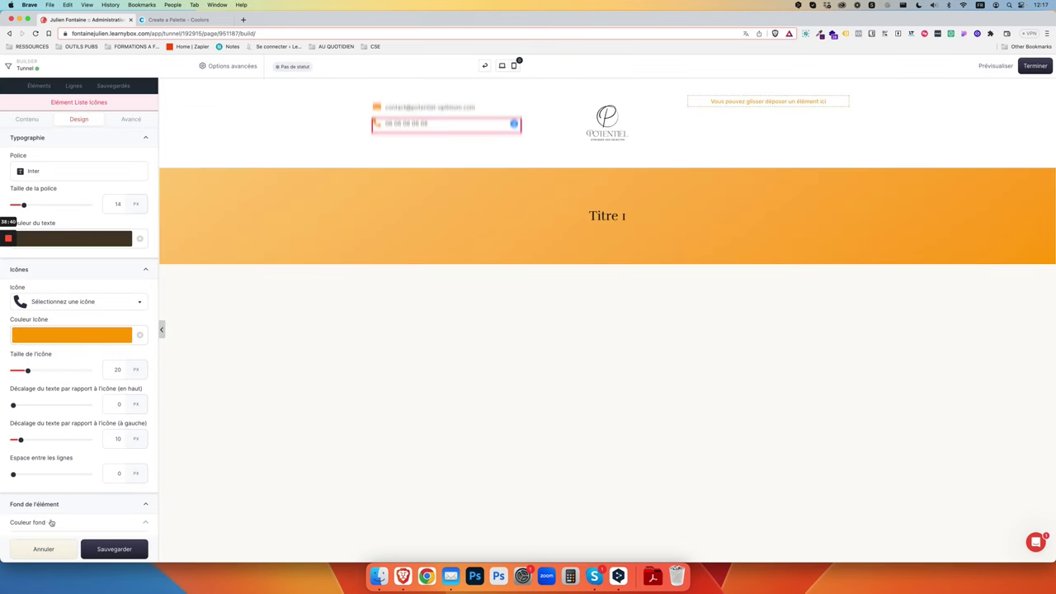
double_click(116, 369)
type("18")
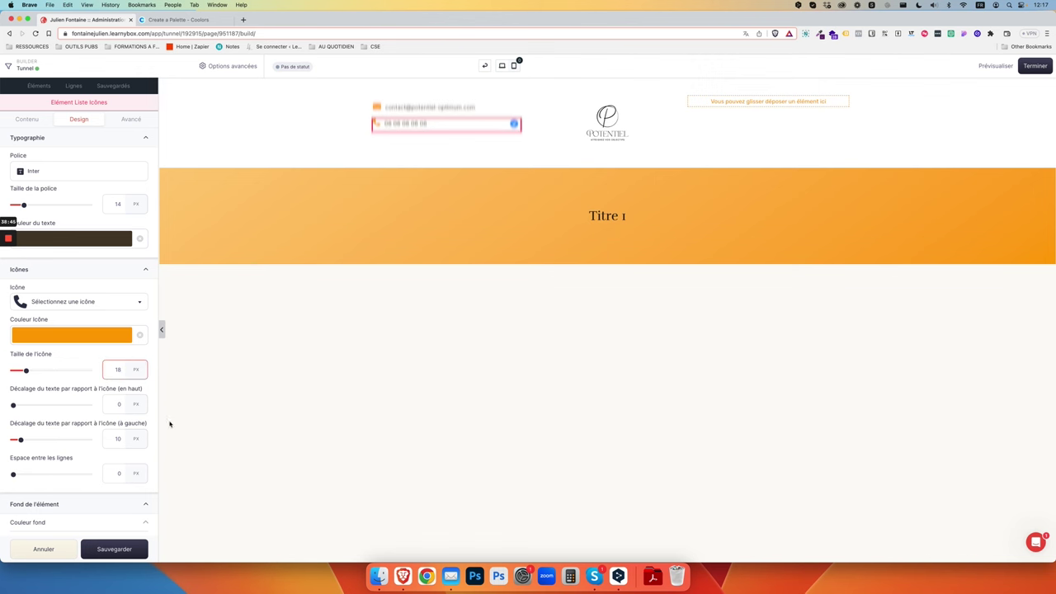
- Set the e-mail entry's envelope icon size to 18 px
left_click(448, 111)
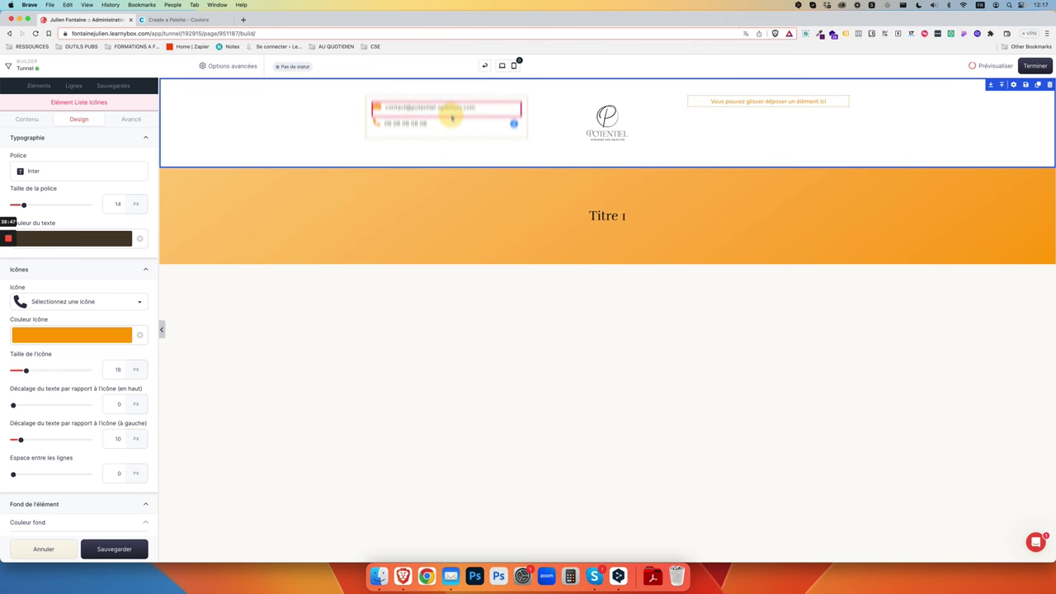
left_click(79, 119)
double_click(116, 369)
type("18")
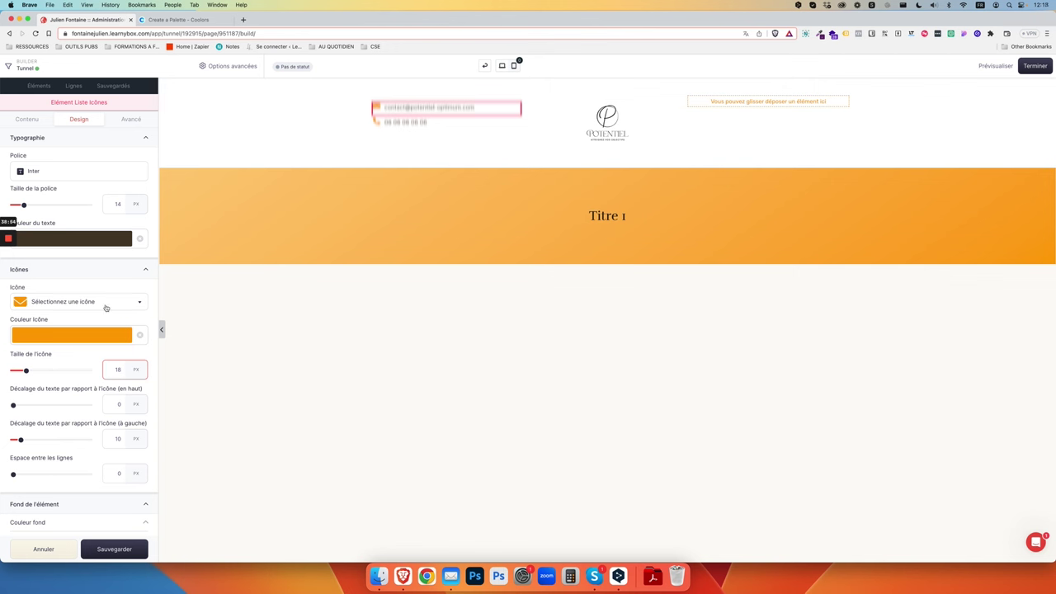
- Set the line height of the e-mail text to 18px
left_click(26, 120)
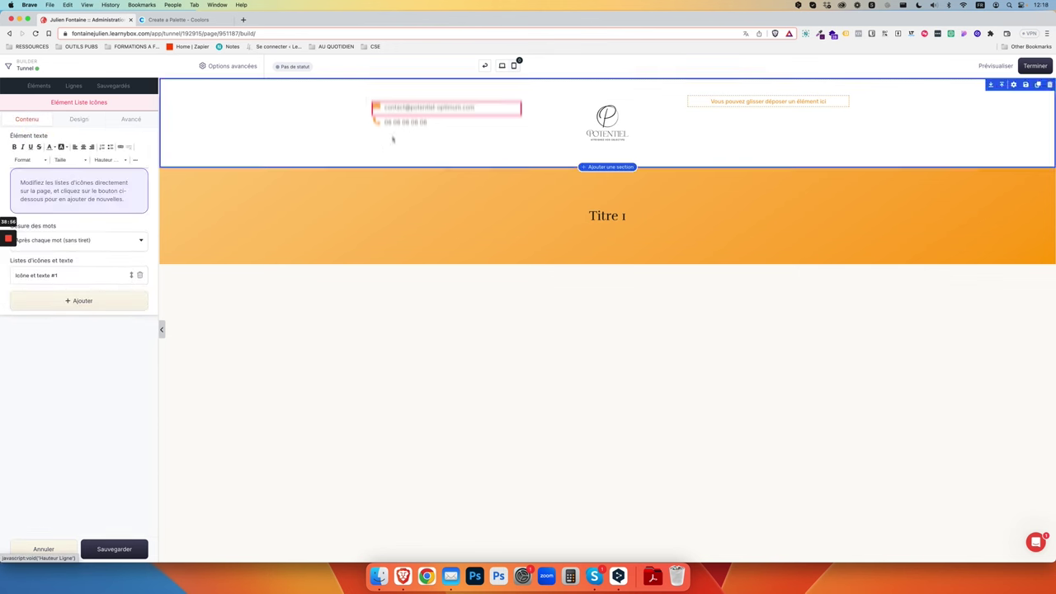
triple_click(412, 107)
left_click(113, 161)
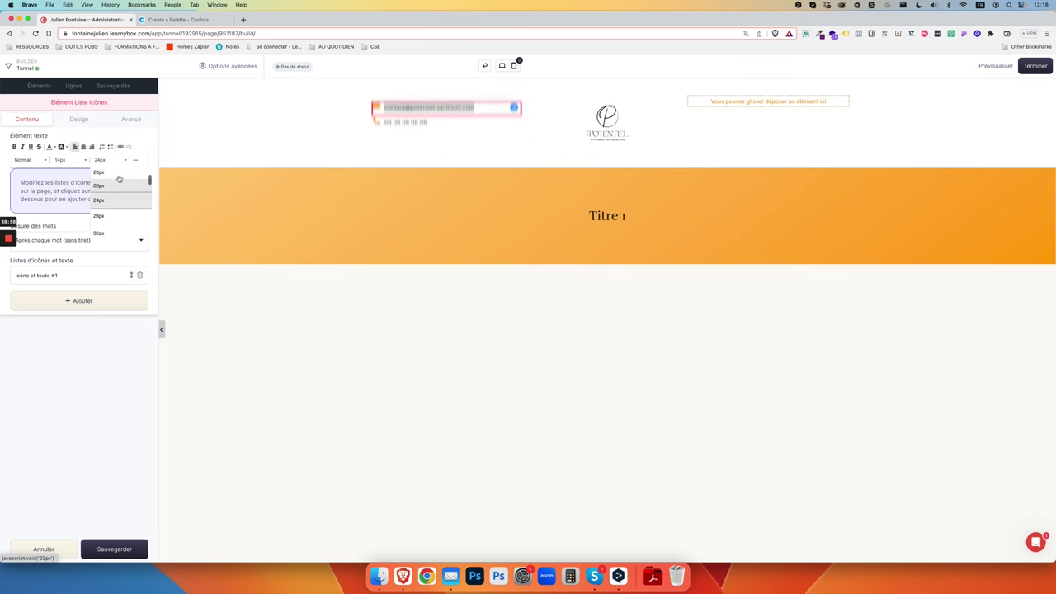
left_click(116, 173)
left_click(116, 162)
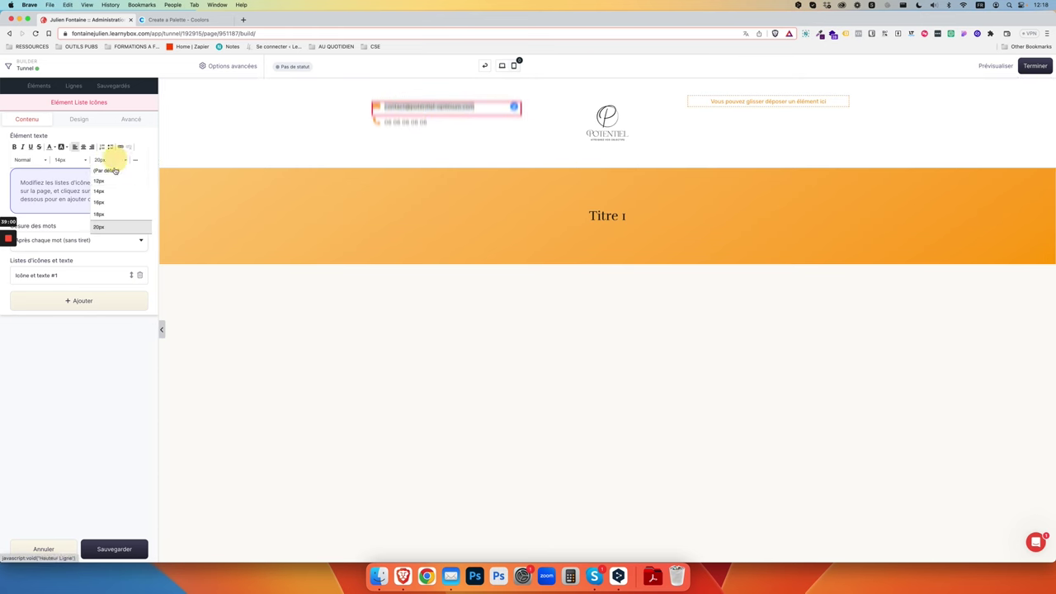
left_click(118, 217)
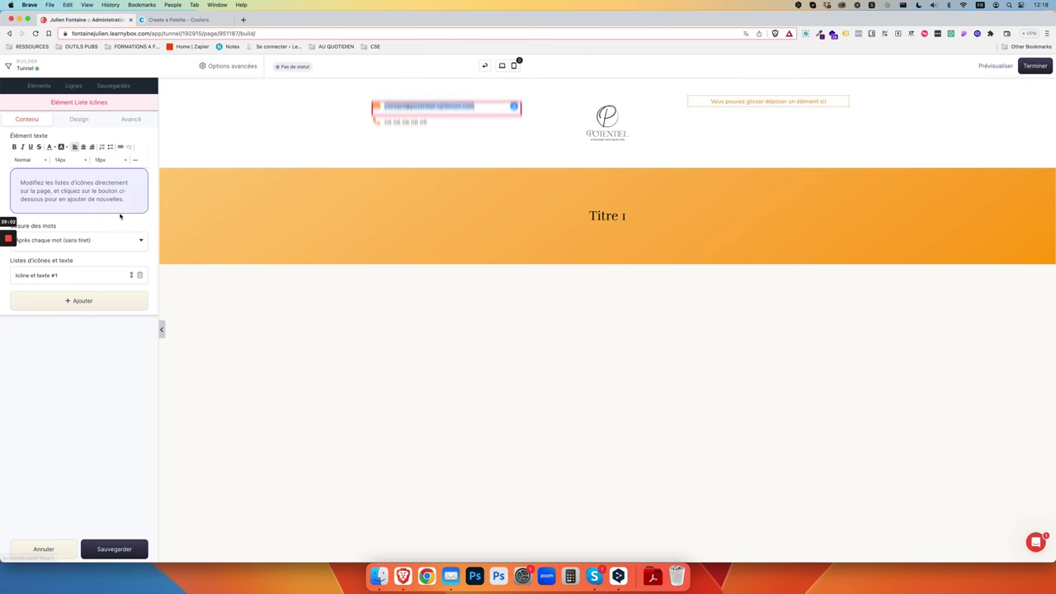
- Set the line height of the phone number text to 18px and save the element
left_click(426, 122)
left_click_drag(426, 122, 207, 139)
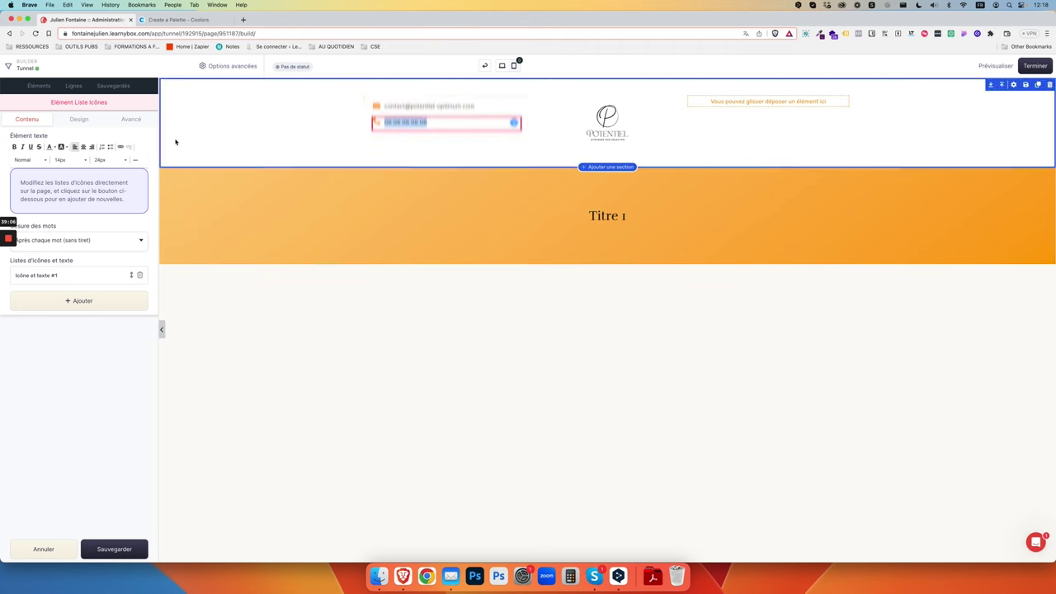
left_click(103, 159)
left_click(115, 183)
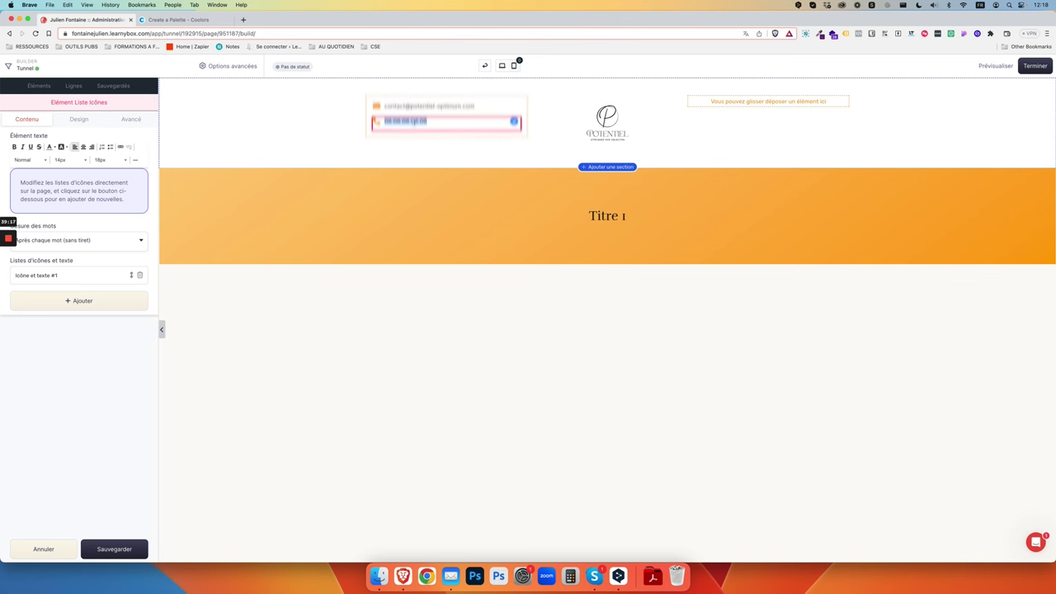
left_click(126, 543)
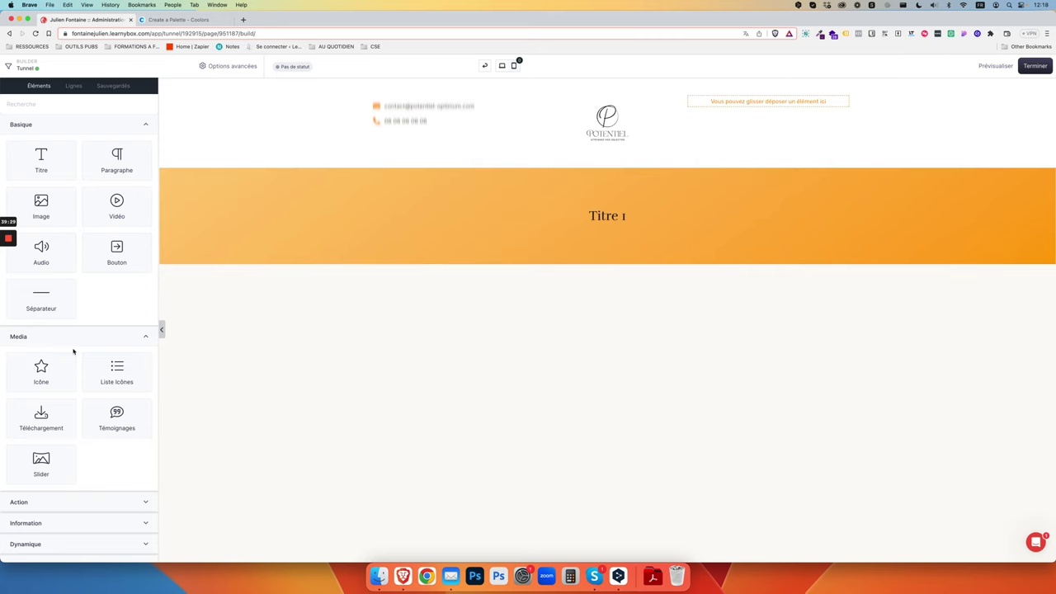
- Add a button to the empty header column beside the logo and align it right
left_click_drag(115, 257, 768, 107)
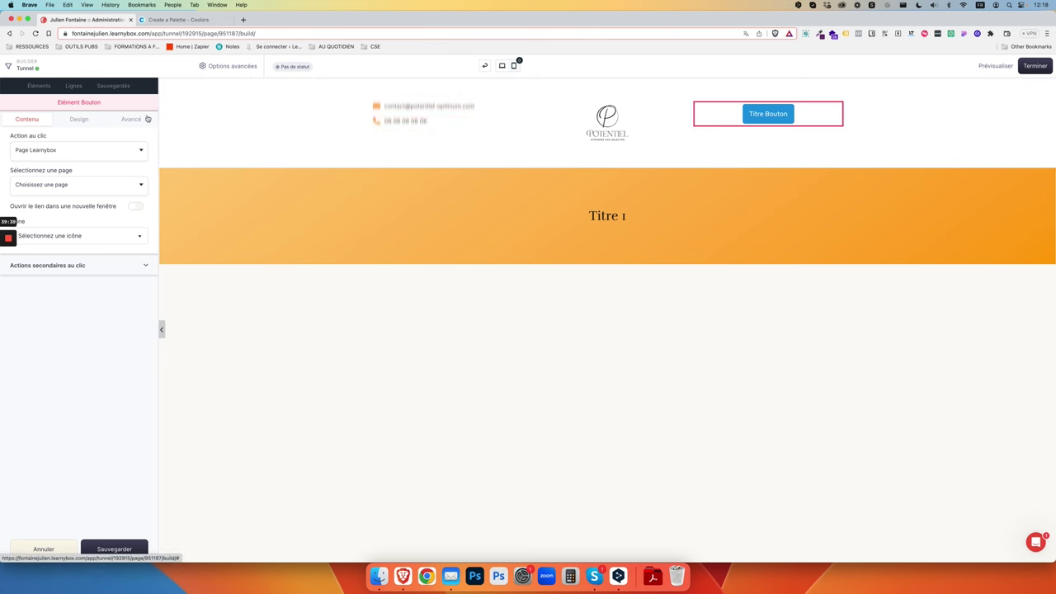
left_click(78, 119)
left_click(42, 217)
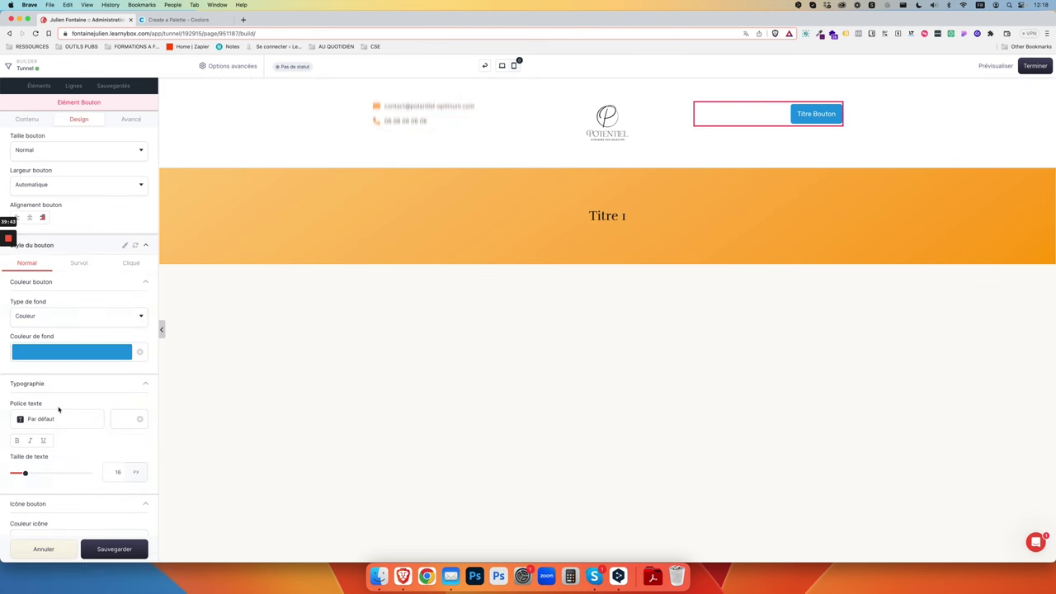
- Format the button text in the Inter font, bold, at 14 px
left_click(54, 420)
scroll(60, 455, "down", 5)
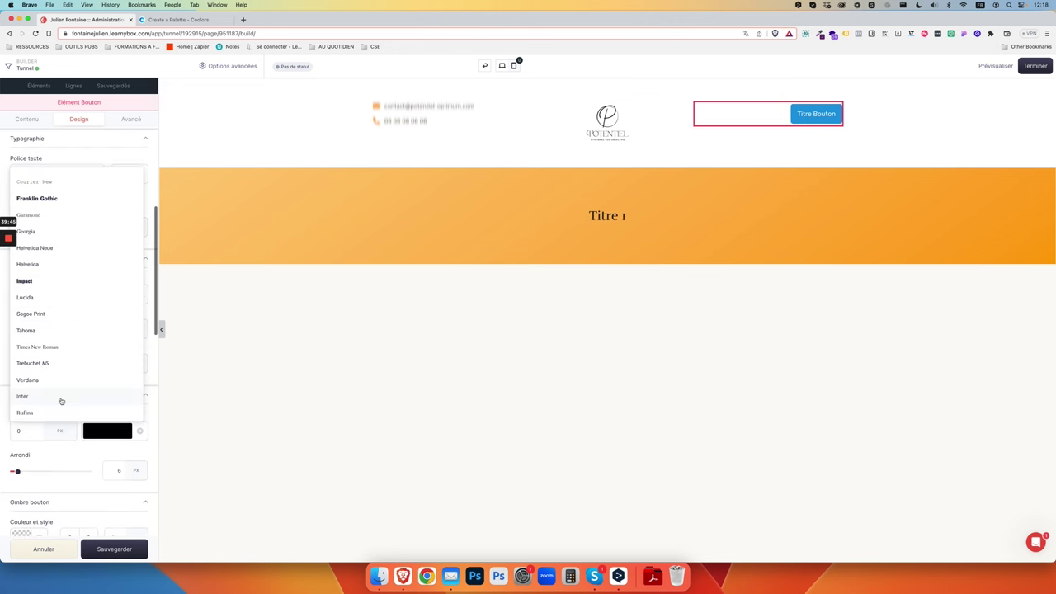
left_click(59, 401)
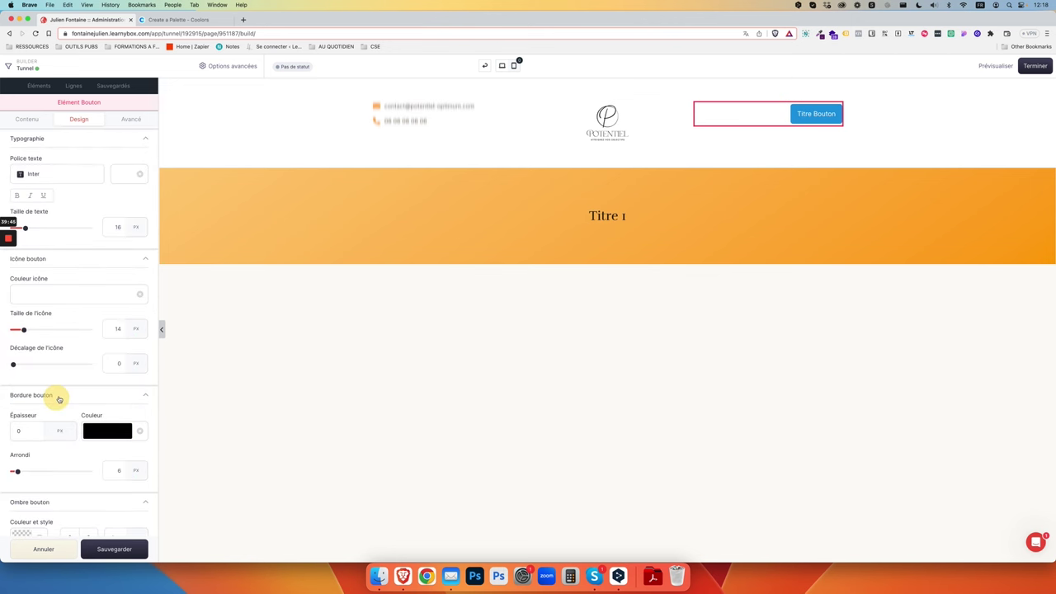
left_click(118, 228)
type("14")
left_click(17, 196)
- Set the button's border colour to the blue theme colour
scroll(117, 328, "down", 3)
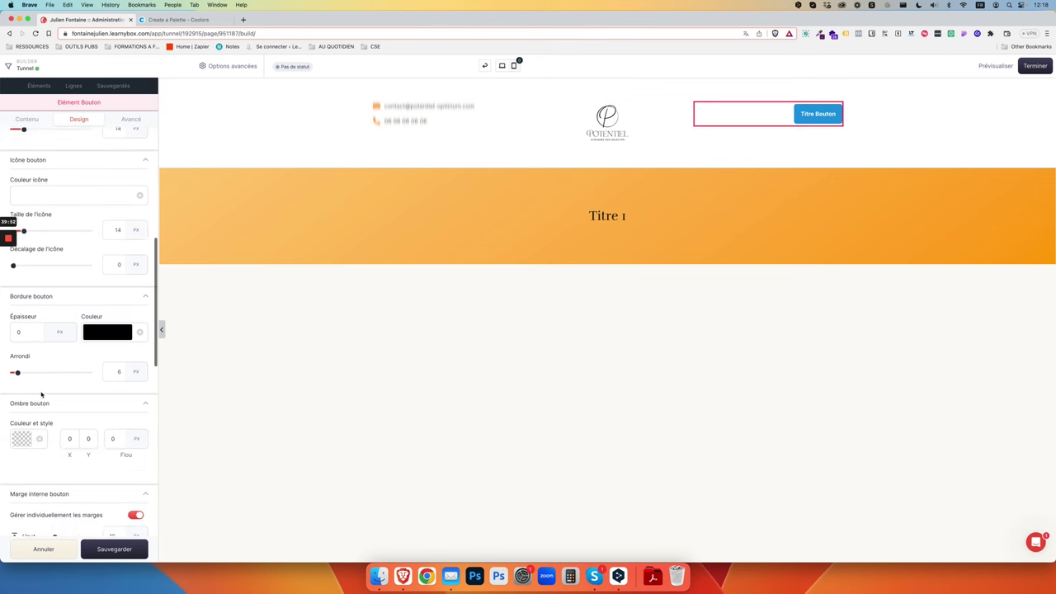
left_click(108, 331)
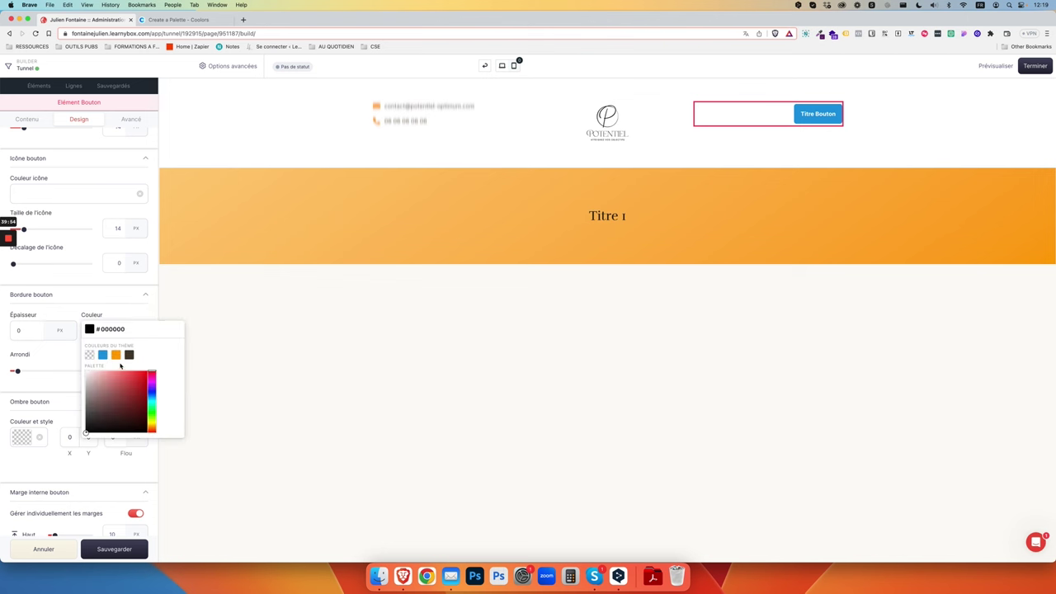
left_click(102, 355)
left_click(51, 356)
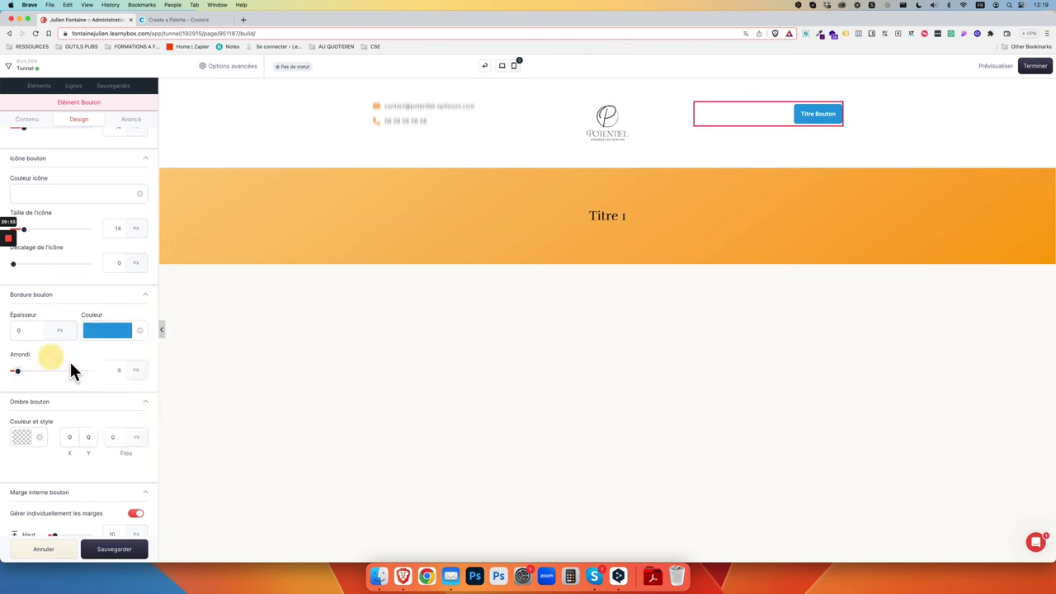
- Give the button a shadow in the theme blue with X 0, Y 0, blur 25 px and 25% opacity
left_click(22, 438)
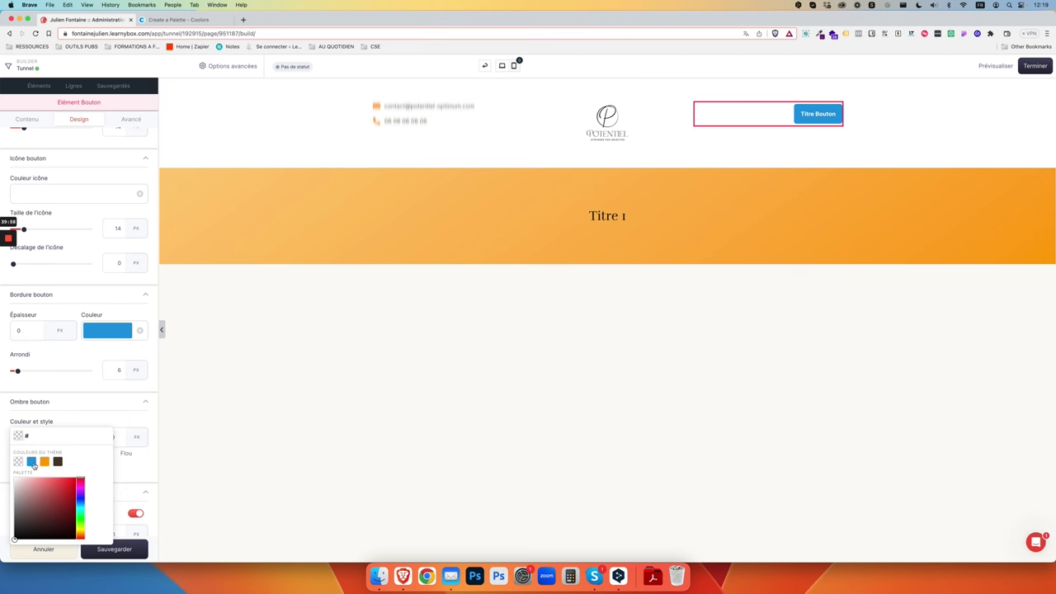
left_click(33, 464)
left_click(52, 419)
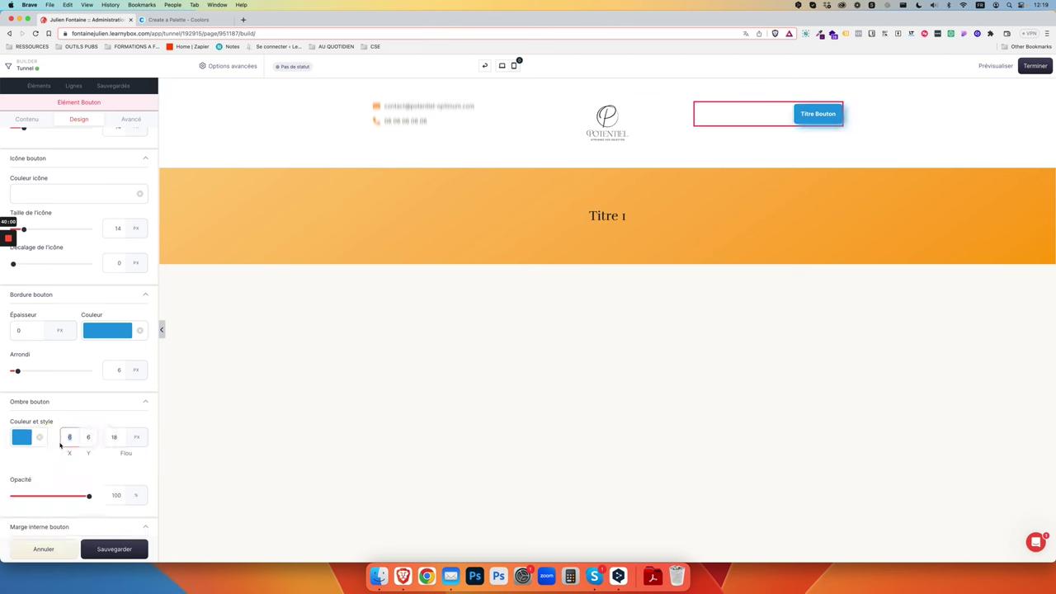
type("0")
key("Tab")
type("0")
key("Tab")
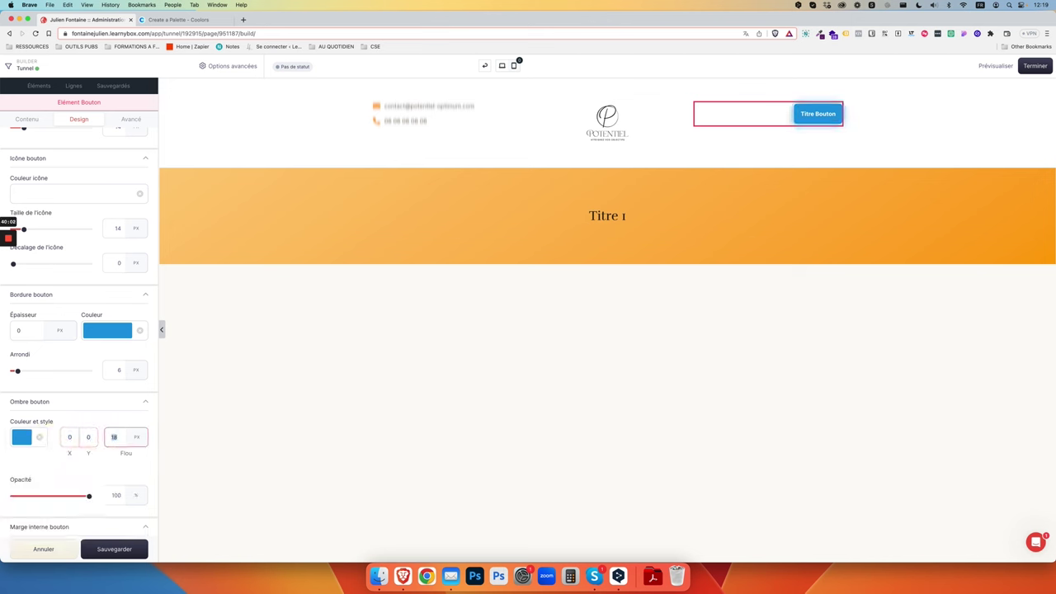
type("25")
double_click(115, 495)
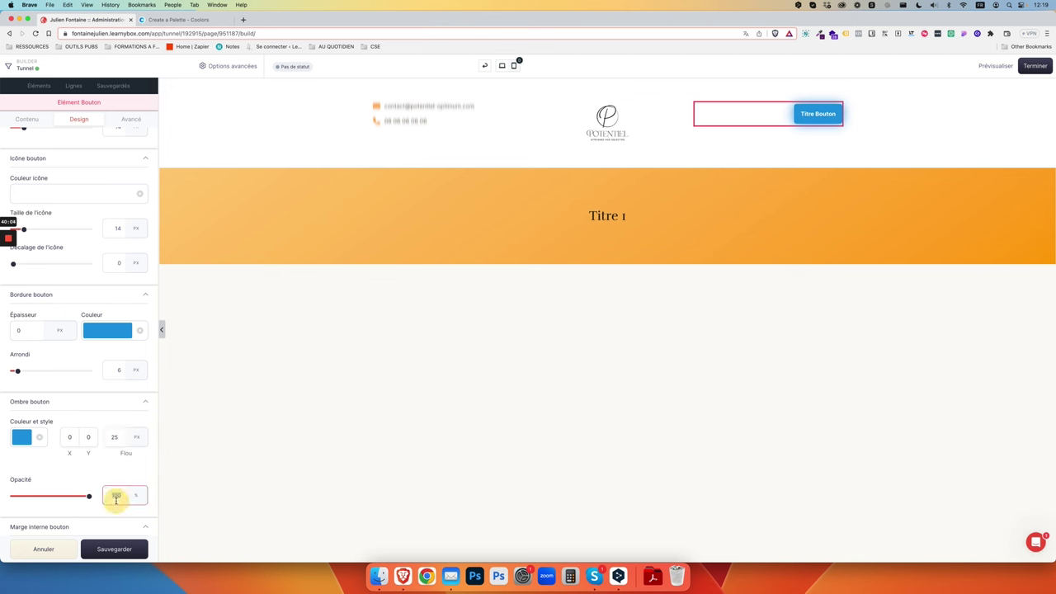
type("25")
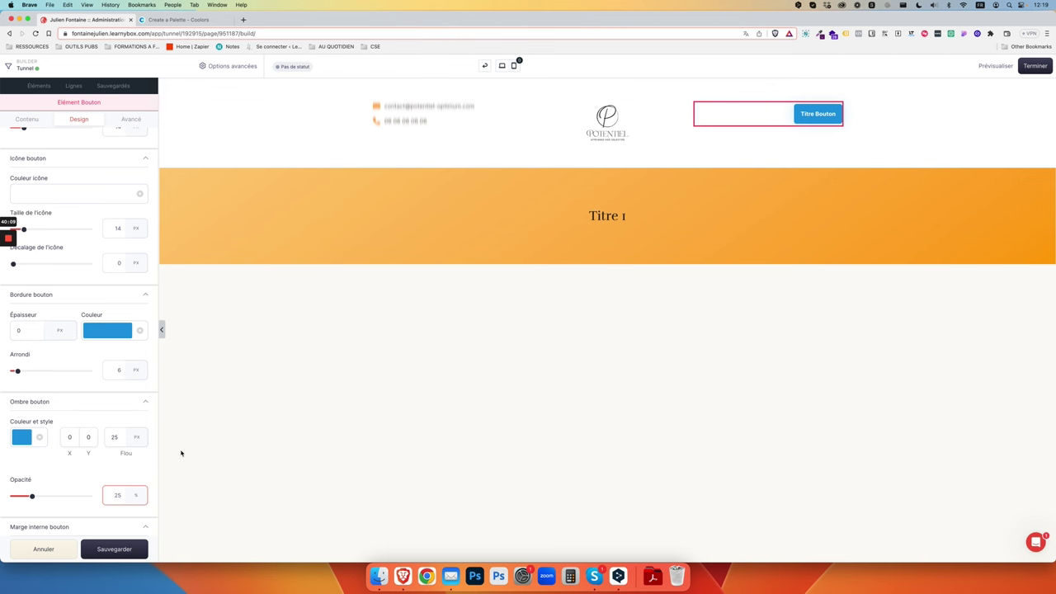
- Copy the button's normal style to its hover and clicked states and check the settings in those states
scroll(100, 187, "up", 5)
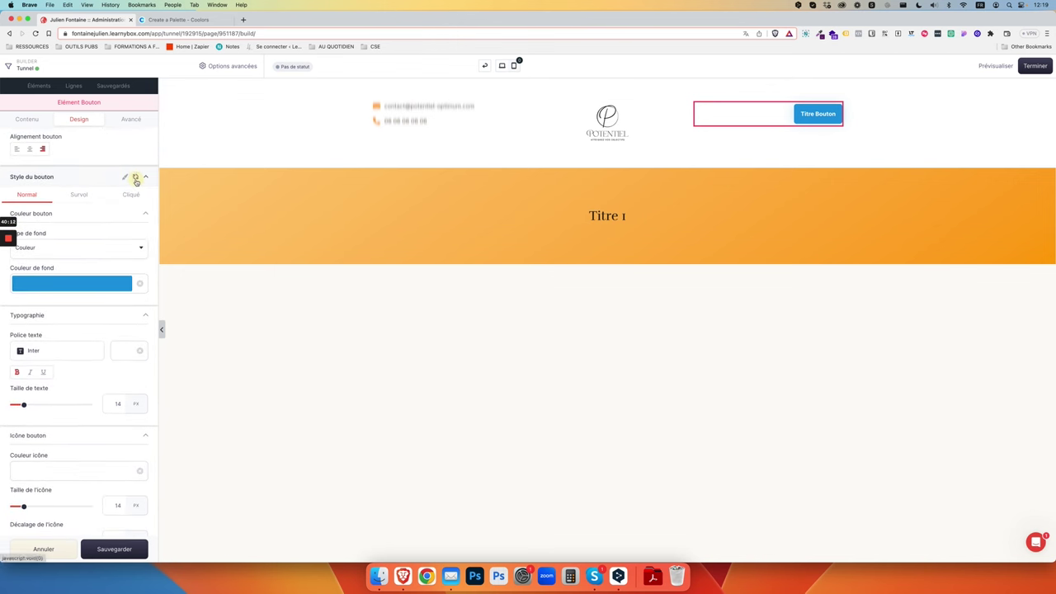
left_click(81, 196)
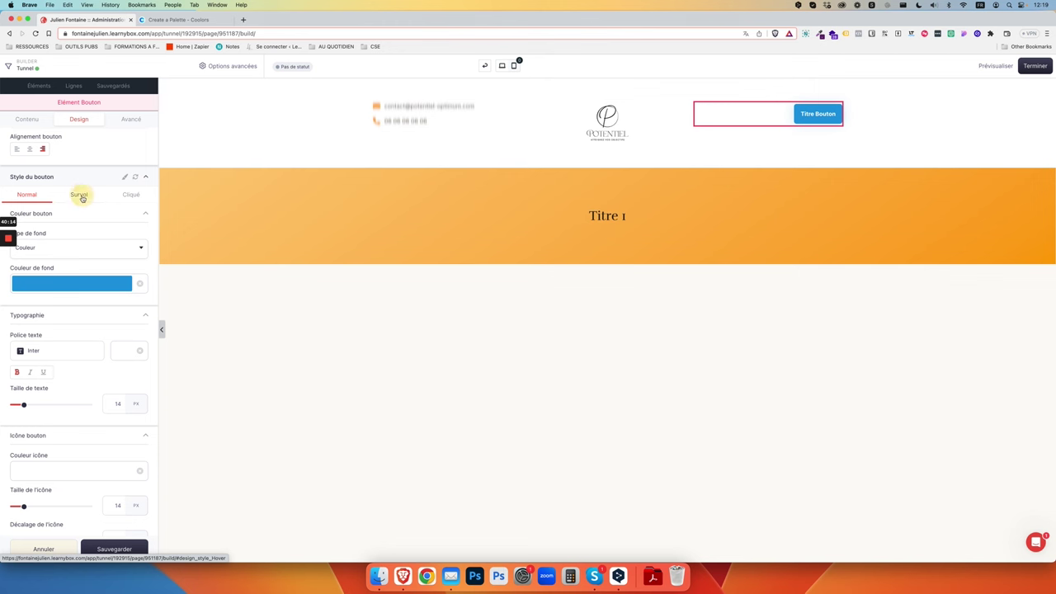
left_click(130, 196)
scroll(110, 346, "down", 8)
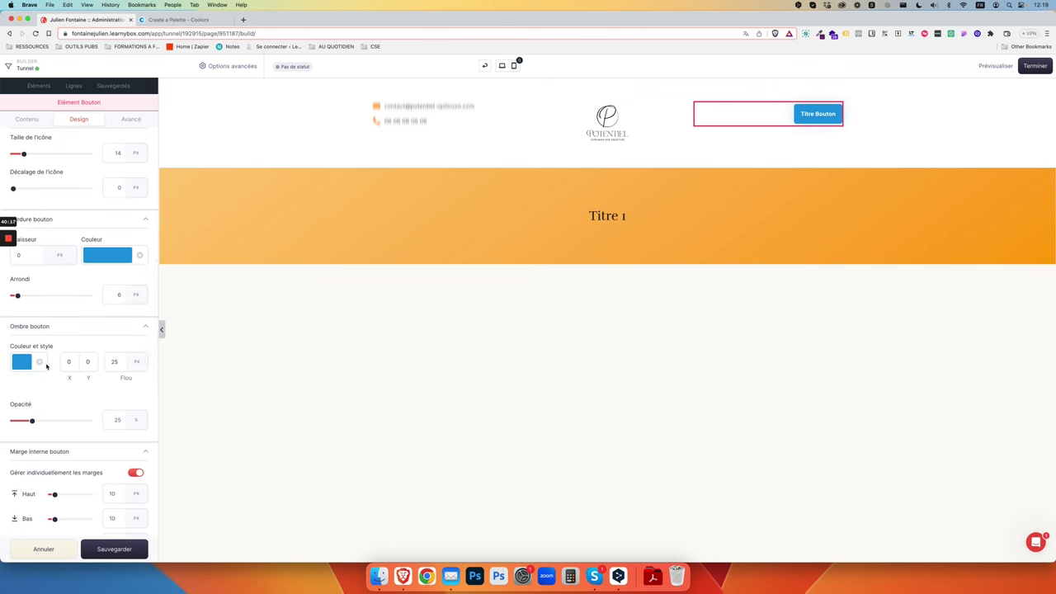
scroll(42, 363, "up", 5)
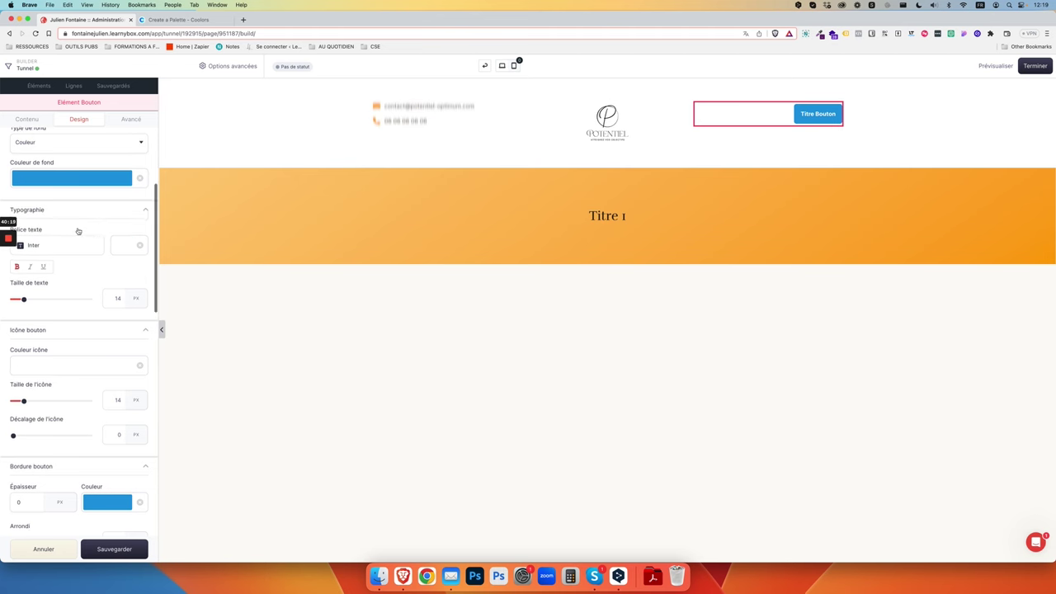
scroll(82, 230, "up", 3)
left_click(79, 219)
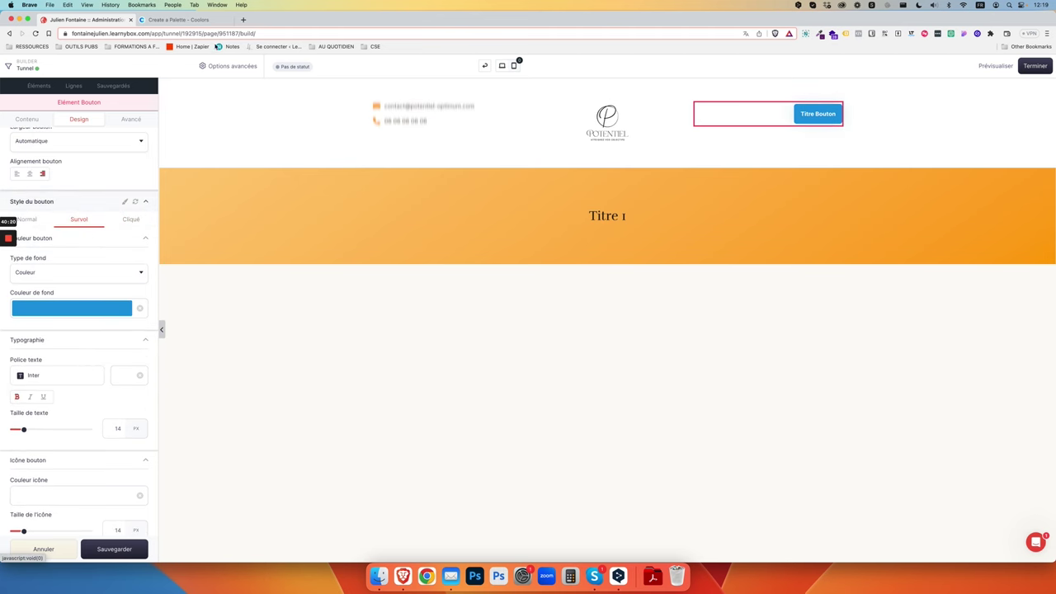
- Copy the blue 1B98E0 from the Coolors palette and look up its shades and tints on color-hex.com
left_click(178, 19)
left_click(923, 458)
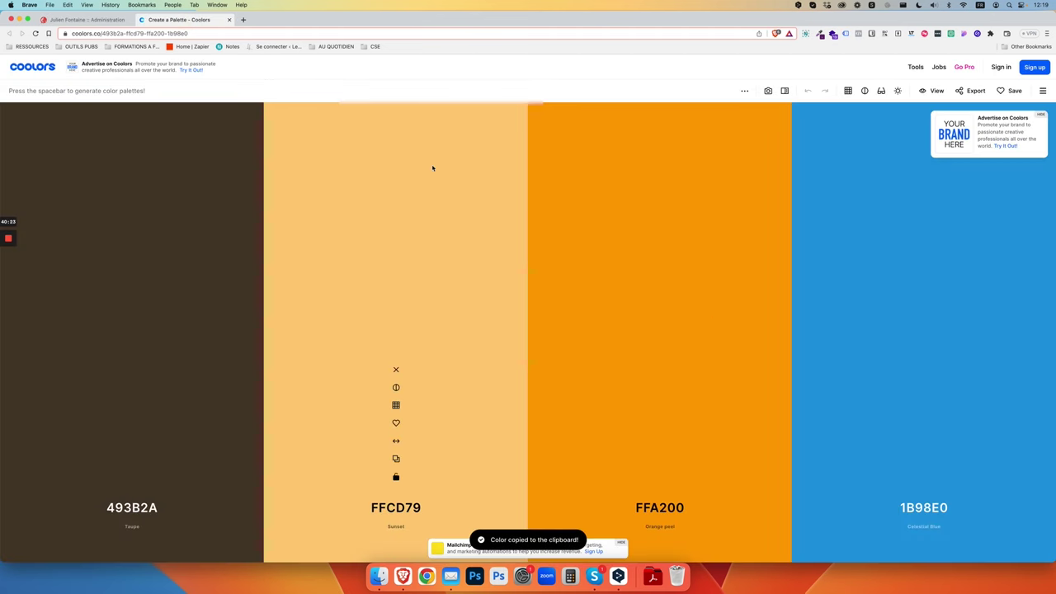
left_click(242, 19)
type("color-hex.com/216-web-safe-colors/")
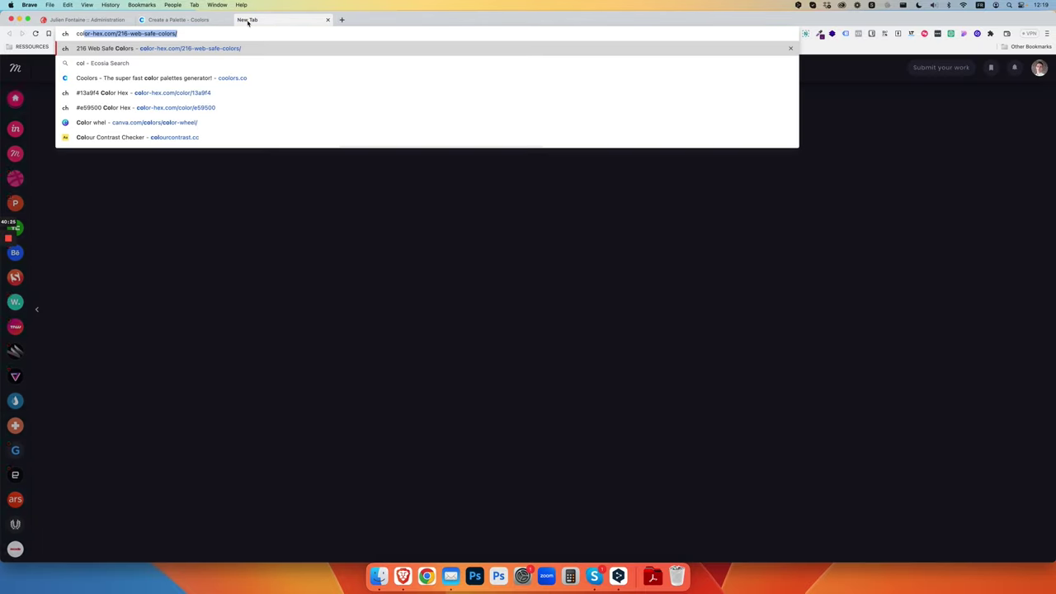
key("Return")
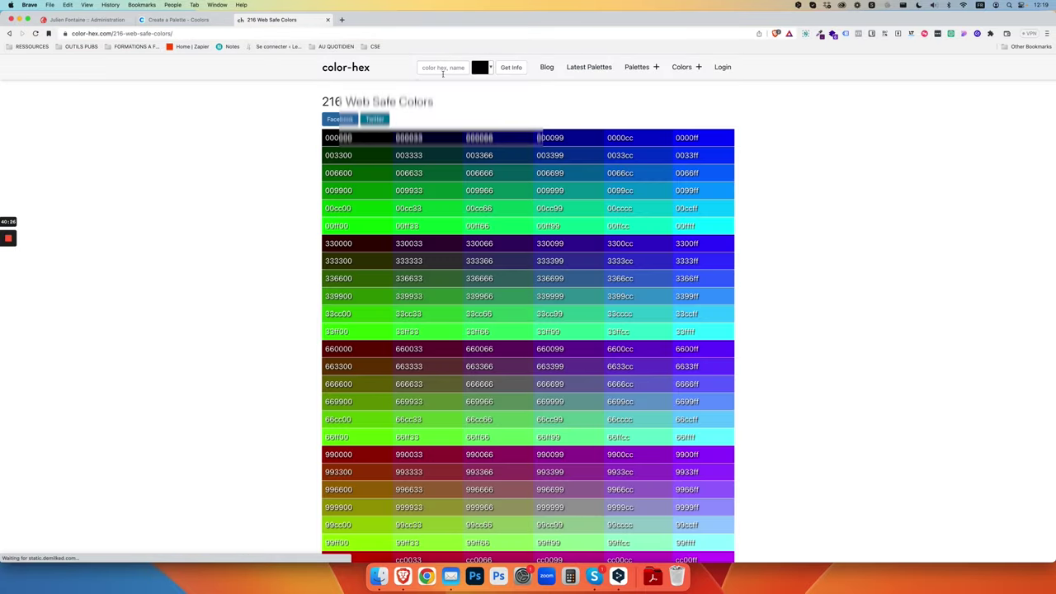
left_click(442, 70)
key("super+v")
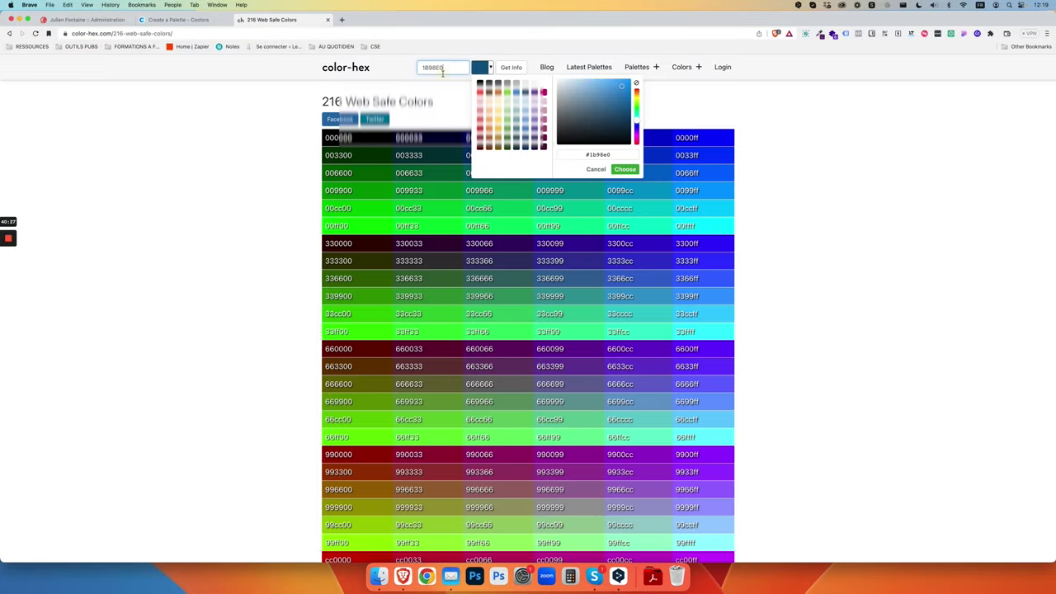
key("Return")
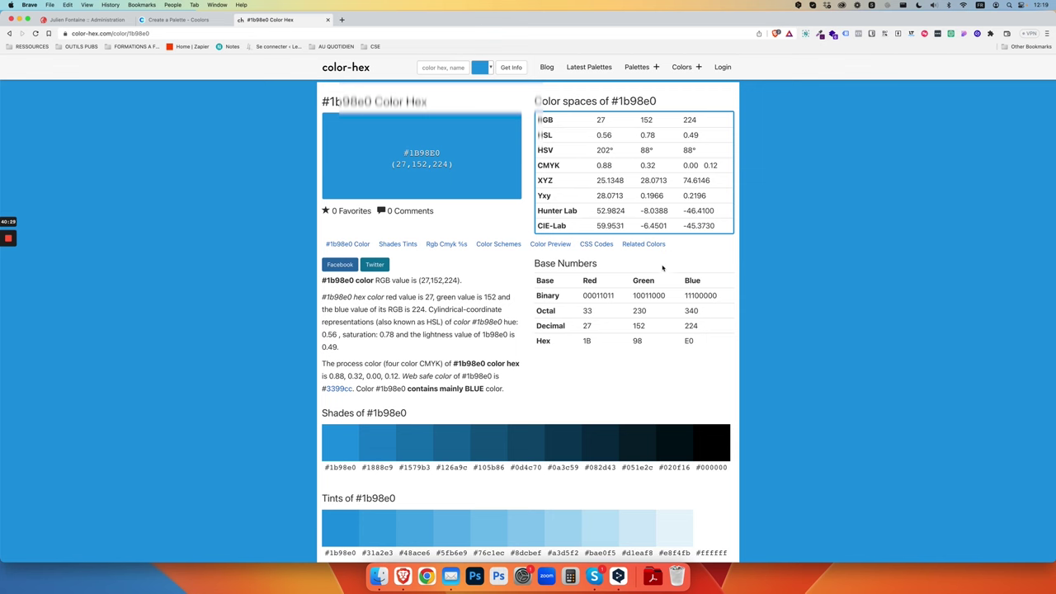
- Copy the tint #5fb6e9, apply it as the button's hover background colour in the page builder, and save the button
left_click(452, 553)
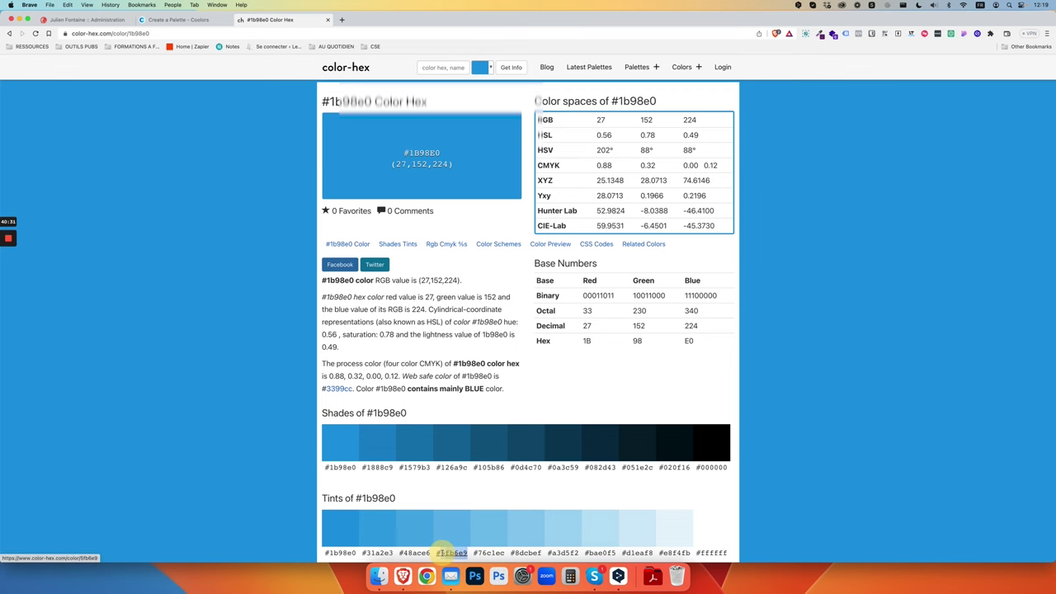
left_click(180, 19)
left_click(91, 19)
left_click(71, 306)
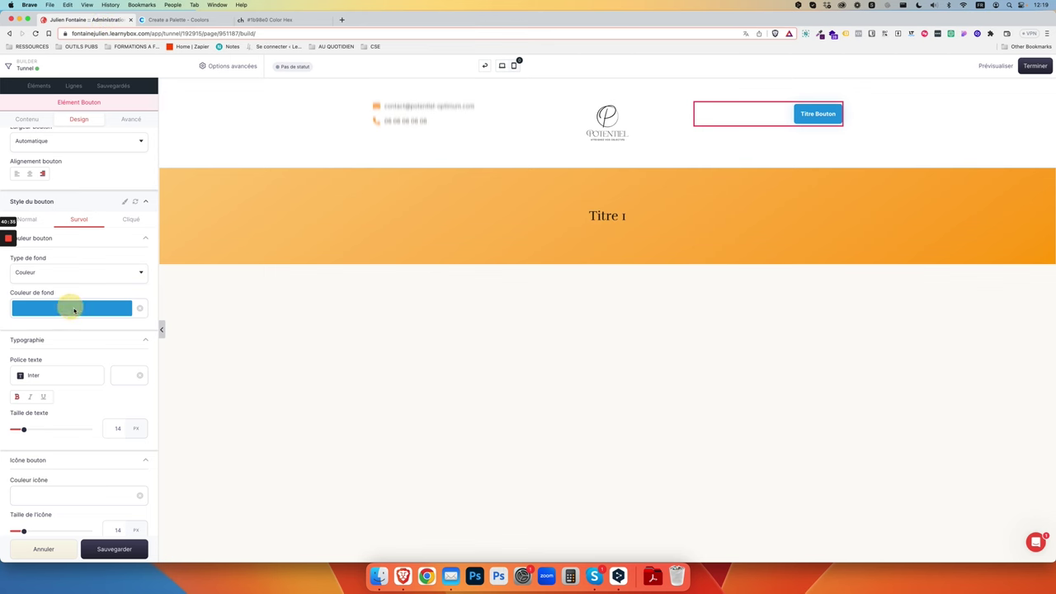
double_click(61, 306)
key("ctrl+v")
left_click(78, 294)
scroll(77, 294, "down", 2)
key("Escape")
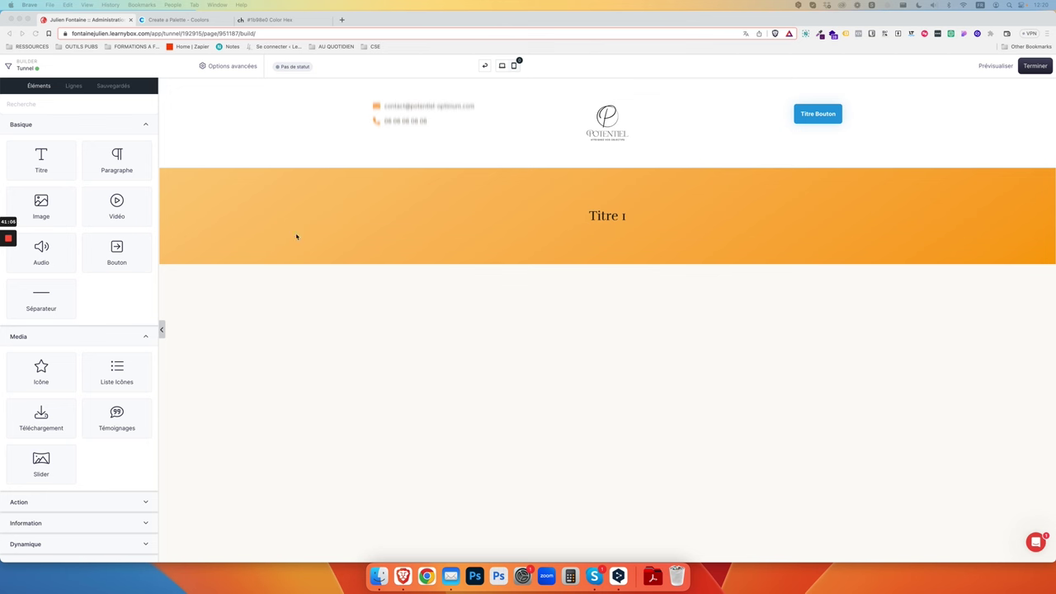
- Replace the header button's text with "Réserver Coaching Offert" and save it
left_click(818, 115)
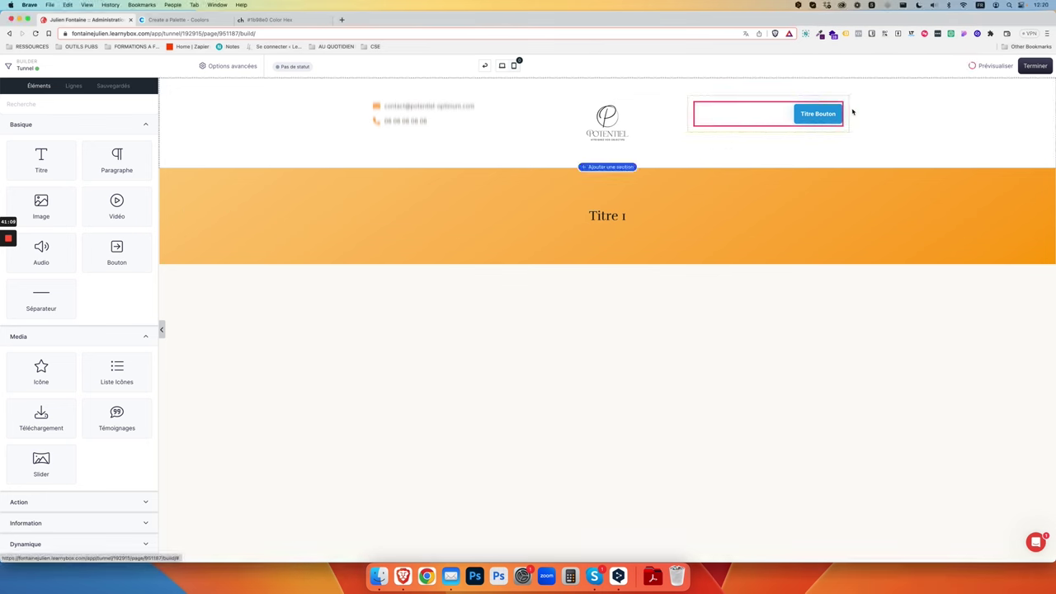
left_click(813, 114)
double_click(812, 113)
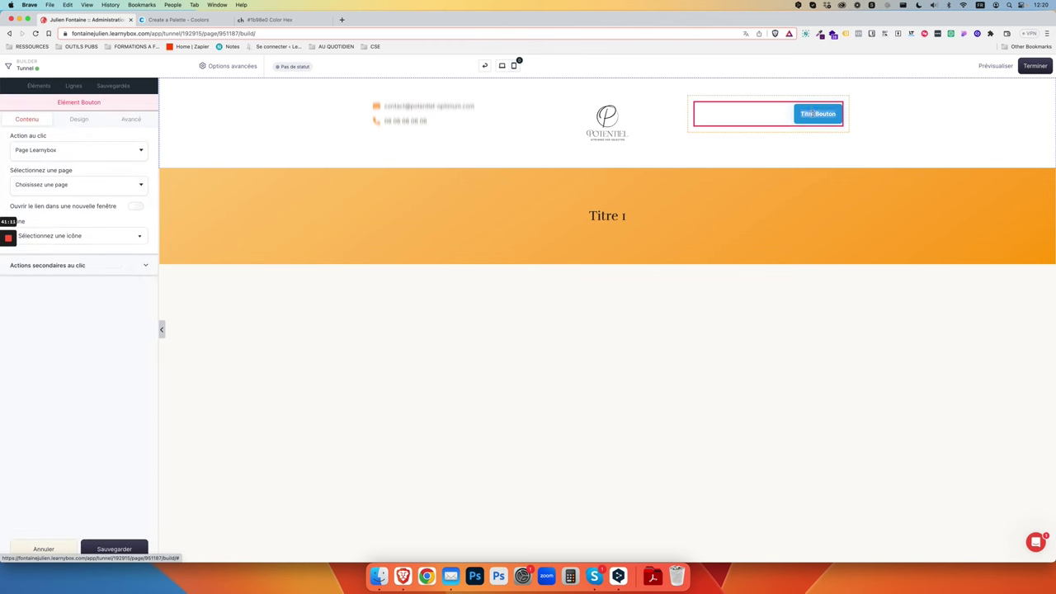
type("Ré")
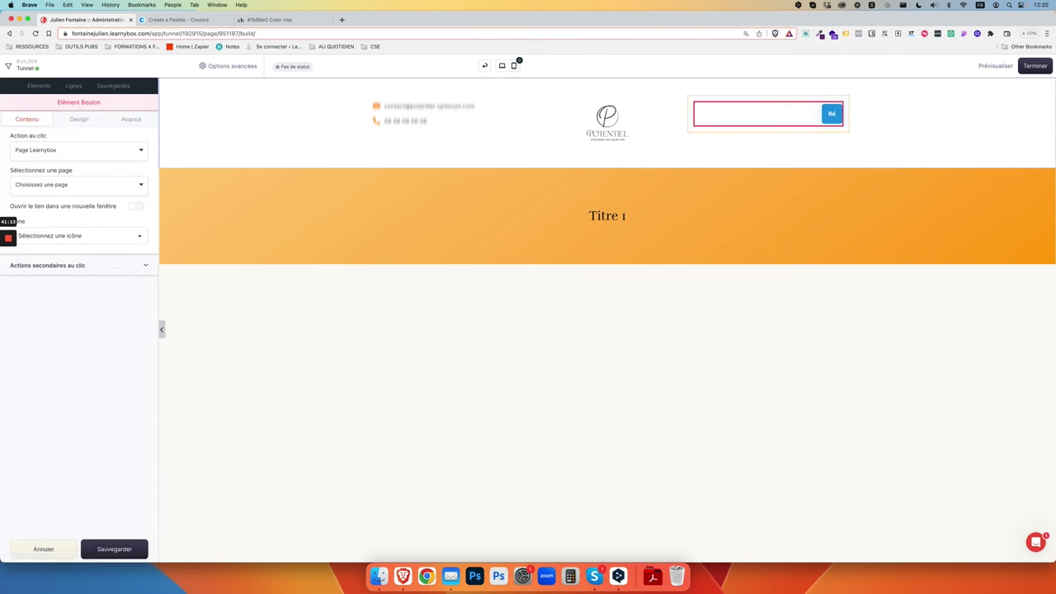
type("servez")
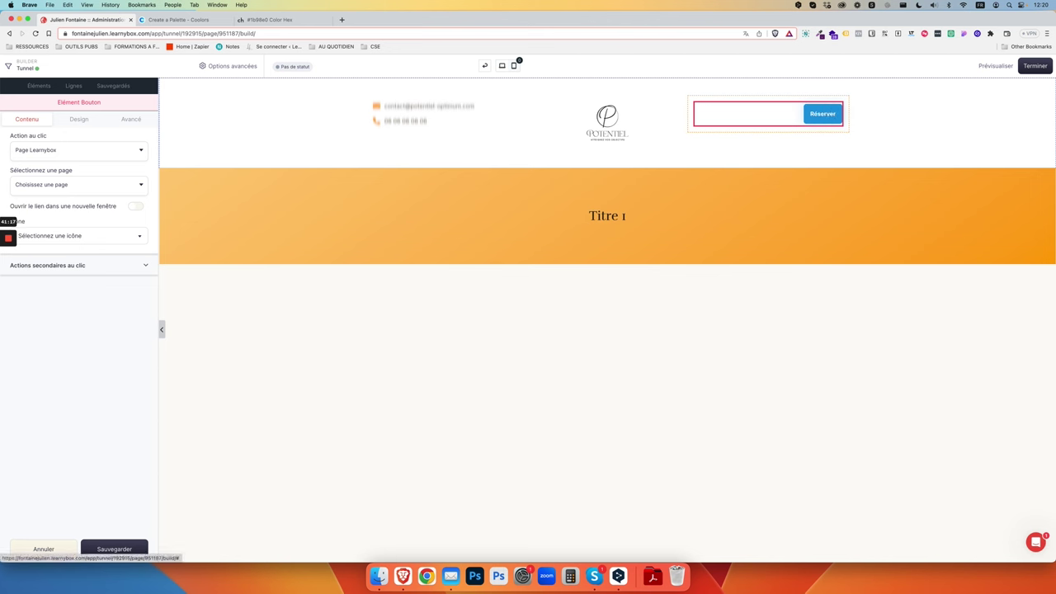
key("BackSpace")
type("r Coaching")
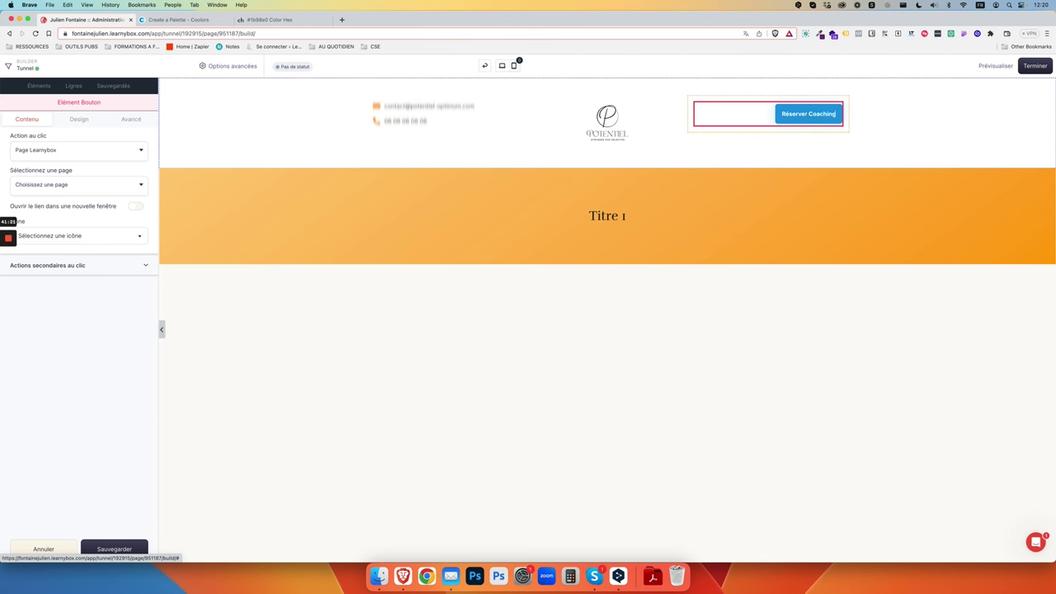
type(" Offert")
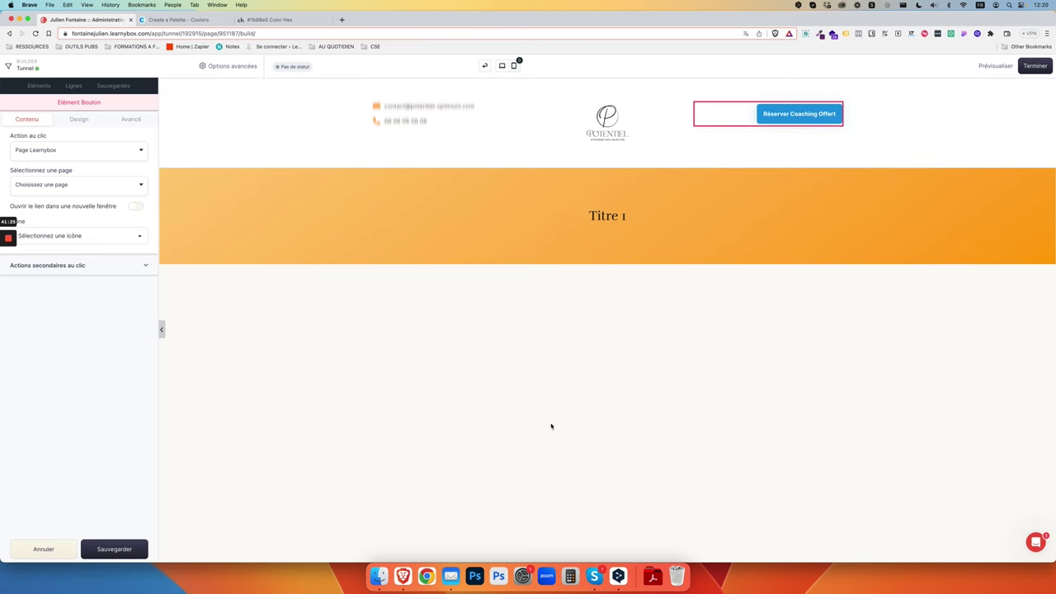
left_click(136, 548)
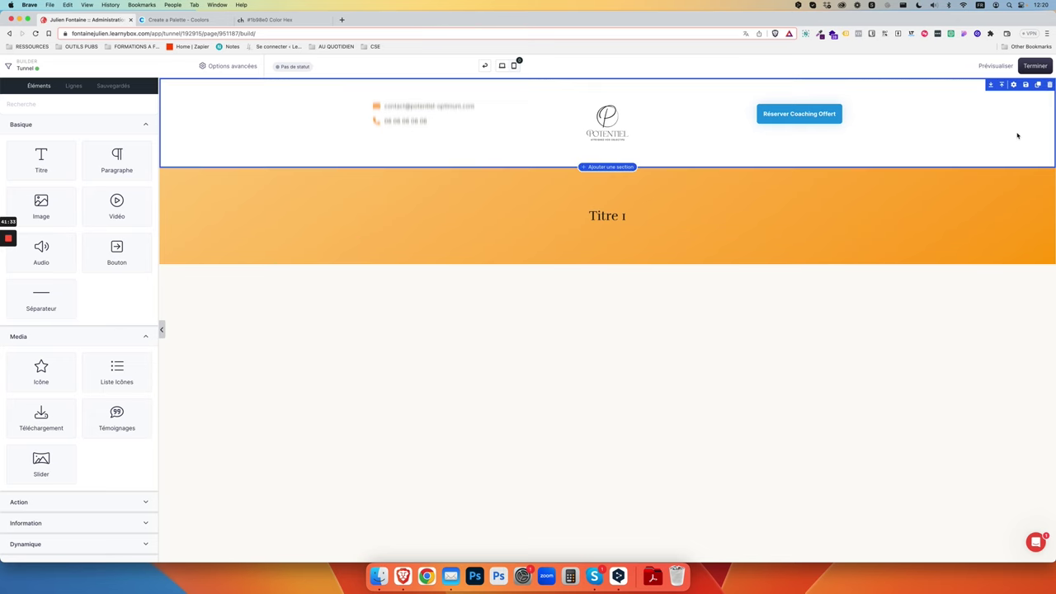
- Preview the page, return to the editor and set the booking button column's individual top inner margin to 25 px
left_click(995, 66)
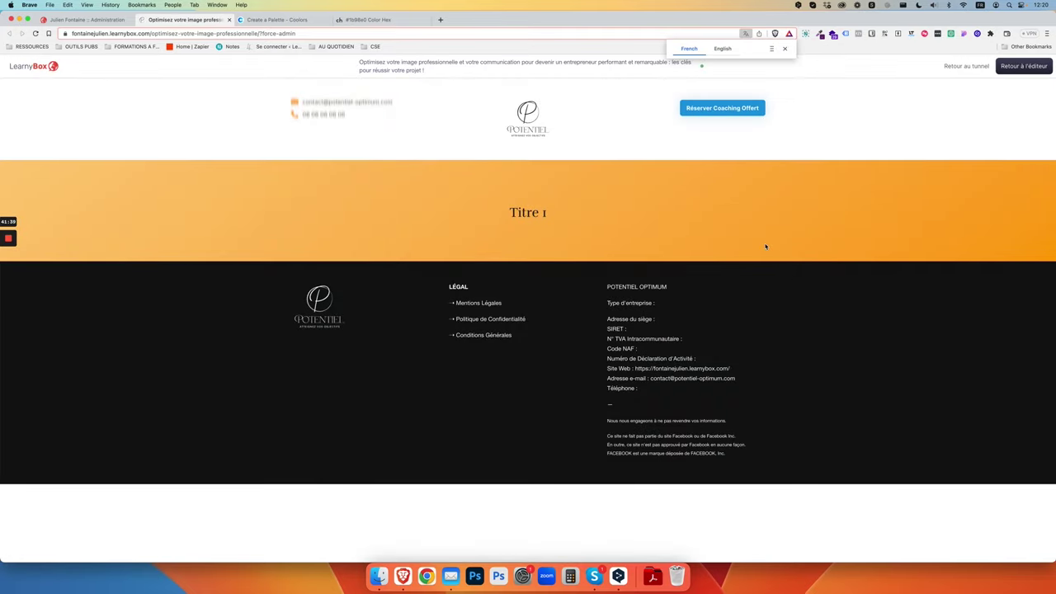
left_click(92, 23)
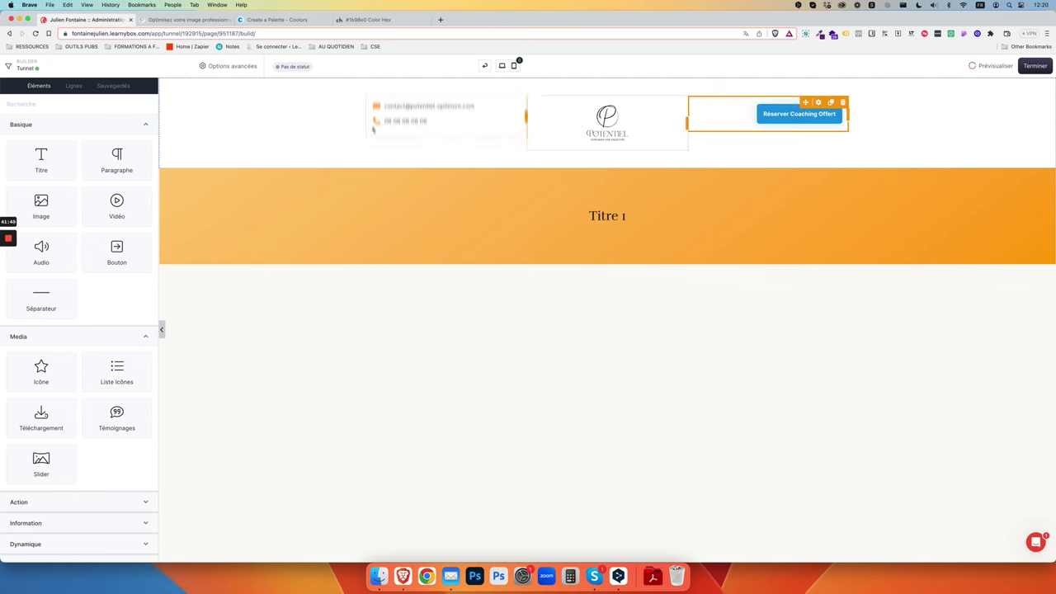
left_click(720, 102)
left_click(139, 124)
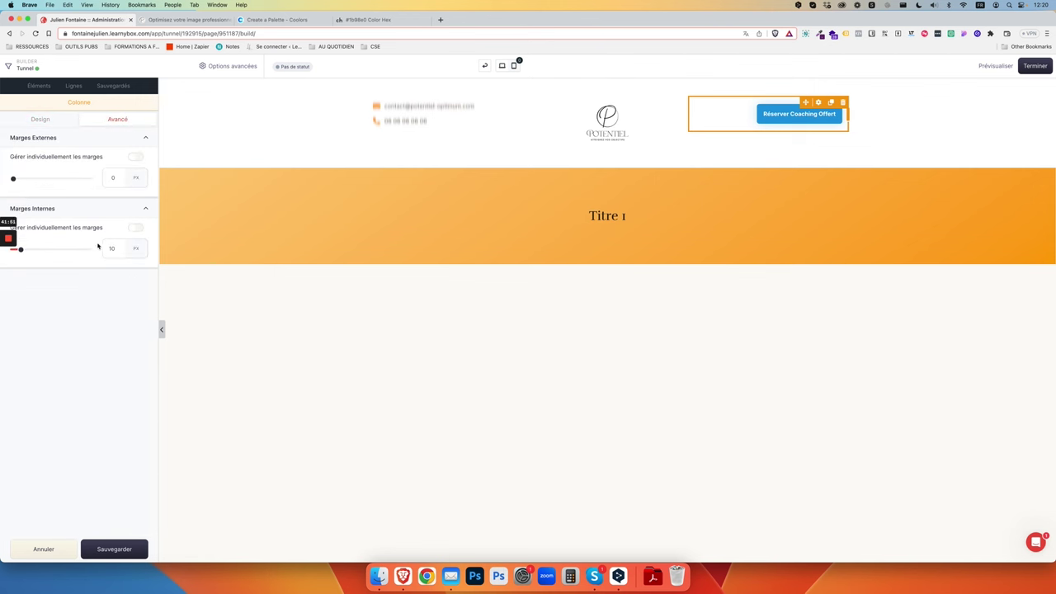
left_click(135, 227)
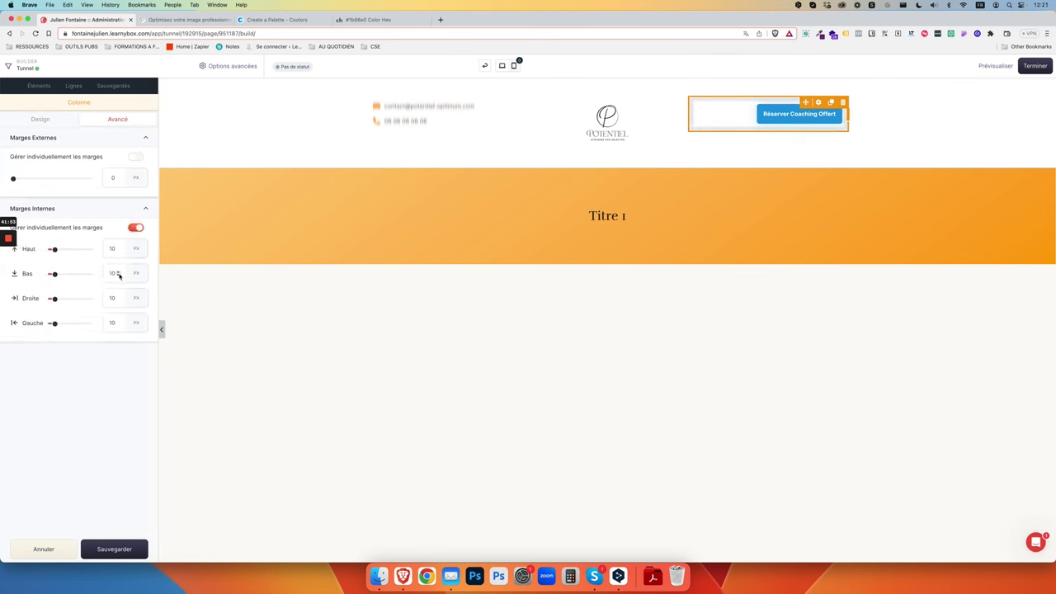
left_click(113, 249)
type("20")
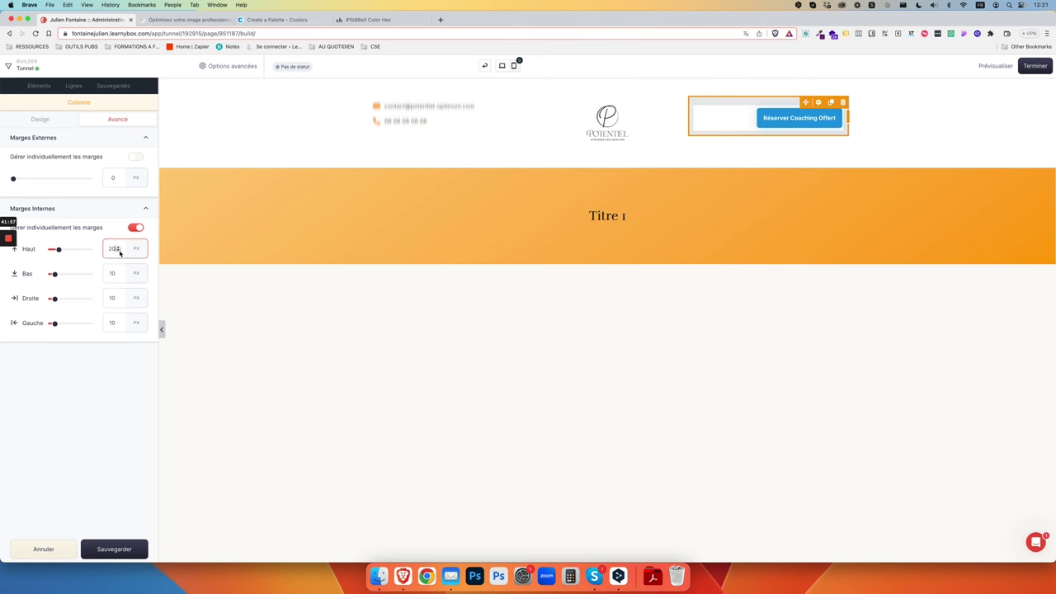
key("BackSpace")
type("5")
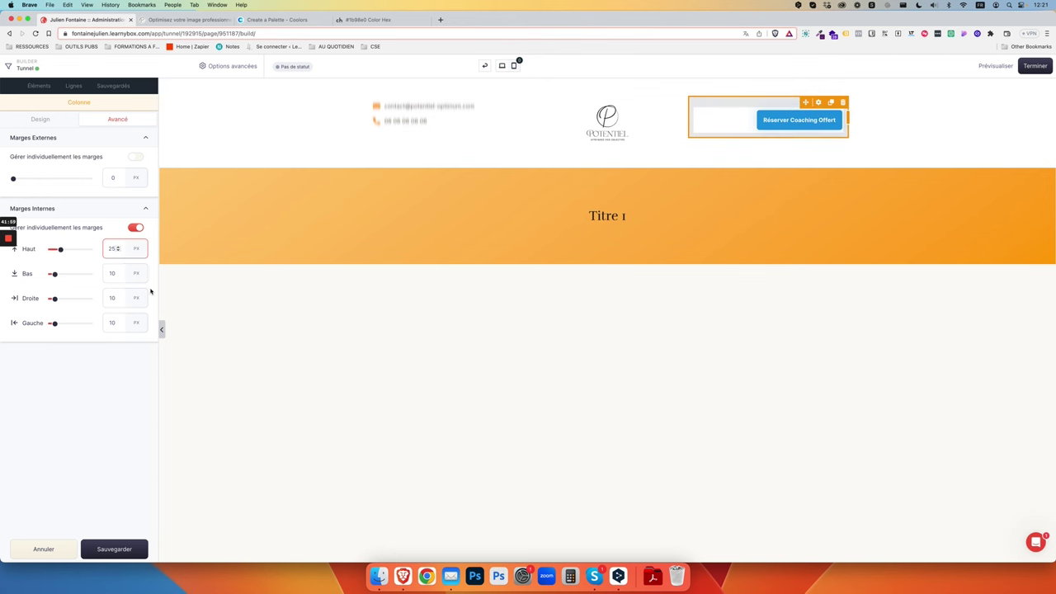
- Set the top inner margin of the e-mail and phone column to 25 px individually and save
left_click(452, 101)
left_click(117, 119)
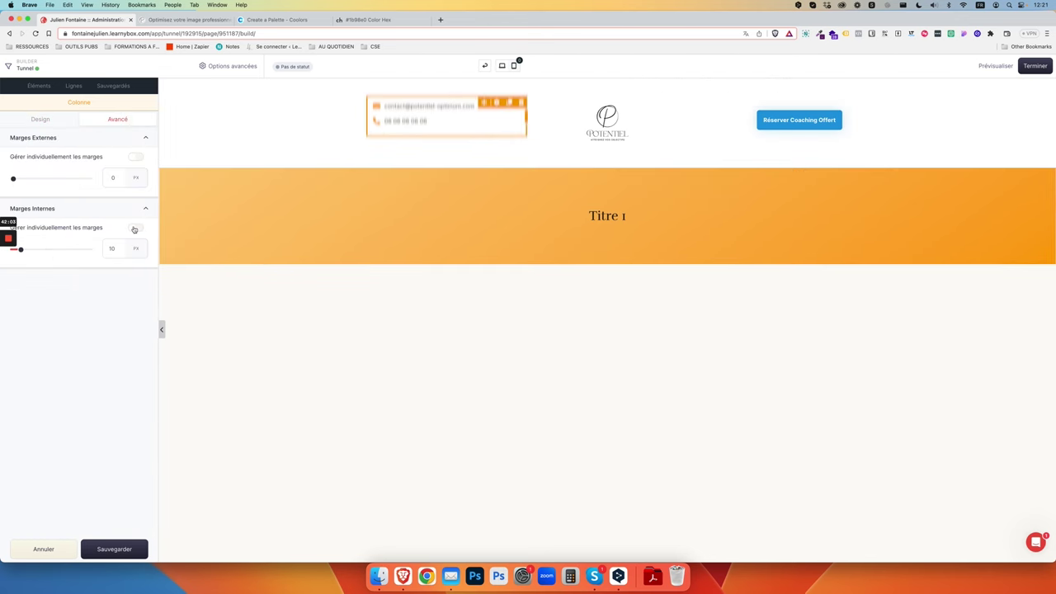
left_click(134, 228)
double_click(113, 248)
type("25")
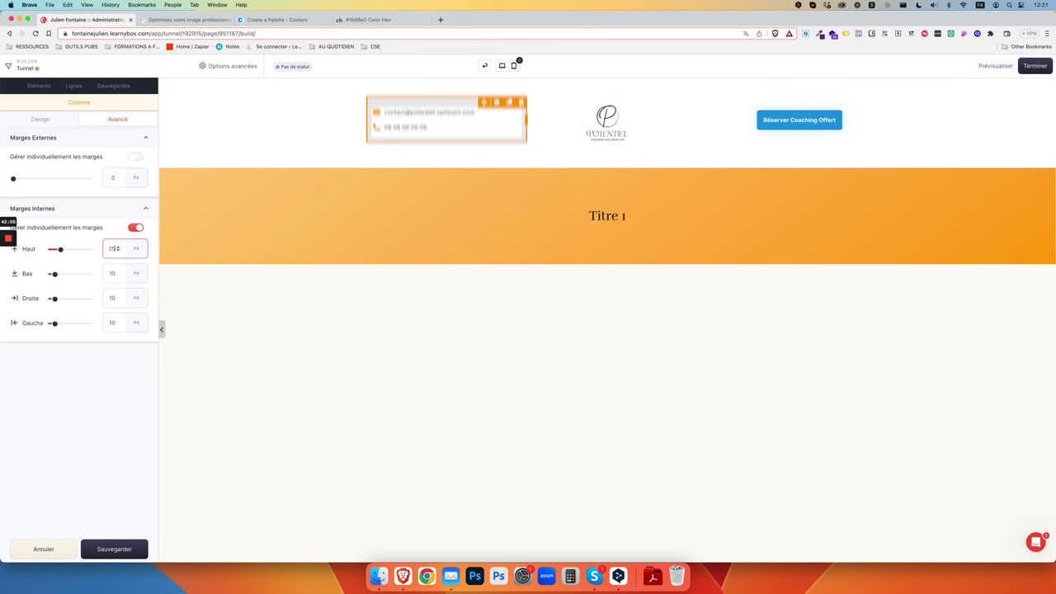
left_click(112, 549)
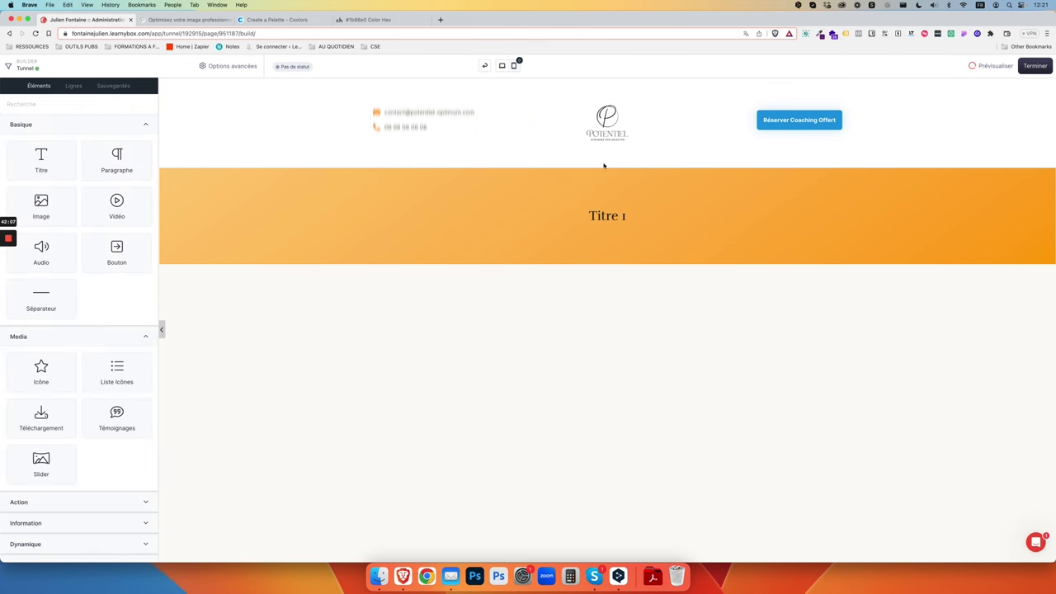
- Replace the header section's individual inner margins with a uniform 0 px and check the page in preview
left_click(591, 89)
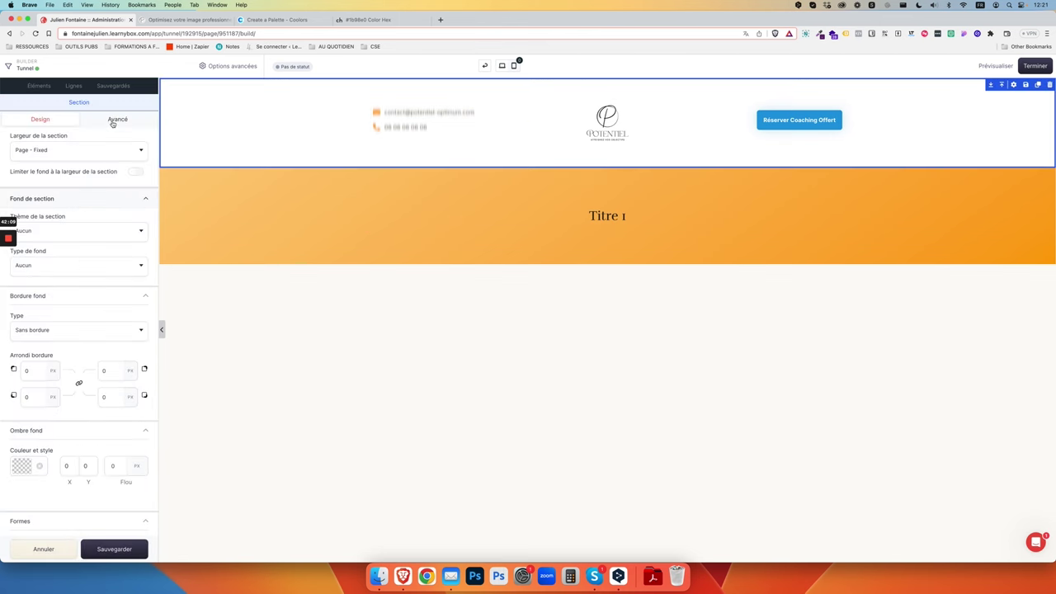
left_click(117, 118)
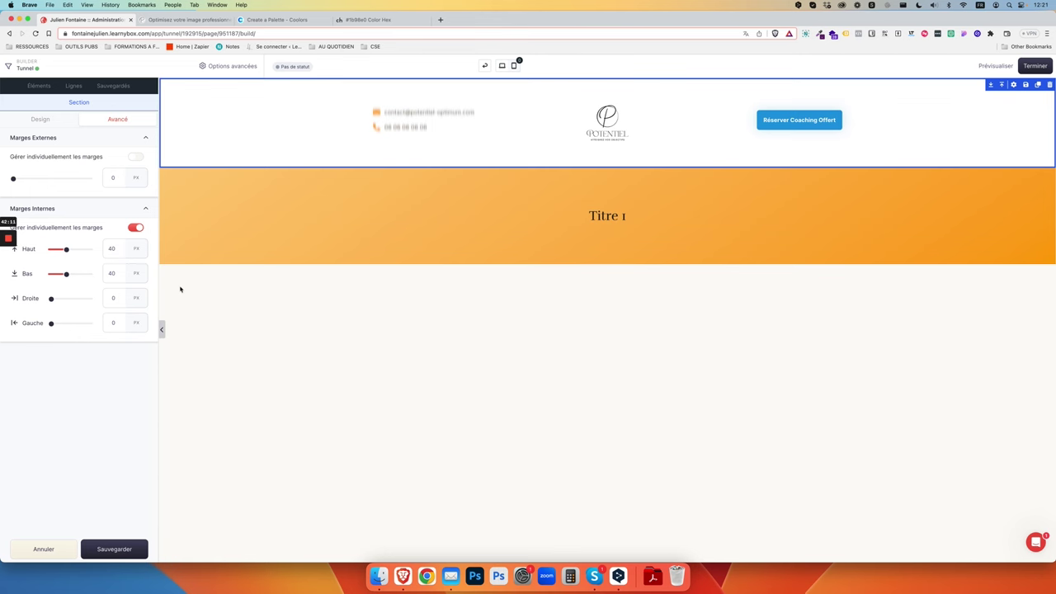
left_click(136, 227)
left_click(113, 249)
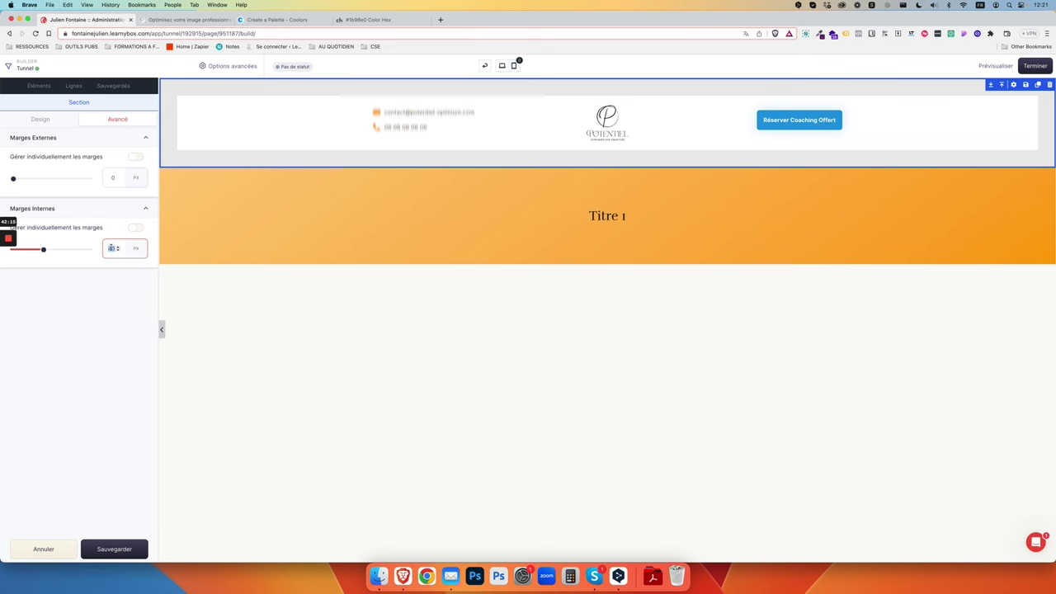
type("0")
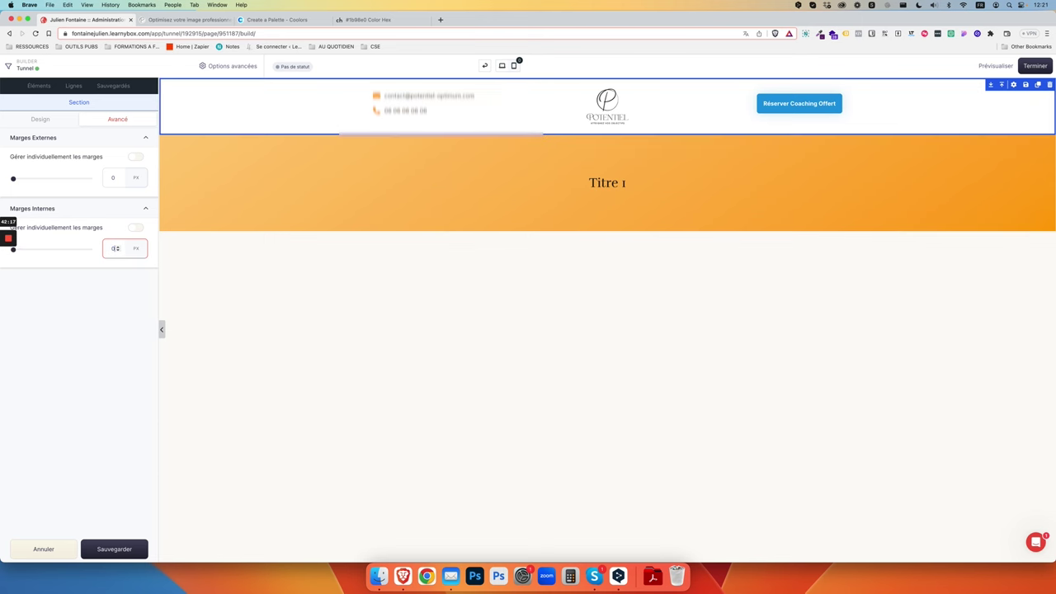
left_click(538, 86)
left_click(118, 119)
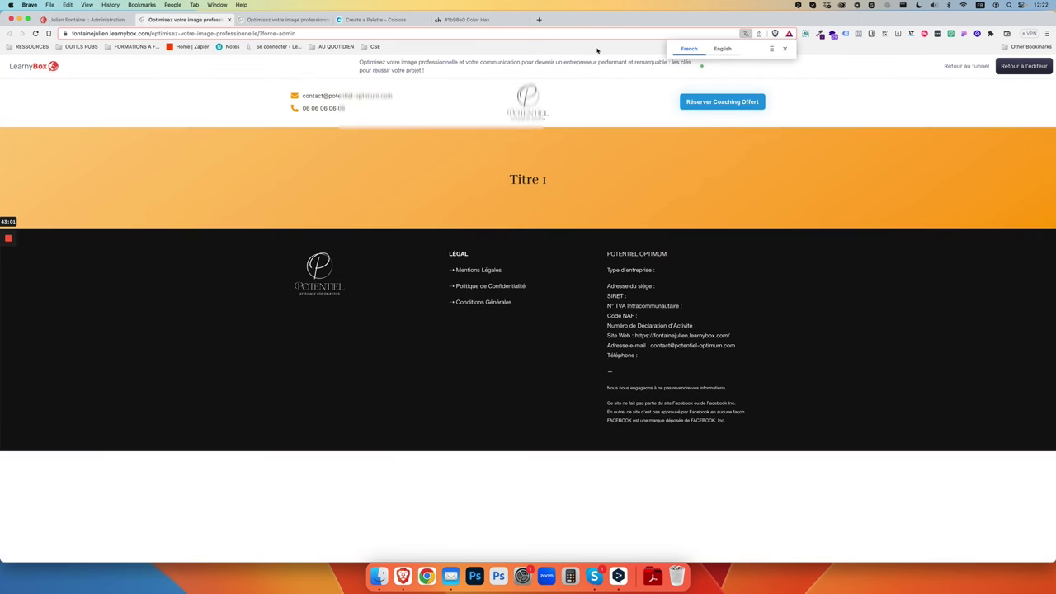
key("ctrl+shift+Tab")
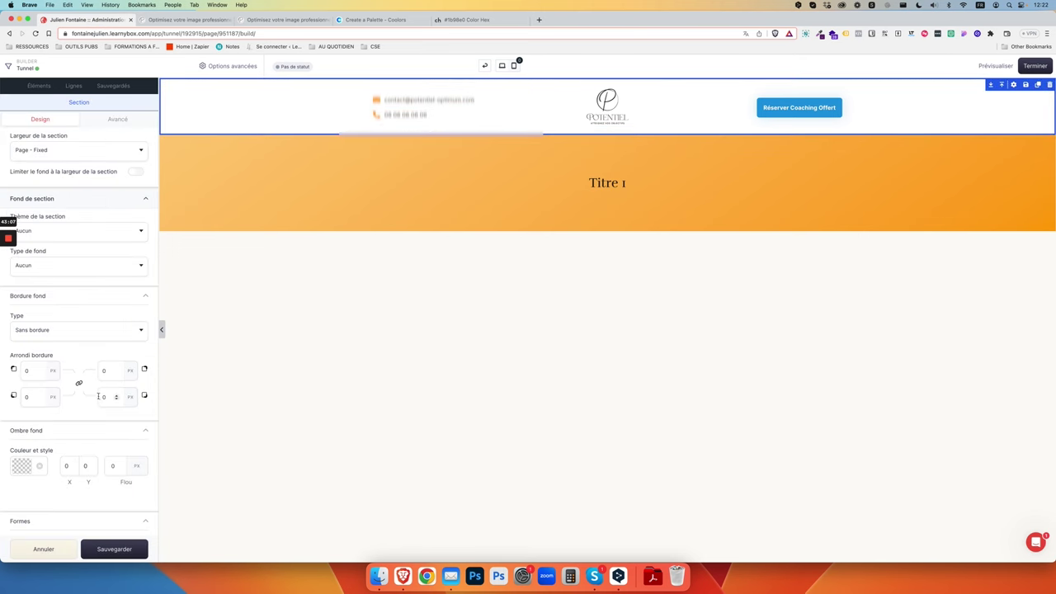
- Give the header section a background shadow in theme colour #493B2A with X and Y offsets 0 and blur 25 px, and save
scroll(83, 412, "down", 1)
left_click(22, 437)
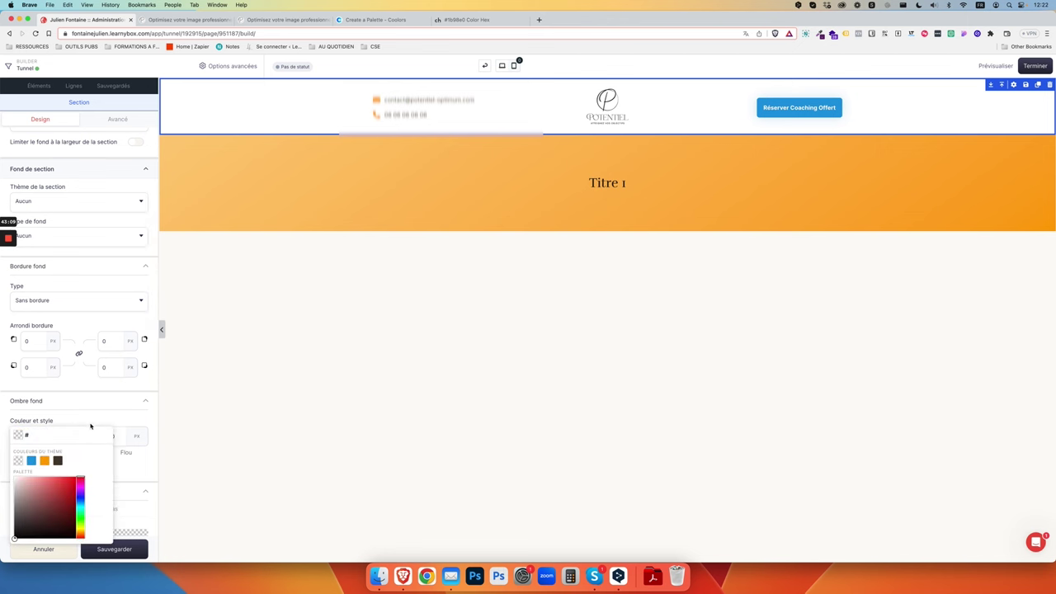
left_click(57, 462)
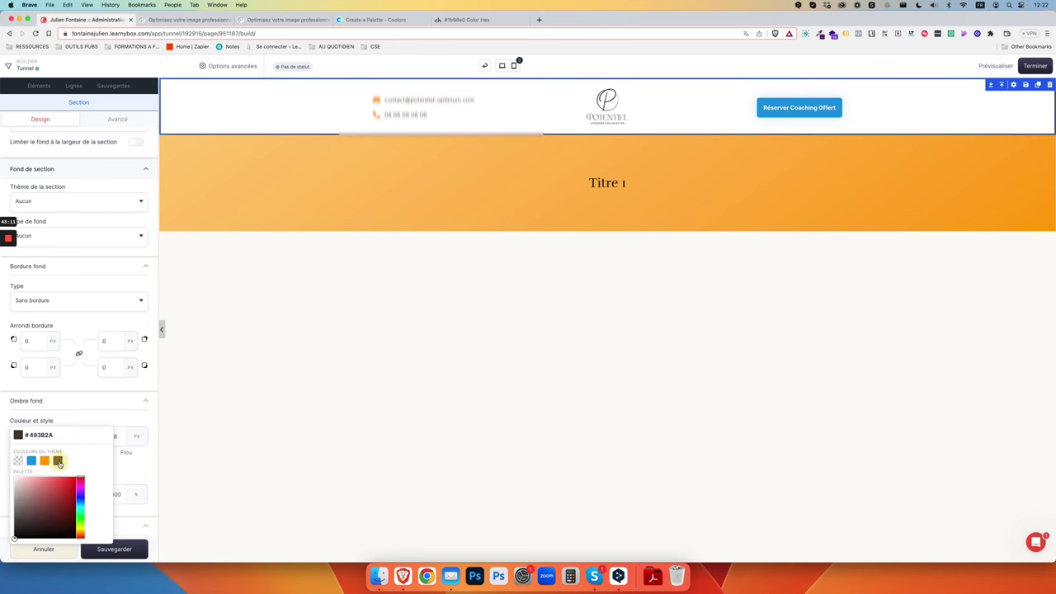
left_click(85, 422)
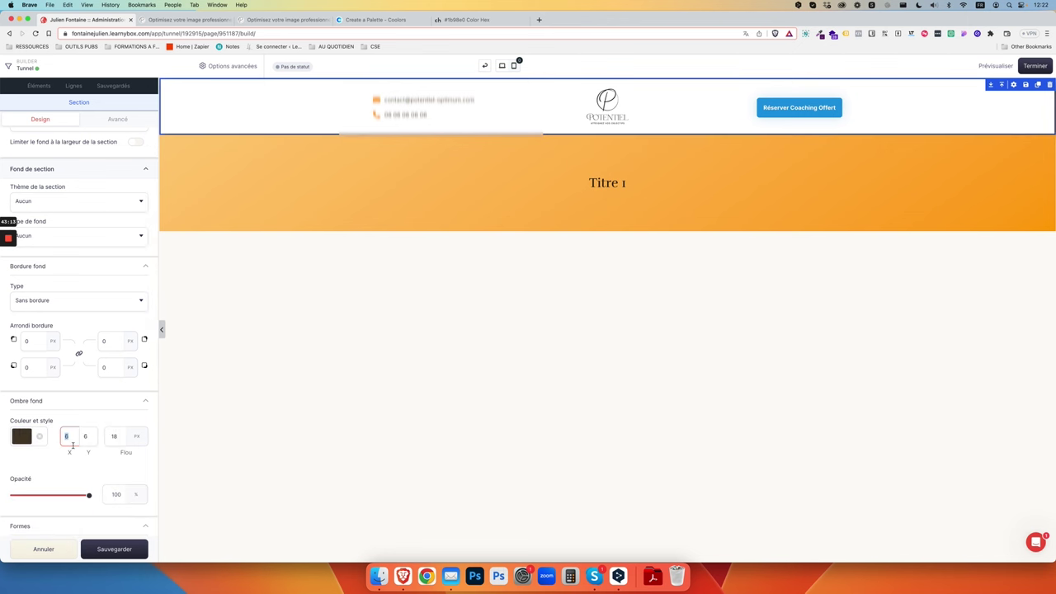
type("0")
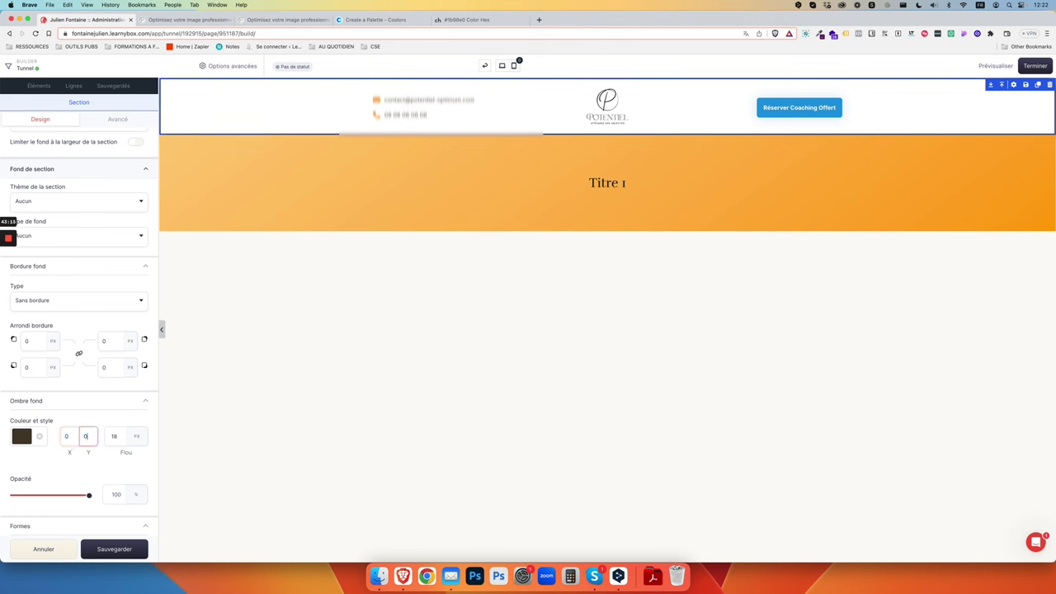
key("Tab")
type("25")
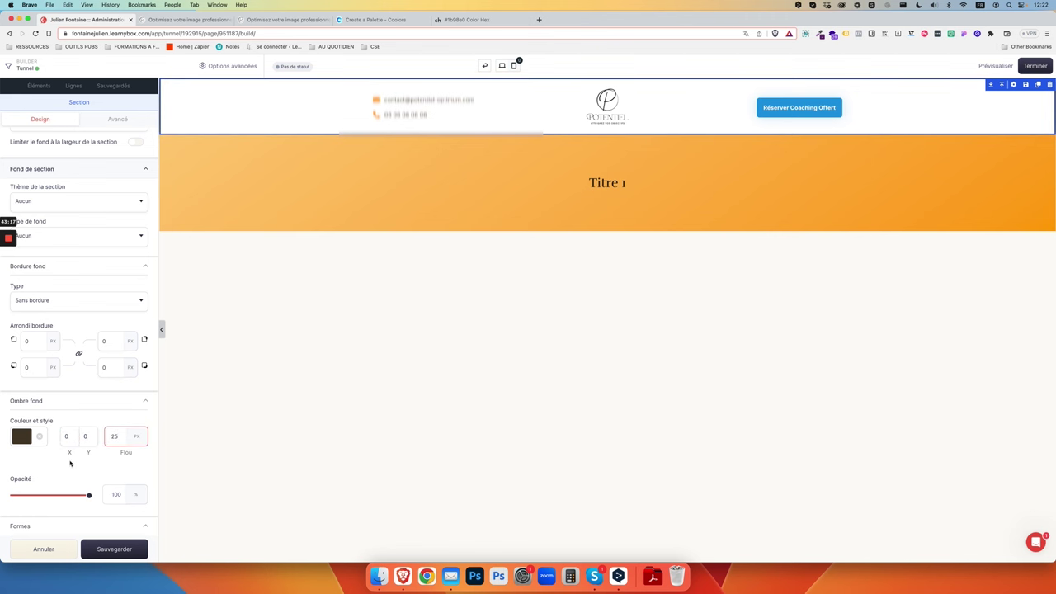
left_click(114, 549)
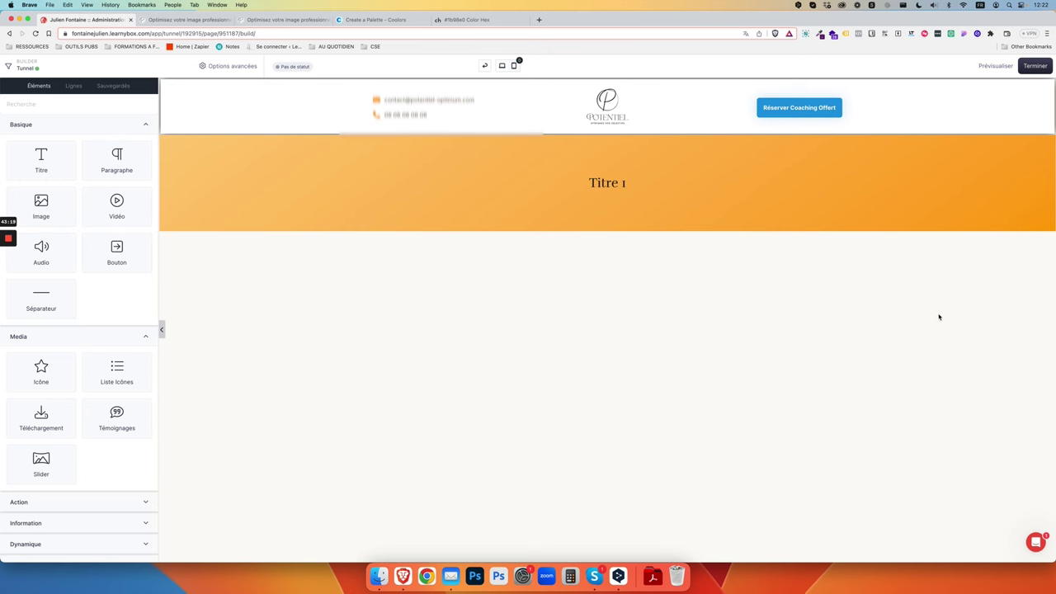
- Set the header section shadow's opacity to 25%, save, and check the page in preview
left_click(218, 84)
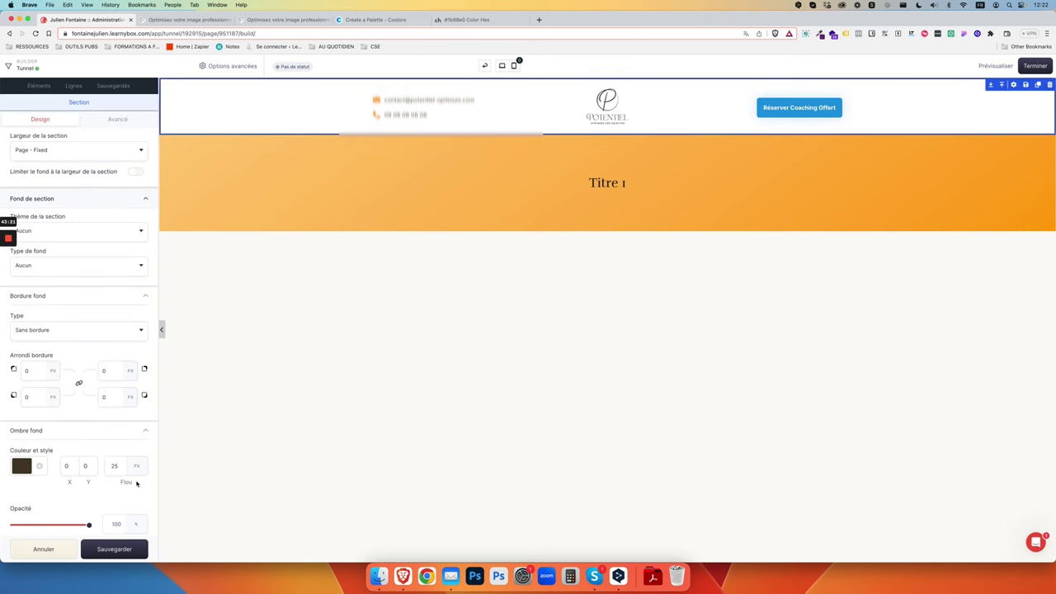
double_click(116, 524)
type("25")
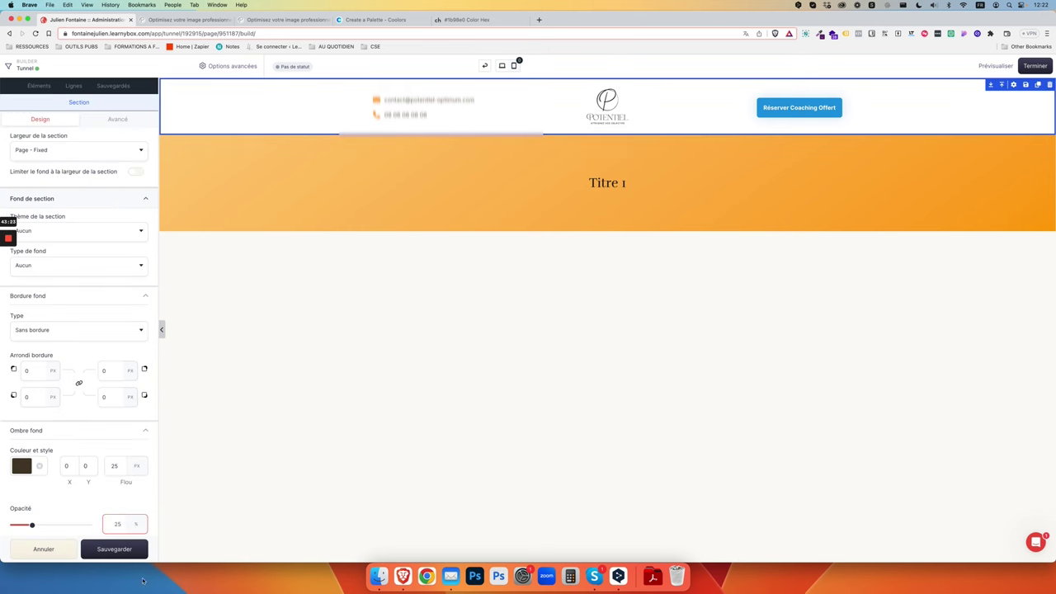
left_click(119, 550)
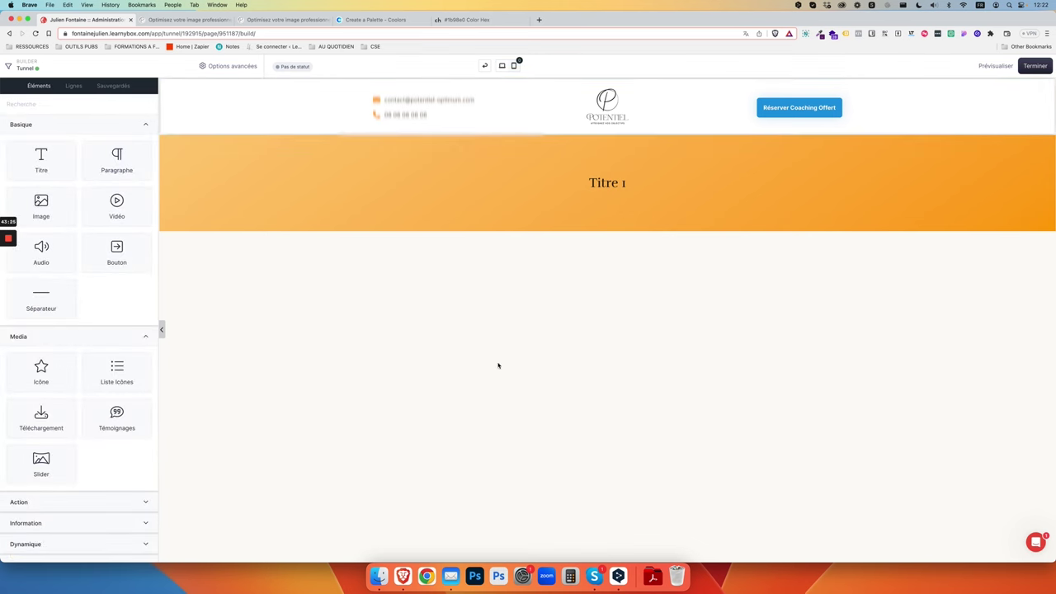
left_click(995, 65)
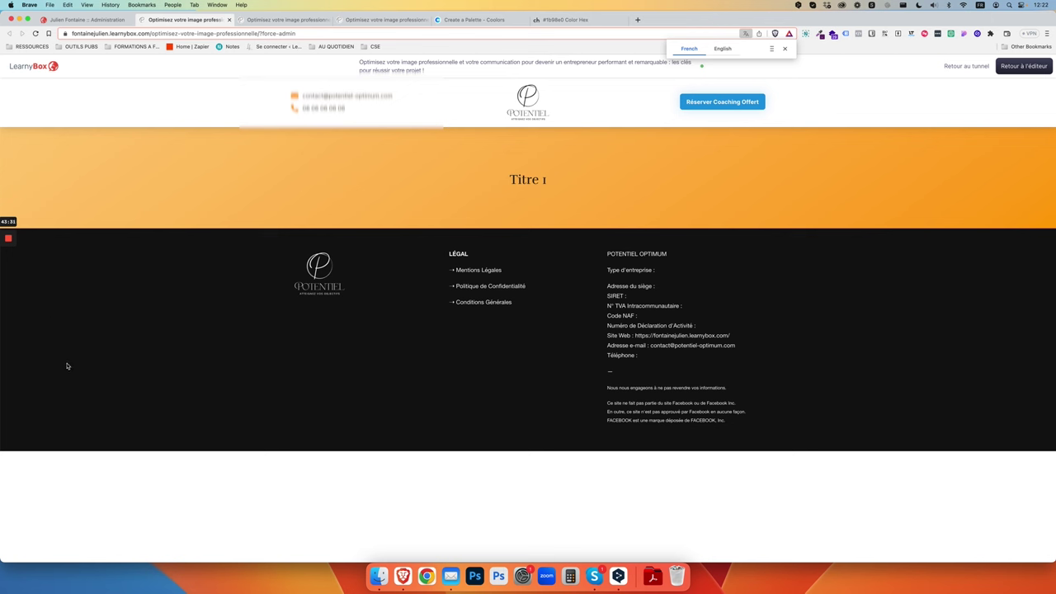
left_click(124, 19)
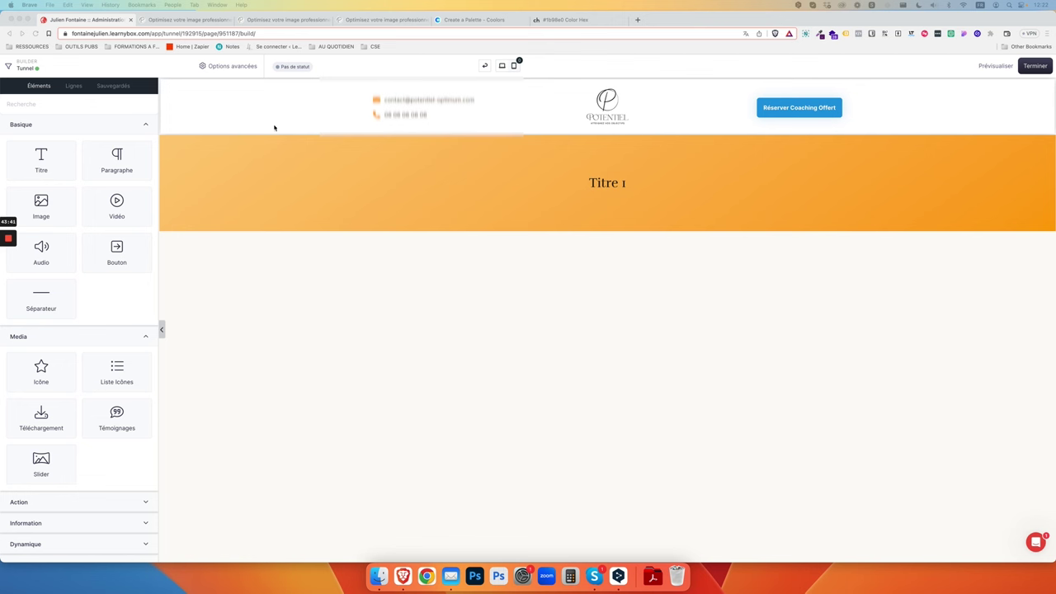
- Add an empty one-column section below the orange "Titre 1" section
left_click(589, 155)
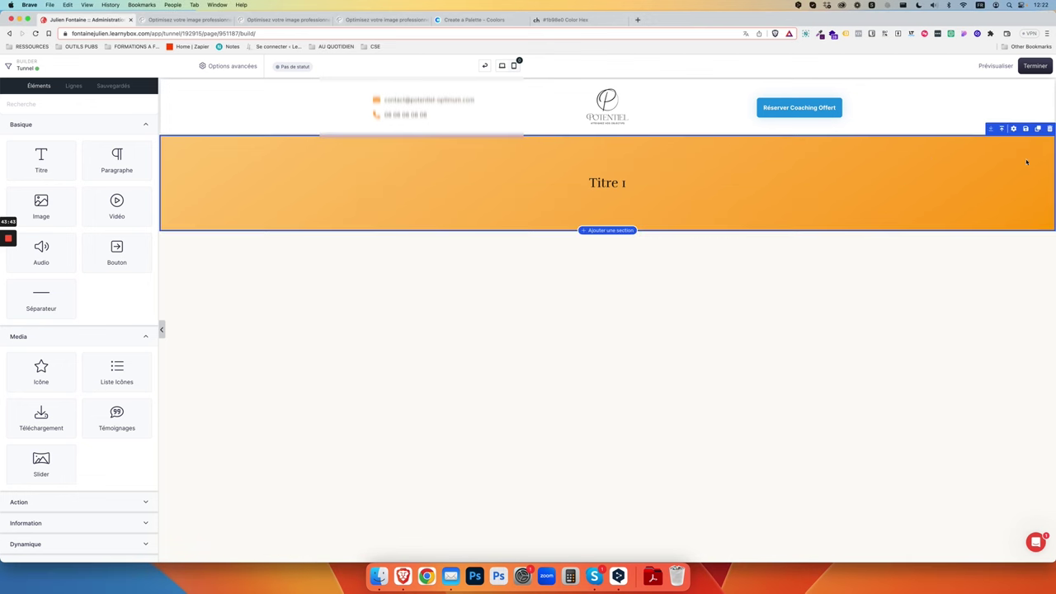
left_click(607, 231)
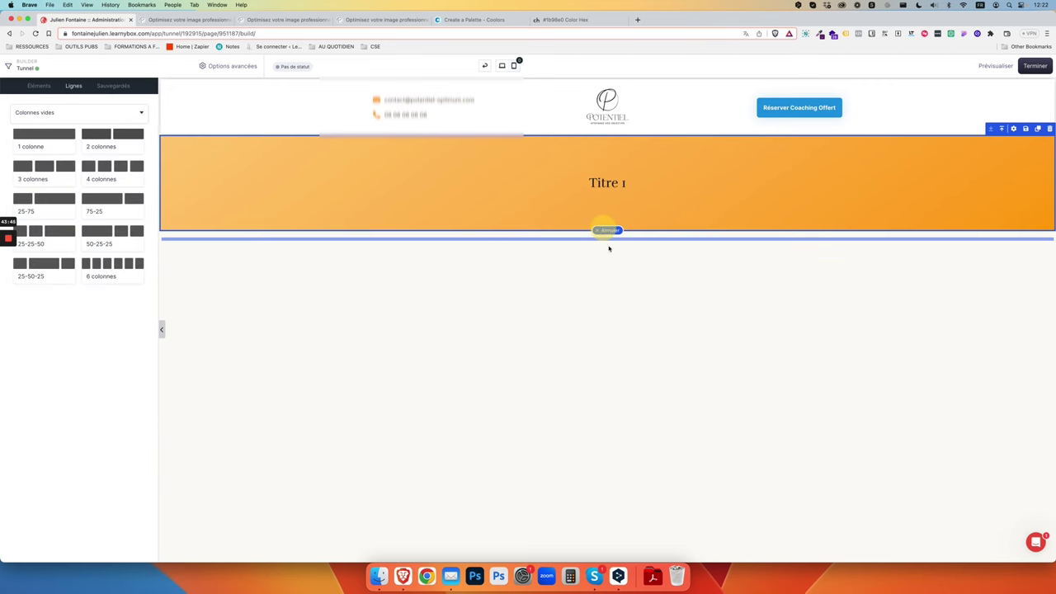
left_click(41, 138)
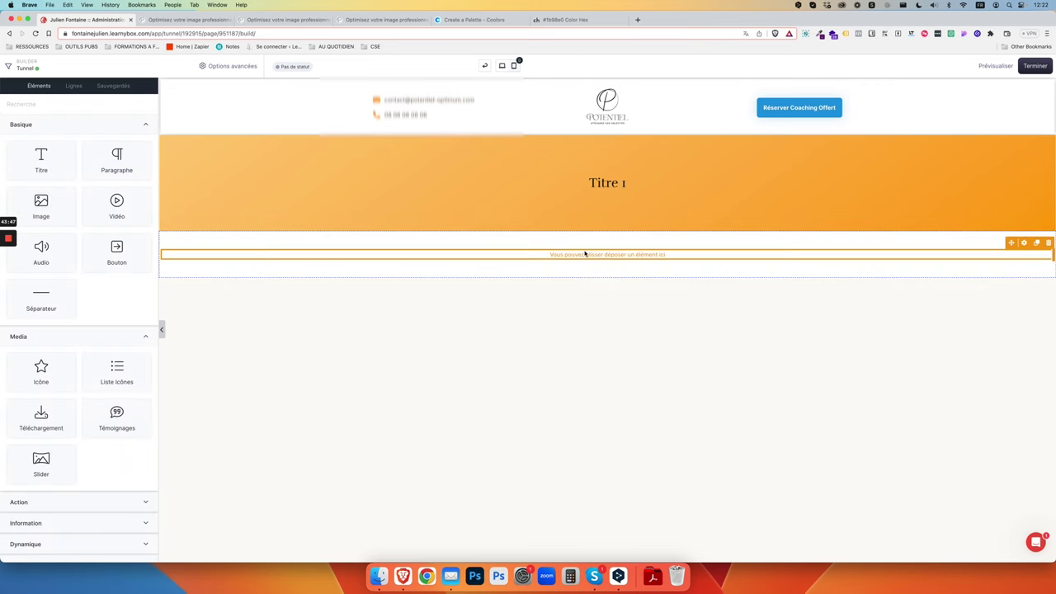
- Try the theme "Section sur fond gris" on the new section and switch it to "Section colorée"
left_click(318, 243)
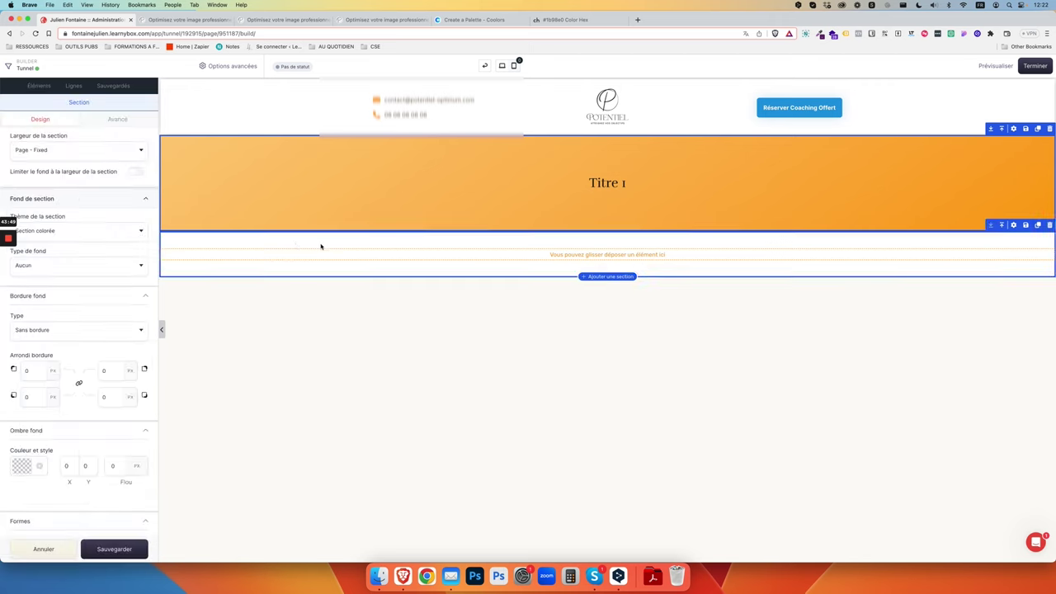
left_click(69, 213)
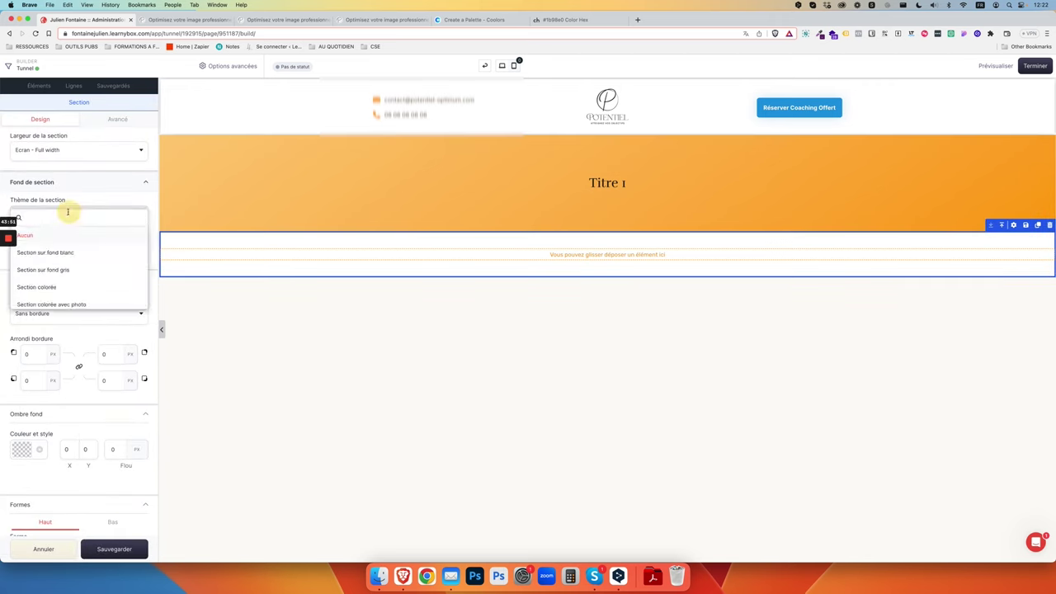
left_click(84, 270)
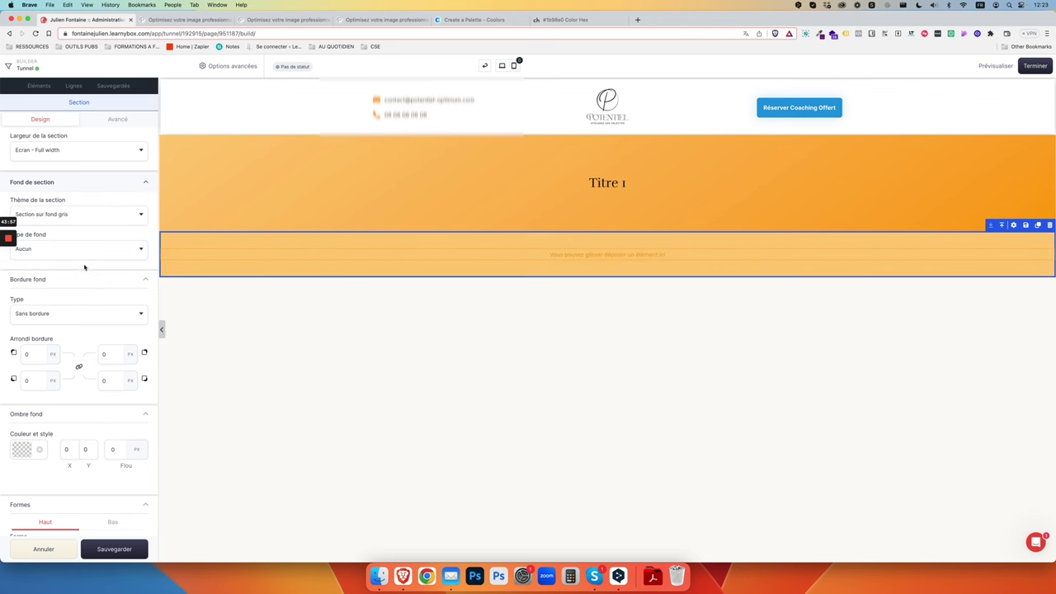
left_click(79, 218)
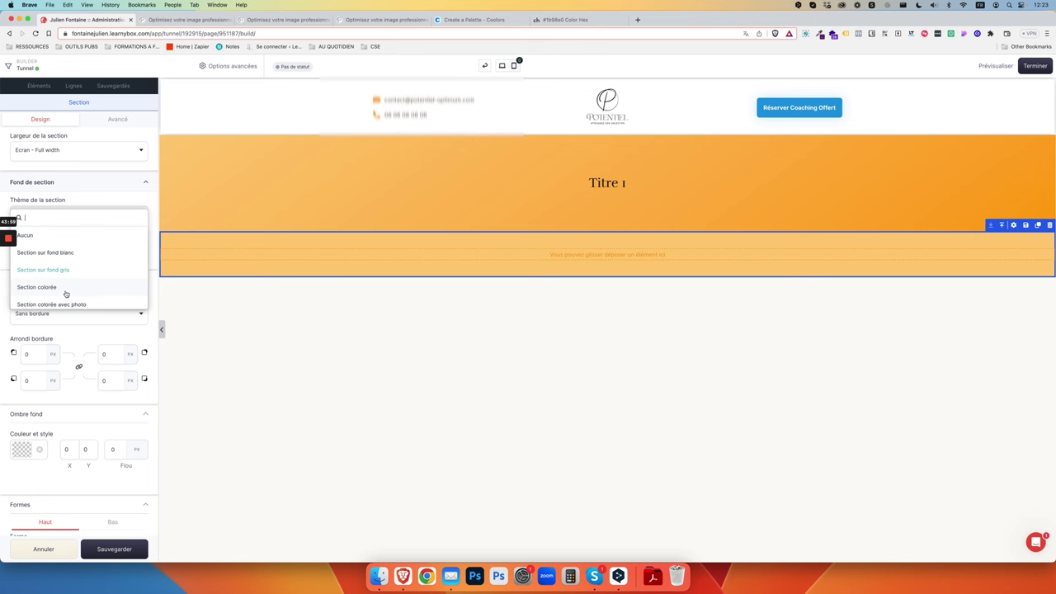
left_click(69, 292)
- Examine the background type options for the new section and leave the type at "Aucun"
left_click(76, 251)
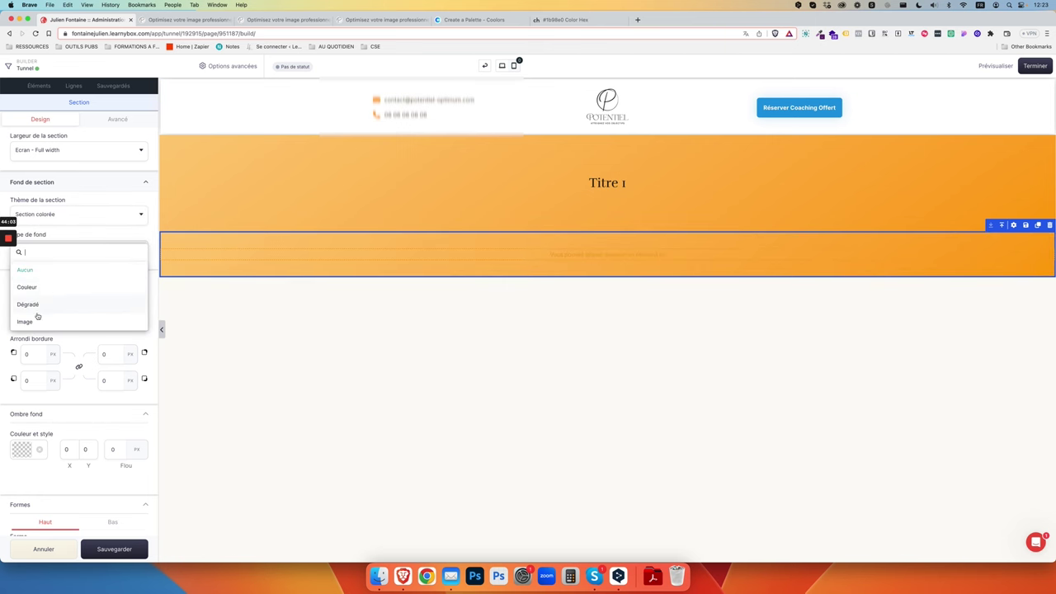
left_click(81, 242)
left_click(61, 249)
left_click(61, 272)
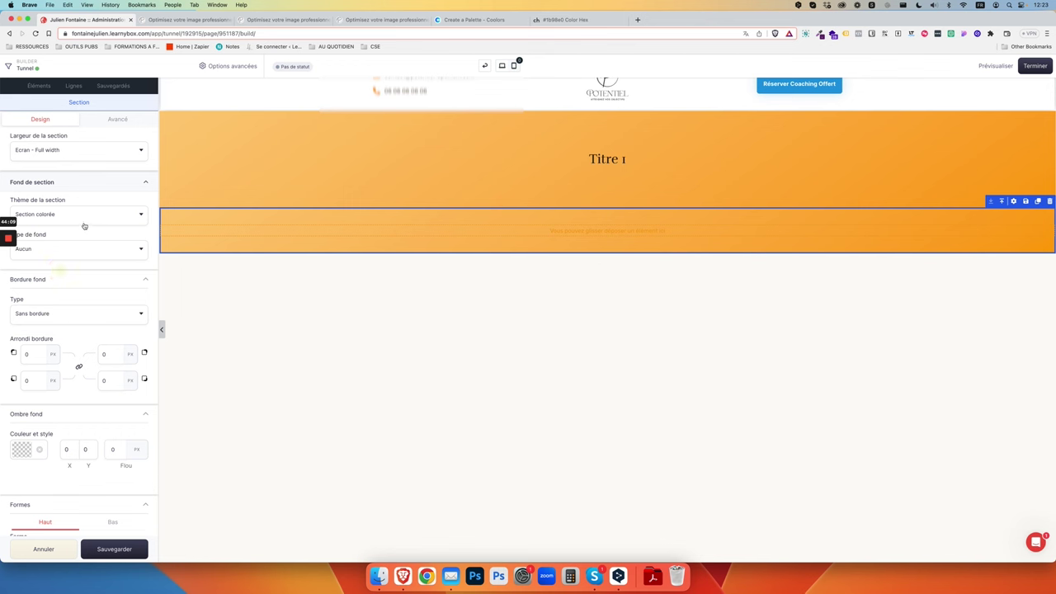
- Set the new section's theme to "Aucun" and give it a solid "Couleur" background in the theme's dark brown #493B2A
left_click(81, 220)
left_click(45, 238)
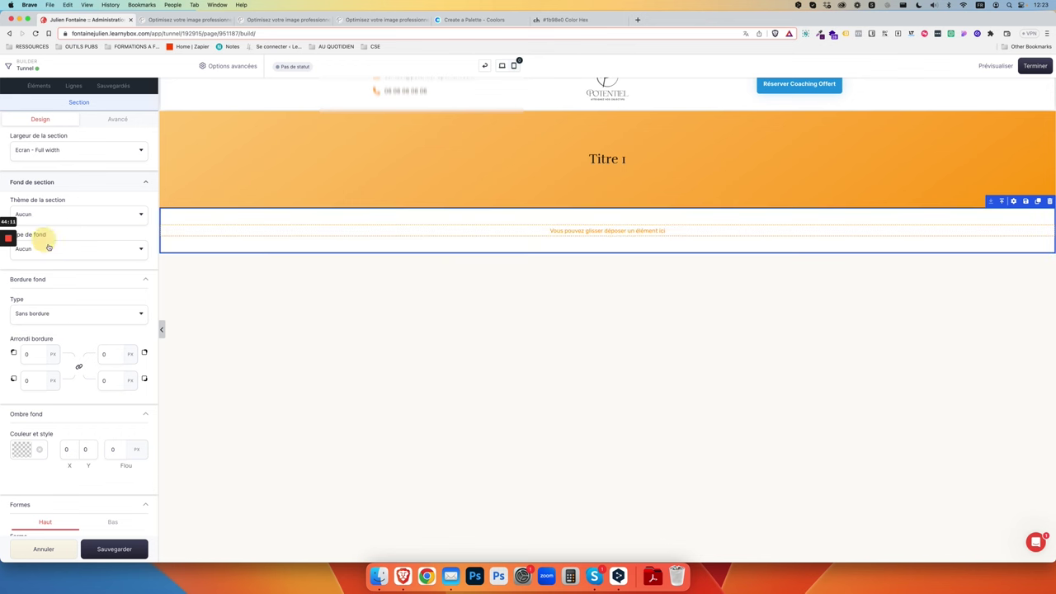
left_click(61, 249)
left_click(51, 286)
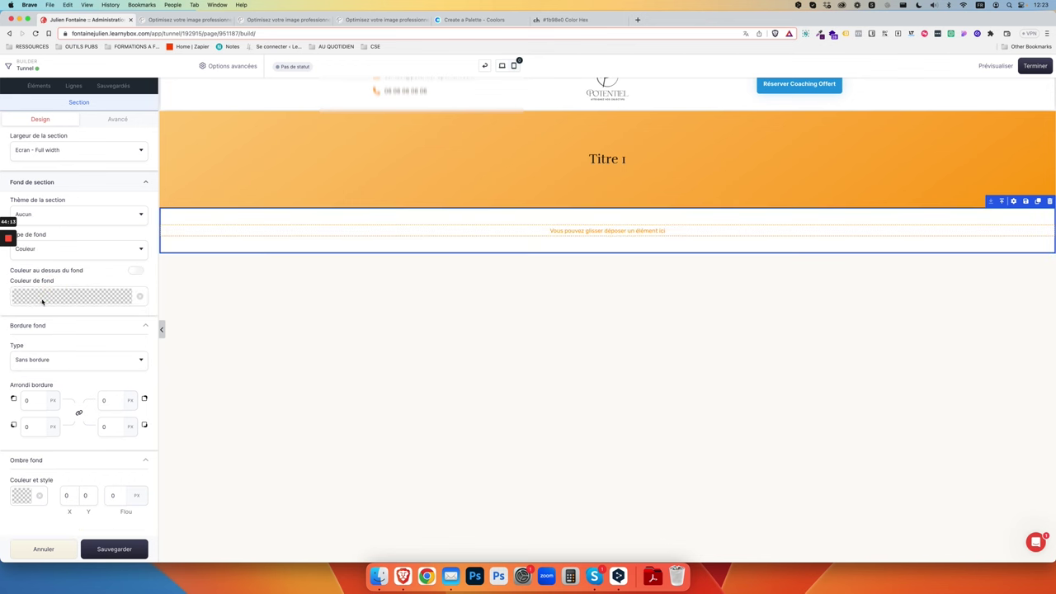
left_click(72, 296)
left_click(58, 320)
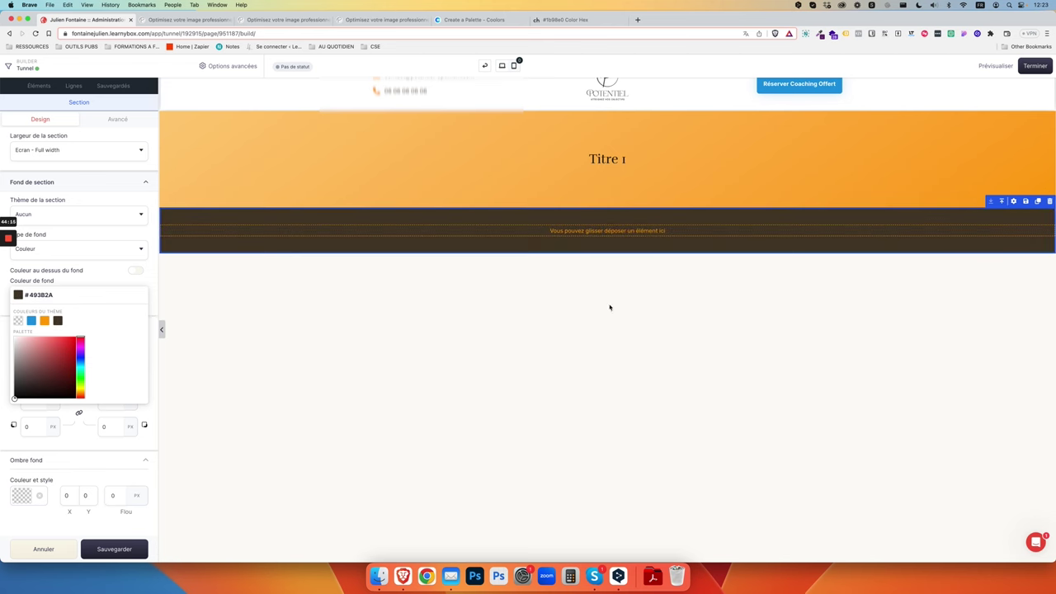
left_click(897, 310)
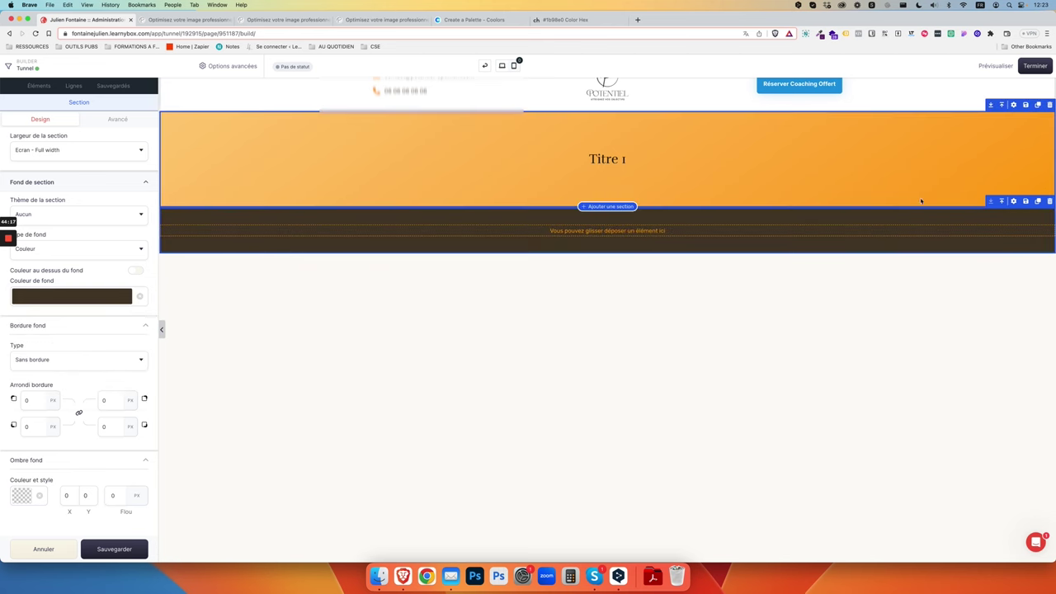
- Move the dark brown section above the orange "Titre 1" section and set its width to "Page - Fixed"
left_click(1001, 201)
scroll(692, 305, "up", 1)
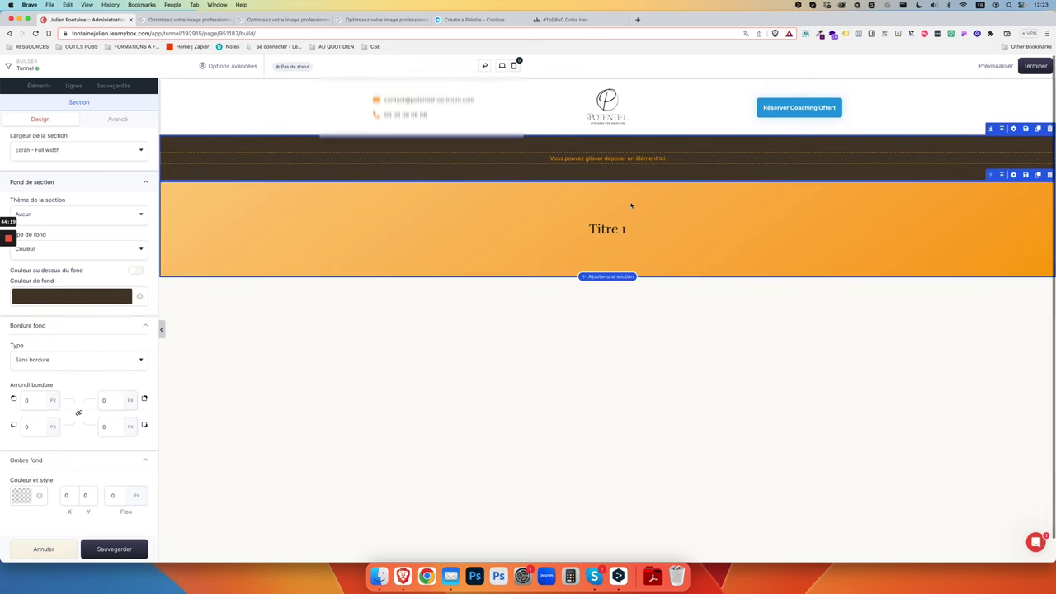
left_click(78, 152)
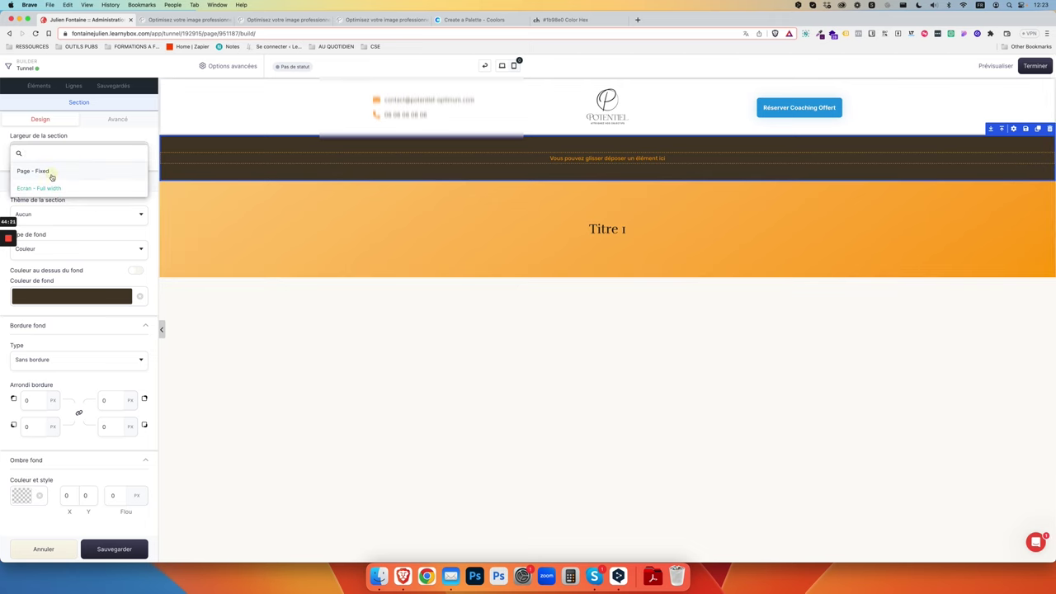
left_click(50, 174)
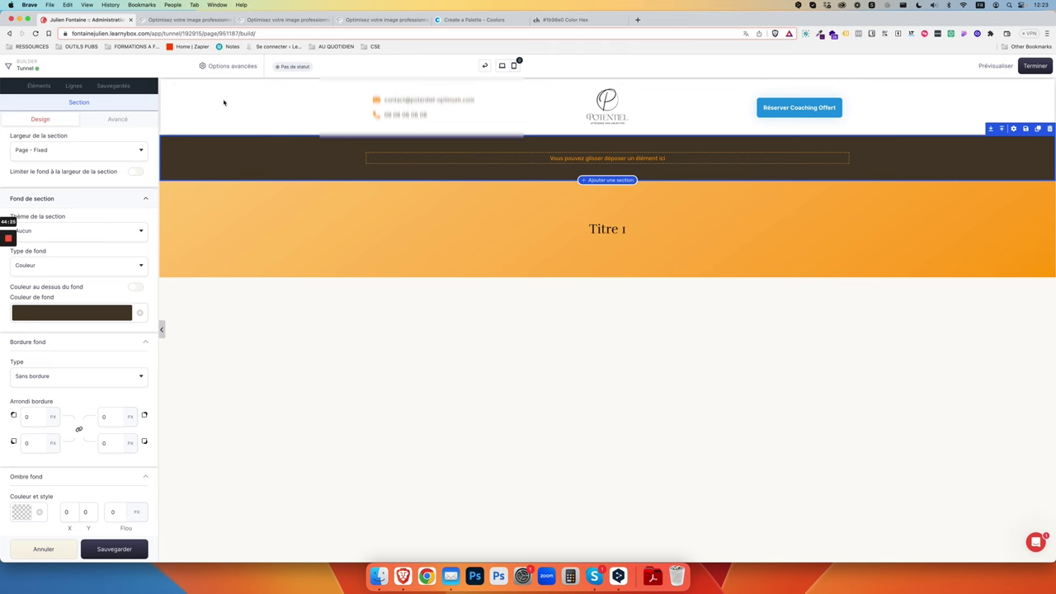
- Add a paragraph reading "À tous les entrepreneurs et TPE ambitieux !" to the brown section, with word break "Après chaque mot (sans tiret)"
left_click(38, 86)
left_click_drag(125, 167, 568, 157)
left_click(547, 172)
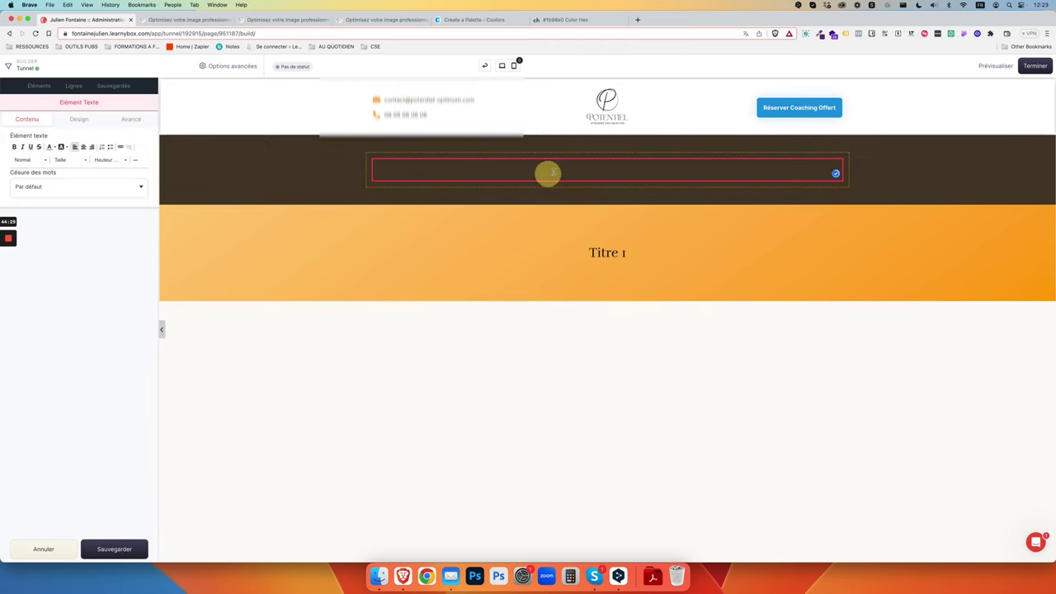
type("A tous les entrepreneurs et TPE ambitieux !")
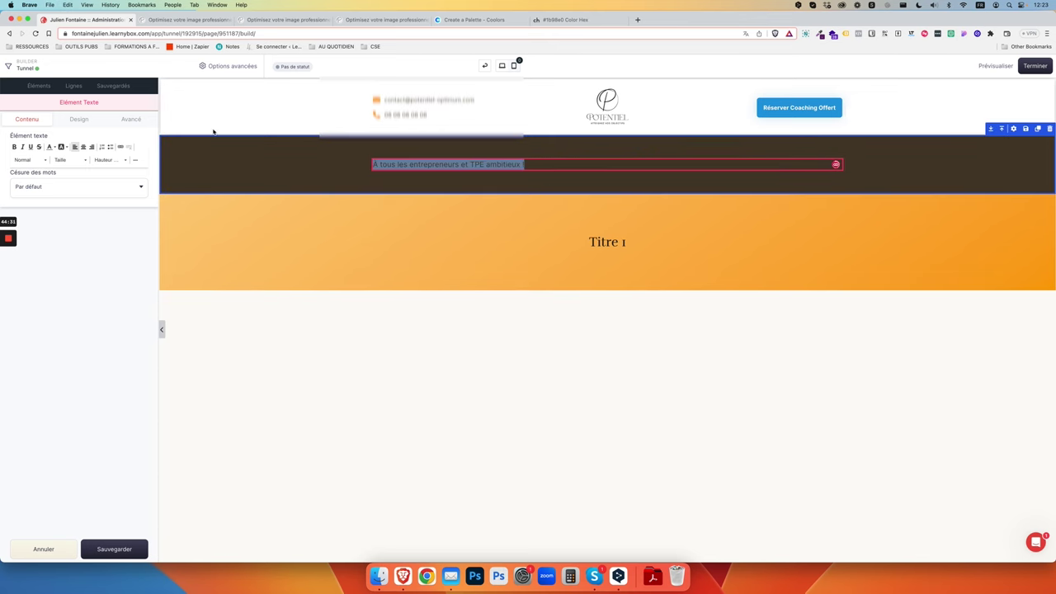
left_click(54, 194)
left_click(76, 257)
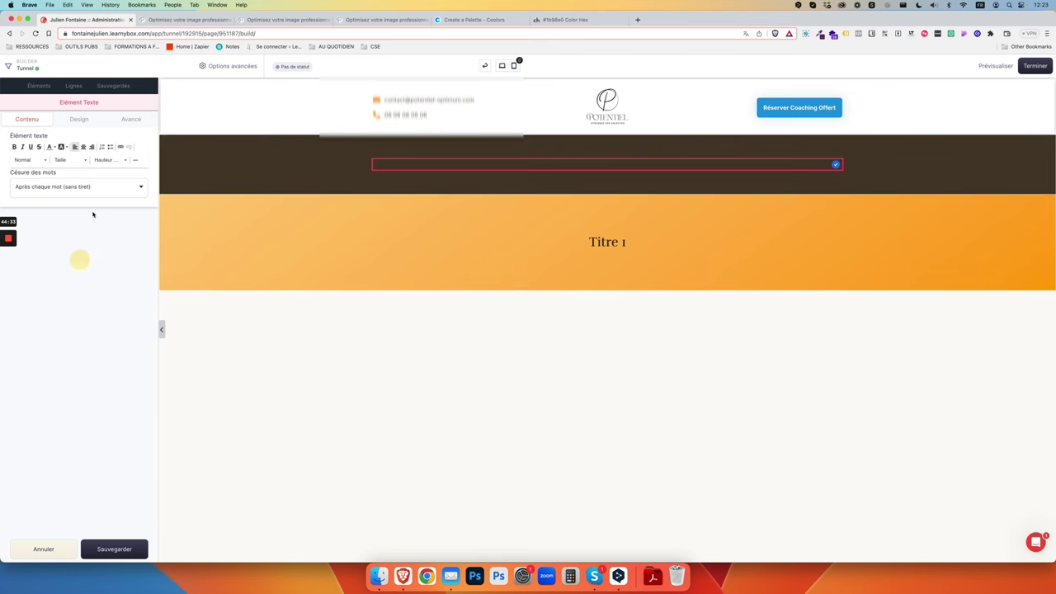
- Set the brown section's paragraph to a font size of 18px and a line height of 28px
left_click(70, 159)
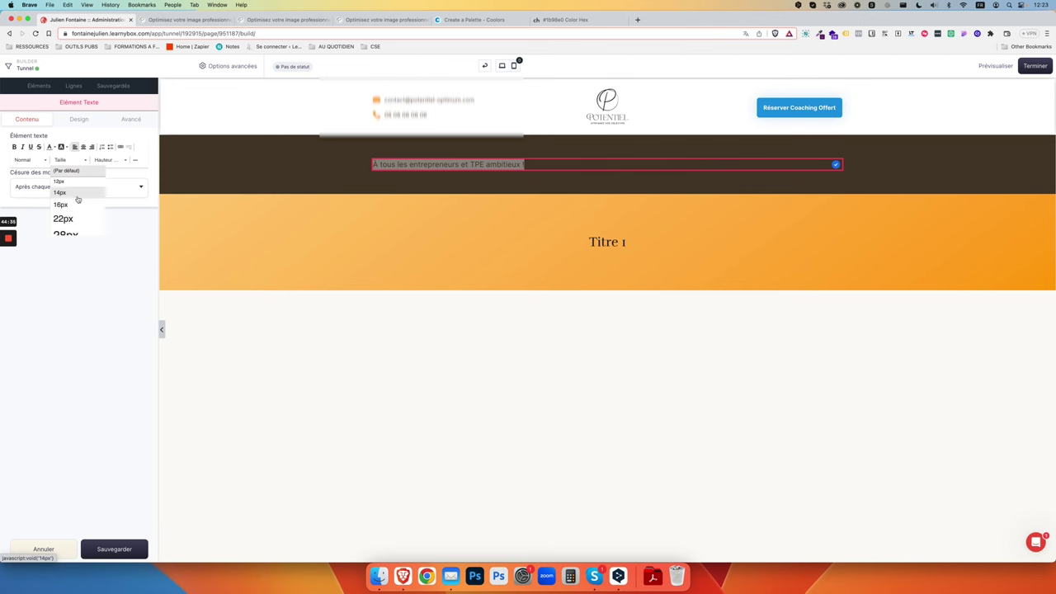
left_click(84, 204)
left_click(105, 160)
scroll(110, 198, "down", 3)
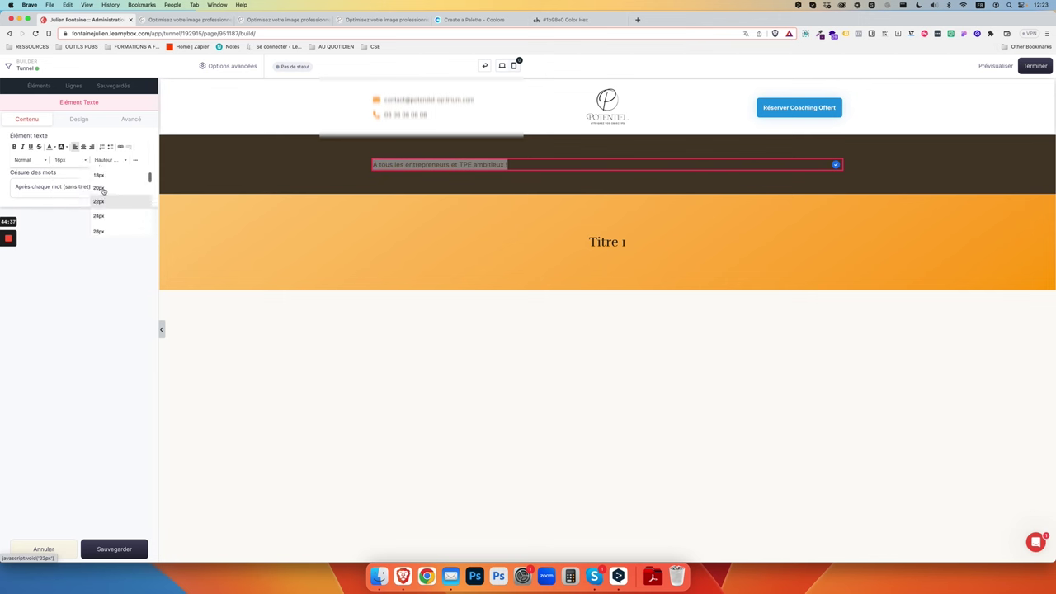
left_click(99, 180)
left_click(63, 159)
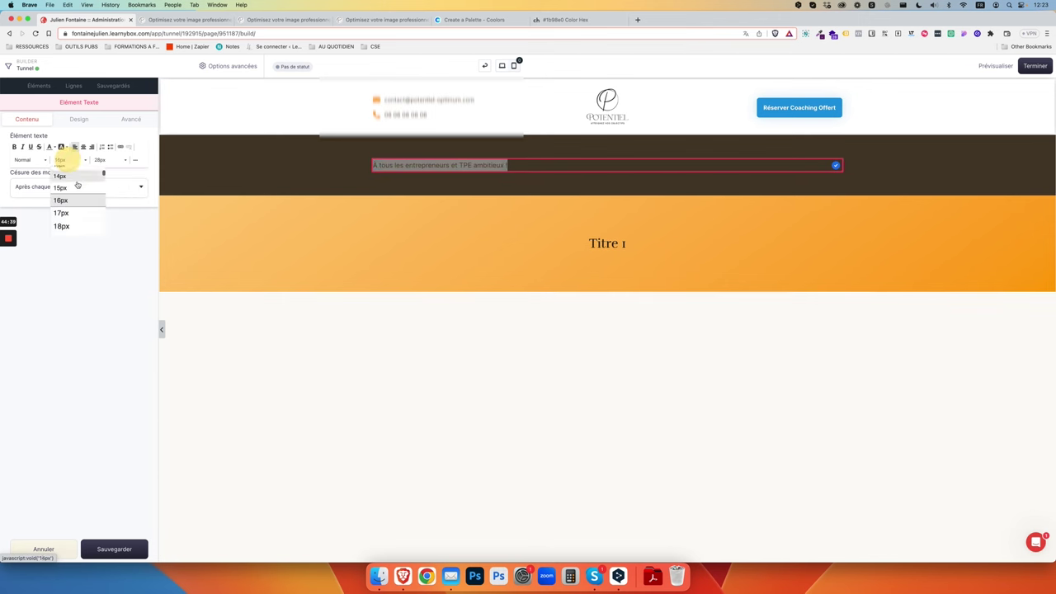
left_click(79, 201)
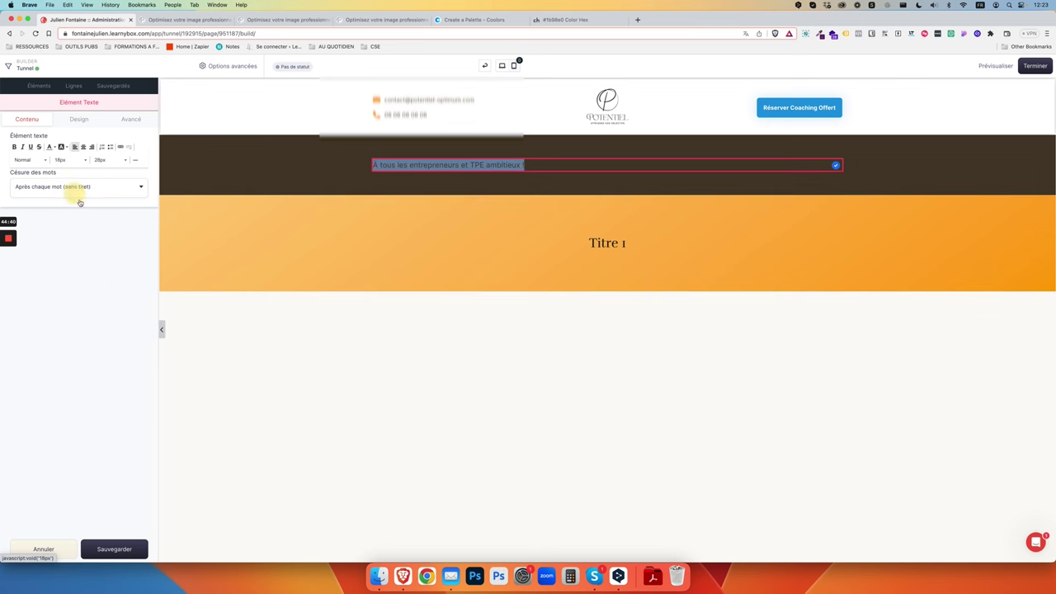
- Make the brown section's paragraph text white and centred, and save the element
left_click(50, 150)
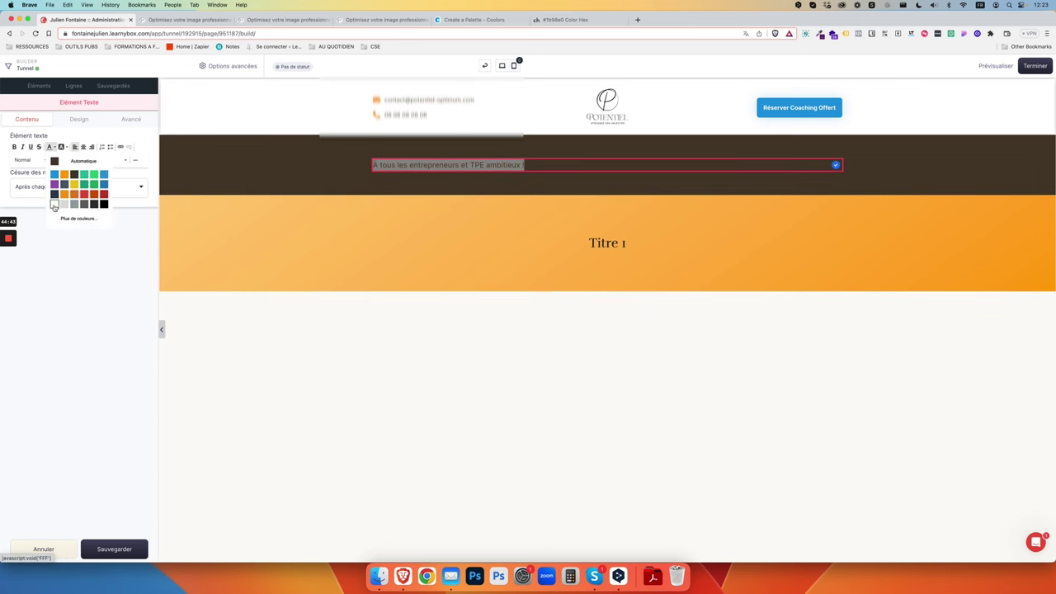
left_click(53, 206)
left_click(82, 146)
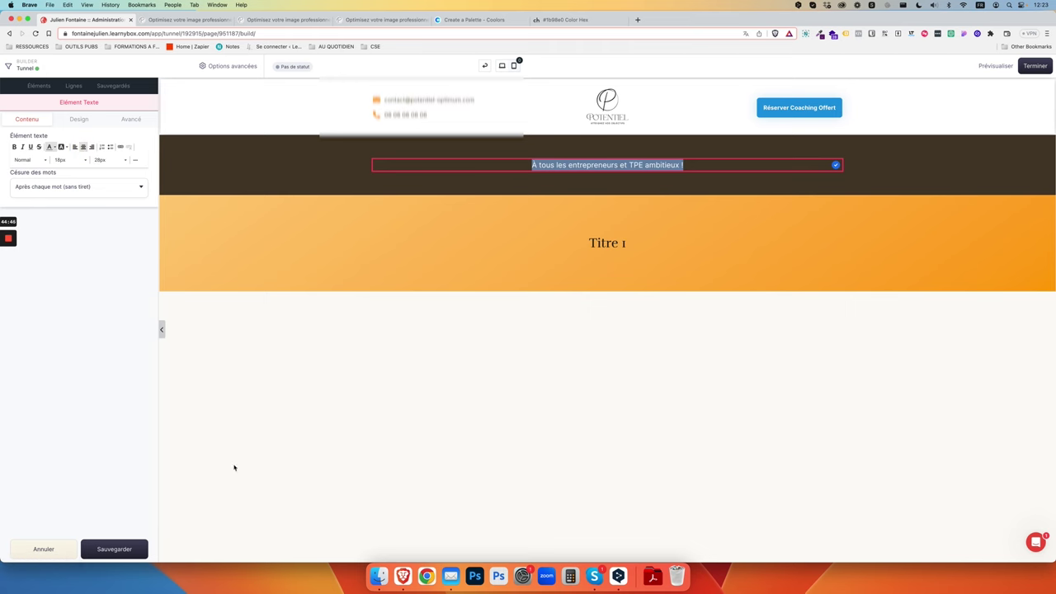
left_click(114, 549)
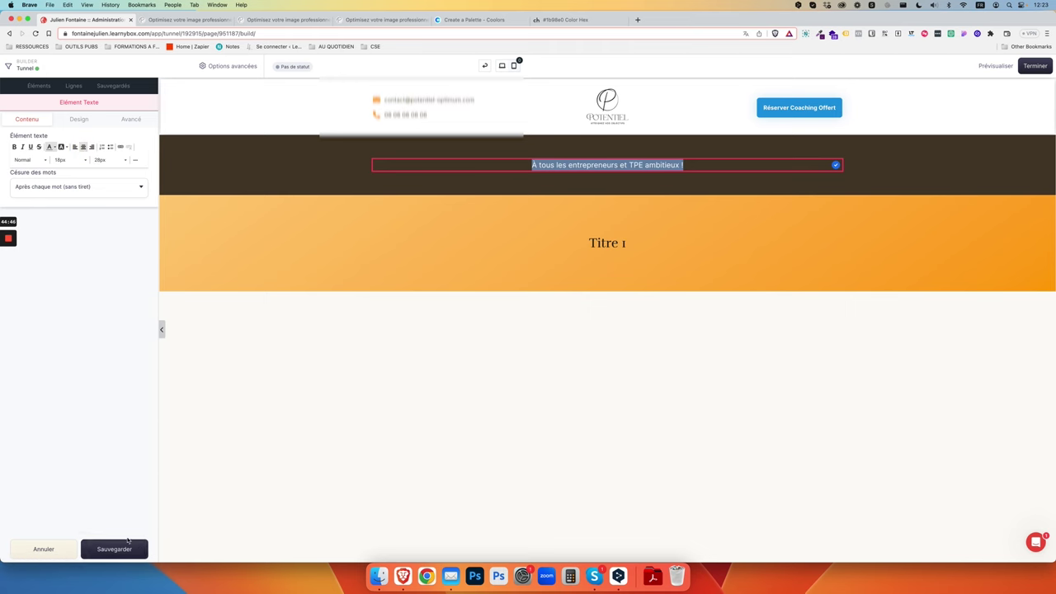
- Set the brown section's internal margins to 0 px on all sides and save
left_click(563, 161)
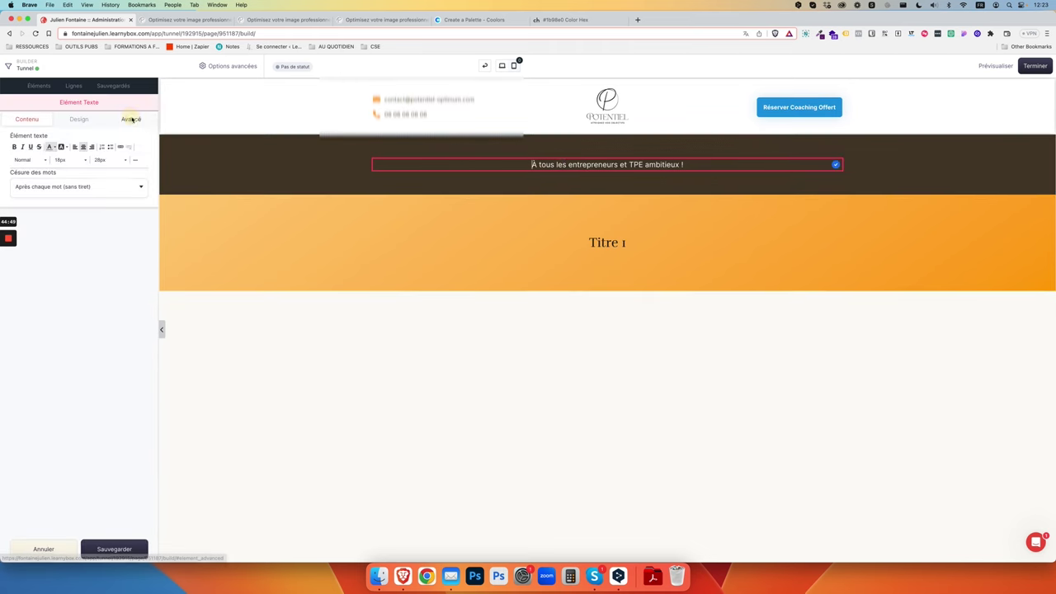
left_click(130, 118)
left_click(410, 150)
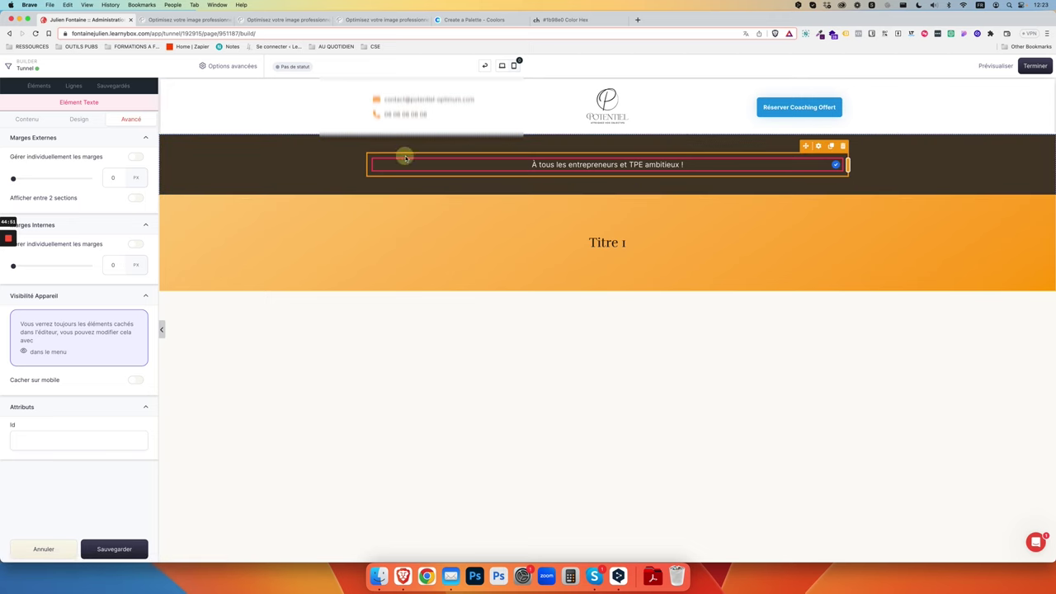
left_click(142, 122)
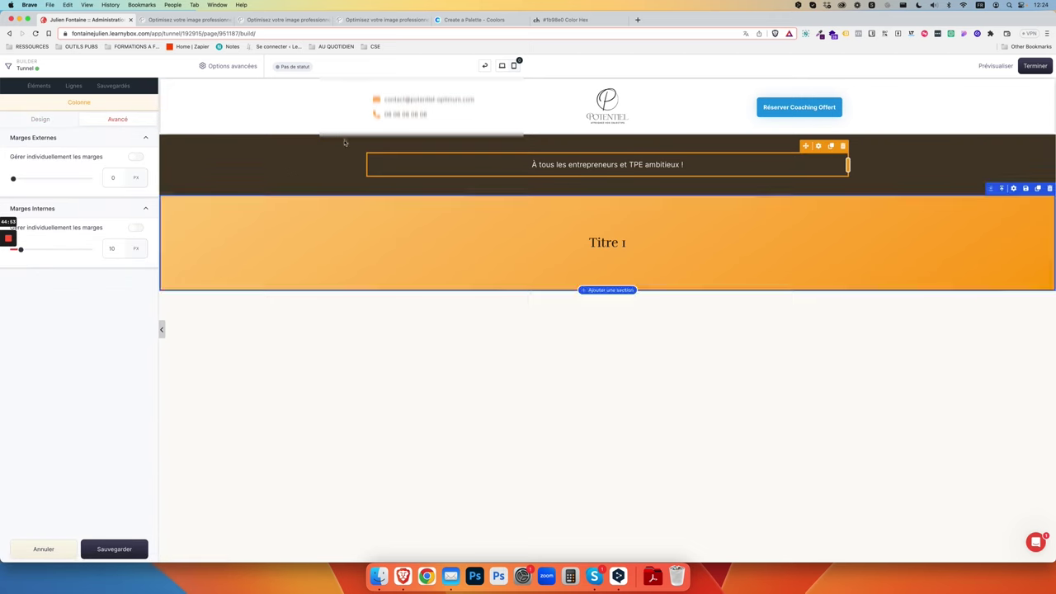
left_click(346, 145)
left_click(117, 119)
left_click(135, 227)
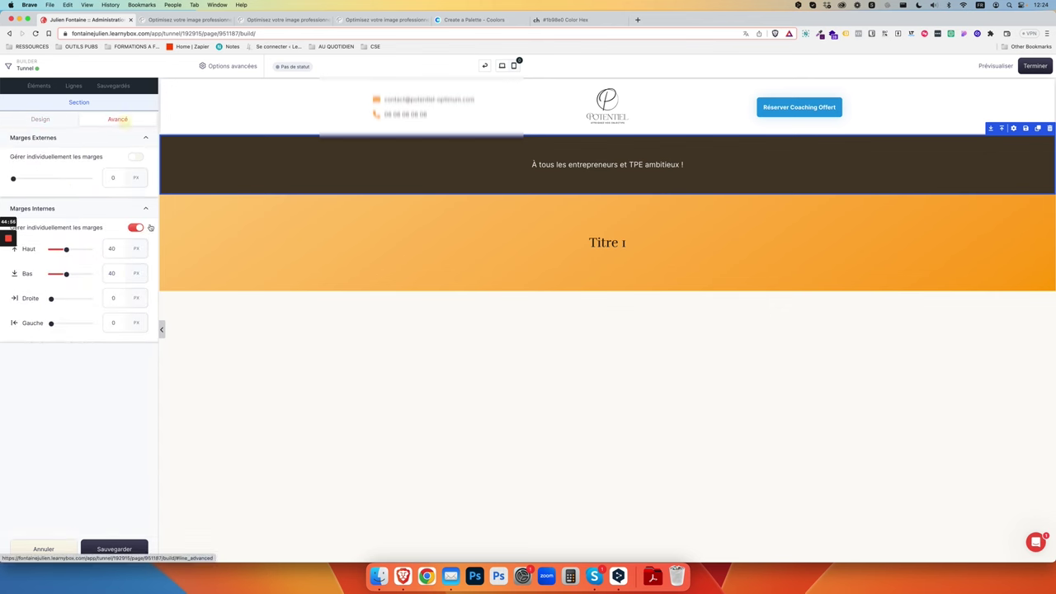
left_click(133, 229)
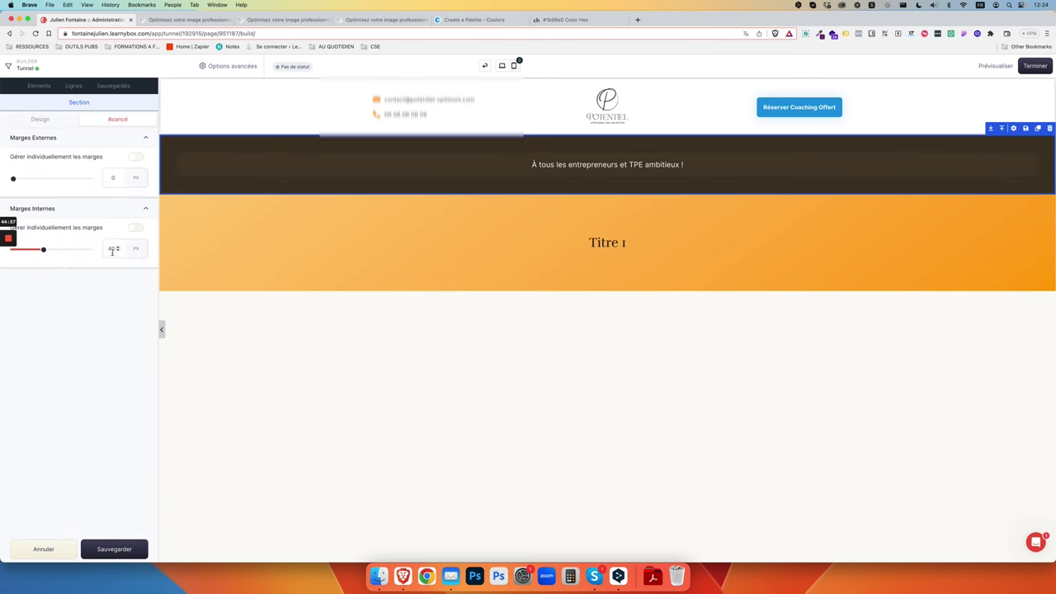
double_click(112, 250)
type("0")
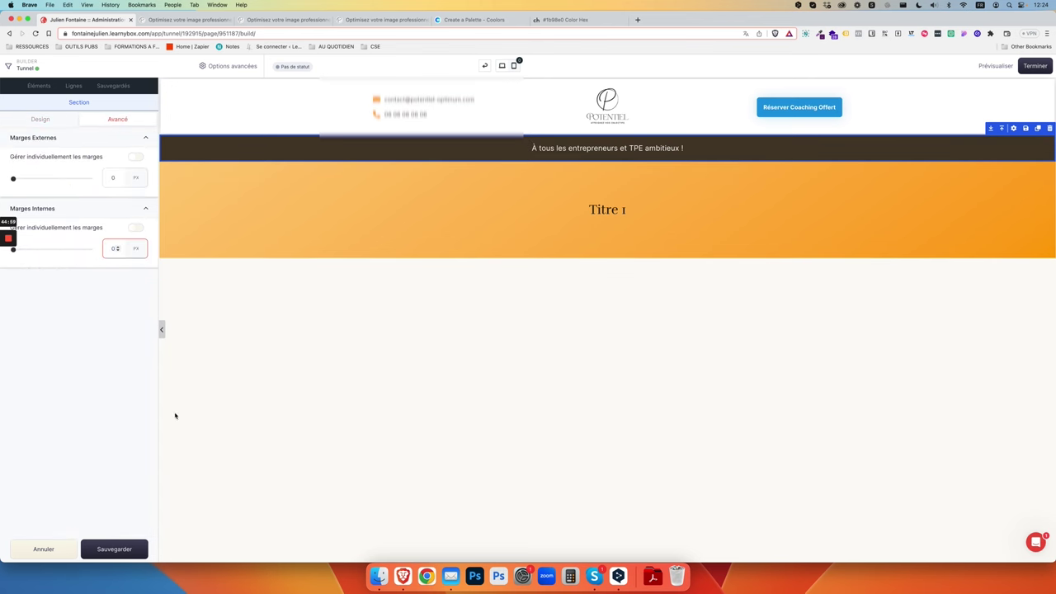
left_click(114, 548)
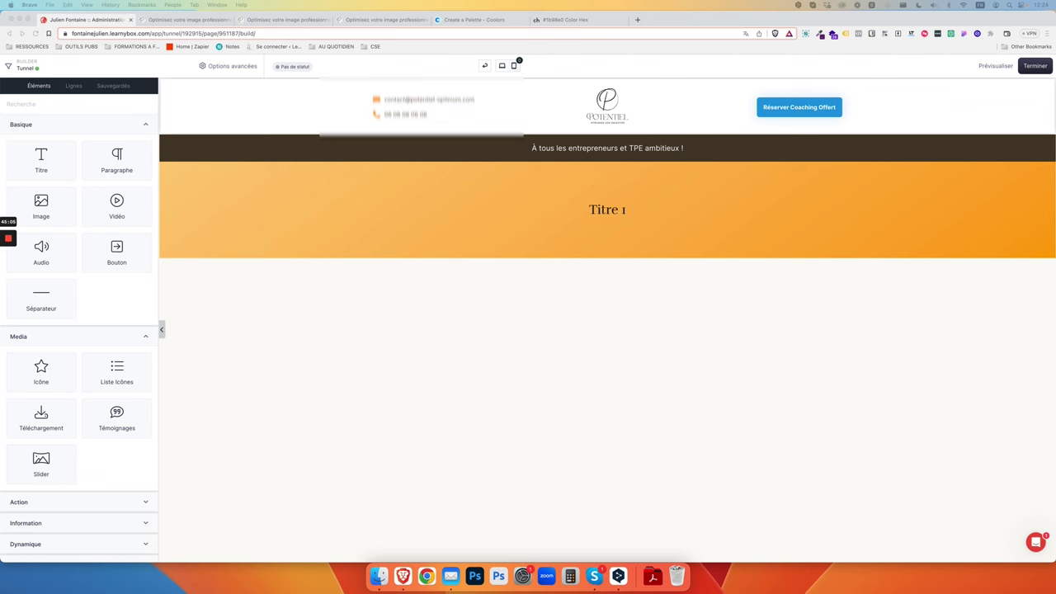
- Replace "Titre 1" with "Optimisez votre image professionnelle et votre communication pour devenir un entrepreneur performant et remarquable : les clés pour réussir votre projet !"
left_click(615, 212)
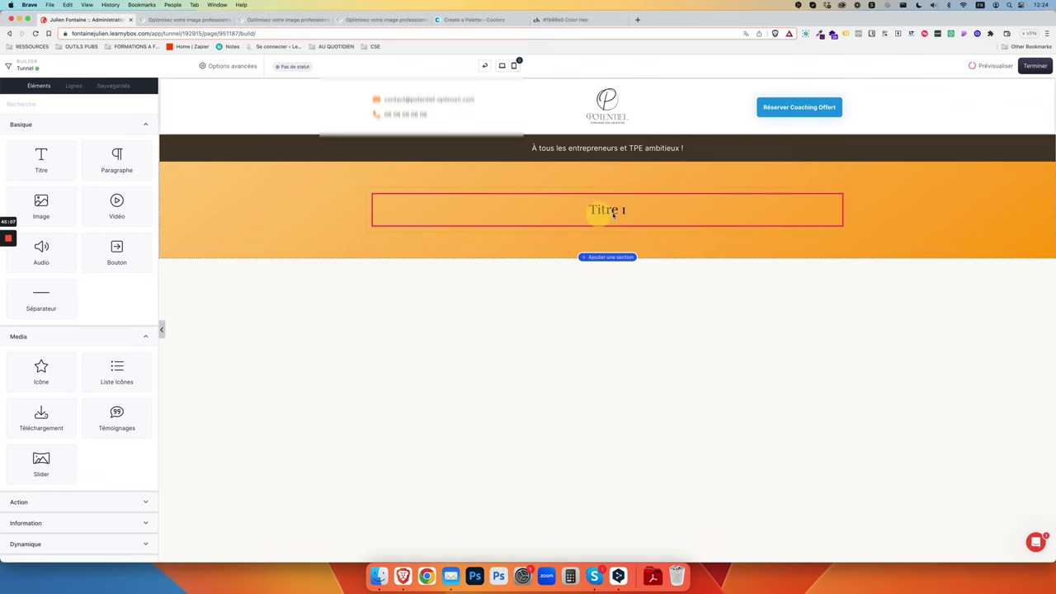
key("super+a")
type("Optimisez votre image professionnelle et votre communication pour devenir un entrepreneur performant et remarquable : les clés pour réussir votre projet !")
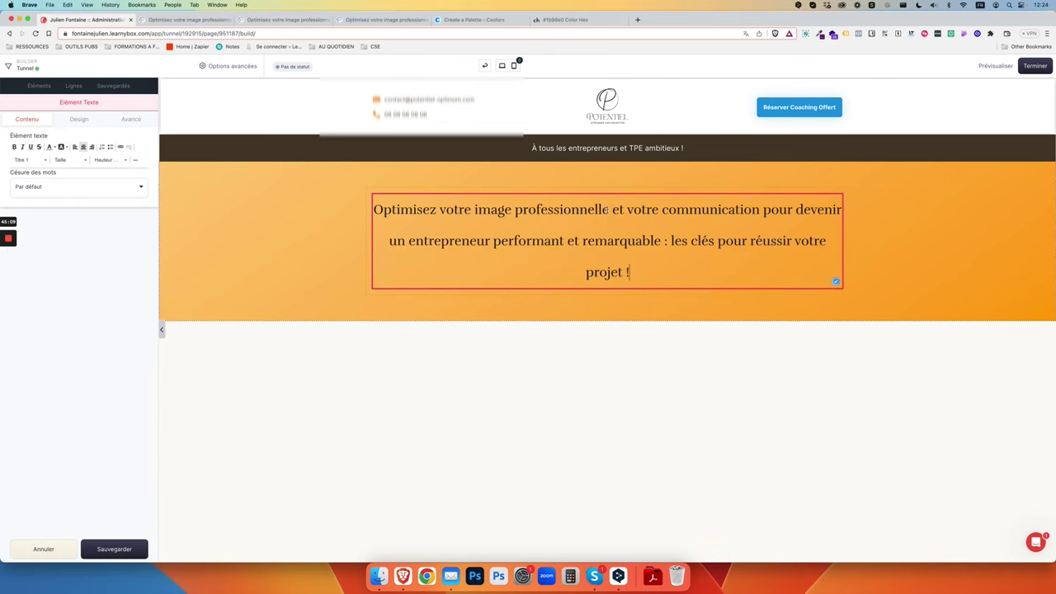
- Try a 28px font size on the whole orange section headline and settle on 32px
key("super+a")
left_click(69, 159)
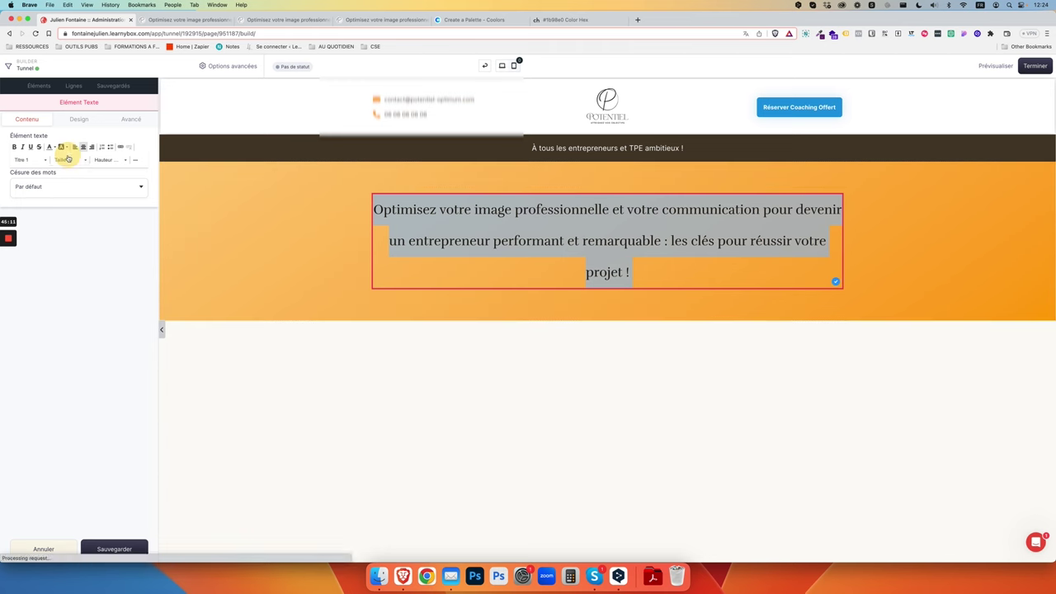
scroll(66, 206, "down", 3)
left_click(64, 177)
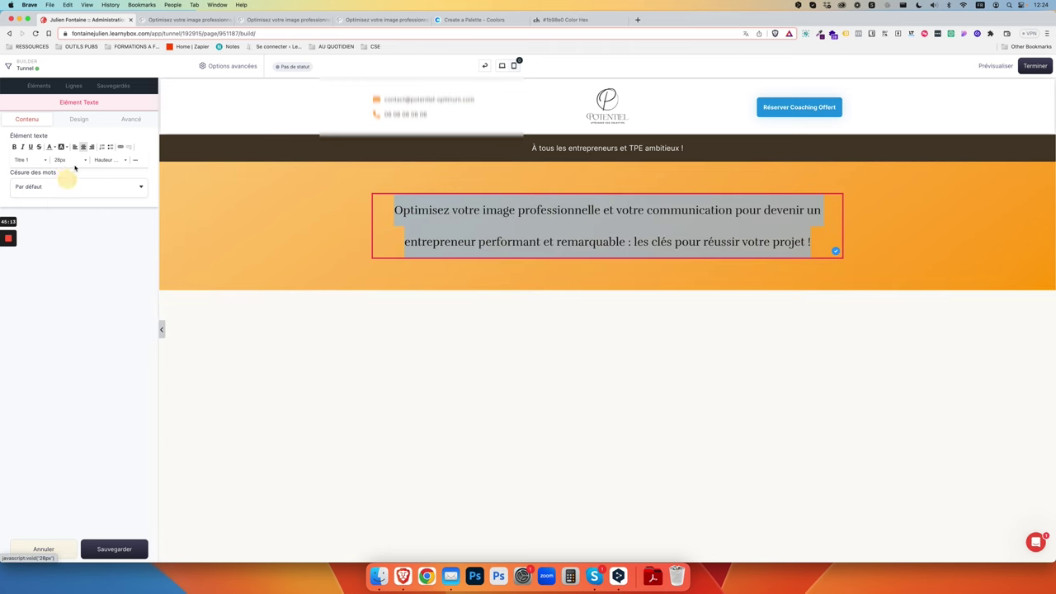
left_click(69, 160)
scroll(73, 177, "down", 2)
left_click(66, 220)
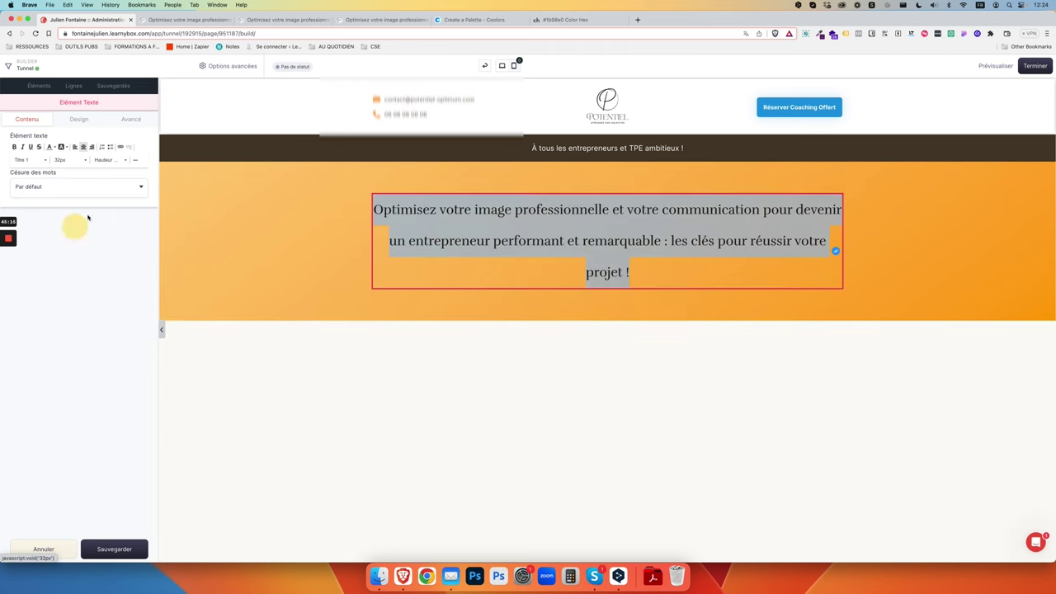
- Try line heights of 44px and 48px on the orange section's headline and settle on 52px
left_click(107, 159)
scroll(114, 203, "down", 2)
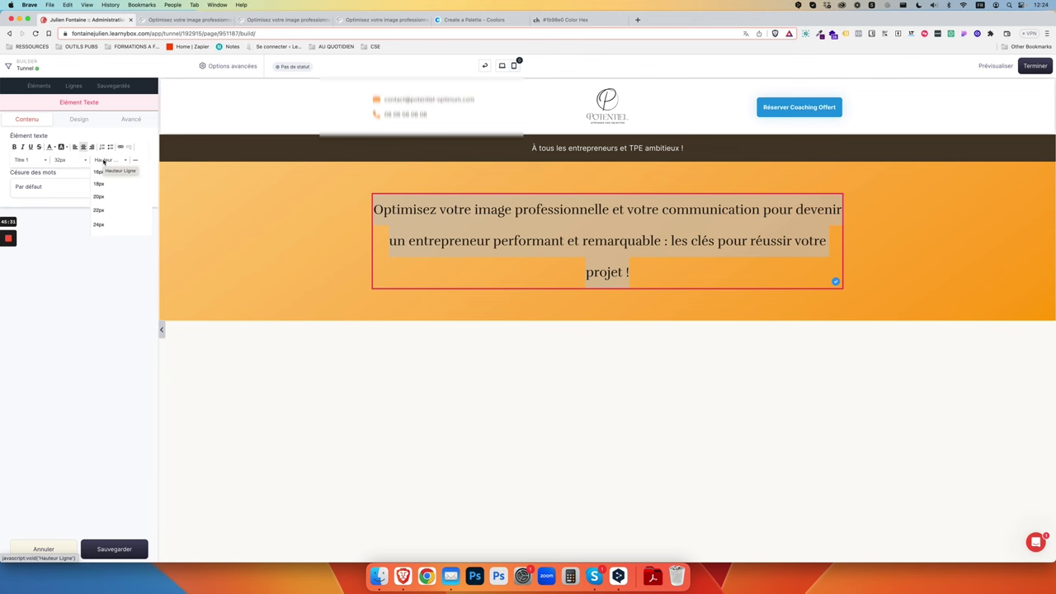
scroll(108, 206, "down", 3)
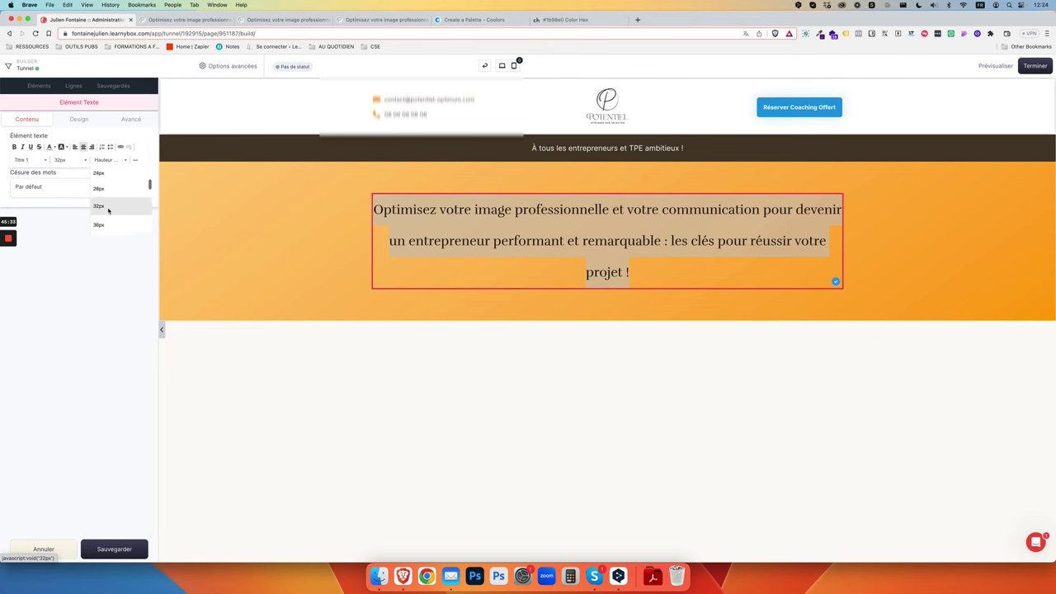
scroll(108, 210, "down", 2)
left_click(108, 202)
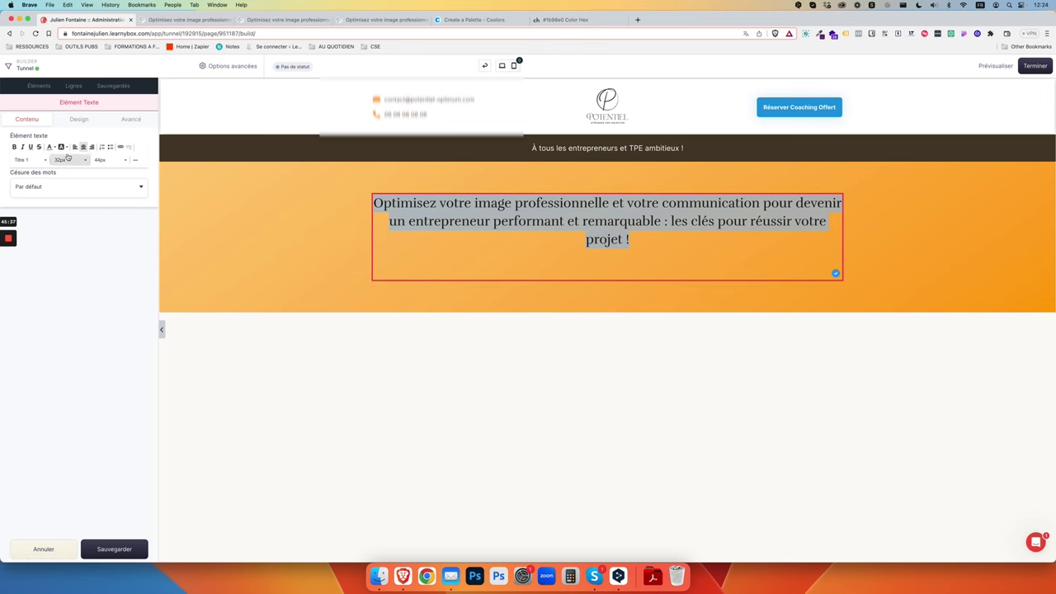
left_click(120, 160)
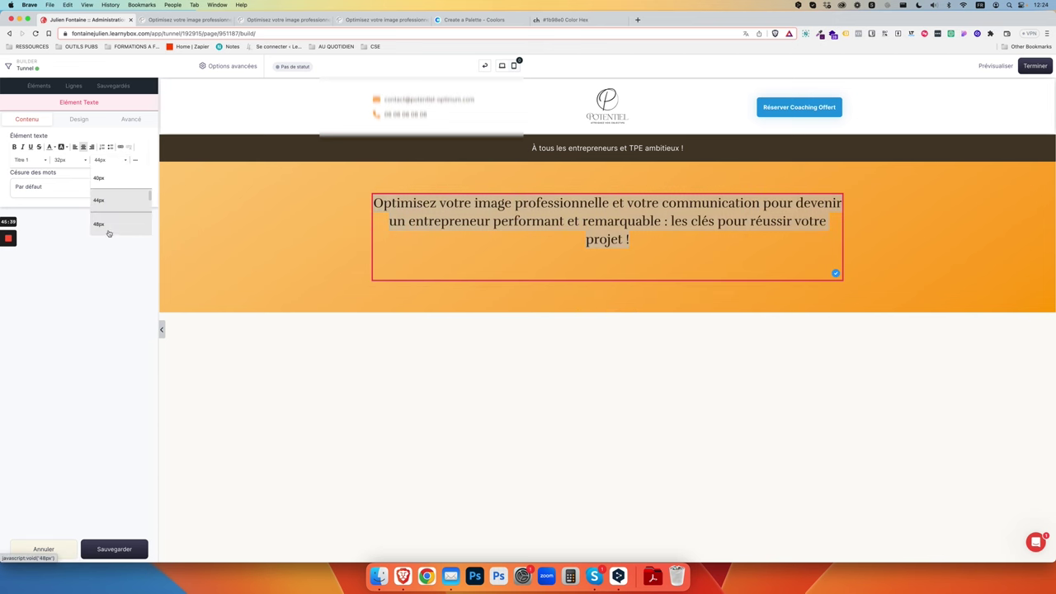
left_click(110, 231)
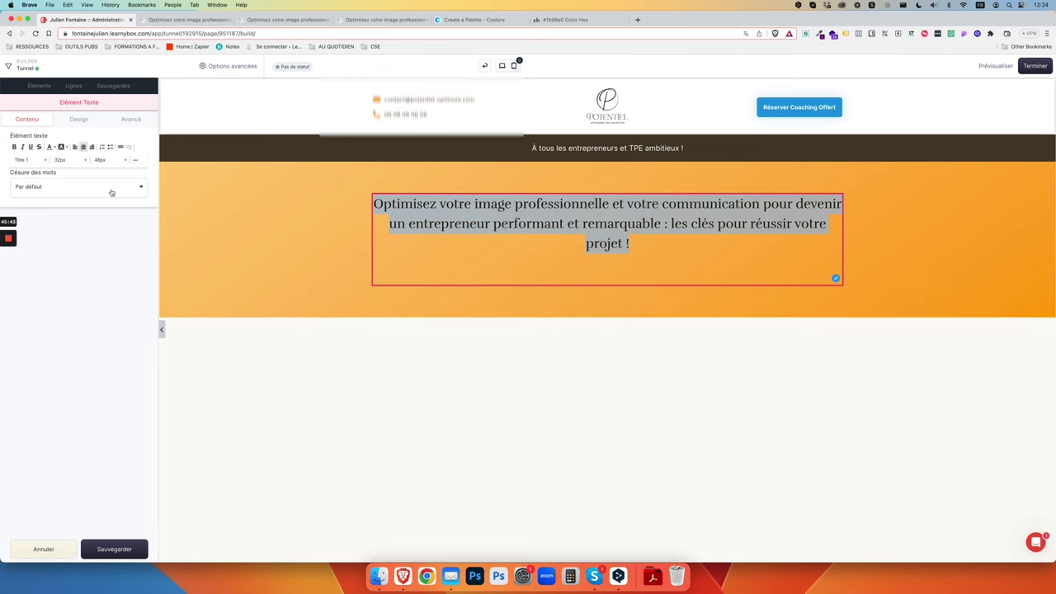
left_click(104, 163)
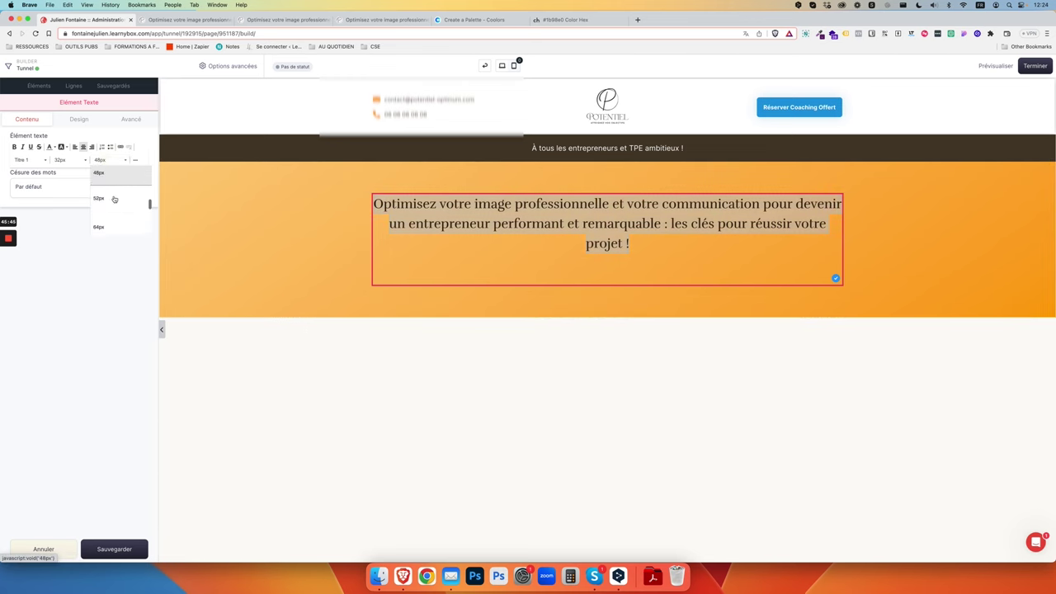
left_click(103, 199)
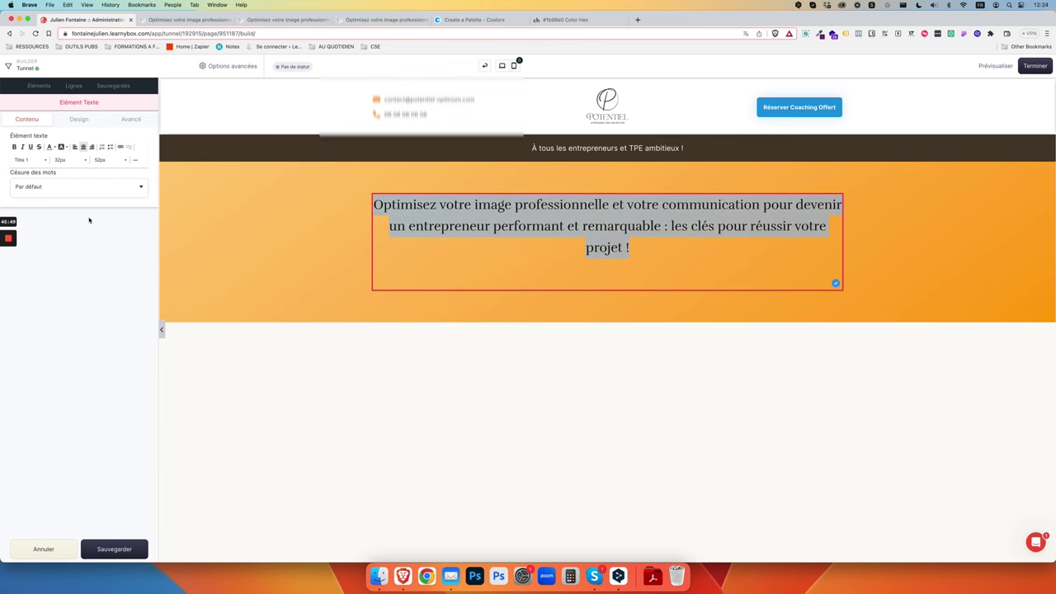
- Set the headline's word breaking to "Après chaque mot (sans tiret)" and save the element
left_click(68, 194)
left_click(79, 259)
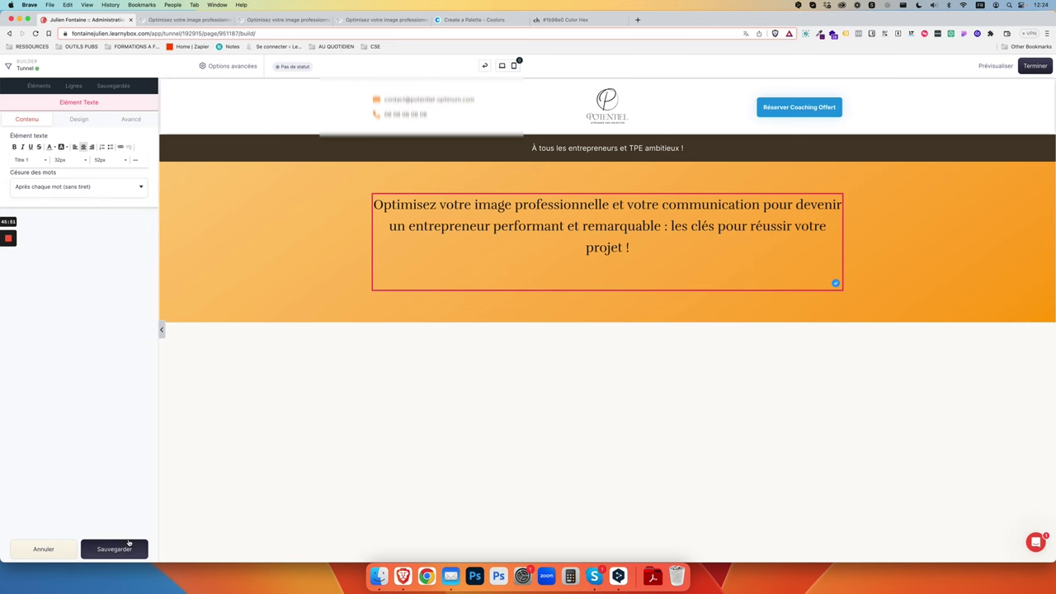
left_click(125, 545)
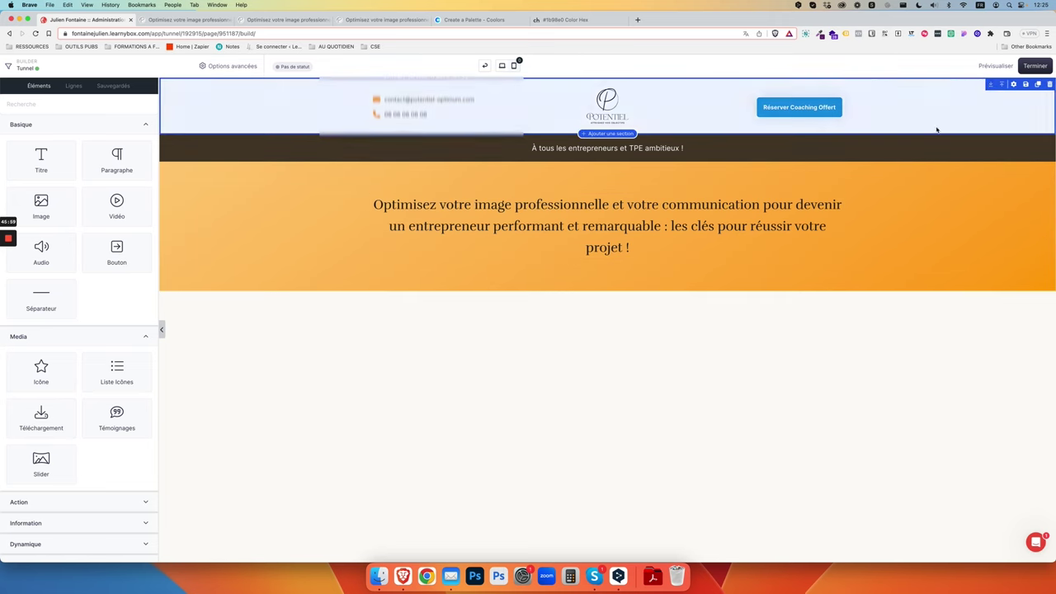
- Preview the page to check the headline and announcement bar, and return to the builder
left_click(1000, 67)
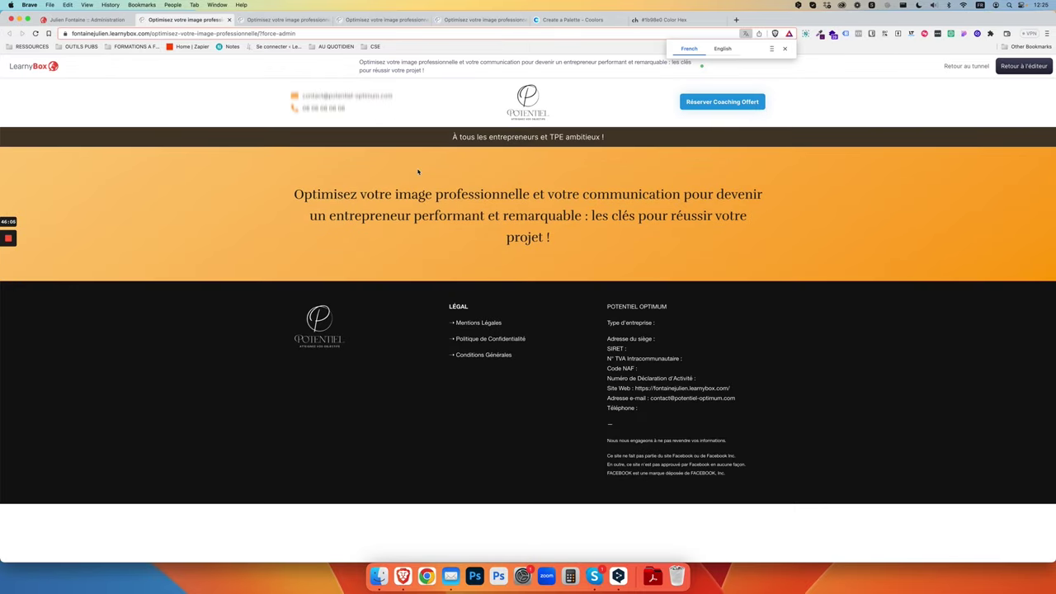
left_click_drag(418, 172, 668, 245)
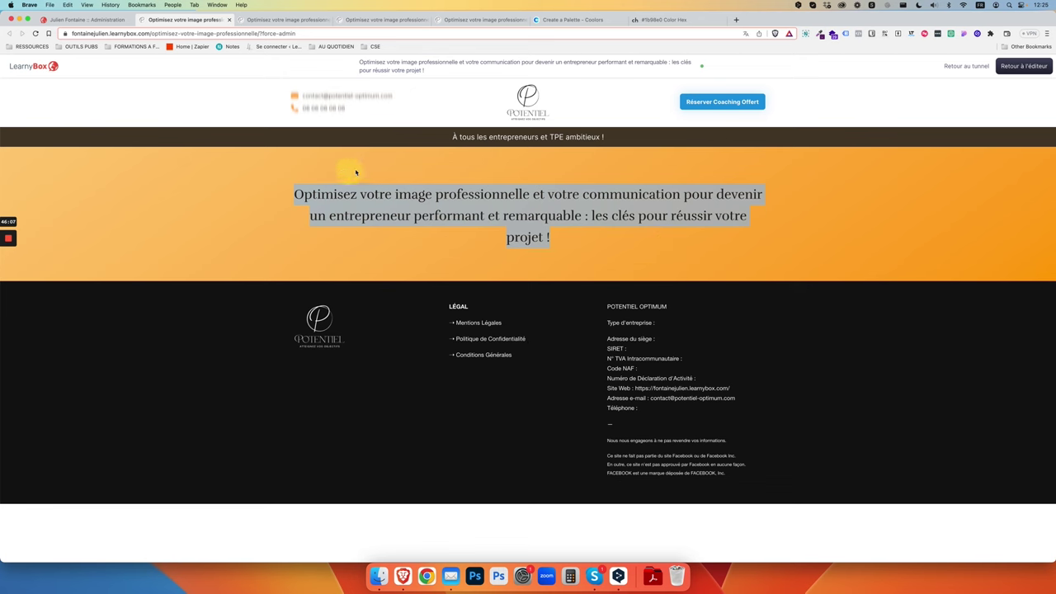
left_click(86, 19)
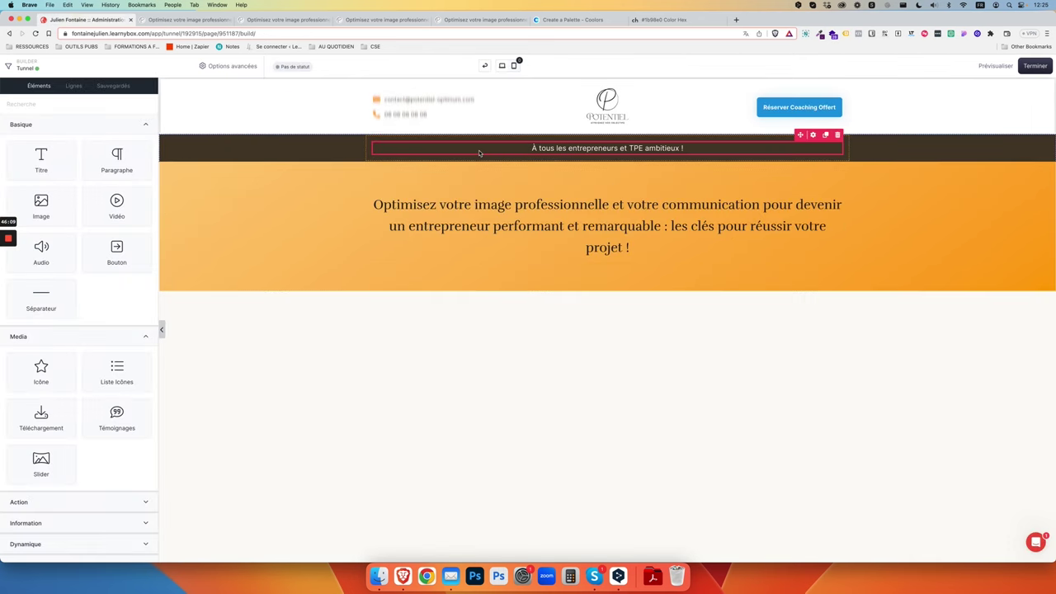
- Set the brown section's internal margins to 10 px on all sides and save
left_click(352, 149)
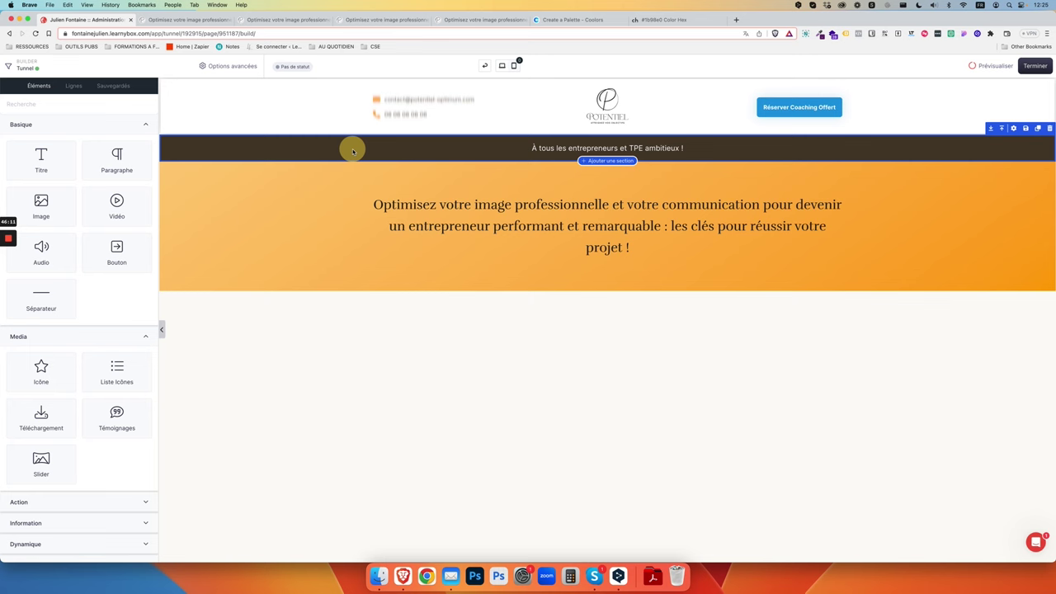
left_click(117, 119)
type("10")
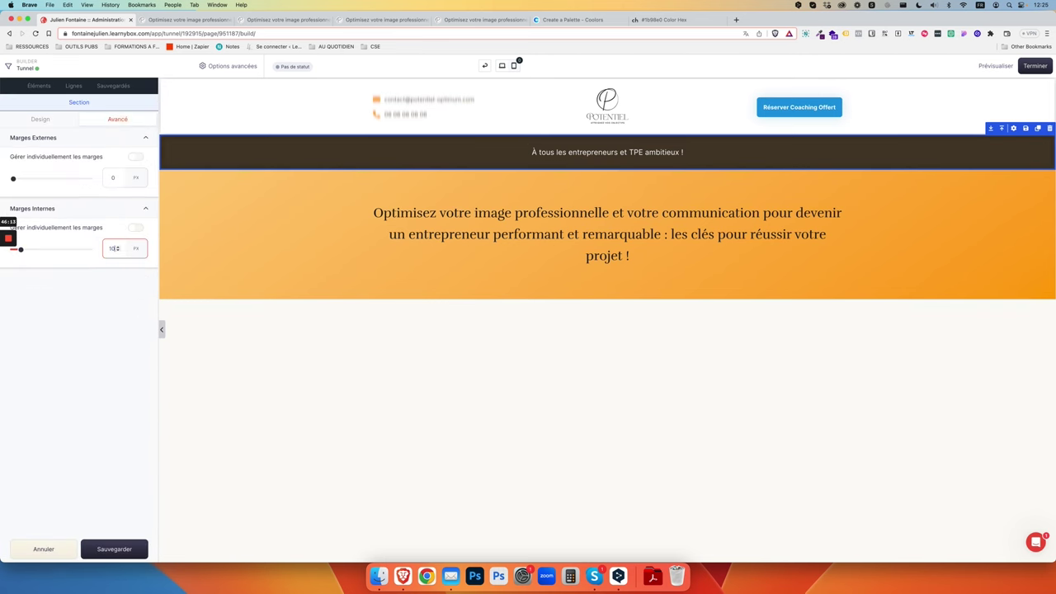
left_click(112, 549)
- Reload the page preview to check the brown bar's height, and go back to the builder
left_click(165, 20)
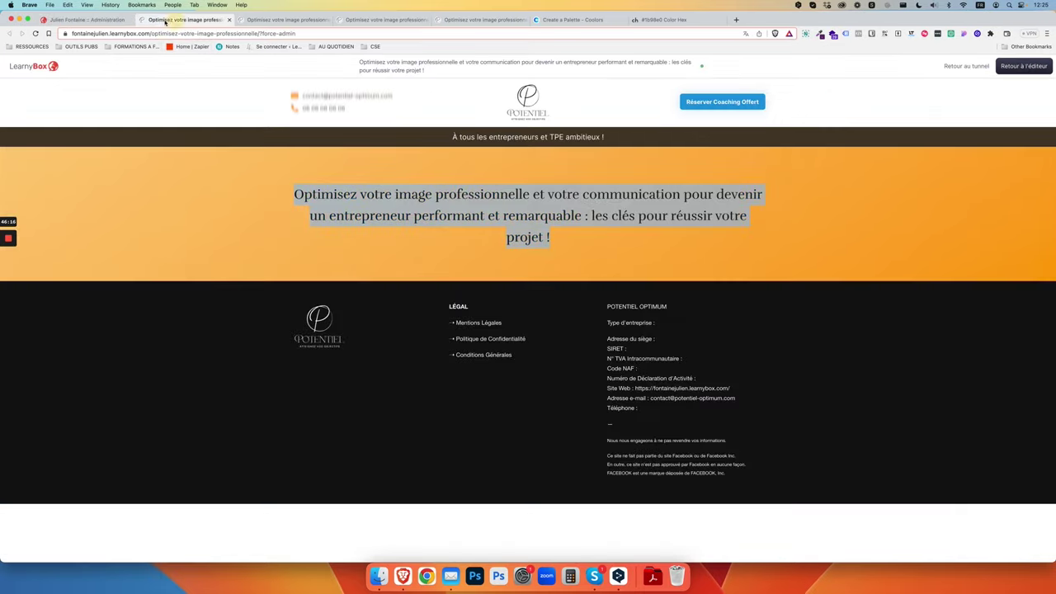
left_click(36, 33)
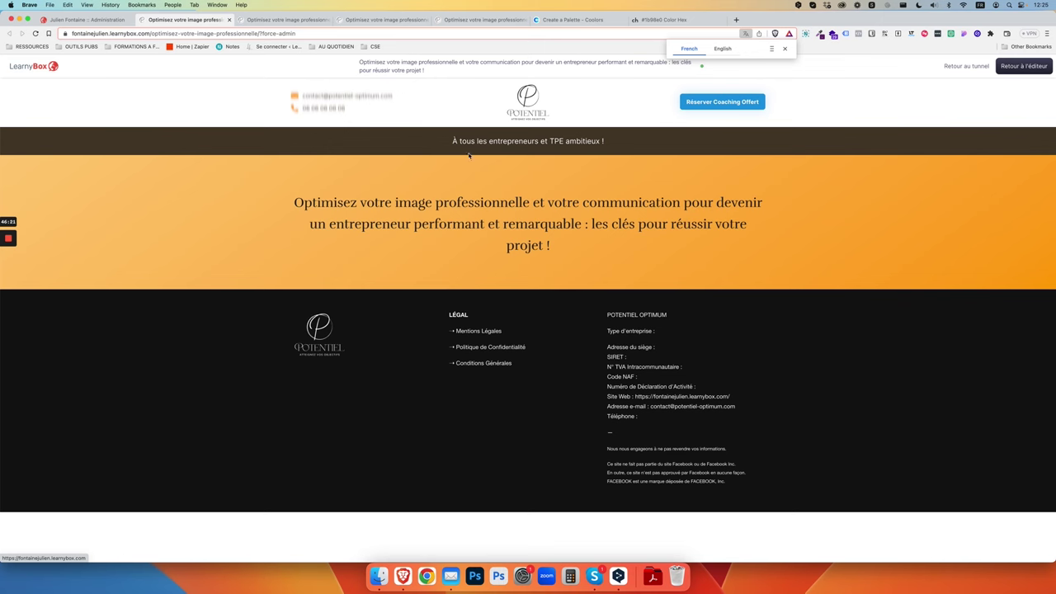
left_click(87, 19)
- Make "Optimisez votre image professionnelle" and "entrepreneur performant et remarquable" bold in the orange section's headline and save
left_click(431, 216)
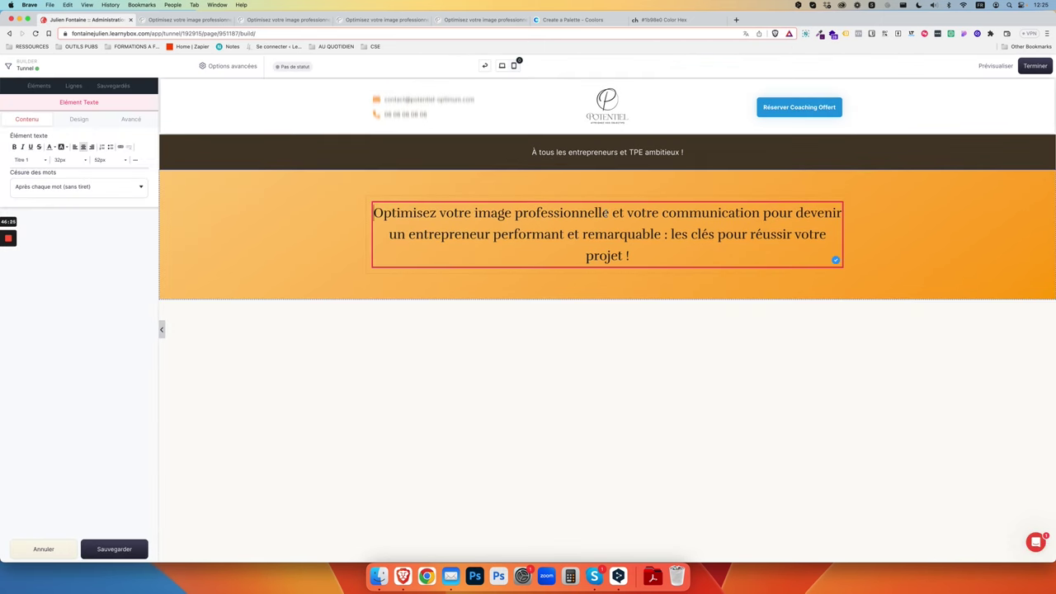
left_click(607, 213, "shift")
key("super+b")
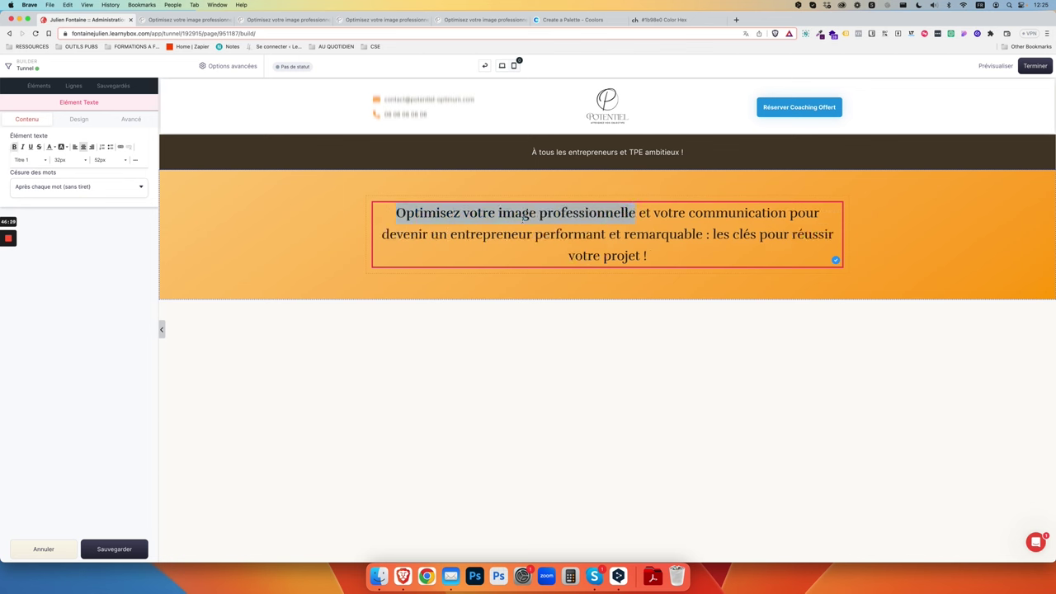
left_click(593, 235)
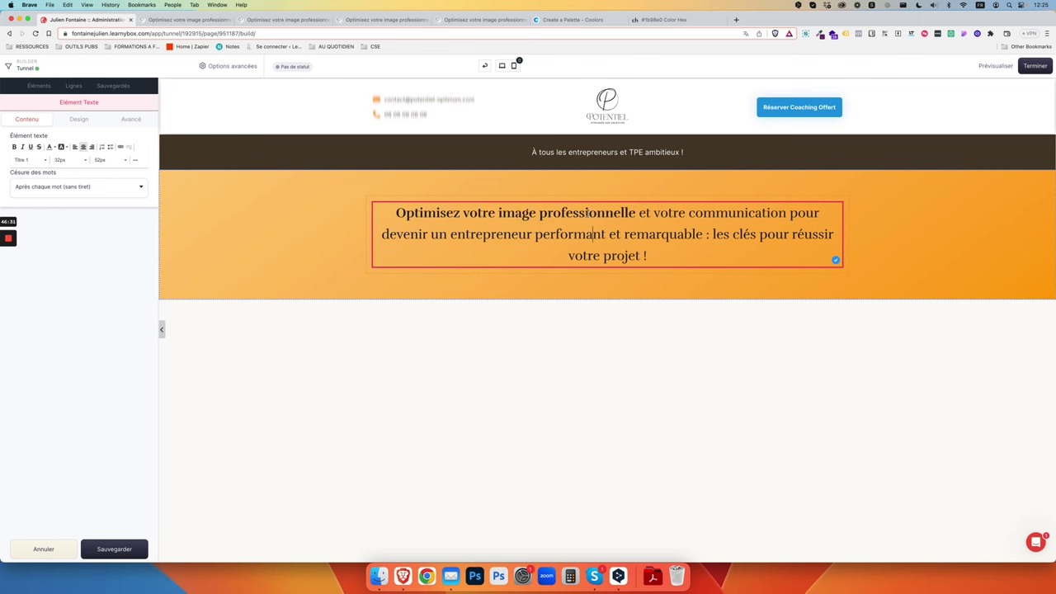
left_click(452, 234)
left_click(702, 234, "shift")
left_click(114, 548)
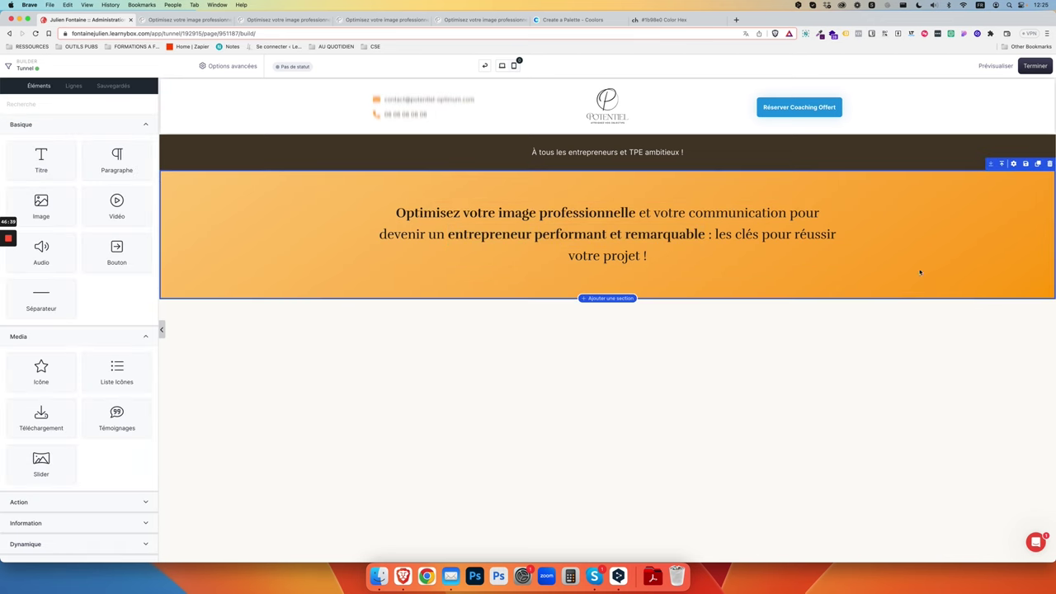
- Refresh the preview to check the bold headline wording, and return to the builder
left_click(185, 19)
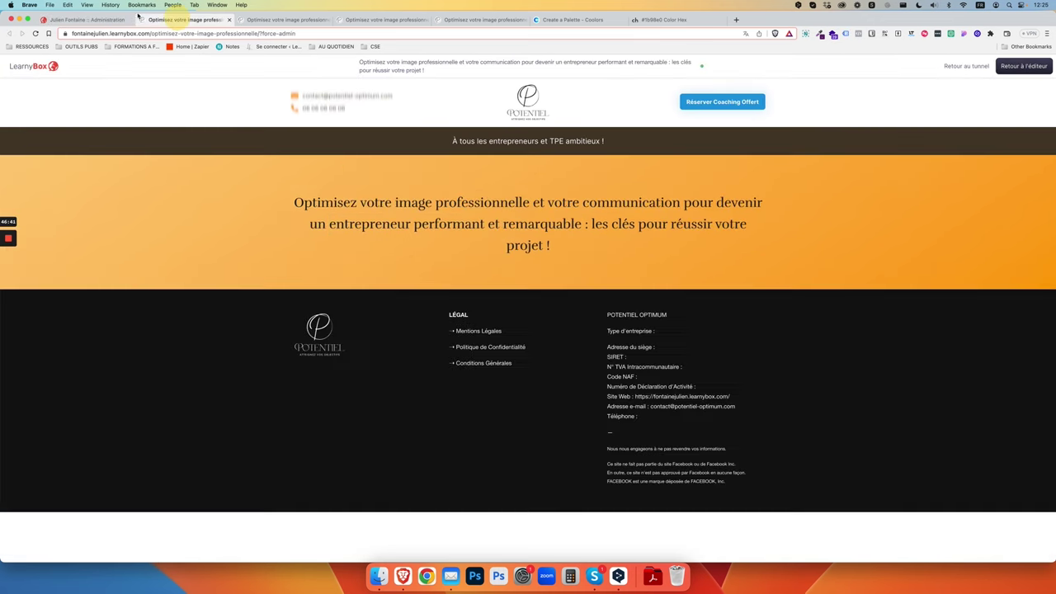
left_click(36, 33)
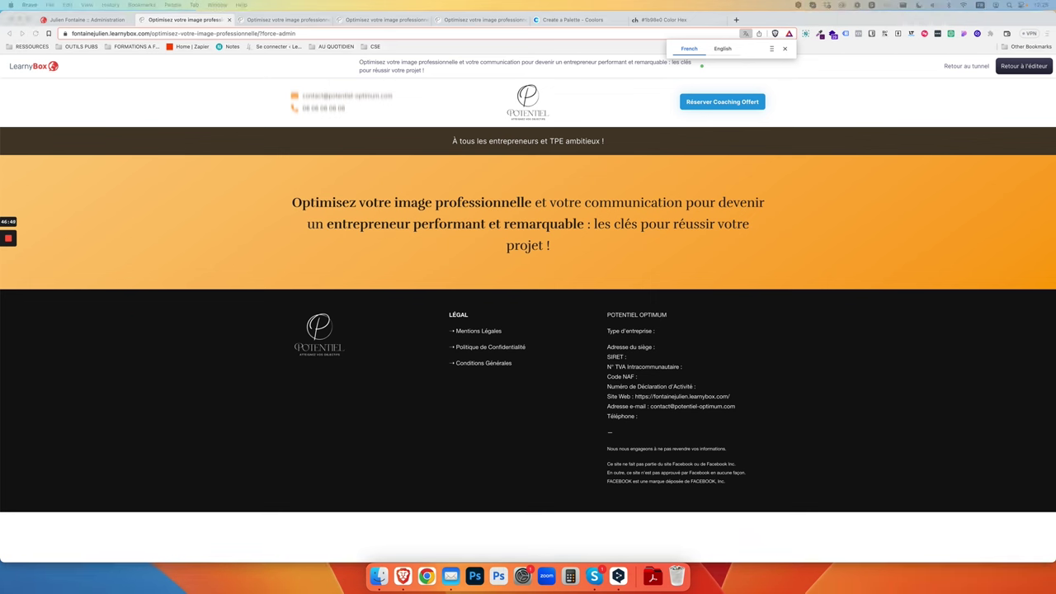
left_click(99, 19)
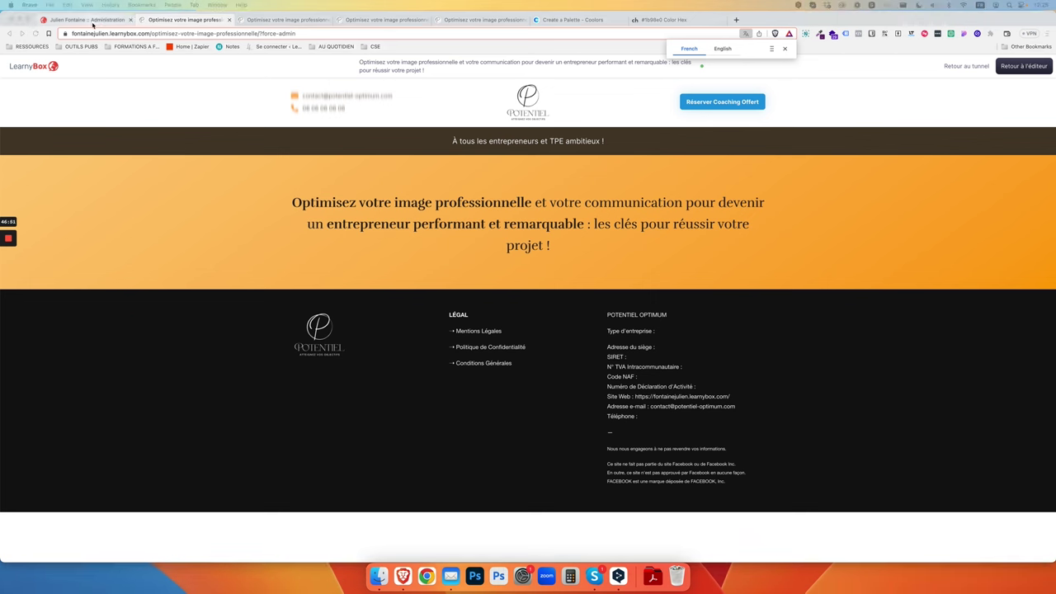
- Add a paragraph below the orange section's headline reading "Regardez la vidéo ci-dessous pour en savoir plus"
left_click_drag(116, 161, 577, 244)
left_click(551, 279)
left_click_drag(501, 285, 372, 274)
type("Regardez la vidéo ci-dessous pour en savoir plus")
- Centre the new paragraph and set its word breaking to "Après chaque mot (sans tiret)"
key("super+a")
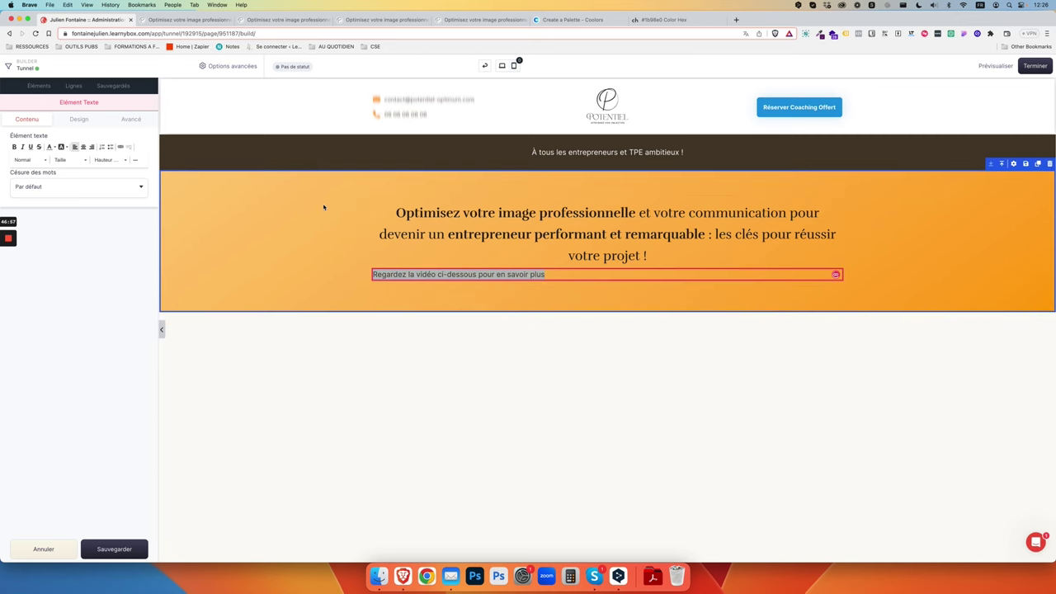
left_click(83, 146)
left_click(84, 188)
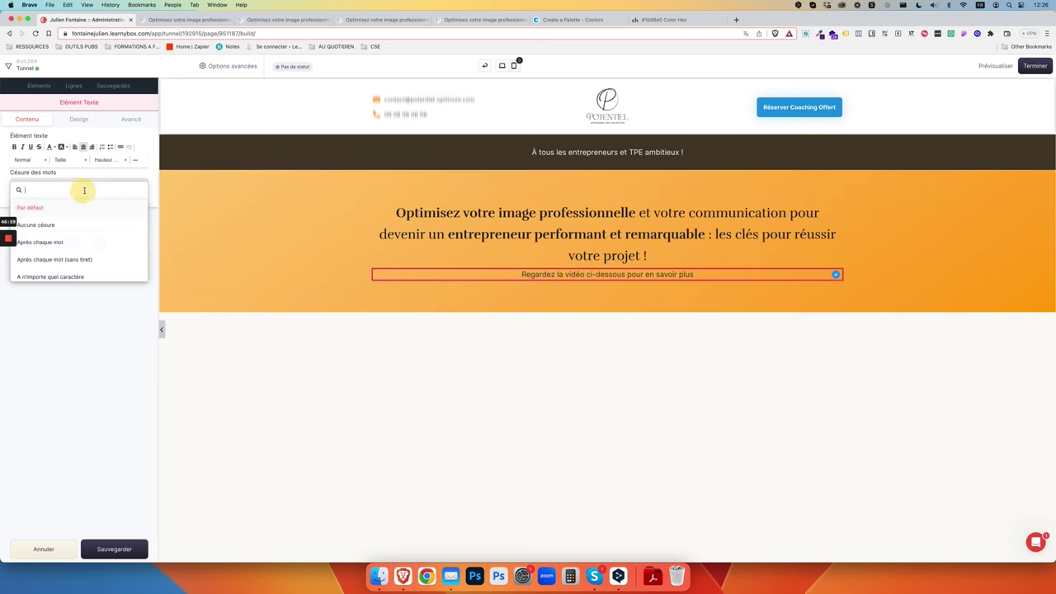
left_click(83, 259)
- Set the paragraph's line height to 28px and its font size to 18px after trying 16px
left_click(66, 160)
left_click(82, 204)
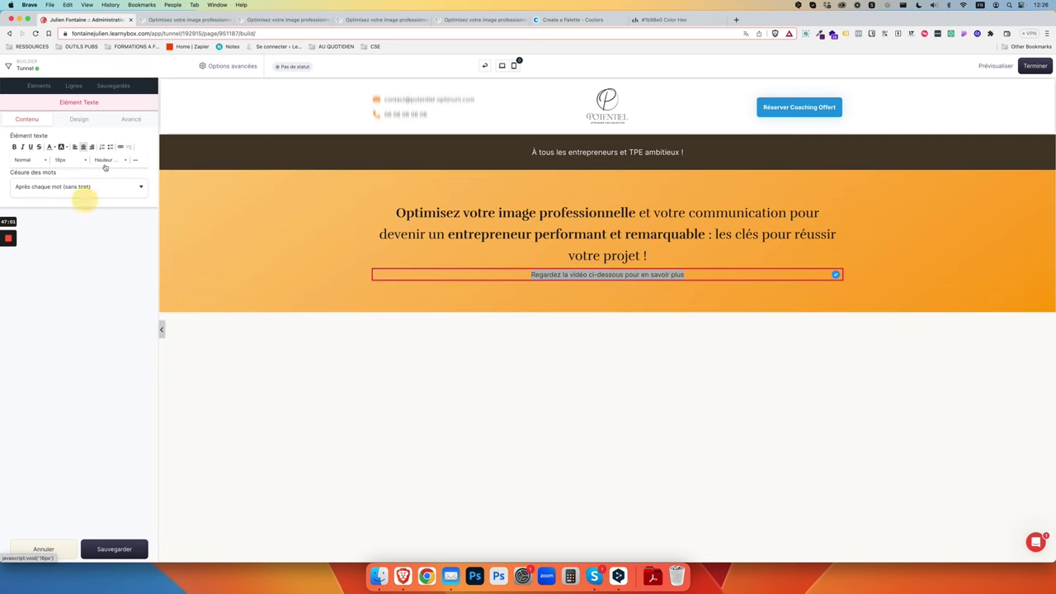
left_click(107, 159)
scroll(113, 201, "down", 2)
left_click(104, 213)
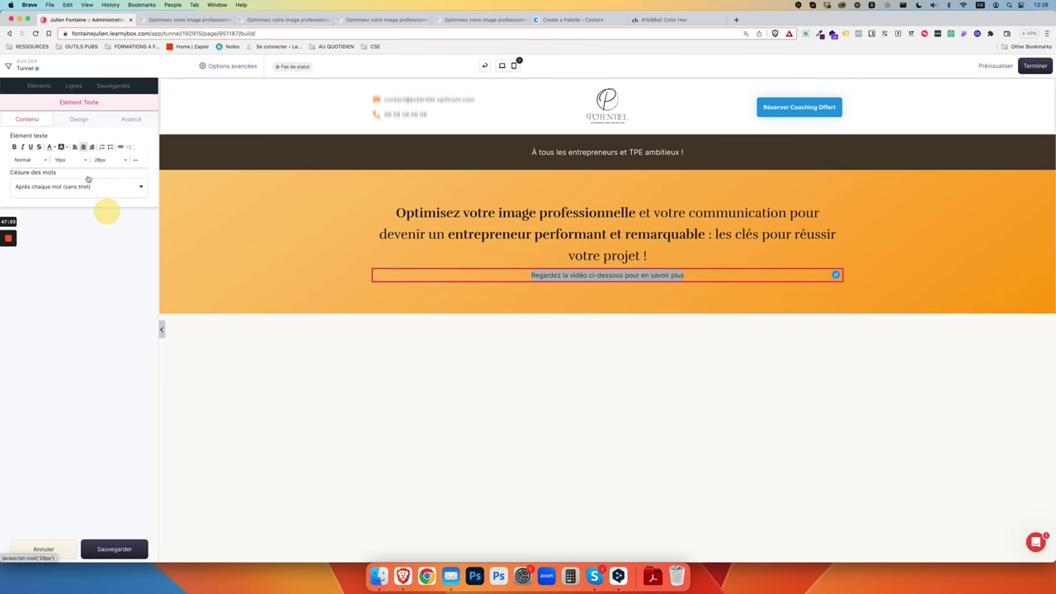
left_click(74, 160)
left_click(62, 225)
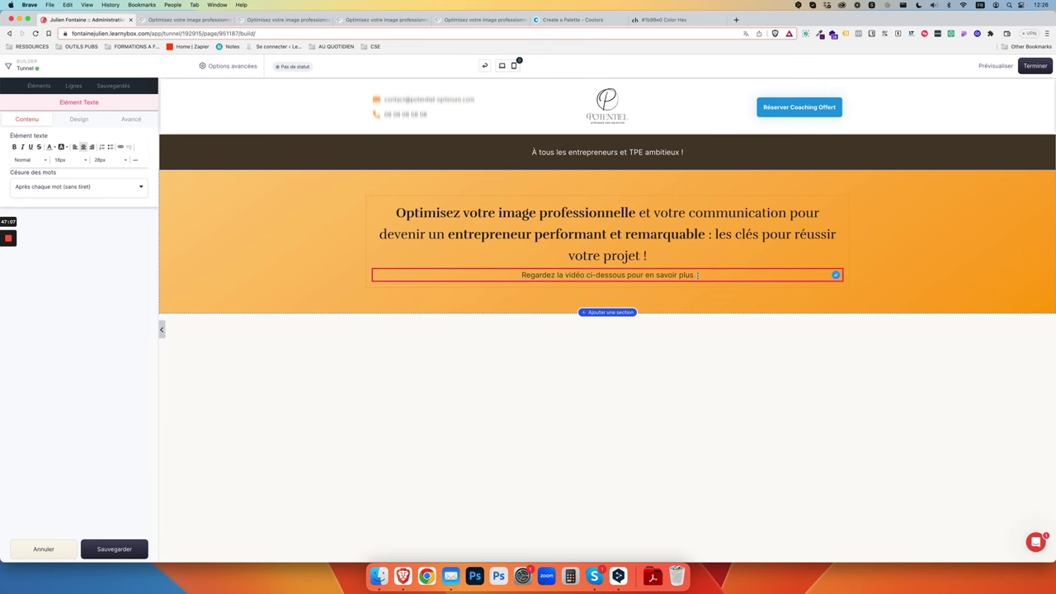
- Give the orange section's headline an individual external bottom margin of 20 px and save
left_click(692, 241)
left_click(124, 118)
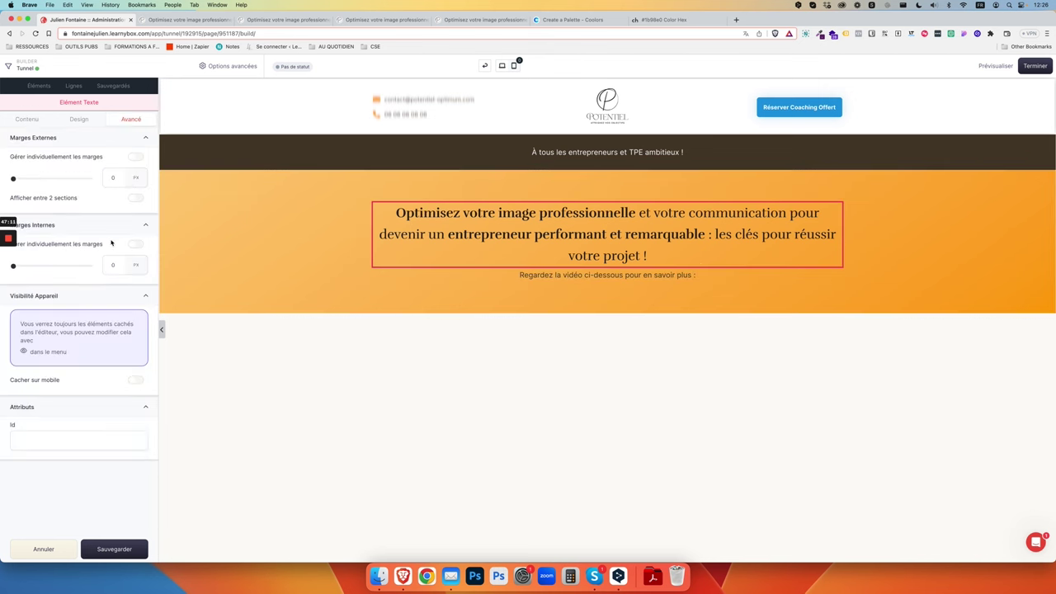
left_click(136, 157)
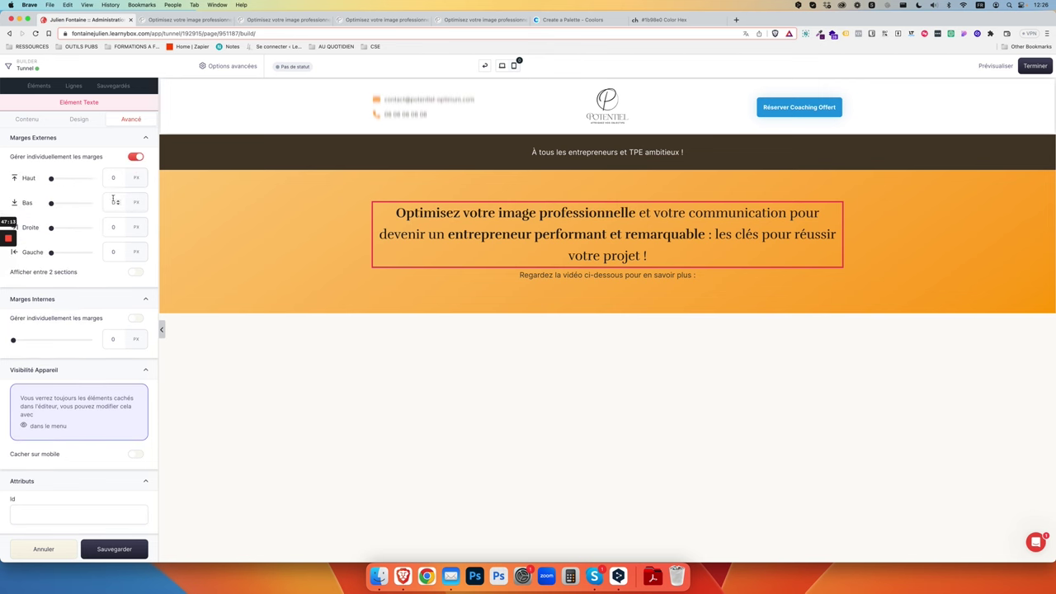
left_click(113, 202)
type("20")
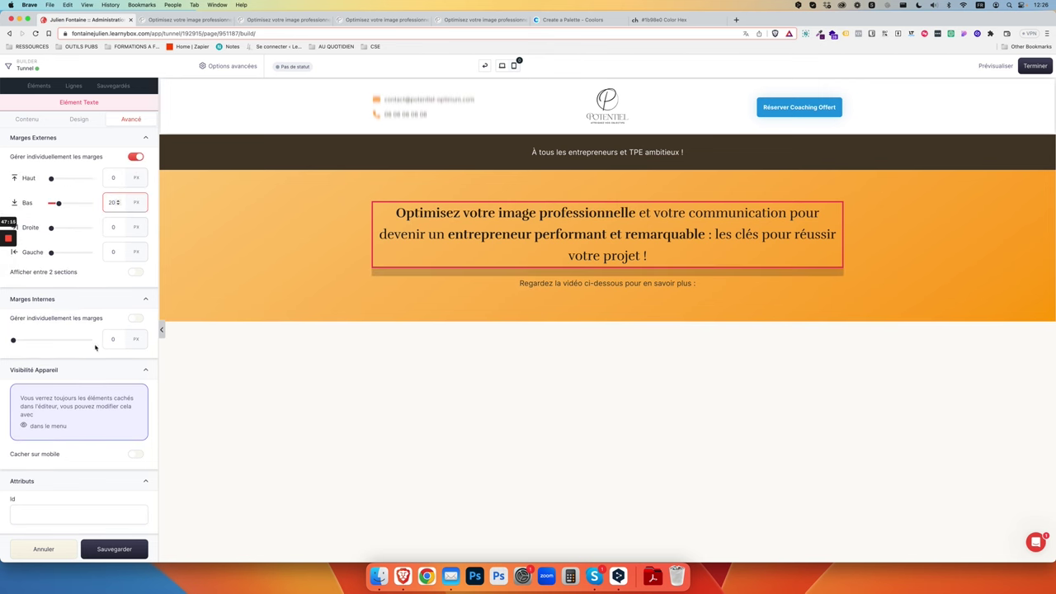
left_click(123, 548)
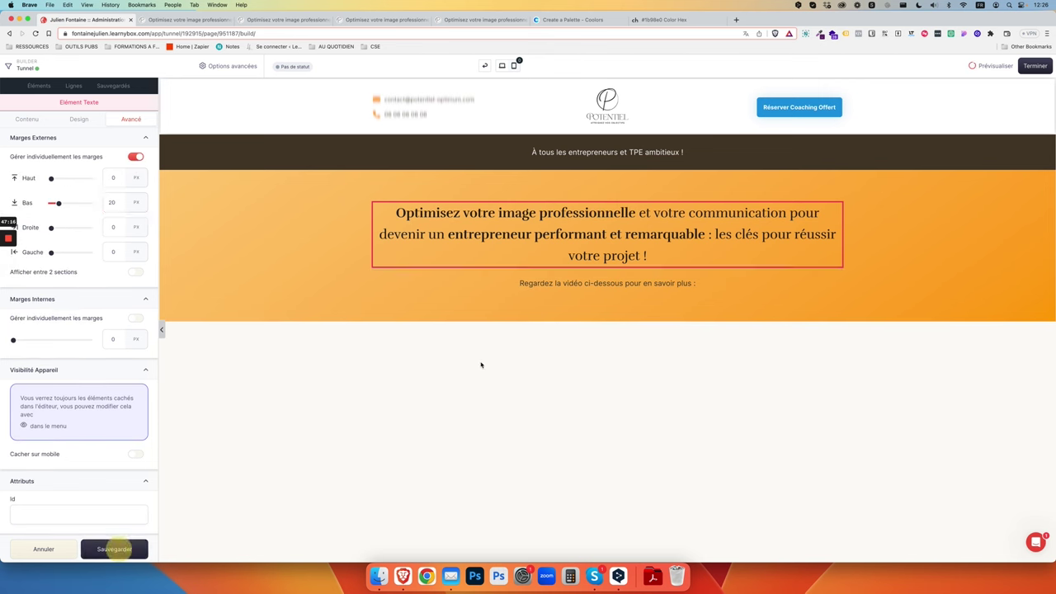
- Give the paragraph below the headline an individual external bottom margin of 40 px
left_click(693, 282)
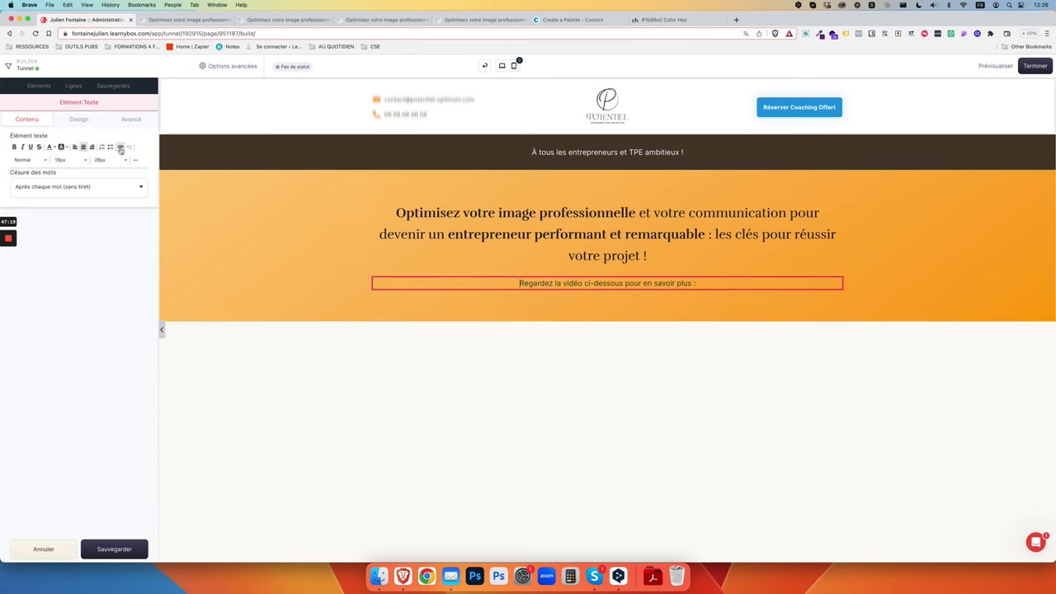
left_click(131, 119)
left_click(134, 157)
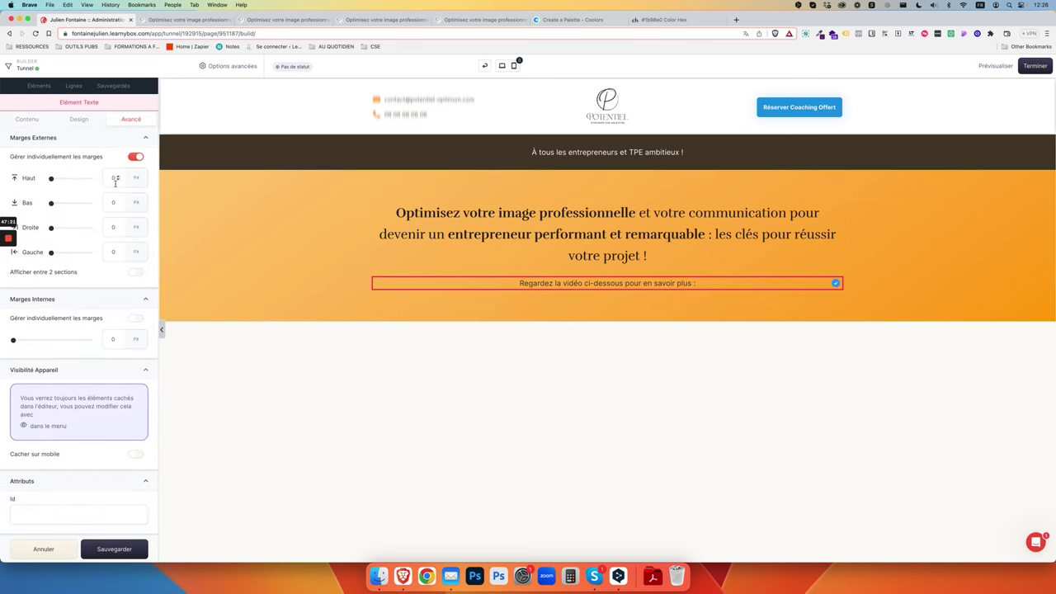
left_click(113, 202)
type("0")
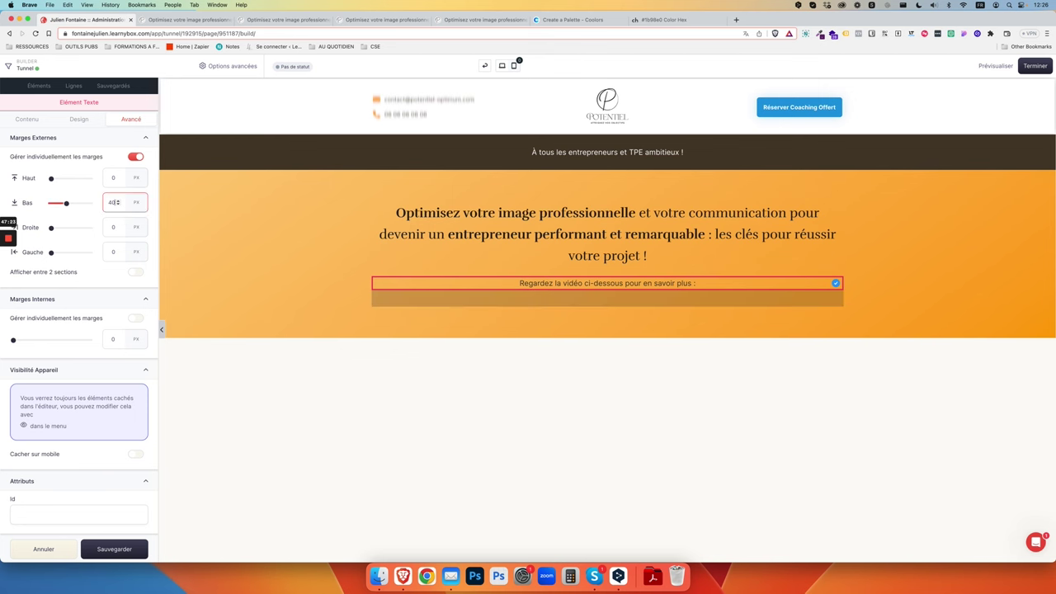
- Save the paragraph's margin settings and add a video element below it in the orange section
left_click(124, 553)
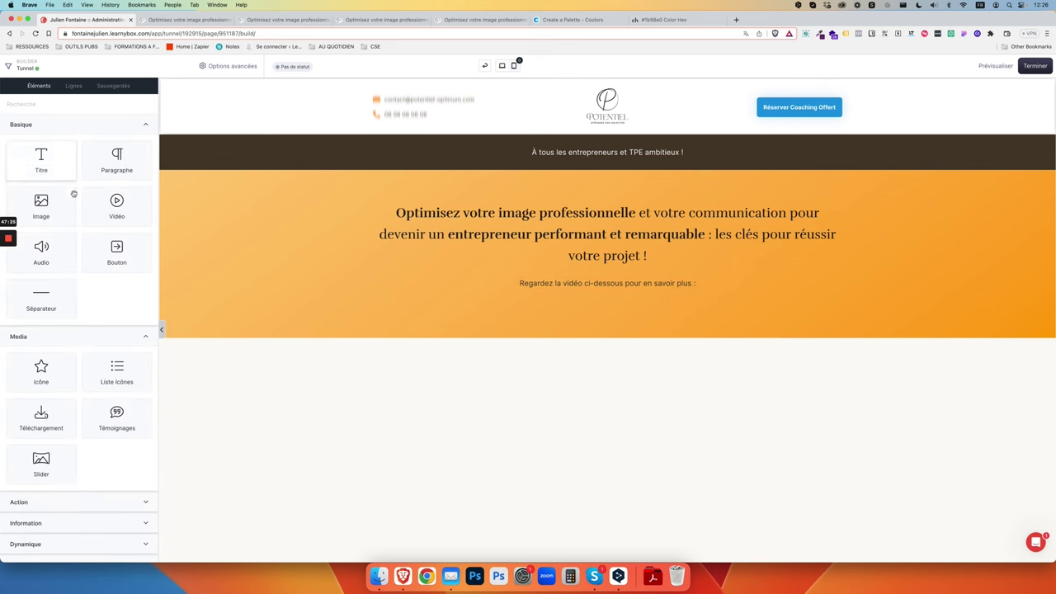
left_click_drag(133, 209, 594, 299)
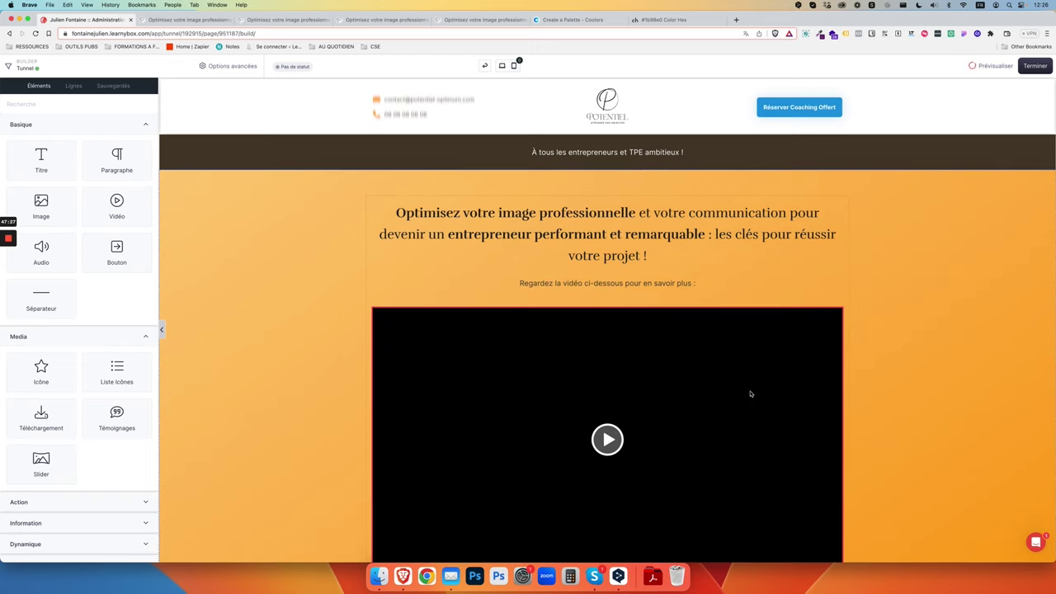
scroll(648, 354, "down", 2)
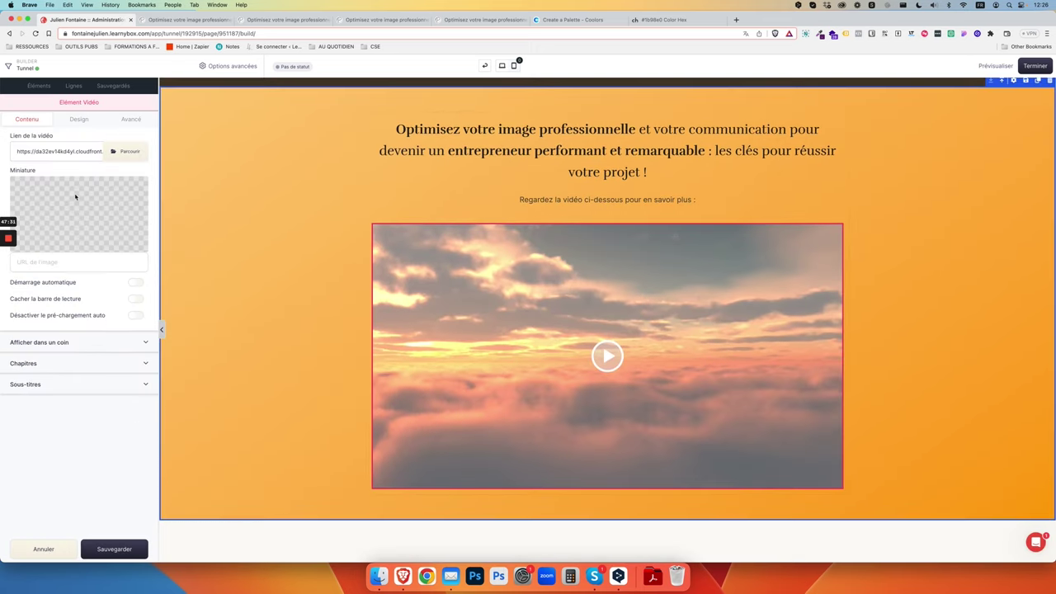
- Round the video's corners to 10 px and give it a "Trait plein" border in the theme blue #1B98E0
left_click(78, 119)
left_click(37, 346)
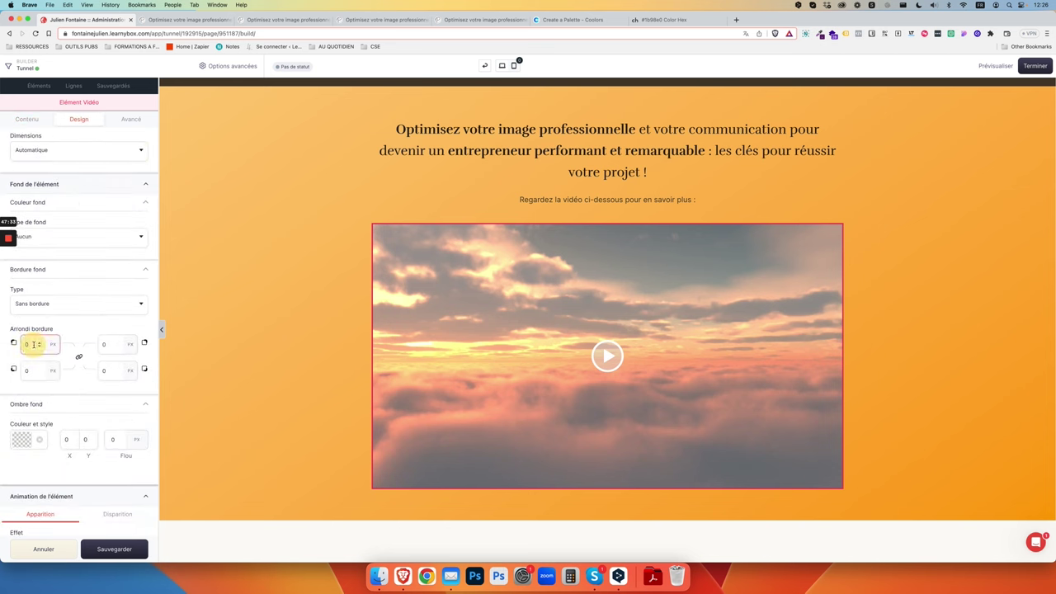
type("10")
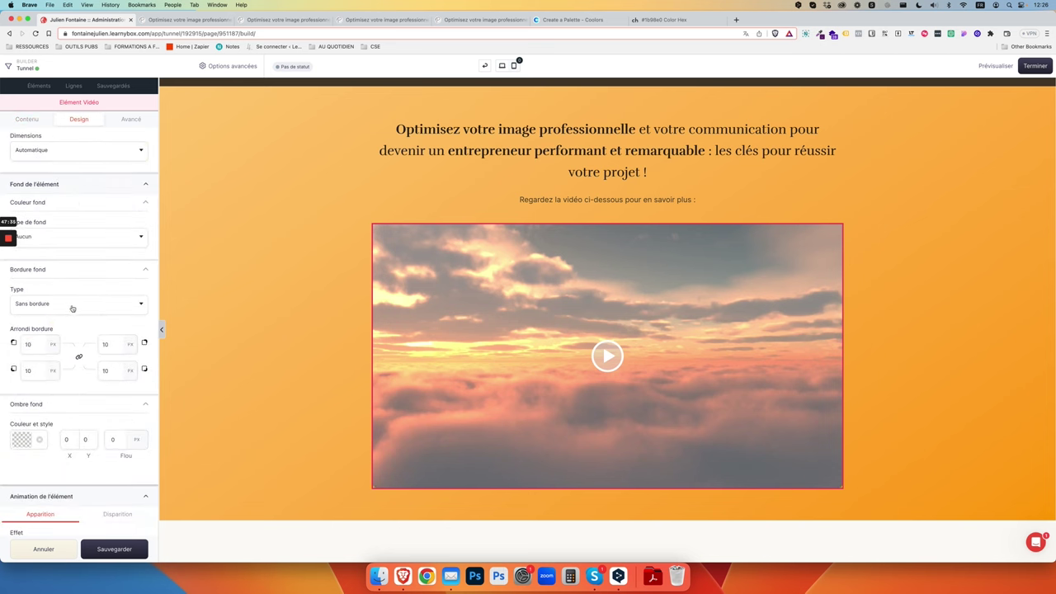
left_click(73, 305)
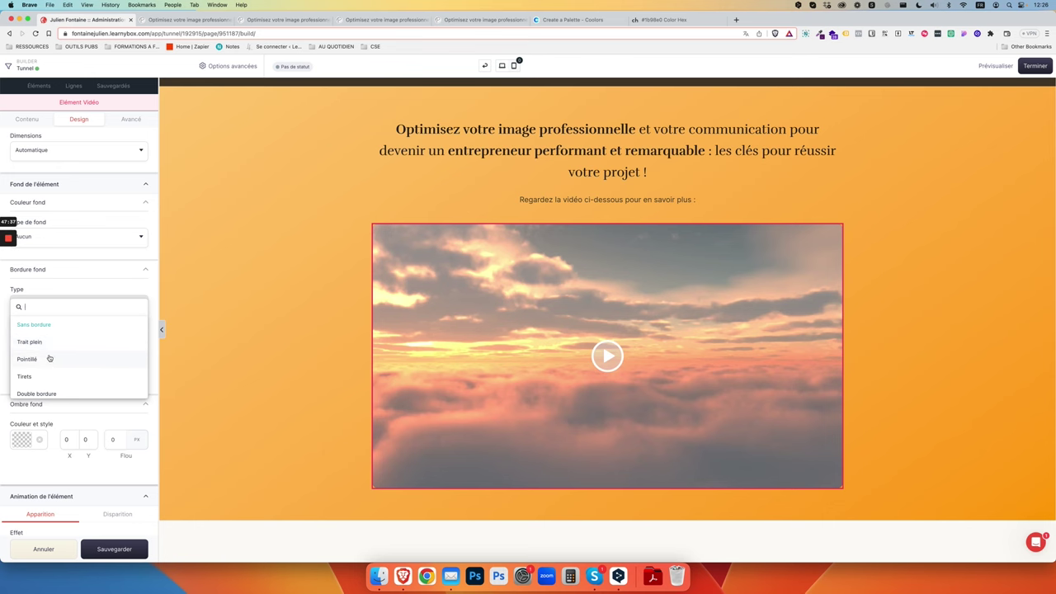
left_click(50, 345)
left_click(99, 344)
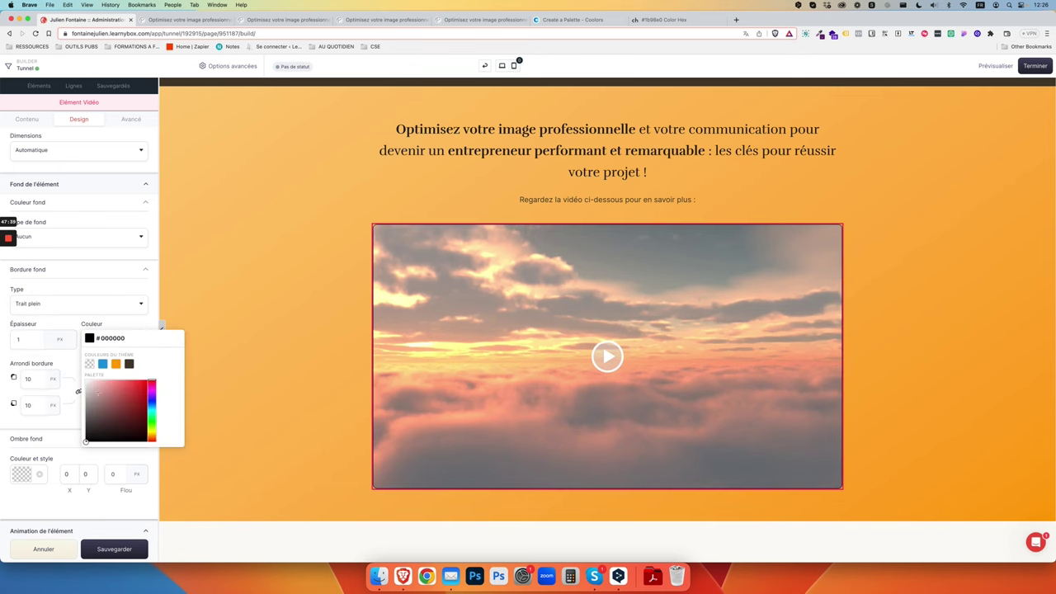
left_click(102, 363)
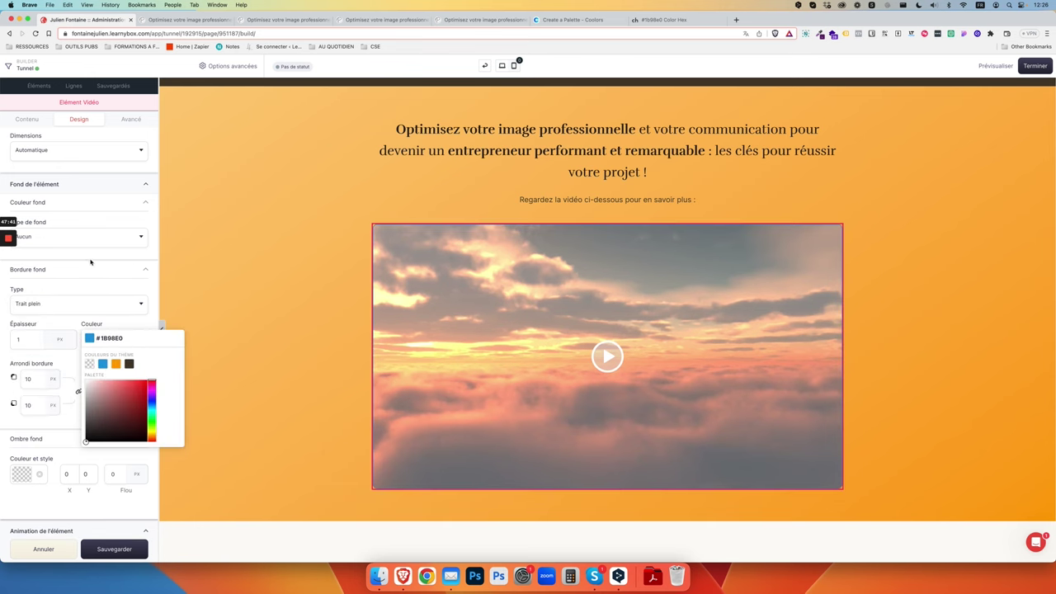
- Give the video a theme-blue shadow with X 0, Y 0, 25 px blur and 25% opacity, and save
left_click(22, 473)
left_click(31, 499)
left_click(86, 473)
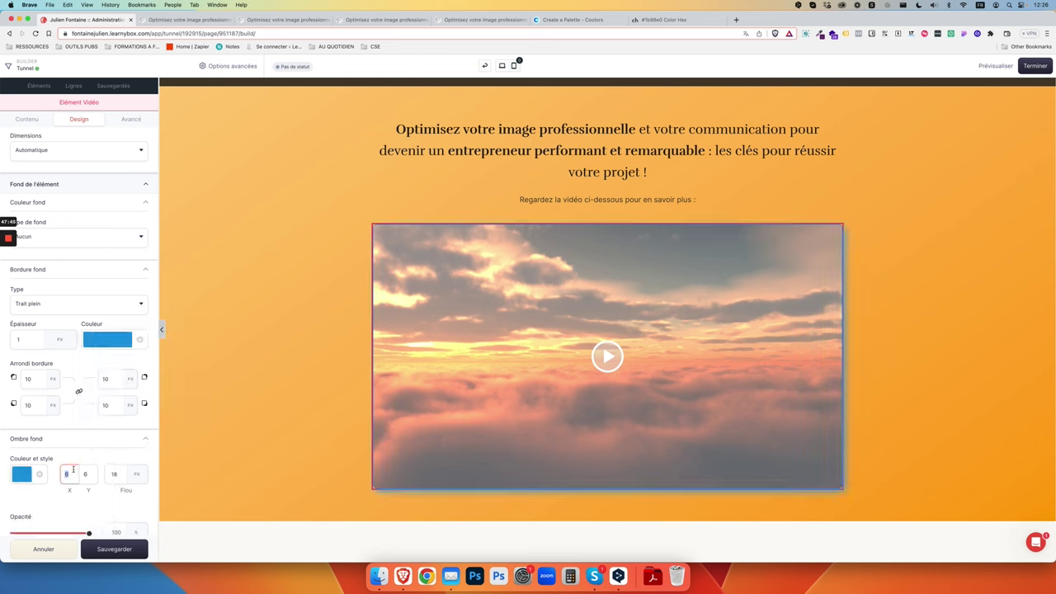
key("Tab")
type("25")
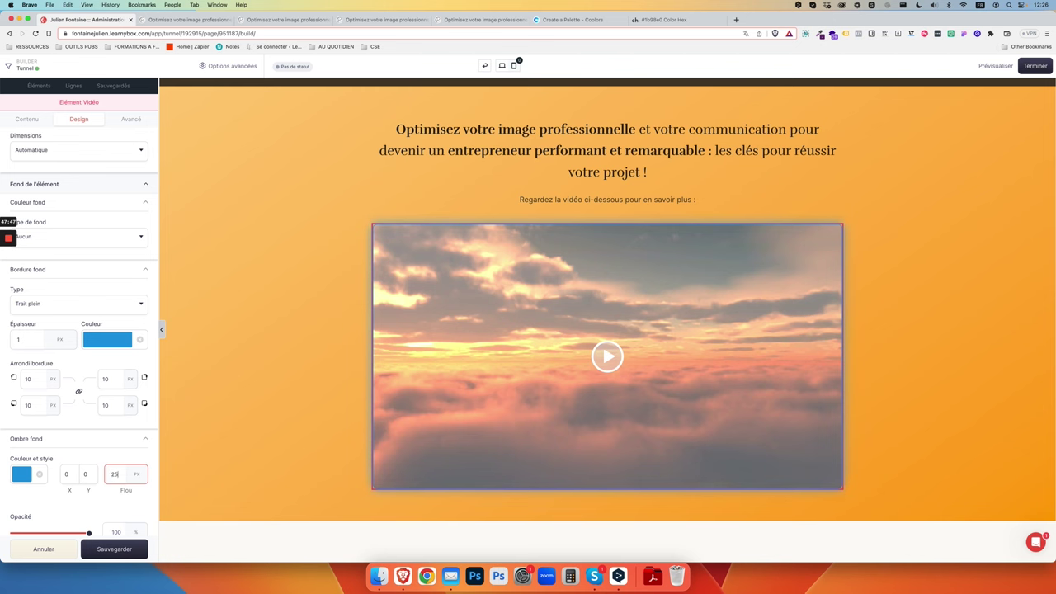
key("Tab")
type("2")
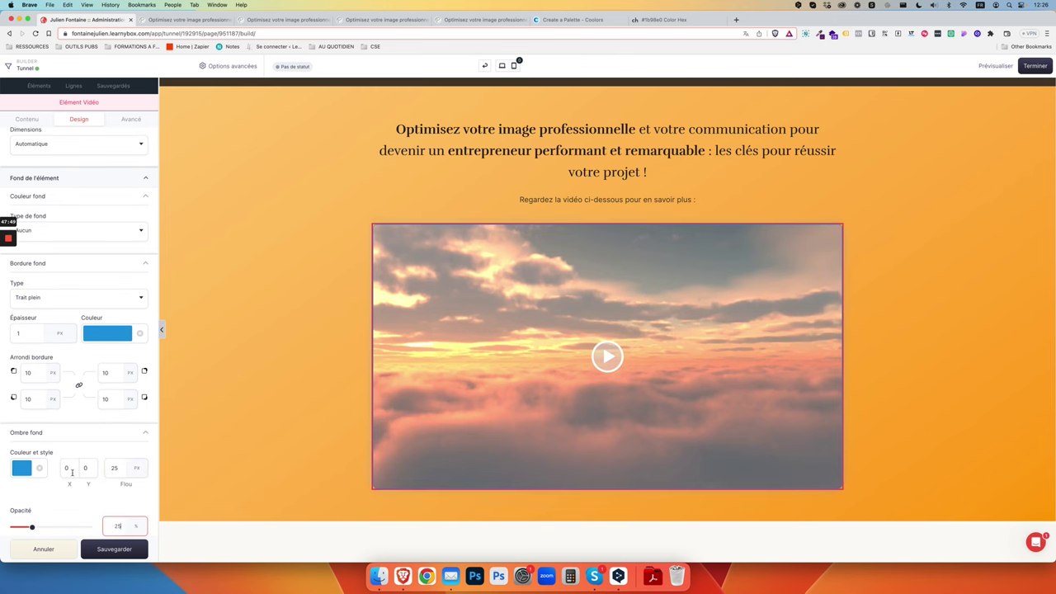
left_click(113, 548)
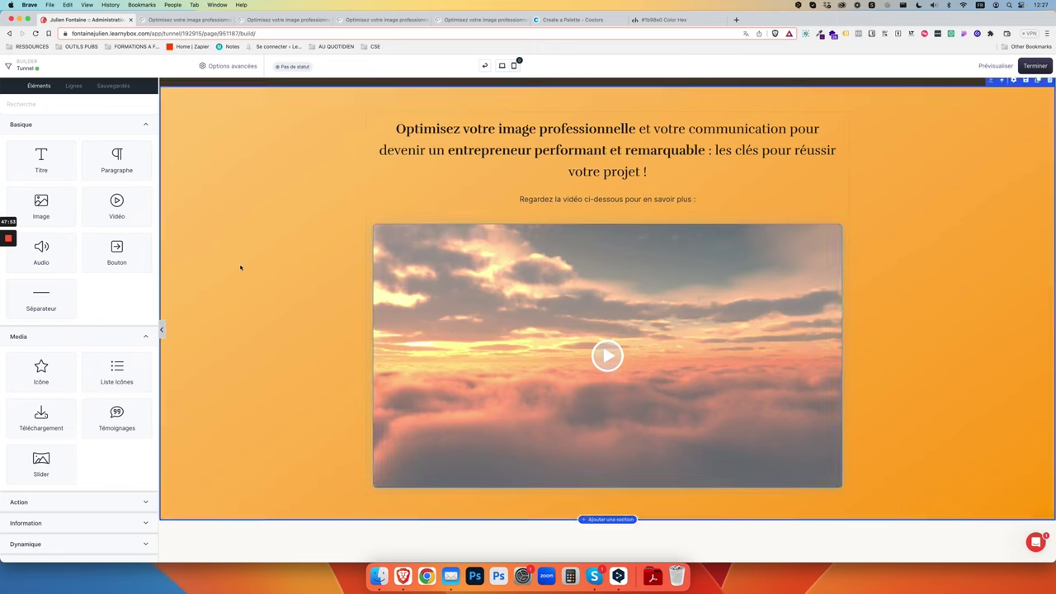
- Duplicate the header's "Réserver Coaching Offert" button and place the copy below the video
scroll(716, 342, "up", 2)
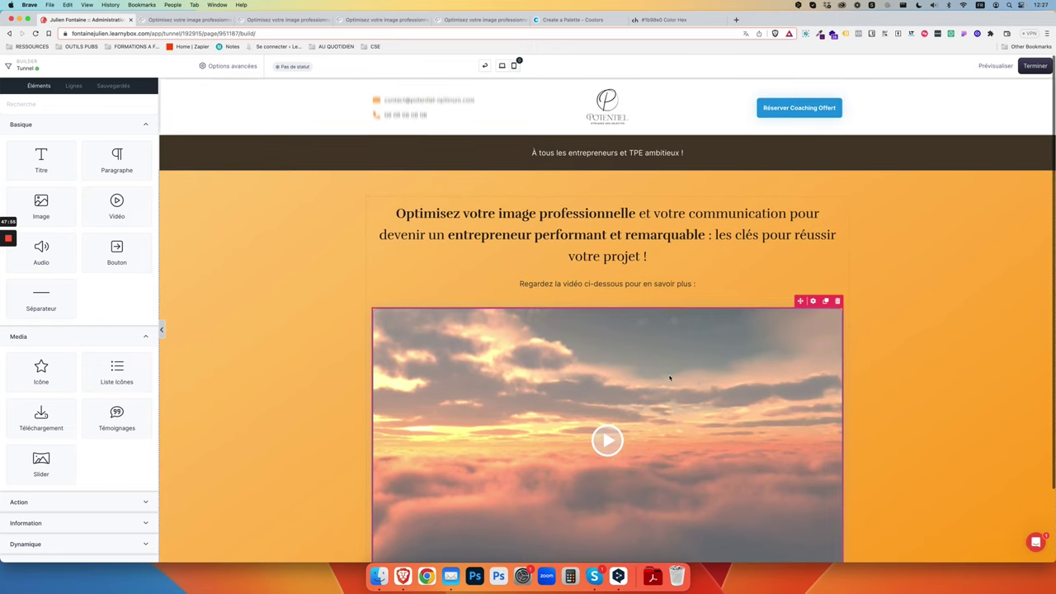
scroll(787, 376, "down", 3)
scroll(787, 375, "up", 1)
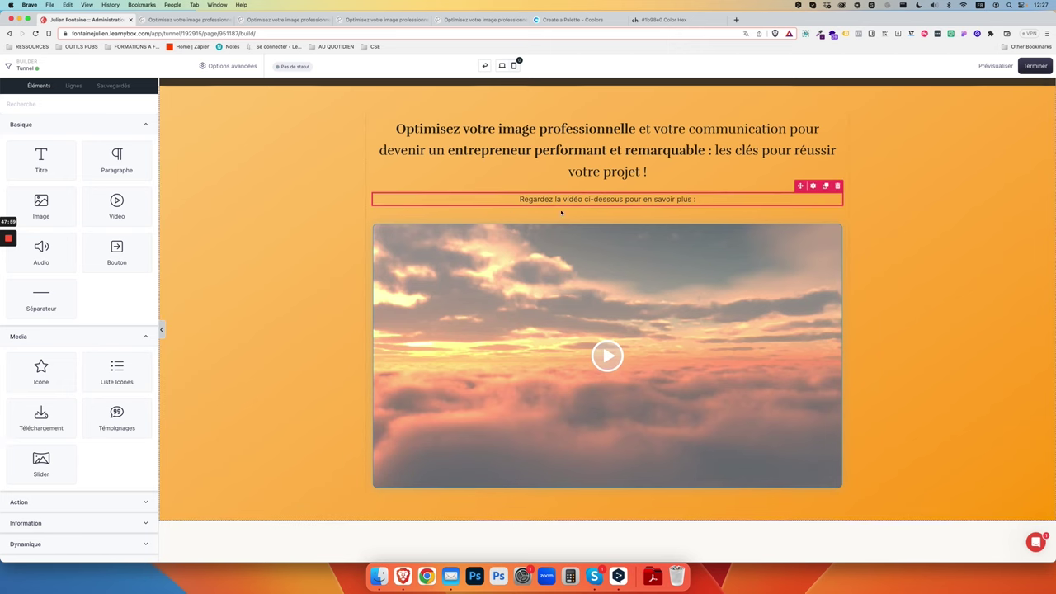
scroll(763, 188, "up", 2)
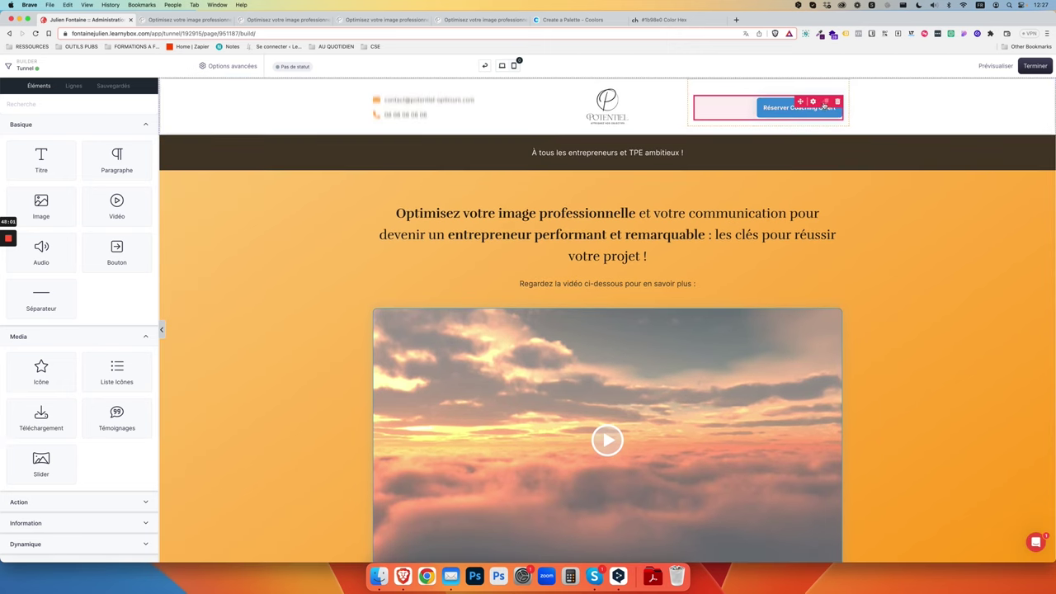
left_click_drag(807, 111, 652, 455)
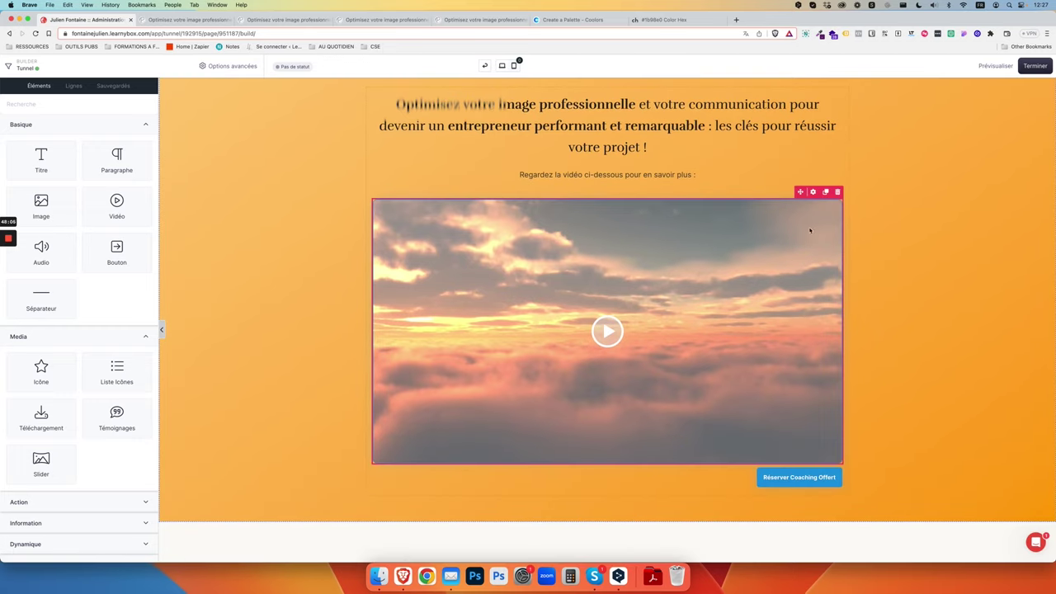
- Give the video an individual external bottom margin of 40 px and save
left_click(812, 197)
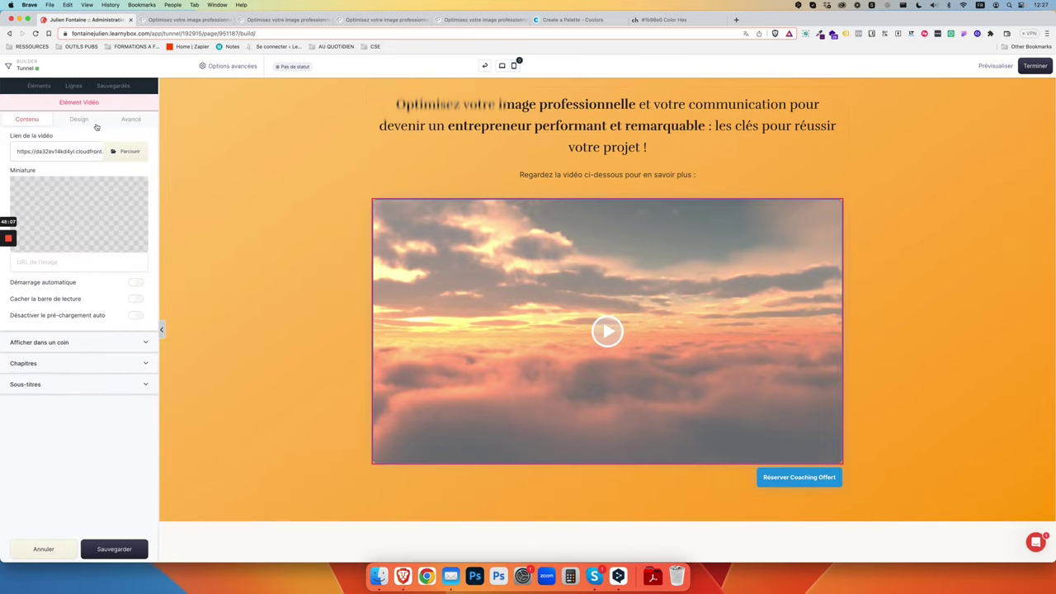
left_click(123, 120)
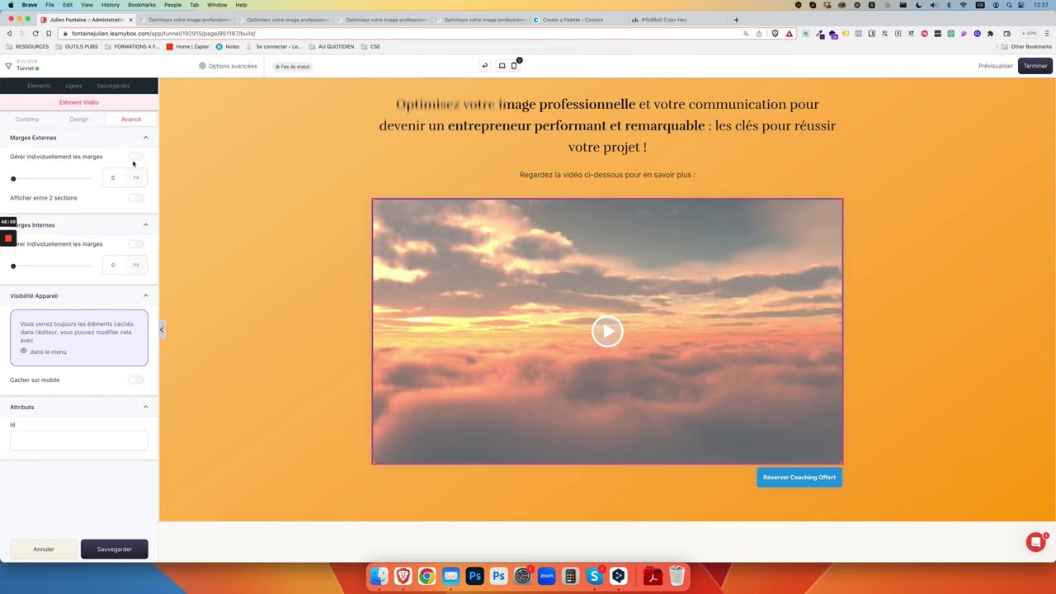
left_click(135, 159)
left_click(113, 202)
type("40")
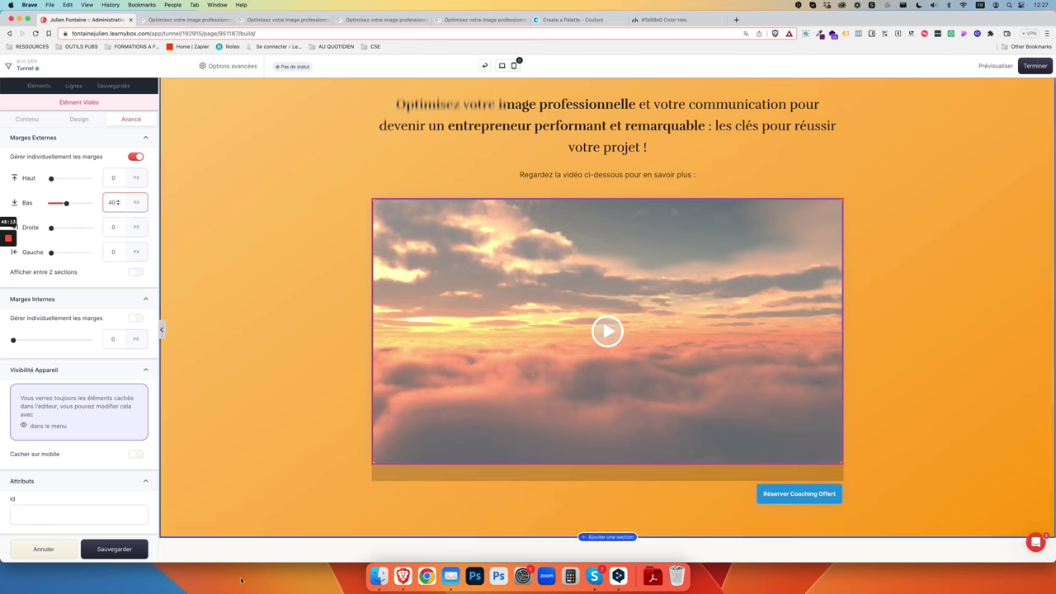
left_click(114, 548)
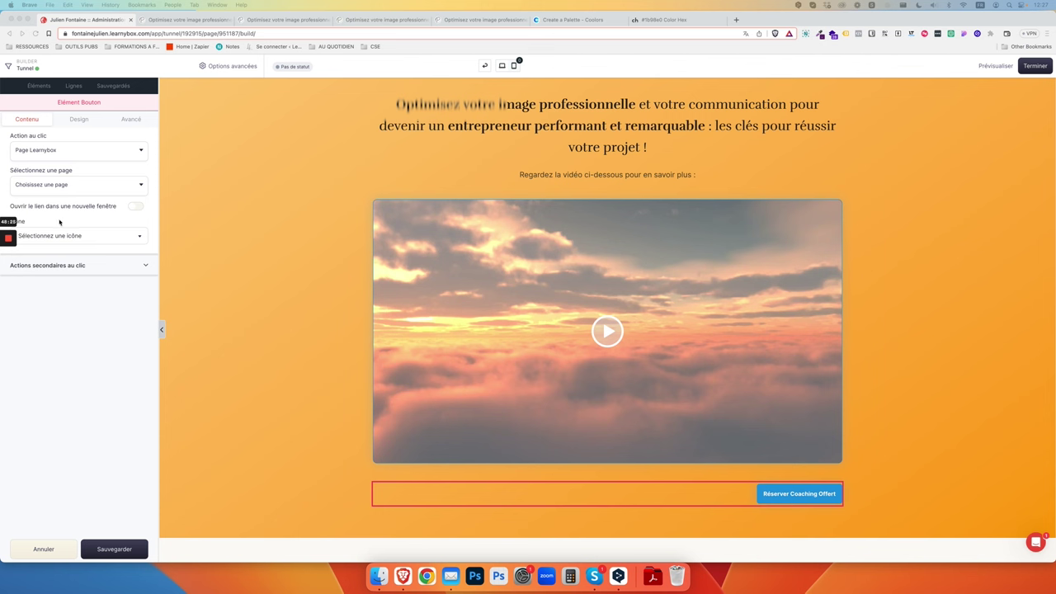
- Change the text of the button below the video to "Réserver Votre Coaching Offert"
left_click(797, 493)
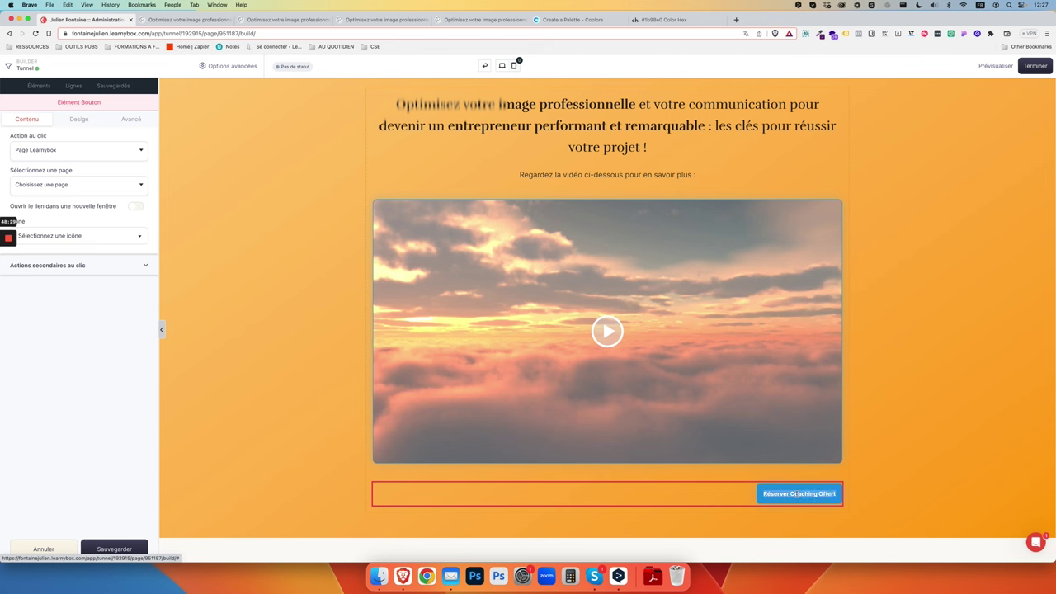
left_click(795, 493)
type("Votre")
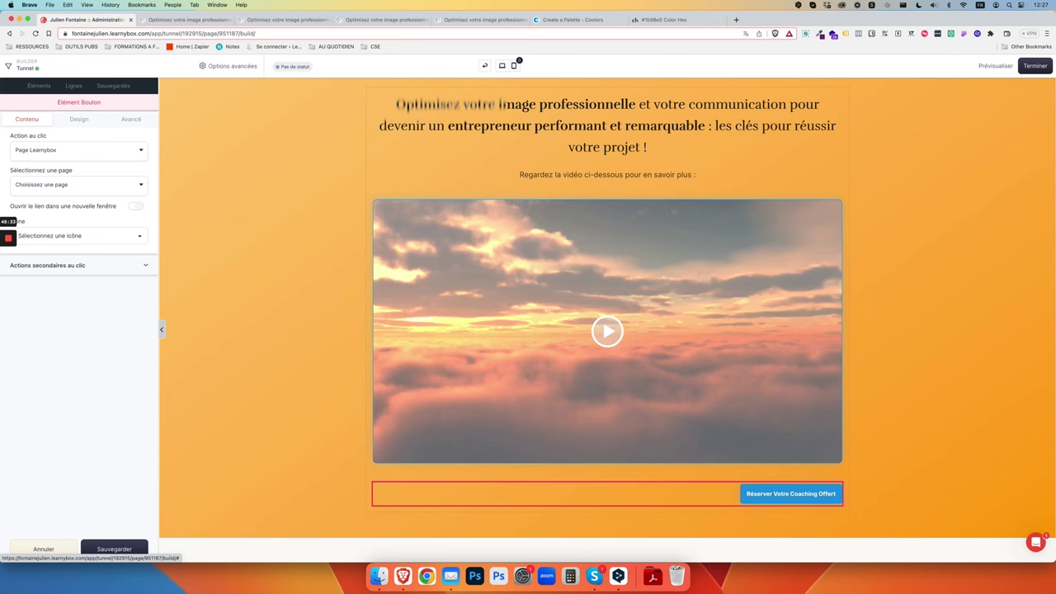
- Centre the button below the video and set its size to "Très grand"
left_click(79, 121)
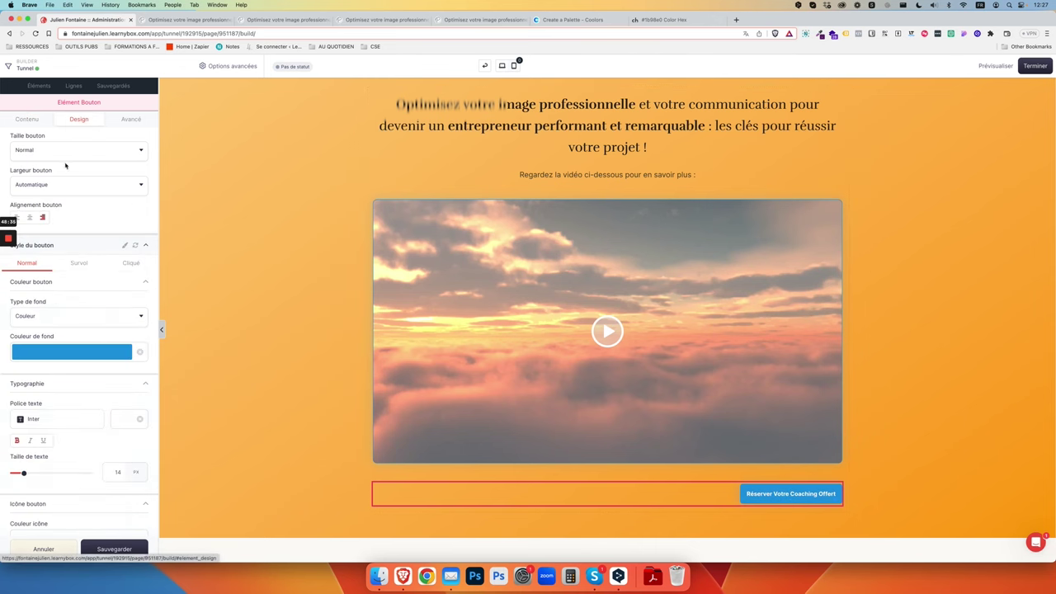
left_click(30, 217)
left_click(54, 150)
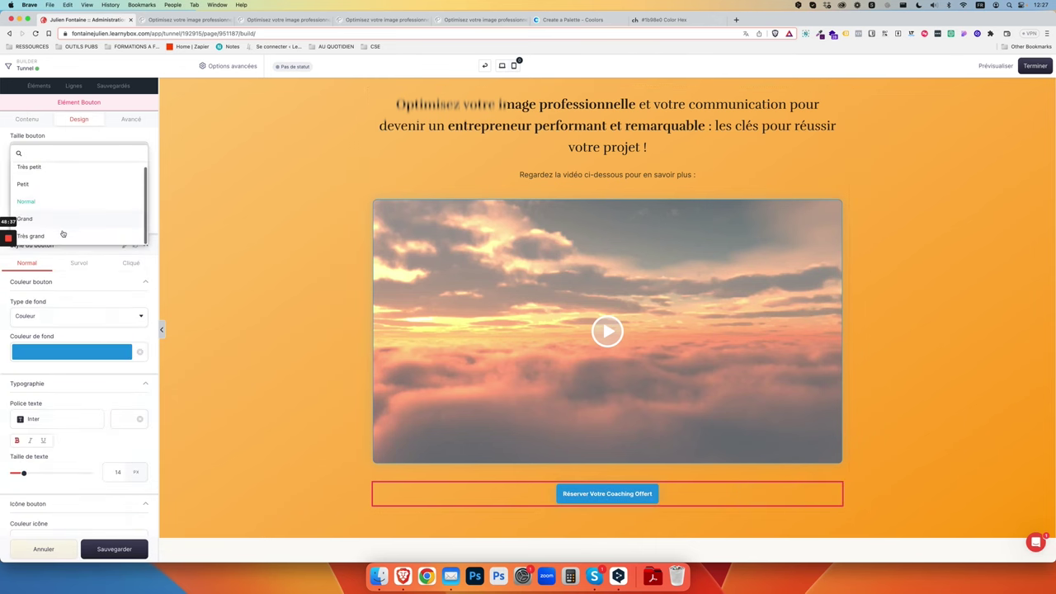
left_click(59, 236)
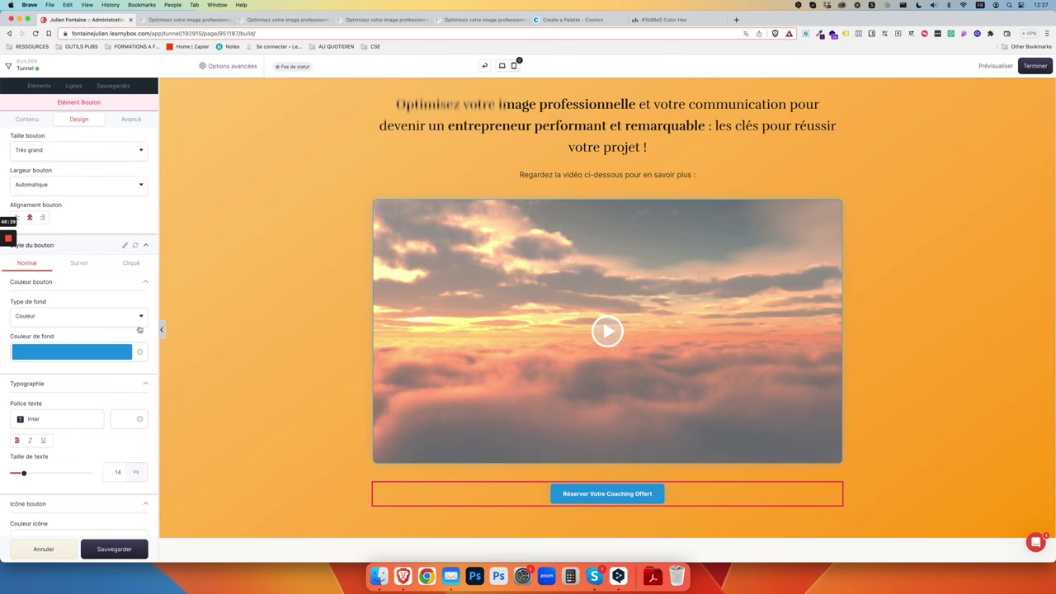
- Set the button's normal-state text size and icon size to 20 px each, and save
double_click(107, 472)
type("20")
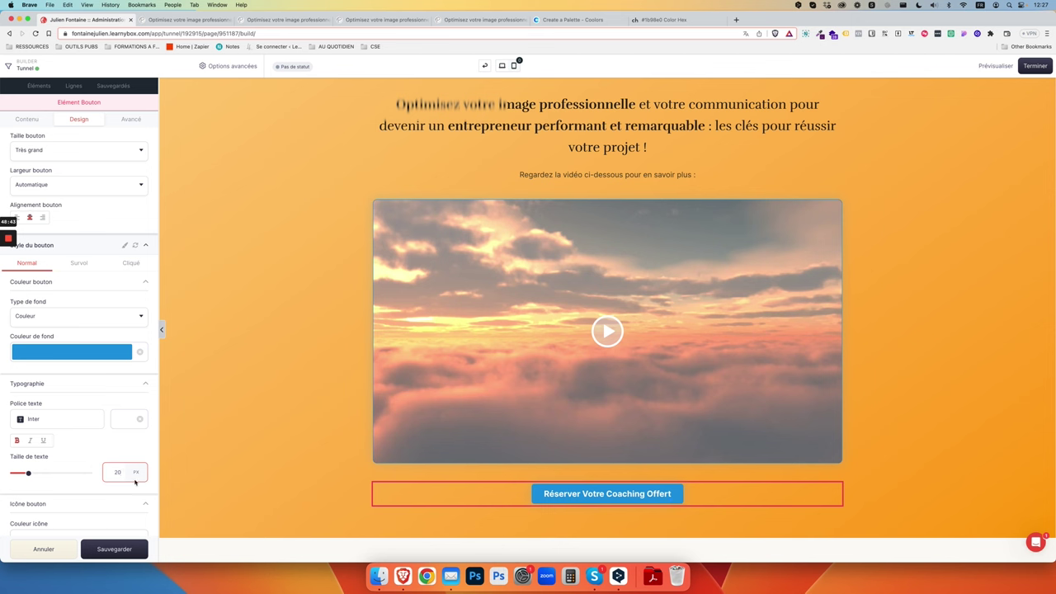
scroll(86, 400, "down", 5)
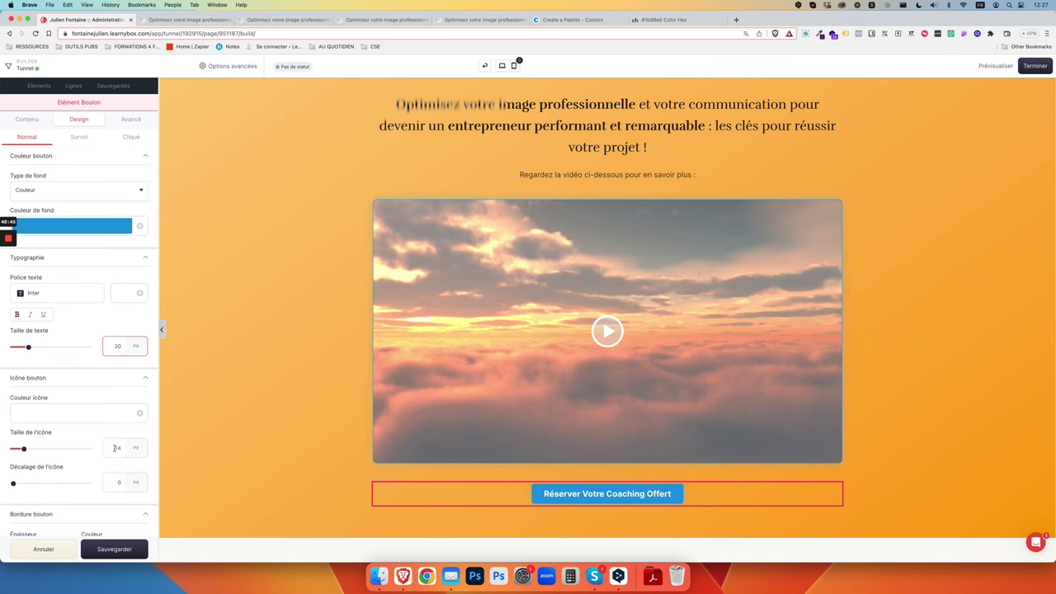
double_click(116, 447)
type("20")
scroll(62, 310, "down", 10)
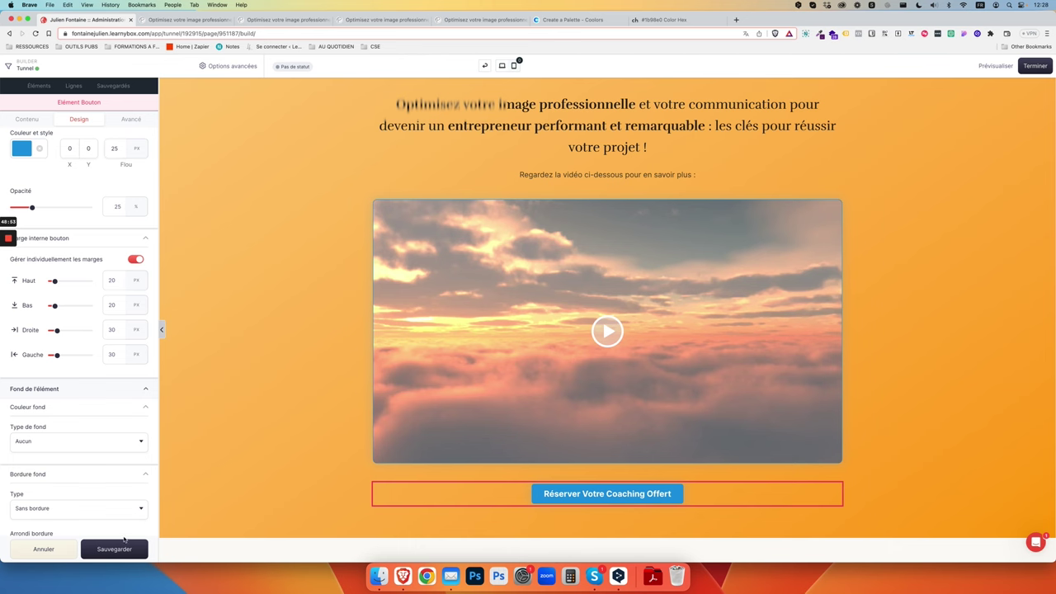
left_click(116, 549)
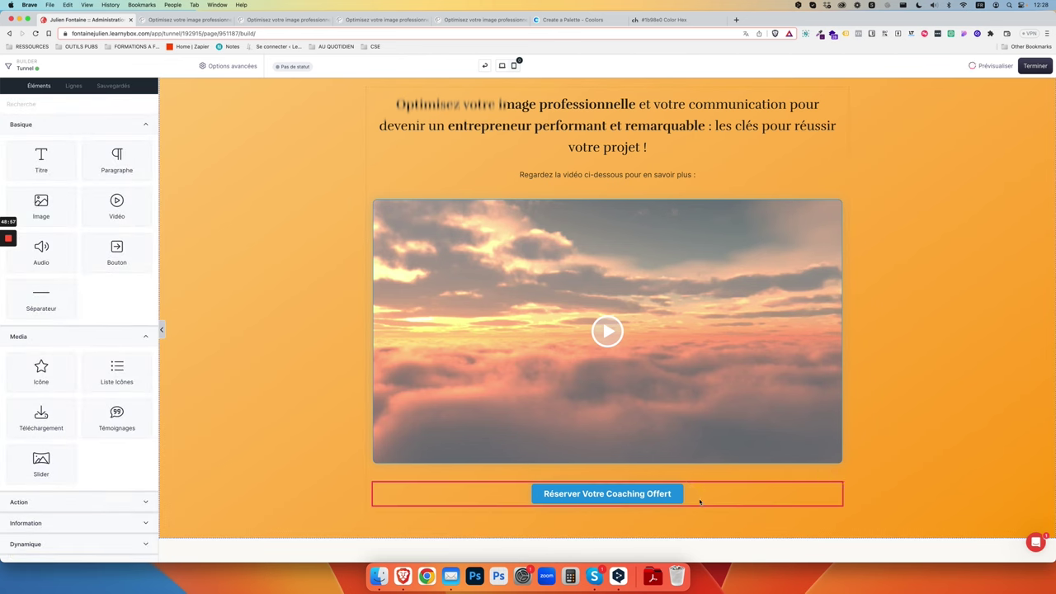
- Set the text size and icon size in the "Survol" state of the button below the video to 20 px each
left_click(651, 493)
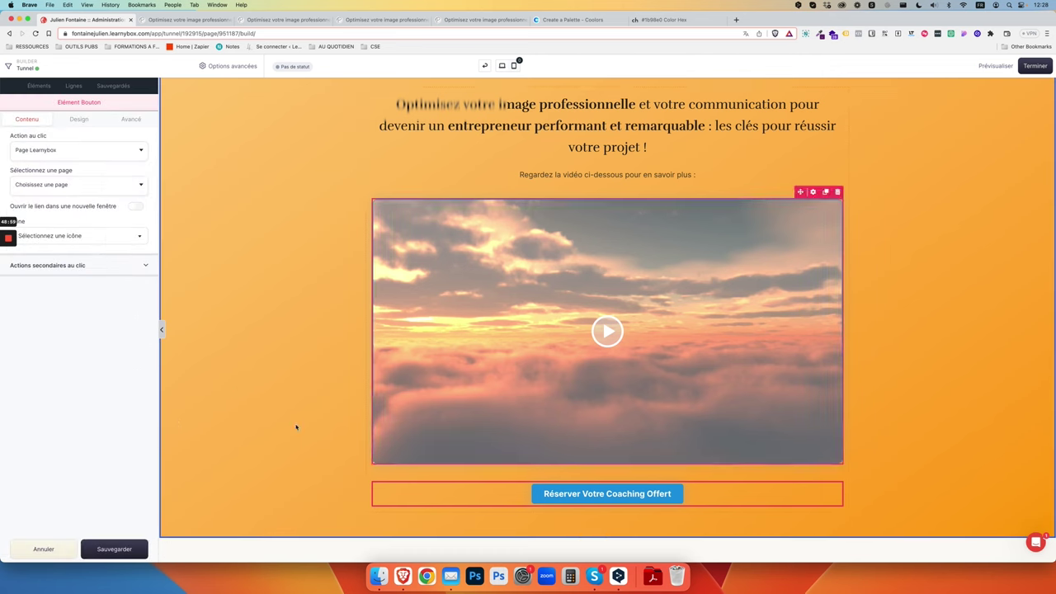
left_click(79, 119)
scroll(74, 365, "down", 5)
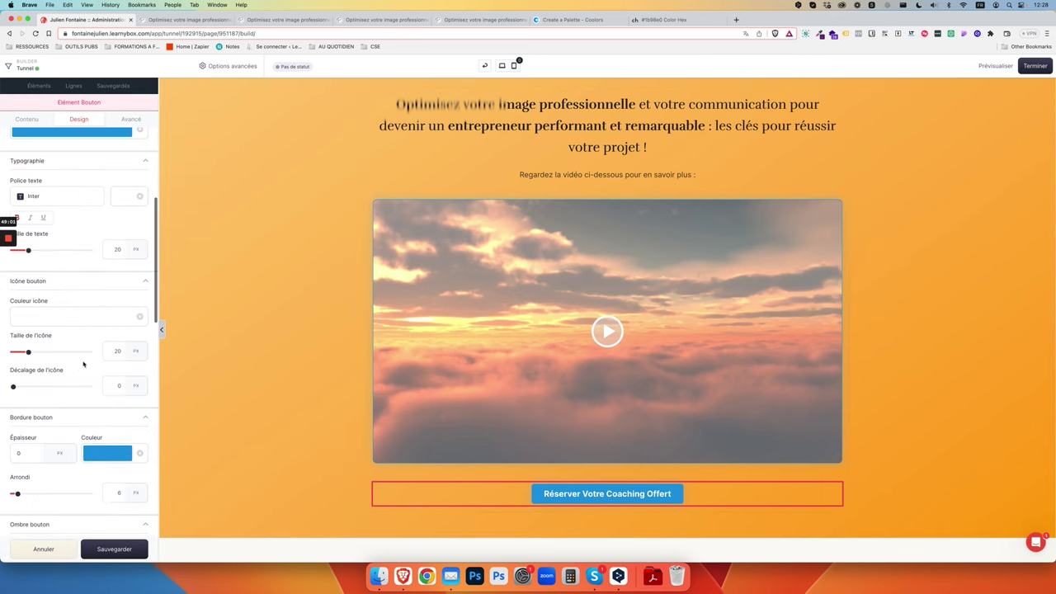
scroll(83, 361, "up", 5)
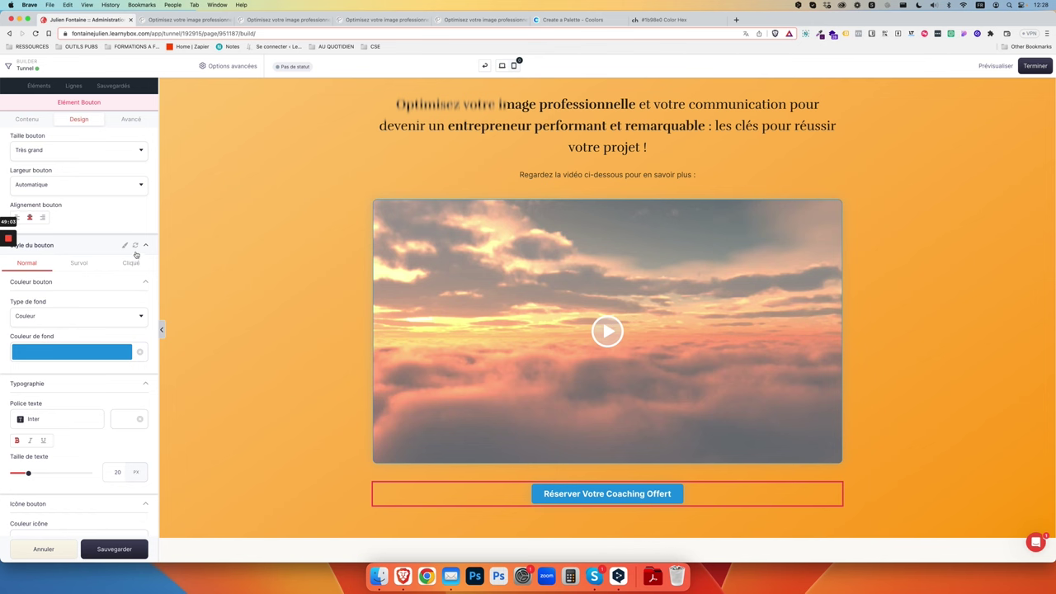
left_click(86, 262)
left_click(118, 472)
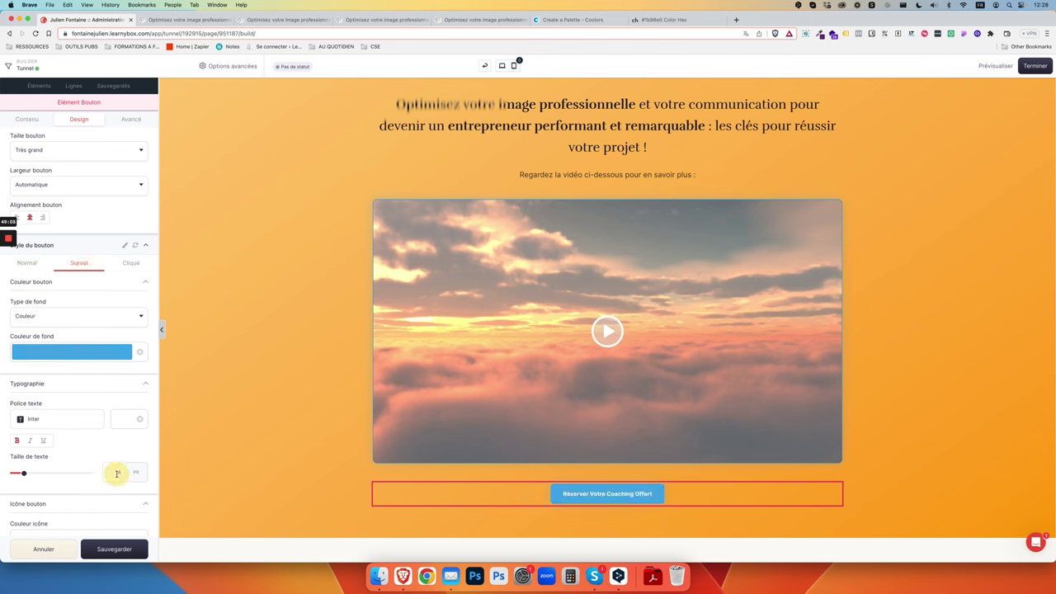
type("20")
scroll(33, 426, "down", 4)
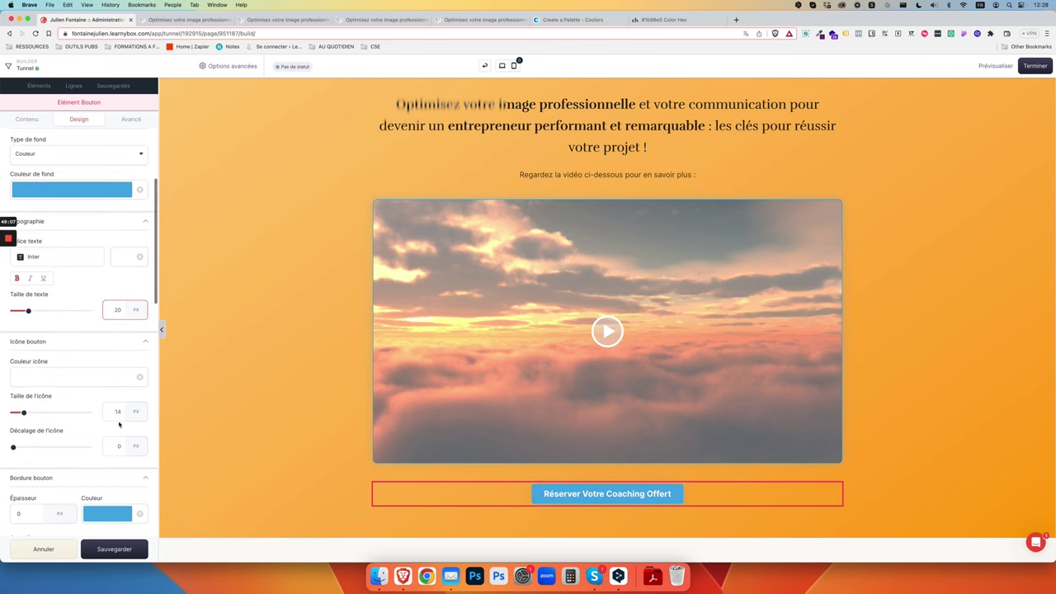
double_click(118, 416)
type("20")
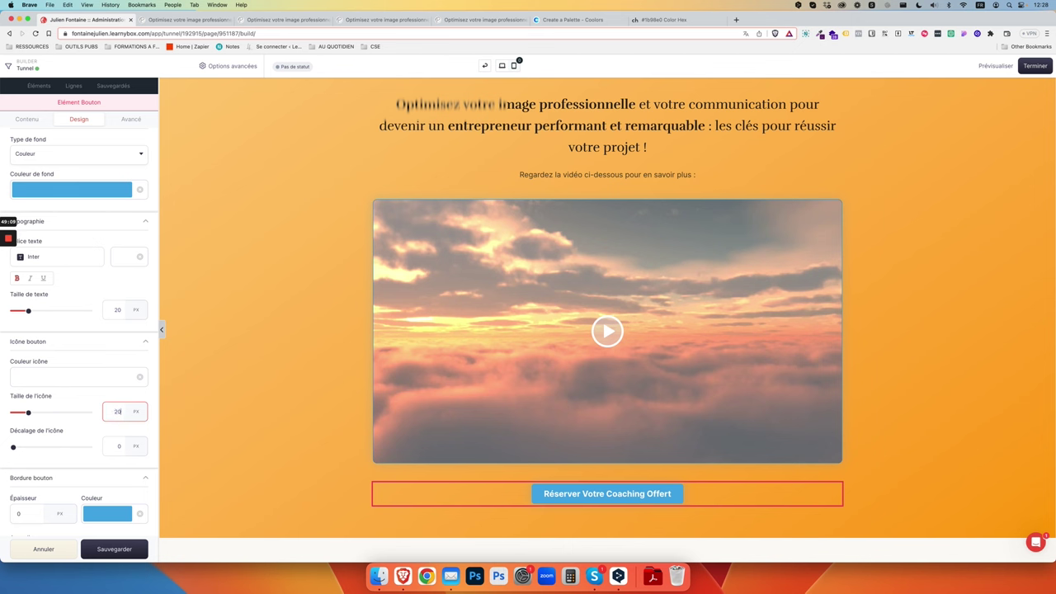
- Set the text size and icon size in the "Cliqué" state of the button below the video to 20 px each, and save
scroll(77, 343, "up", 3)
left_click(127, 203)
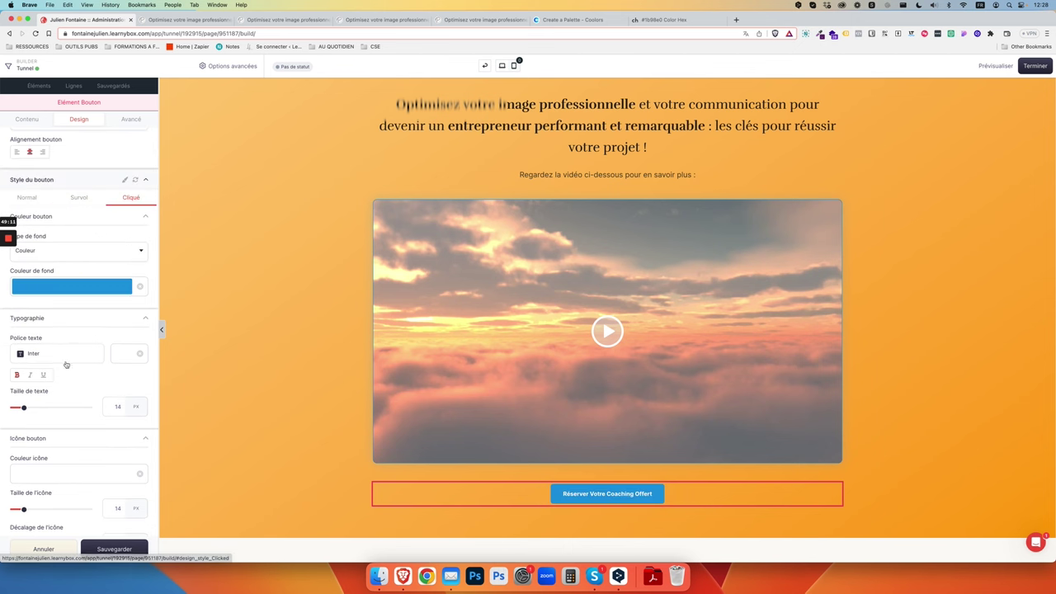
scroll(74, 346, "down", 1)
double_click(117, 355)
type("20")
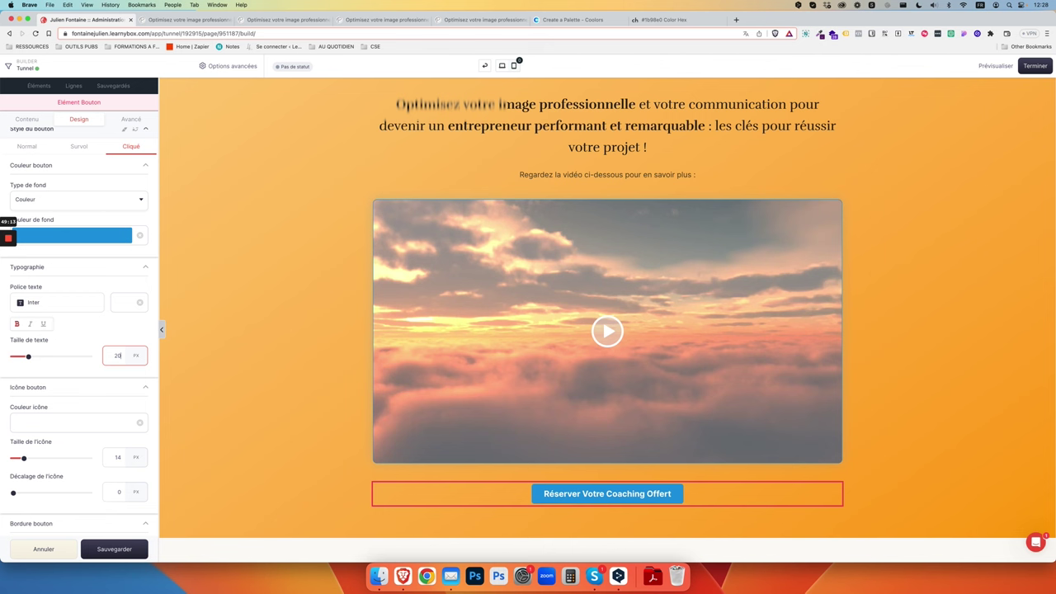
double_click(117, 456)
type("20")
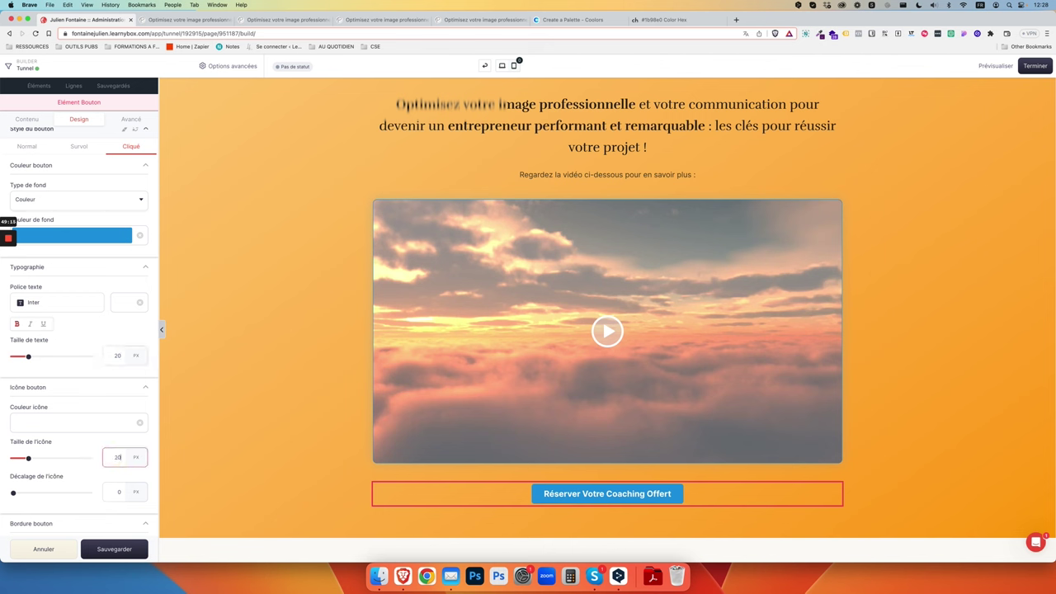
left_click(111, 550)
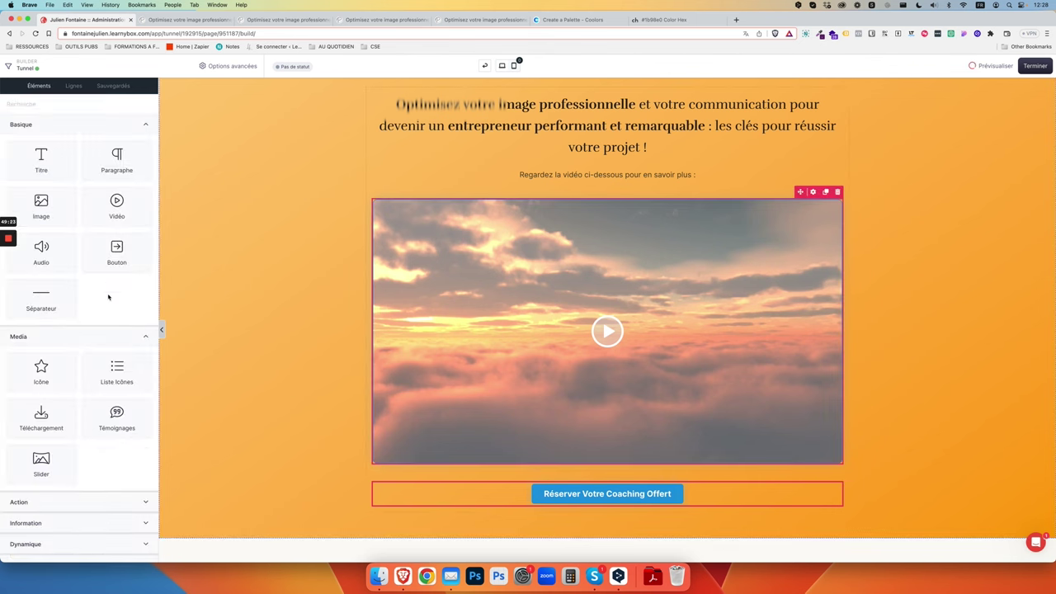
- Try the "Etiré" width on the button below the video, and return its width to "Automatique"
left_click(78, 119)
scroll(99, 320, "down", 3)
scroll(99, 320, "down", 4)
scroll(96, 305, "up", 6)
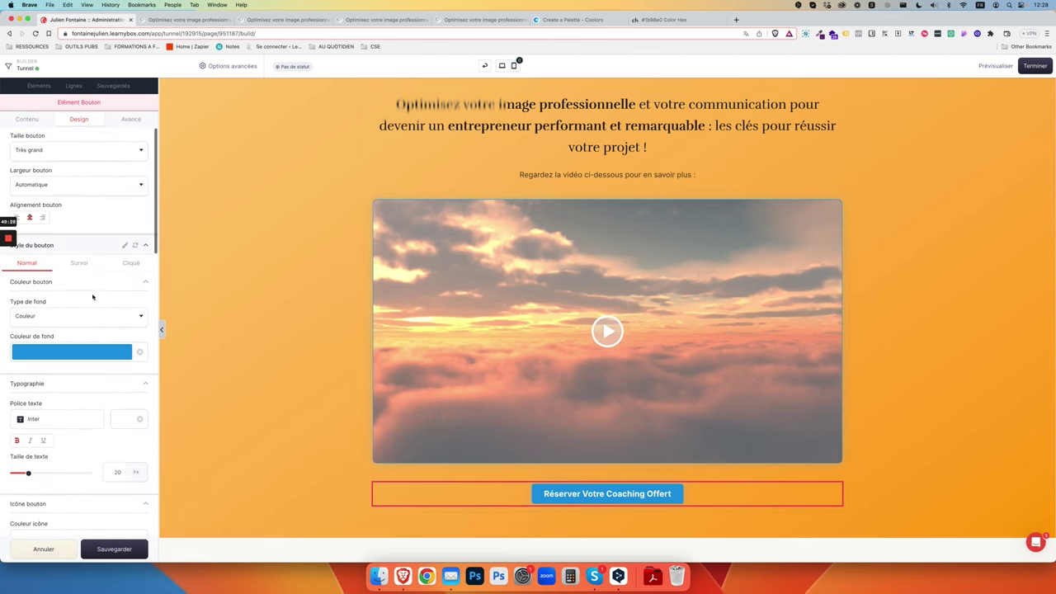
left_click(77, 186)
left_click(71, 224)
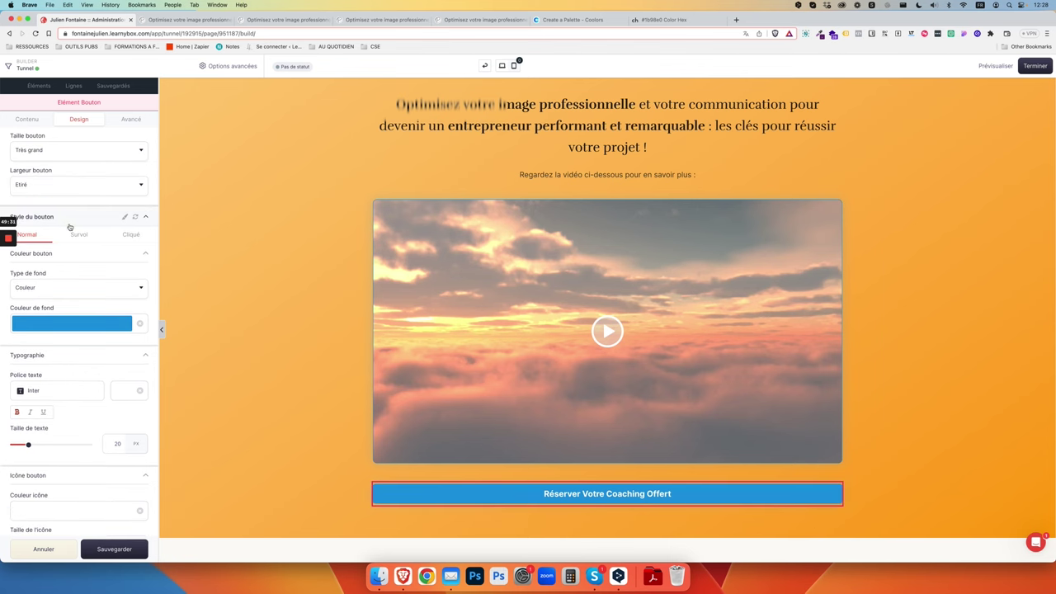
scroll(577, 466, "down", 1)
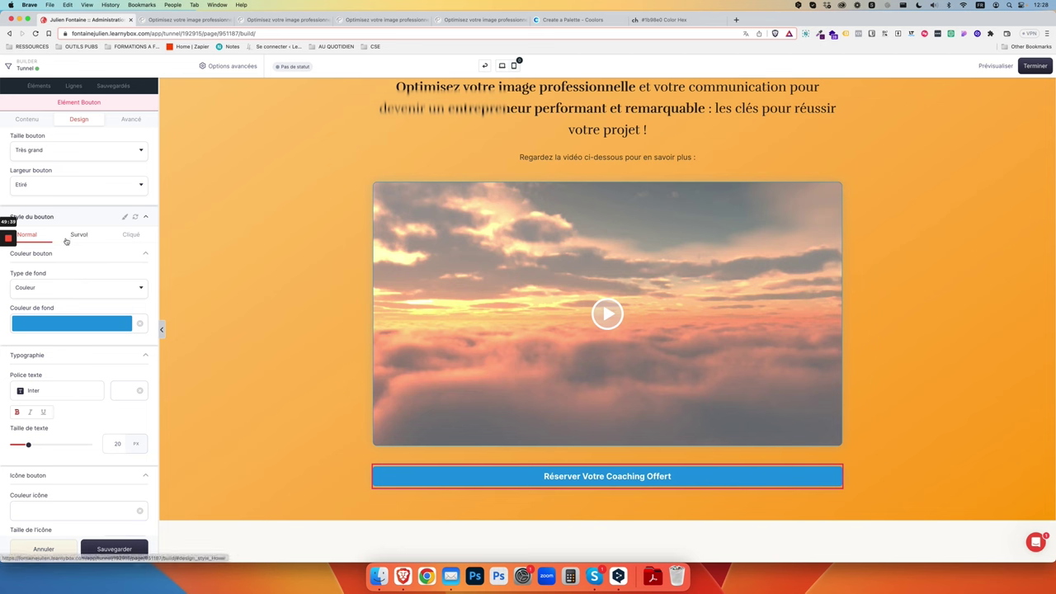
left_click(104, 192)
left_click(77, 207)
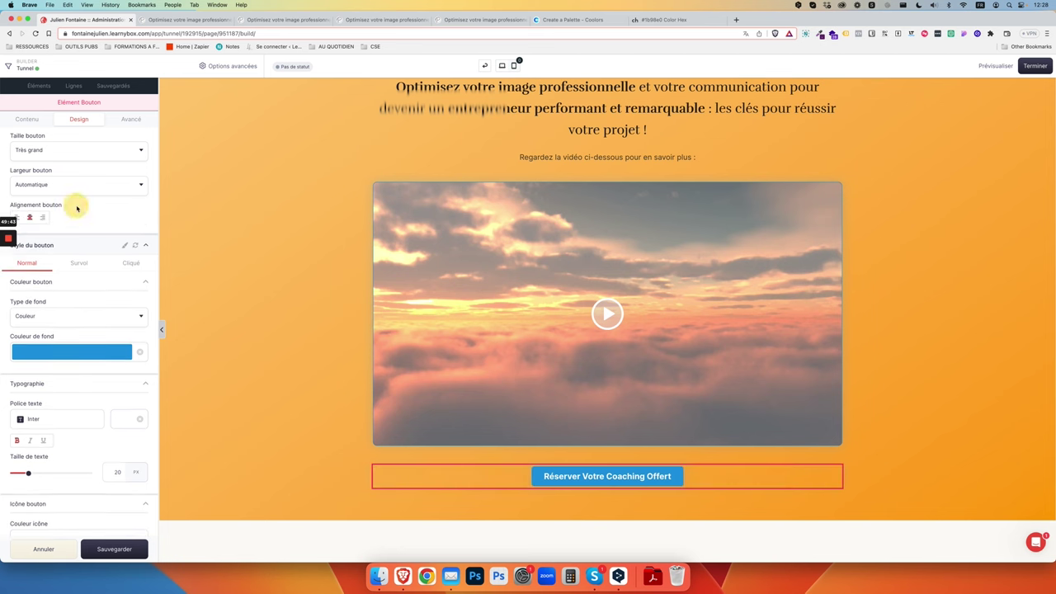
- Set the top and bottom inner margins of the button below the video to 30 px each
scroll(49, 364, "down", 10)
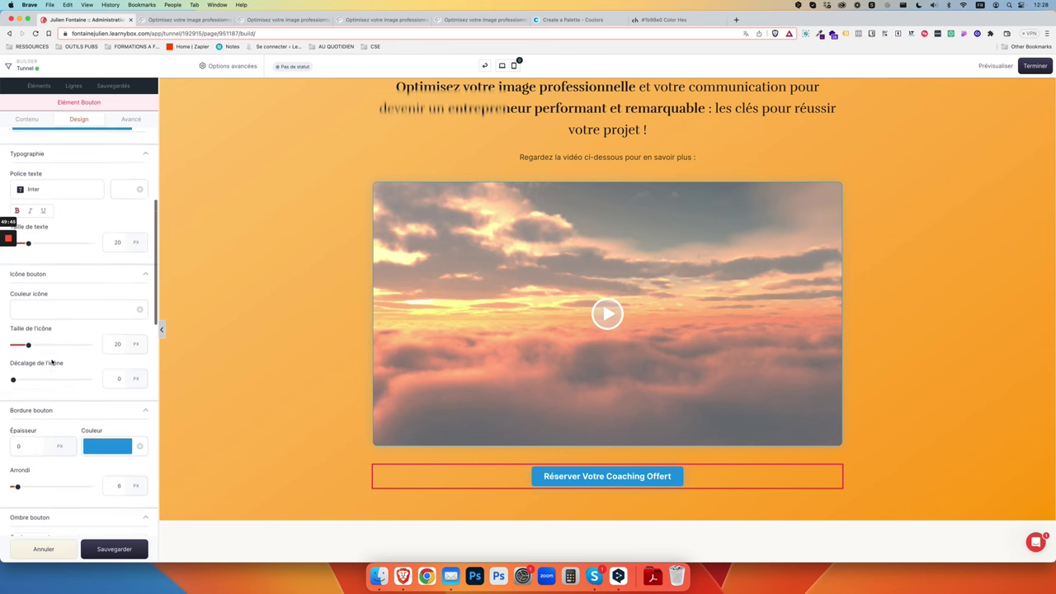
scroll(76, 466, "down", 1)
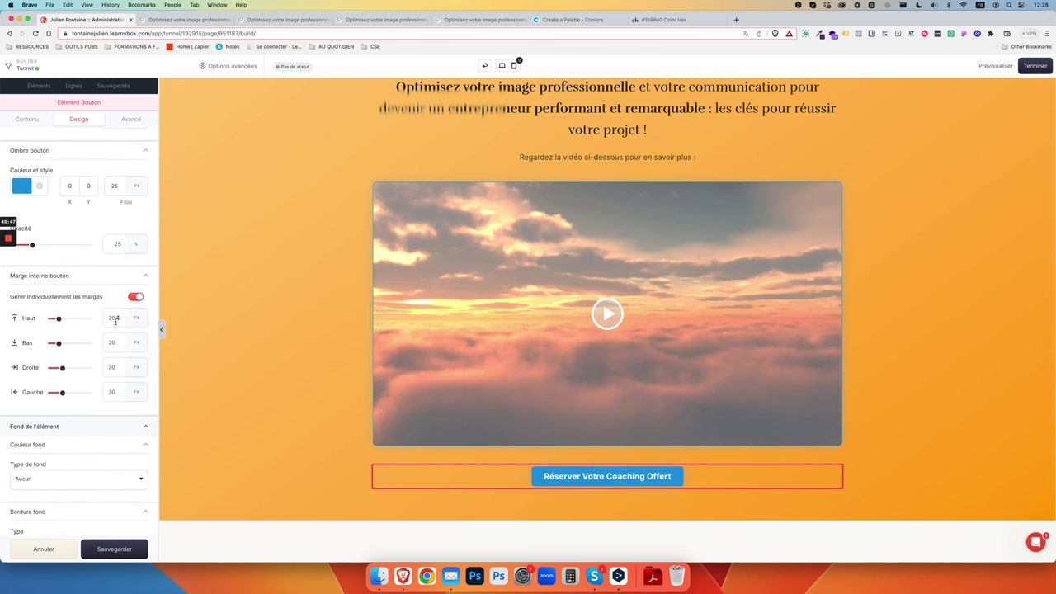
left_click(112, 317)
type("500")
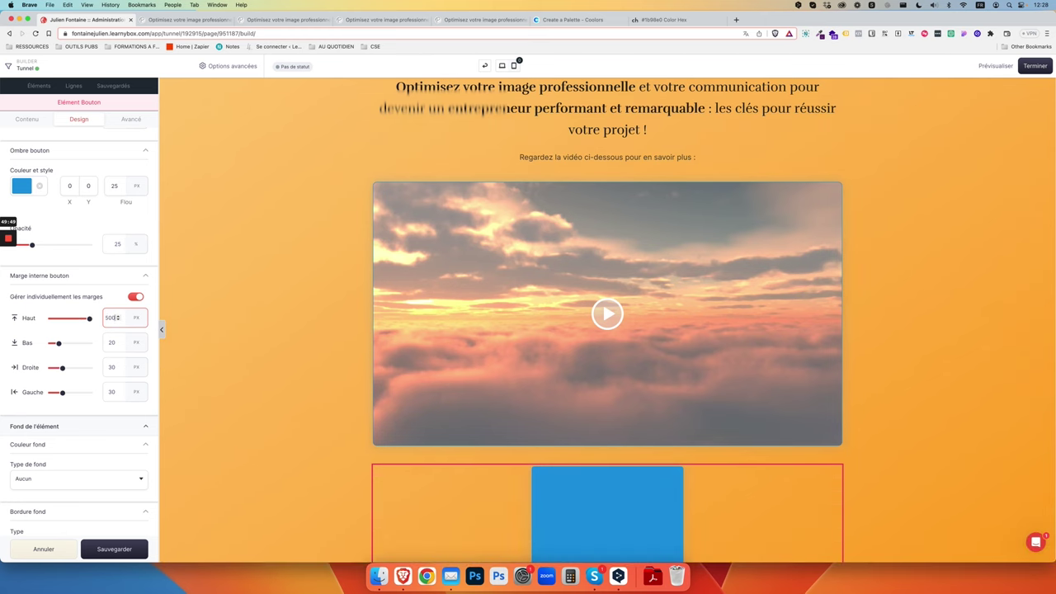
key("super+a")
type("30")
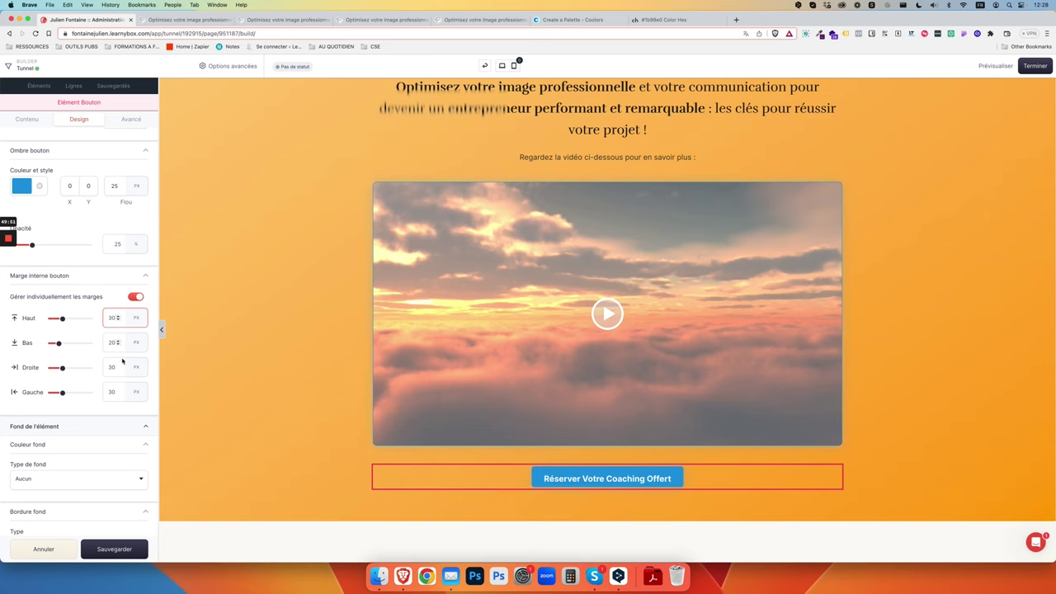
left_click_drag(120, 346, 103, 345)
type("30")
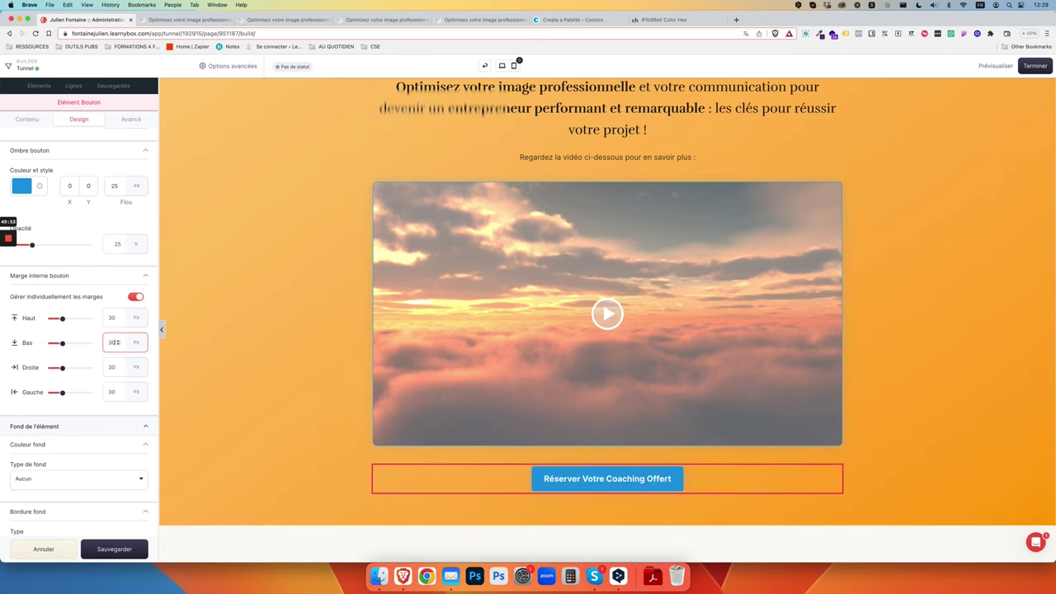
- Set the right and left inner margins of the button below the video to 45 px each, and save
double_click(111, 365)
type("45")
double_click(113, 391)
type("45")
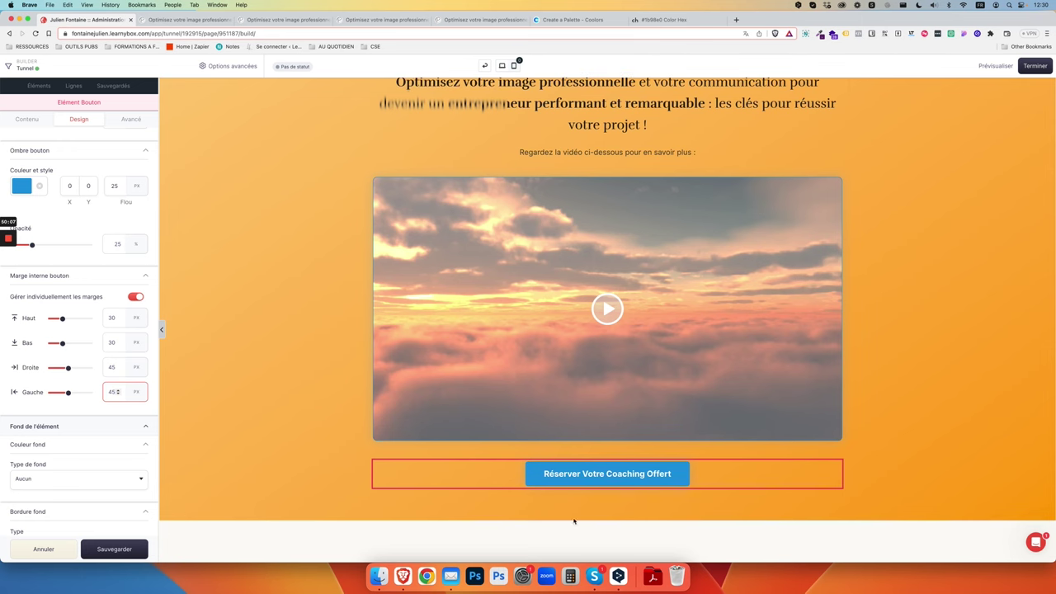
left_click(749, 479)
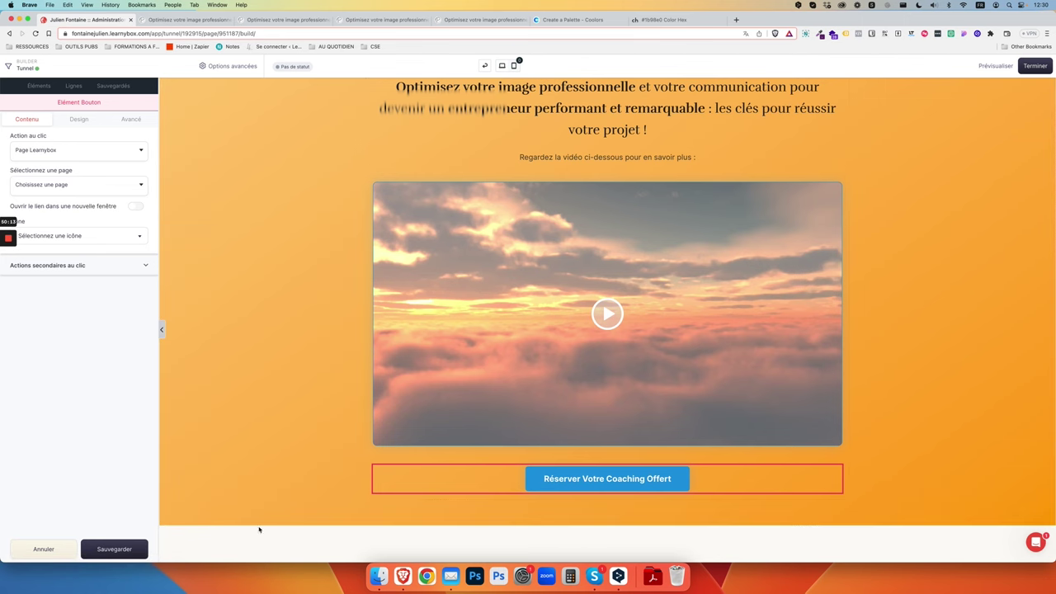
left_click(132, 549)
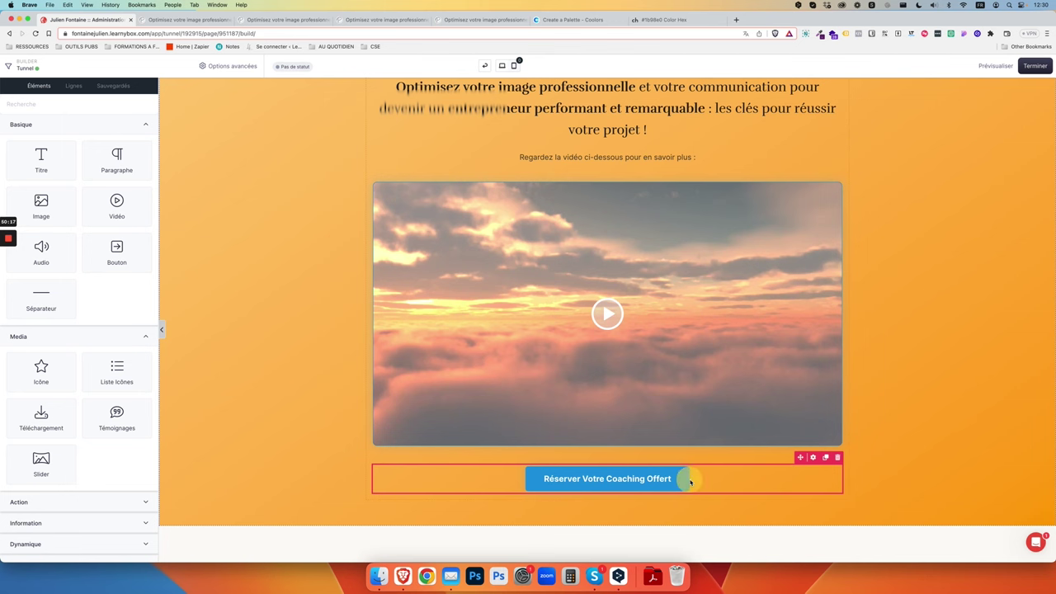
- Replace the text of the button below the video with "RÉSERVER VOTRE COACHING OFFERT" and save
left_click(582, 478)
triple_click(558, 478)
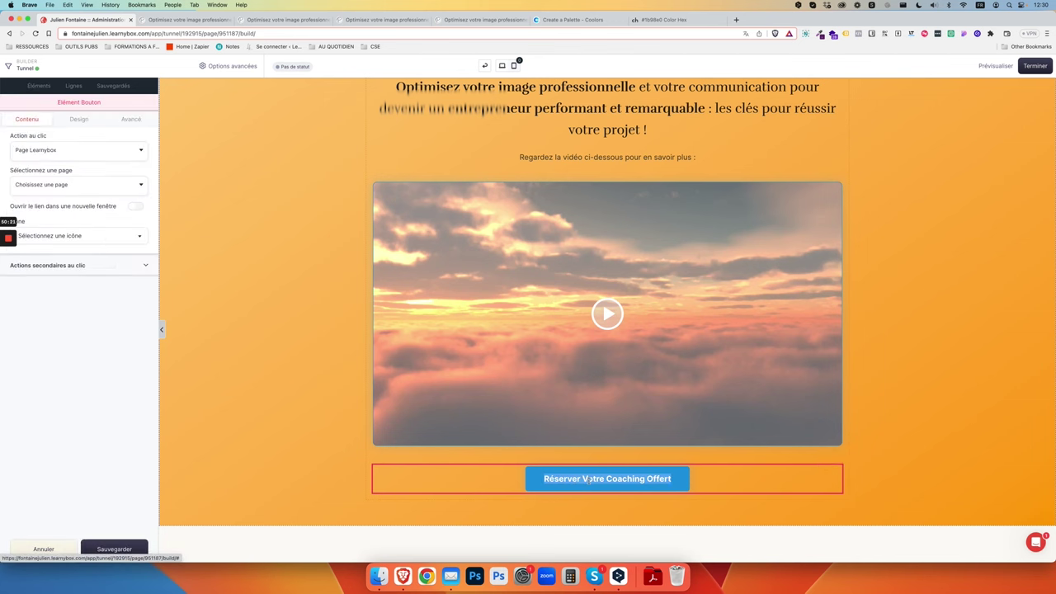
type("RÉSERVE")
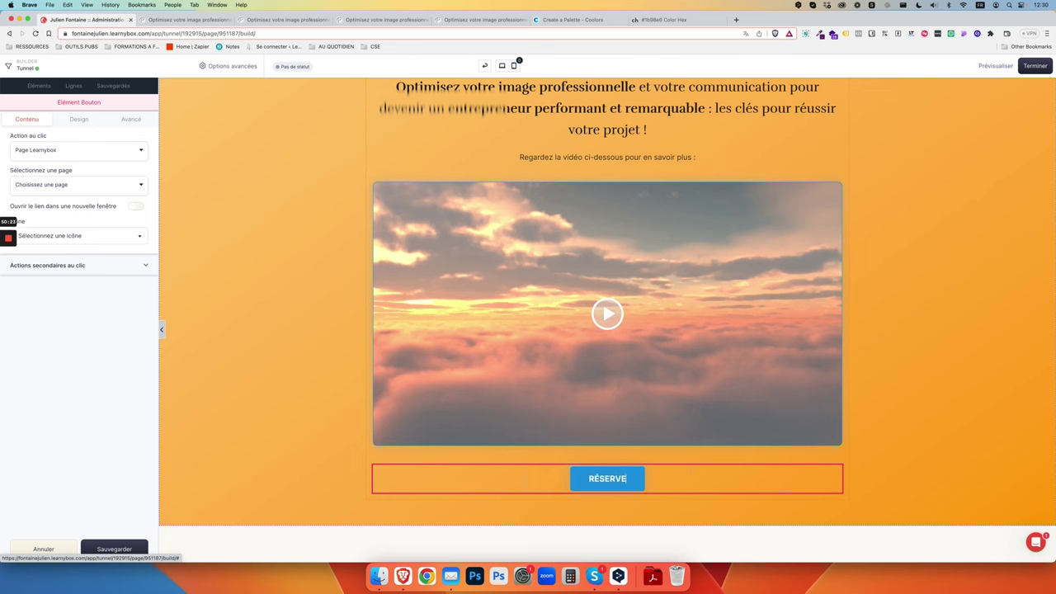
type("R VOTRE COACHING")
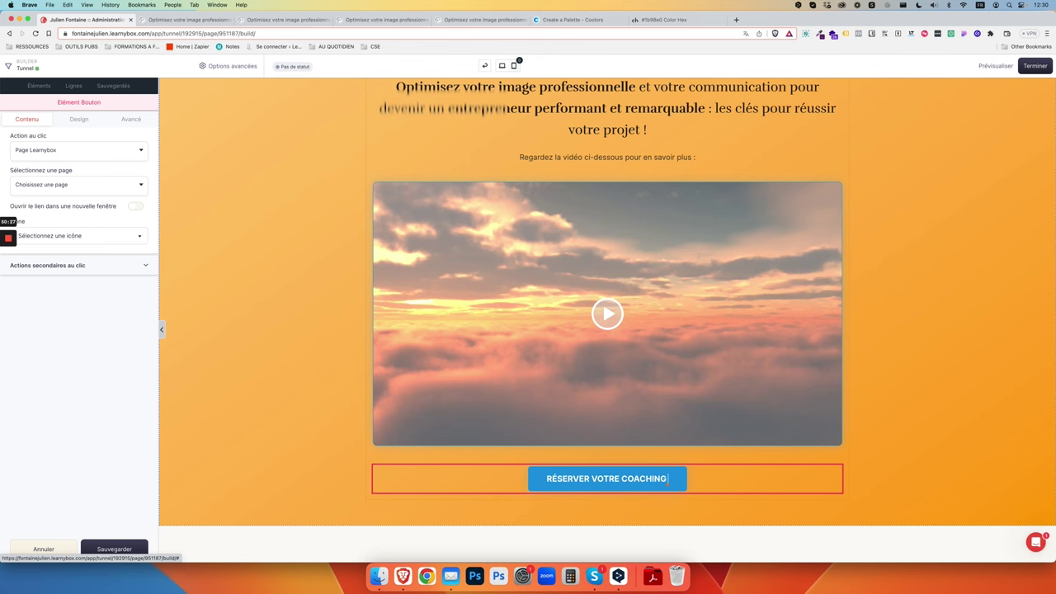
type(" OFFERT")
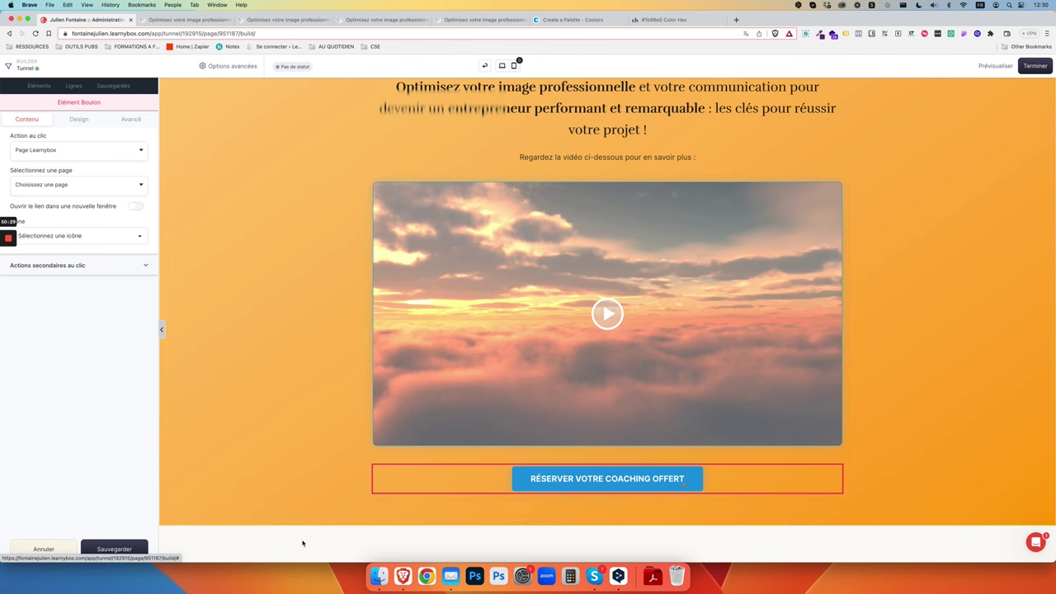
left_click(114, 548)
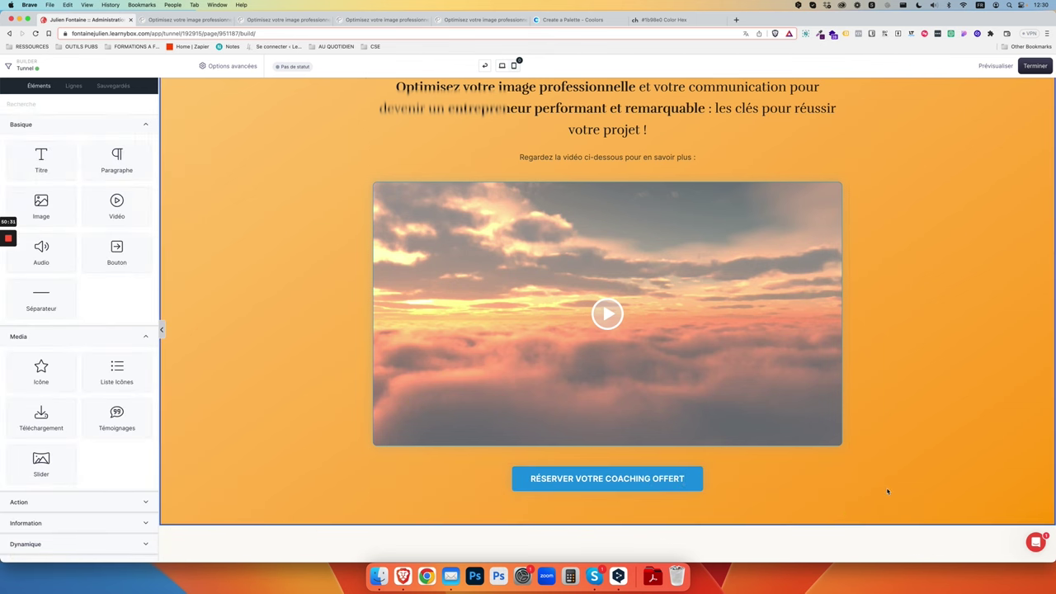
- Change the header button's text to "RÉSERVER COACHING OFFERT" to match the capitalised button below the video
scroll(887, 492, "up", 3)
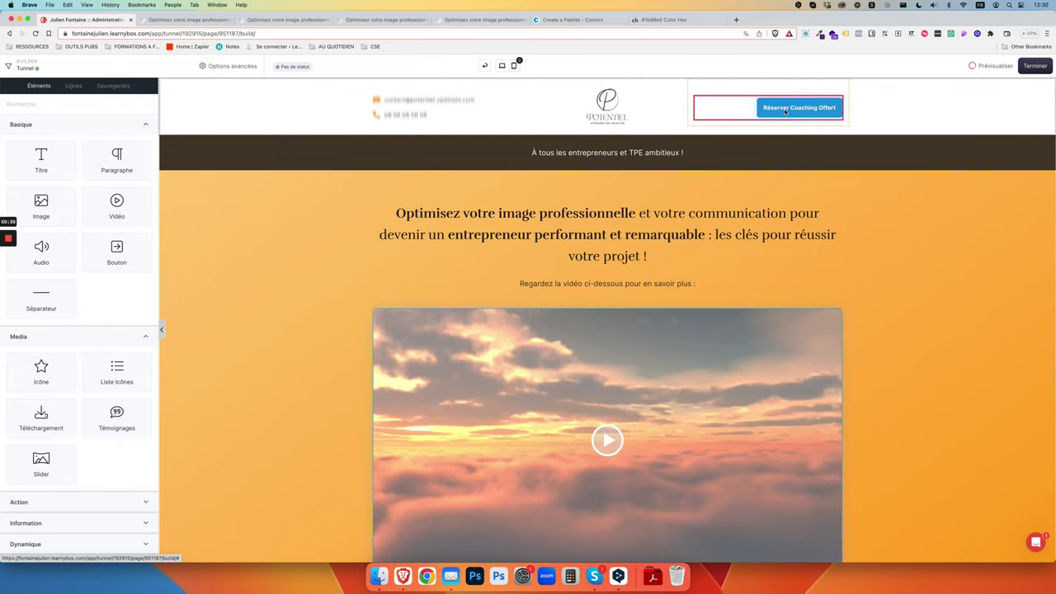
left_click(790, 108)
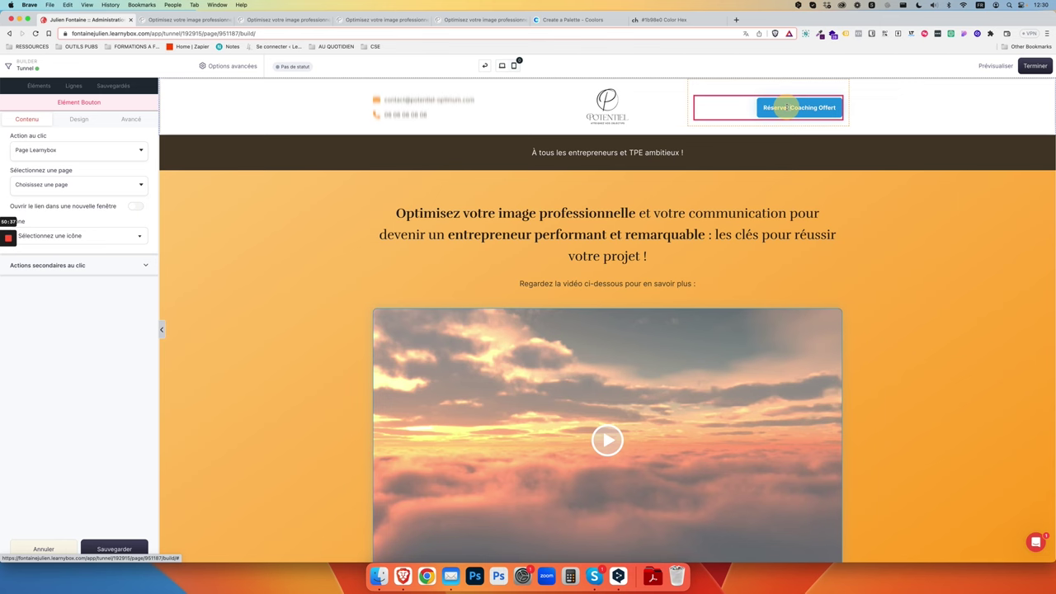
scroll(627, 346, "down", 3)
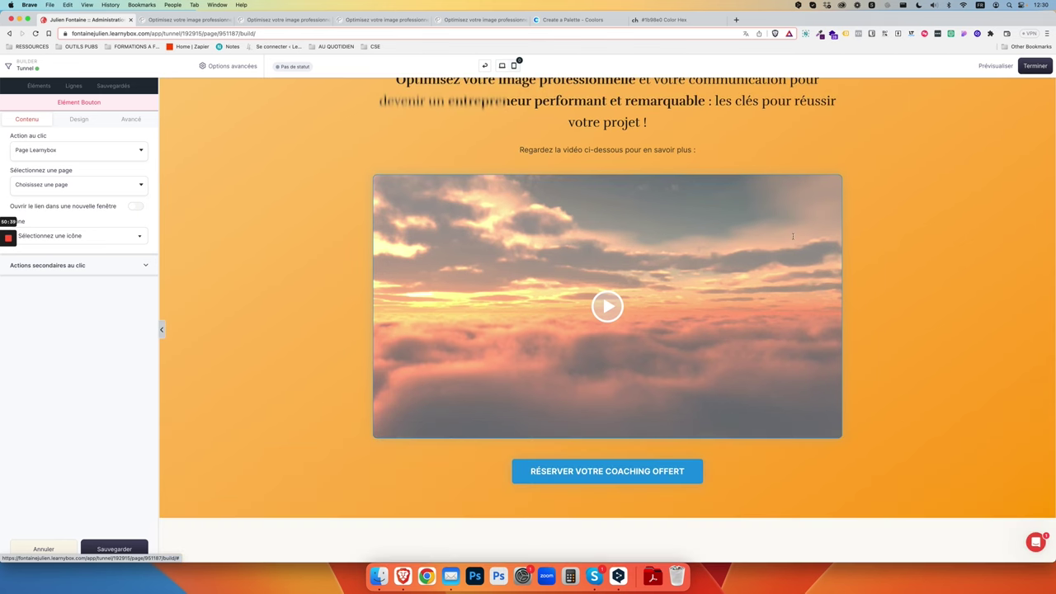
left_click(586, 475)
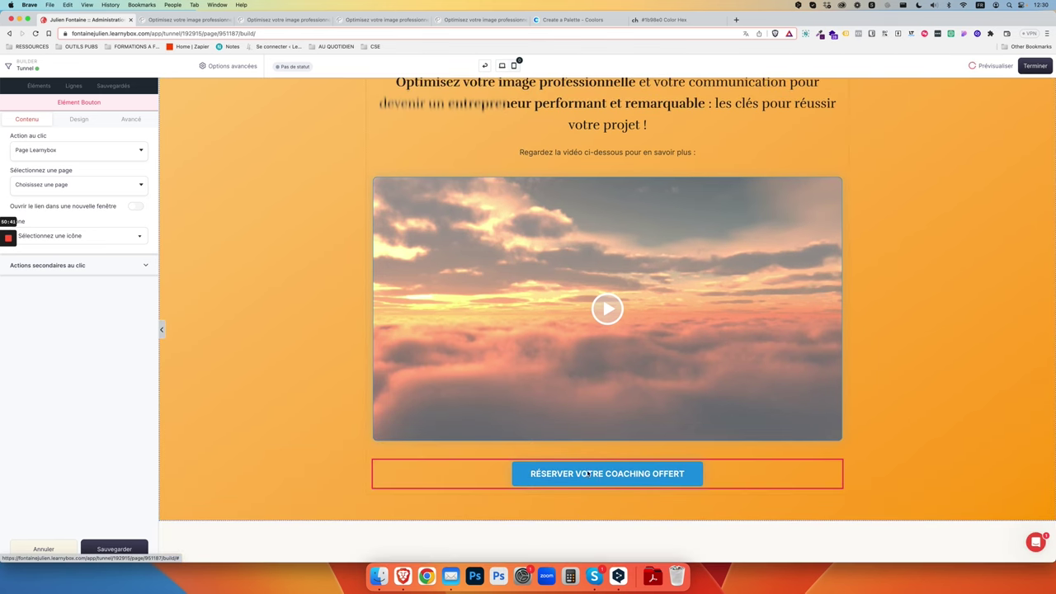
left_click(592, 474)
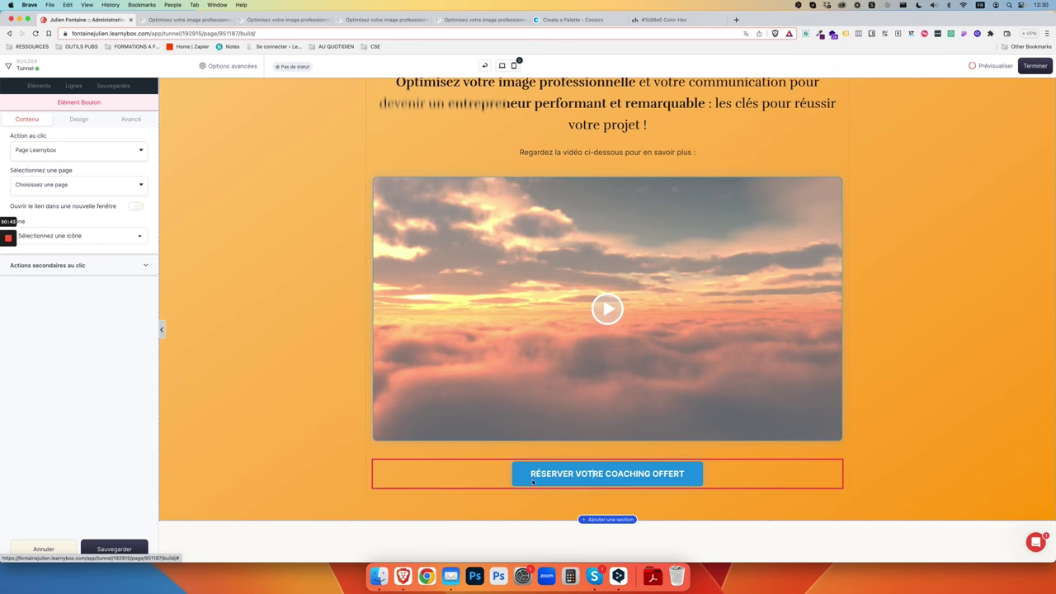
left_click(561, 476)
double_click(561, 476)
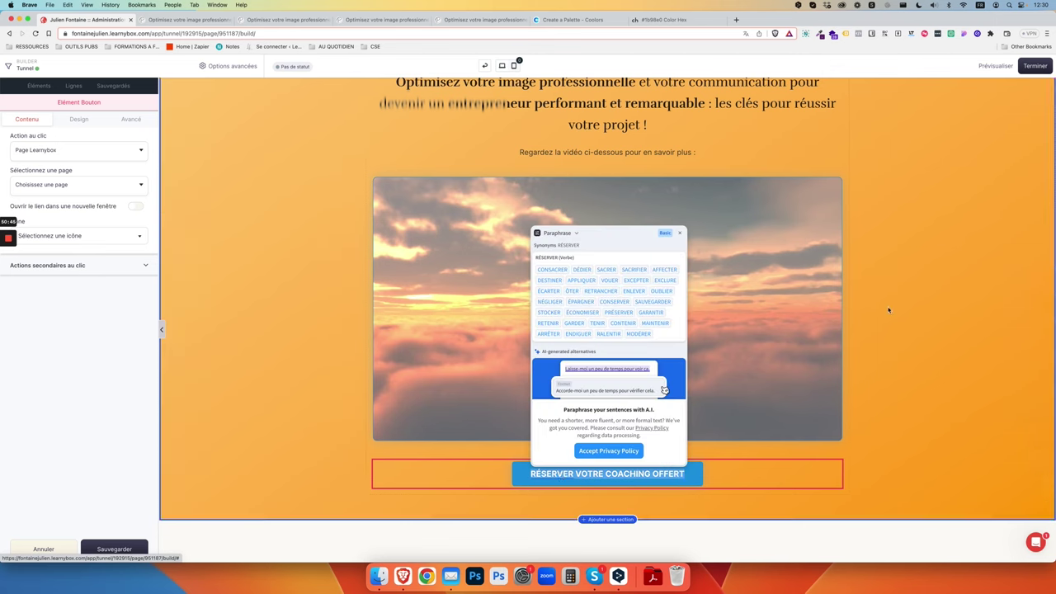
scroll(887, 355, "up", 3)
left_click(782, 110)
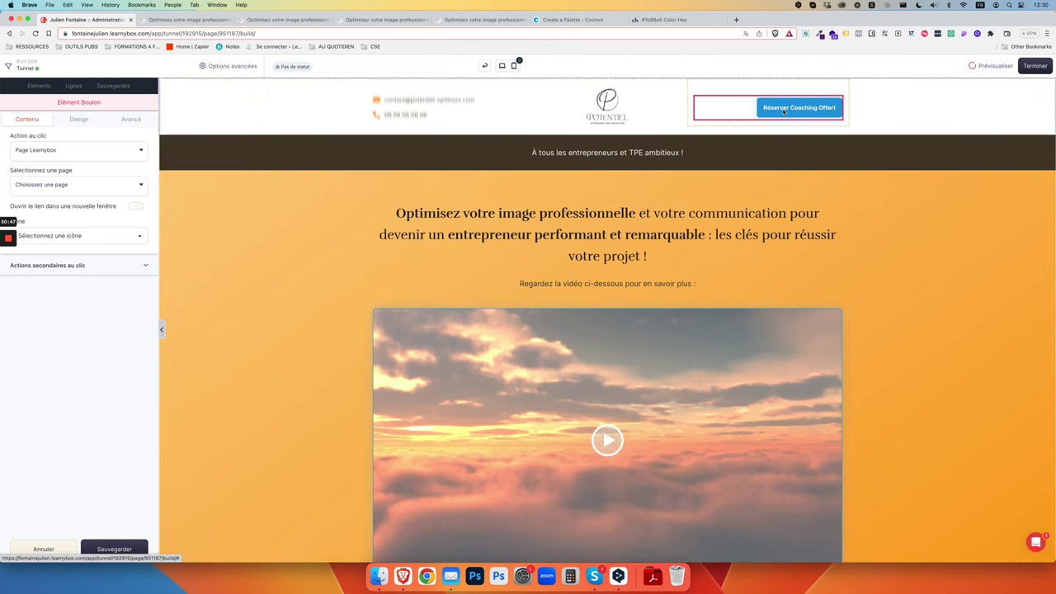
left_click(783, 108)
left_click(782, 108)
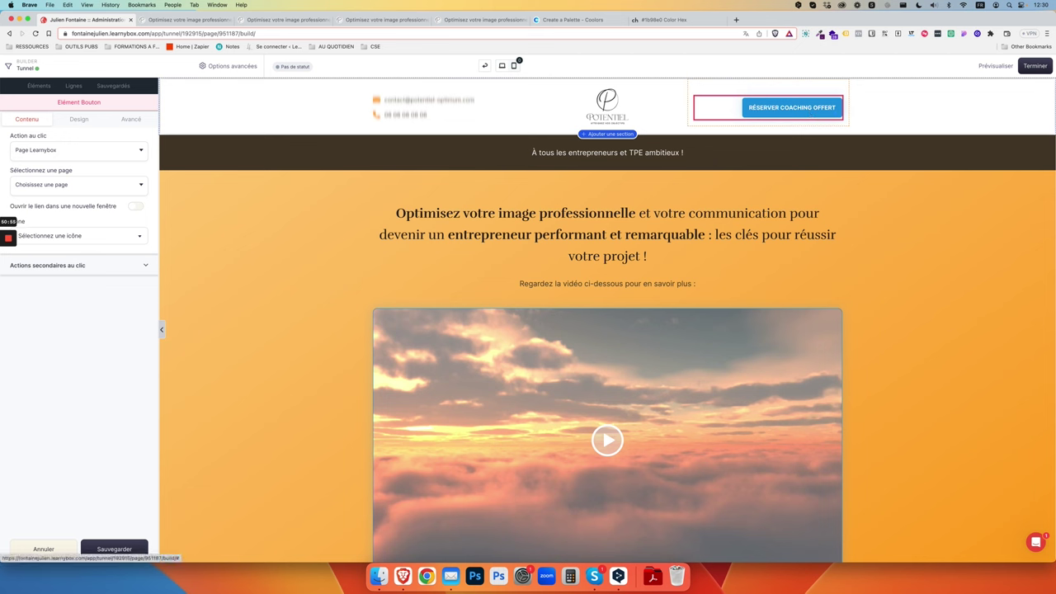
left_click(962, 289)
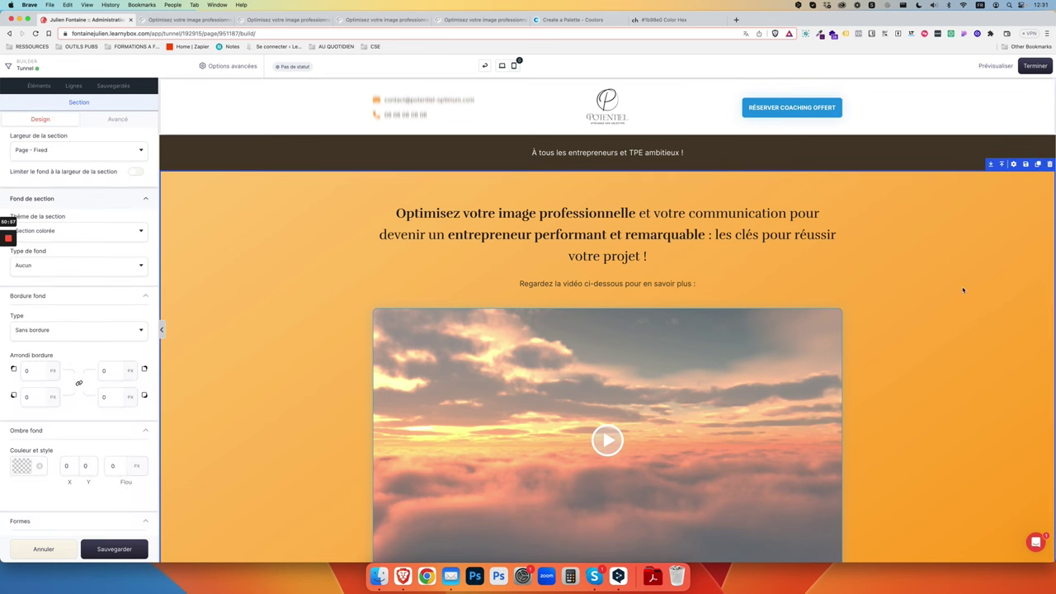
- Return the header button's text to "Réserver Coaching Offert" and save
left_click(765, 110)
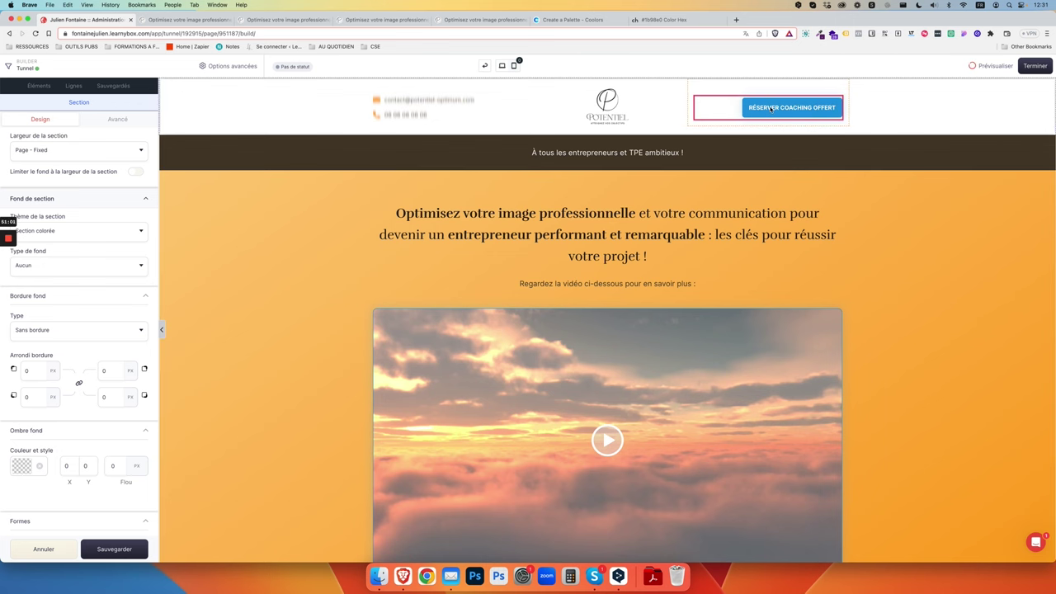
left_click(770, 108)
triple_click(784, 115)
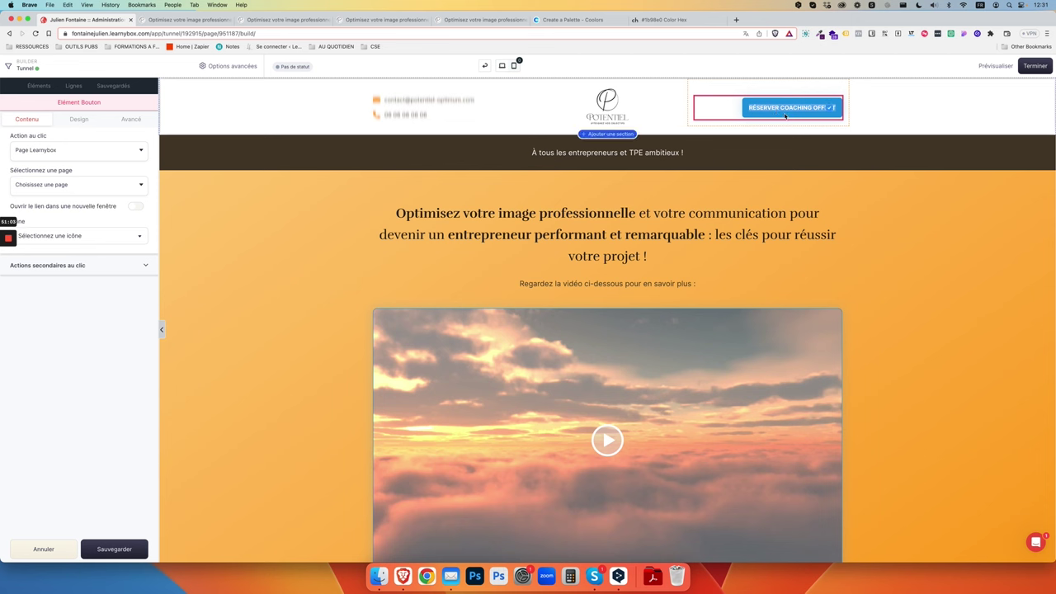
type("Réserver")
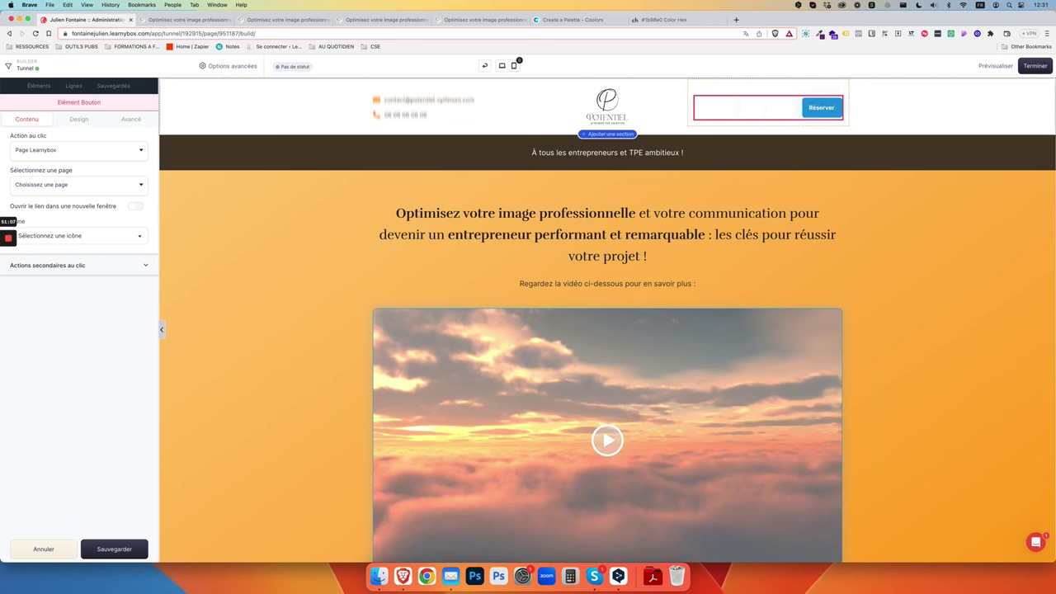
type(" Coaching Offert")
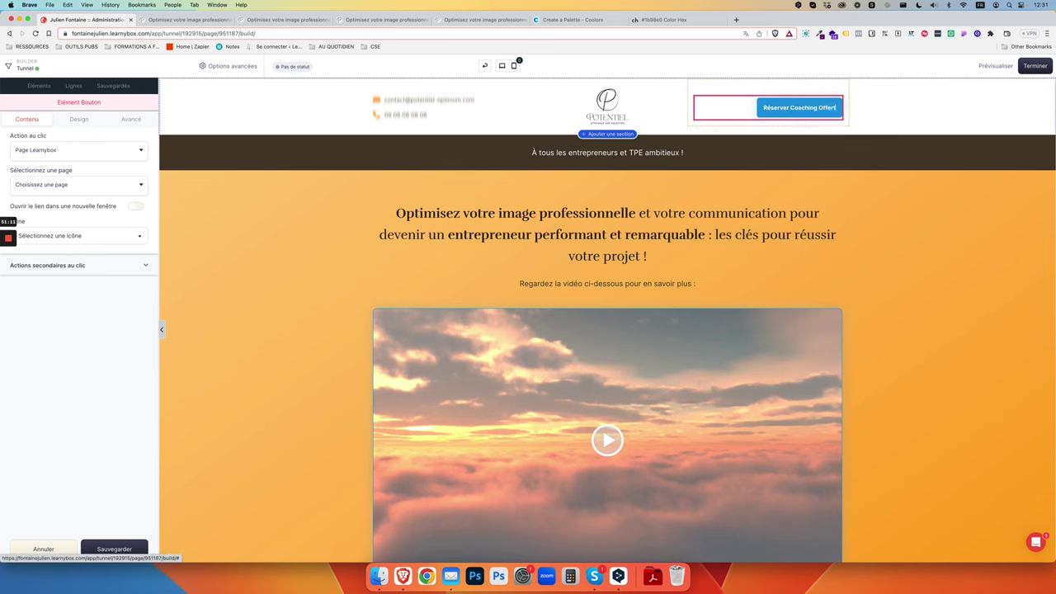
left_click(124, 550)
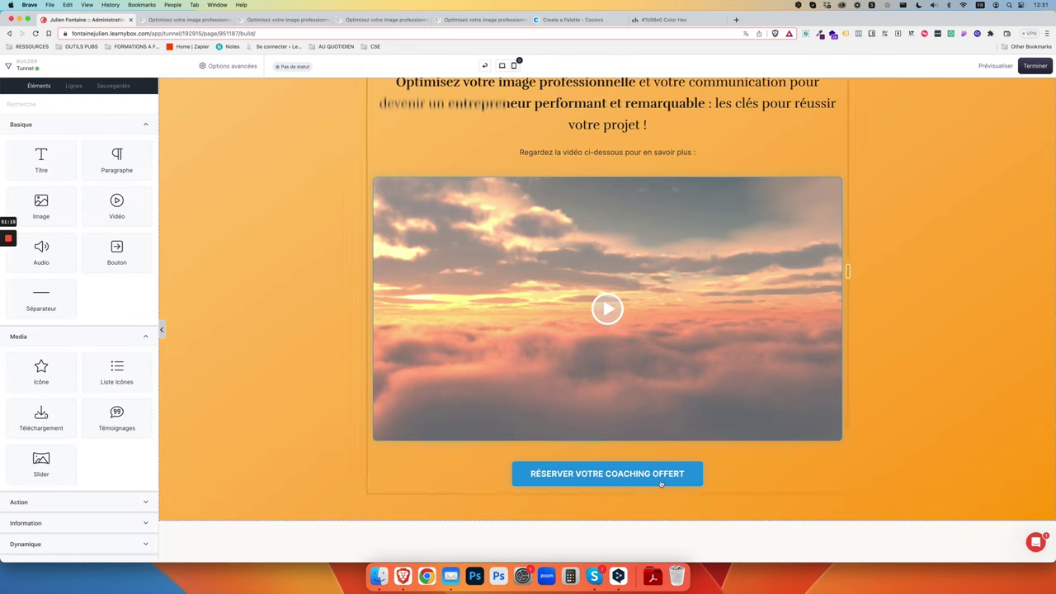
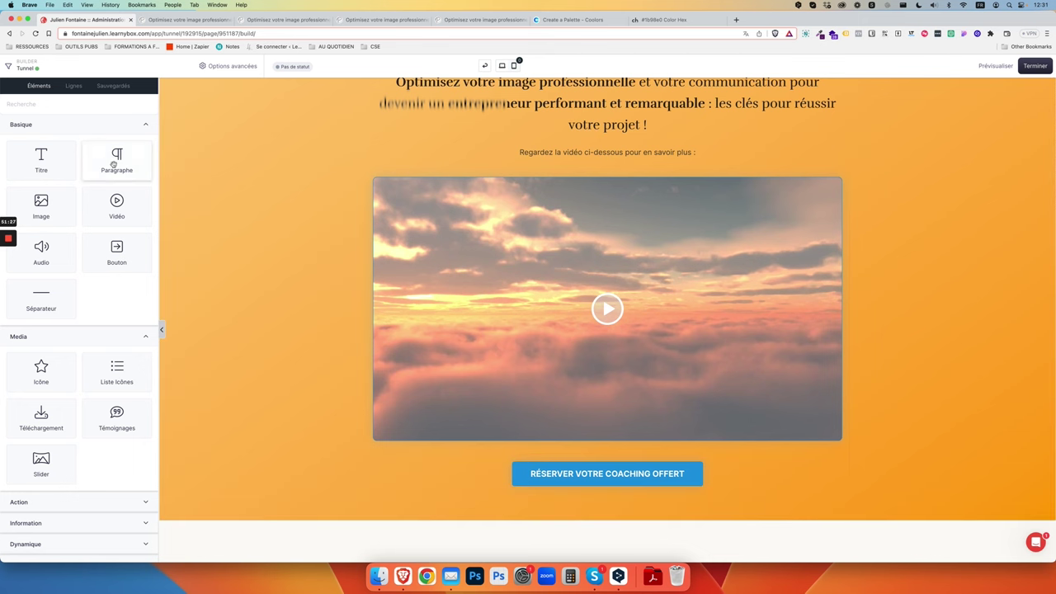
- Add a paragraph below the coaching button under the video reading "Par téléphone. Aucune CB. Sans engagement."
left_click_drag(117, 163, 574, 487)
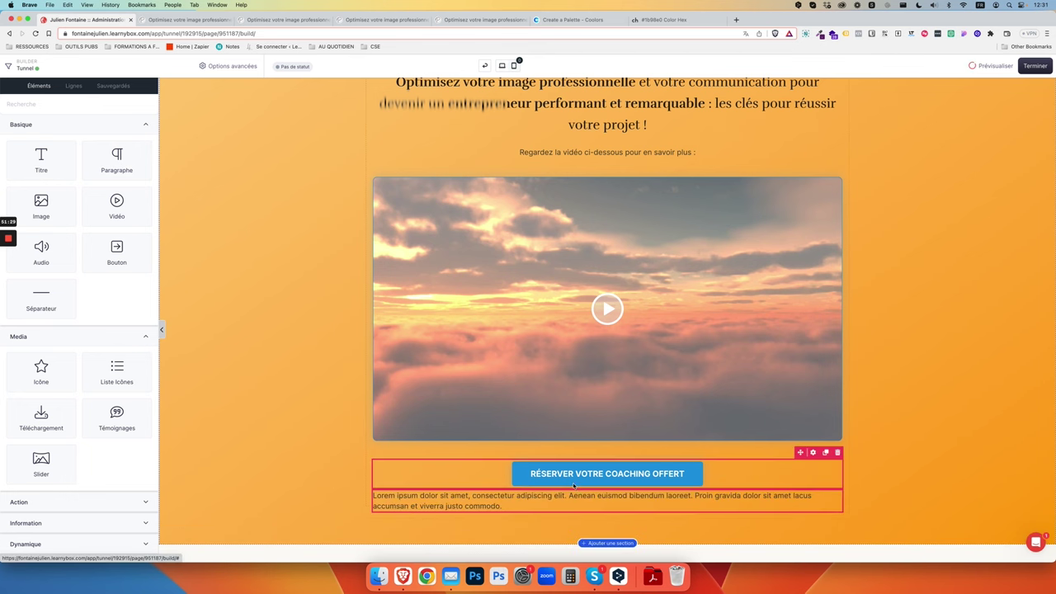
triple_click(558, 496)
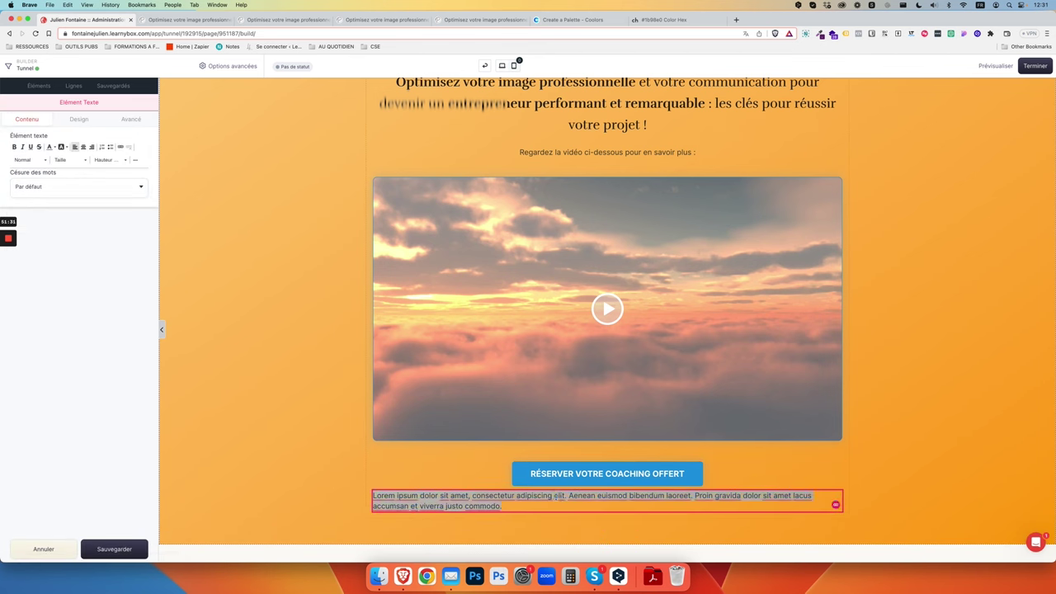
type("Aucune CB. Sans enga")
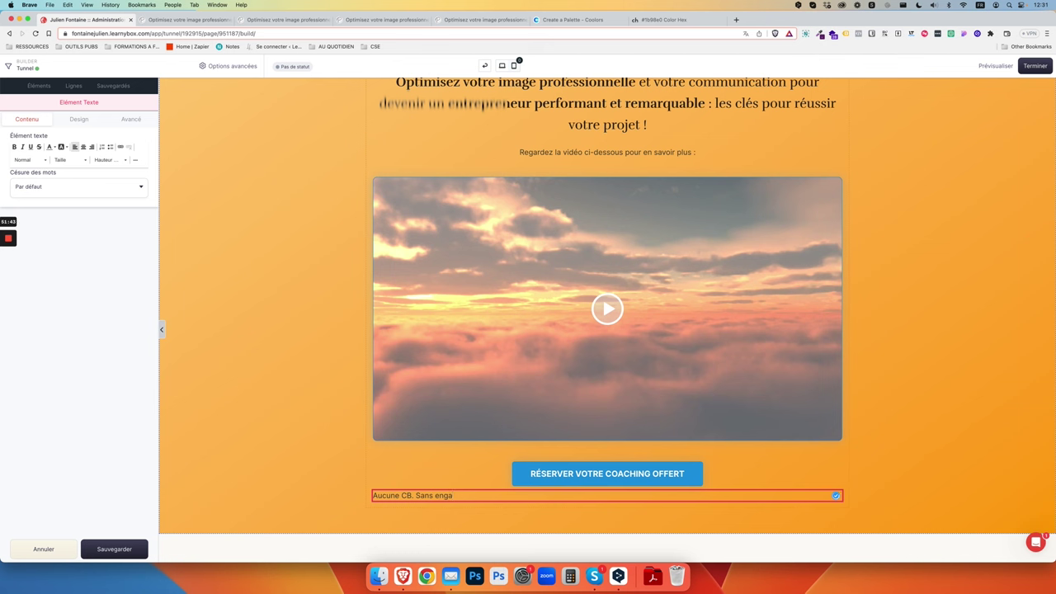
type("Par téléphone. Aucune CB. Sans en")
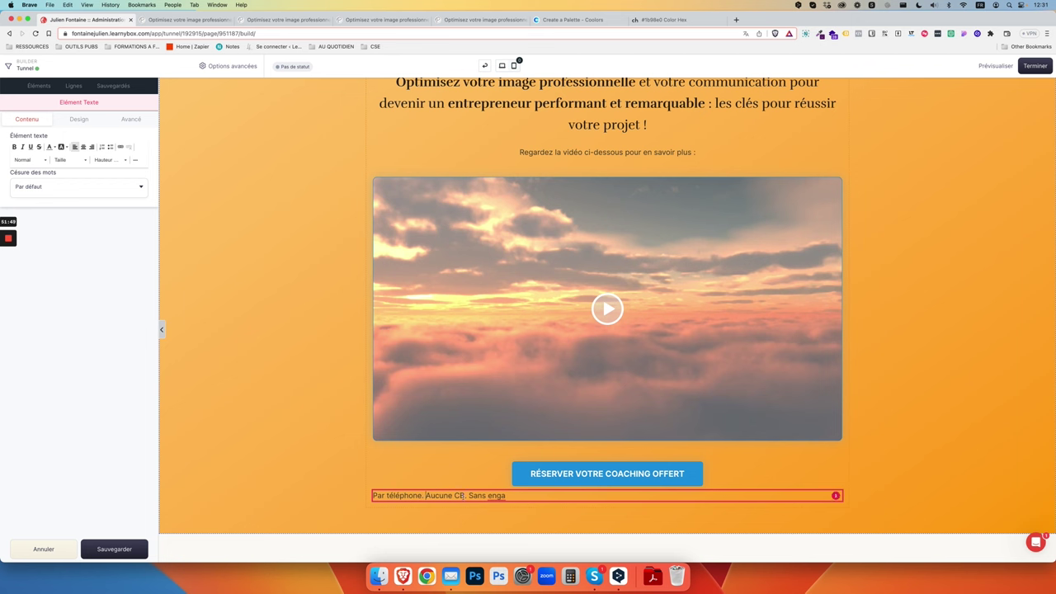
type("gagement.")
- Format the new paragraph with word breaks "Après chaque mot (sans tiret)", 14px size, 24px line height, centred and italic, and save
left_click(91, 188)
left_click(76, 257)
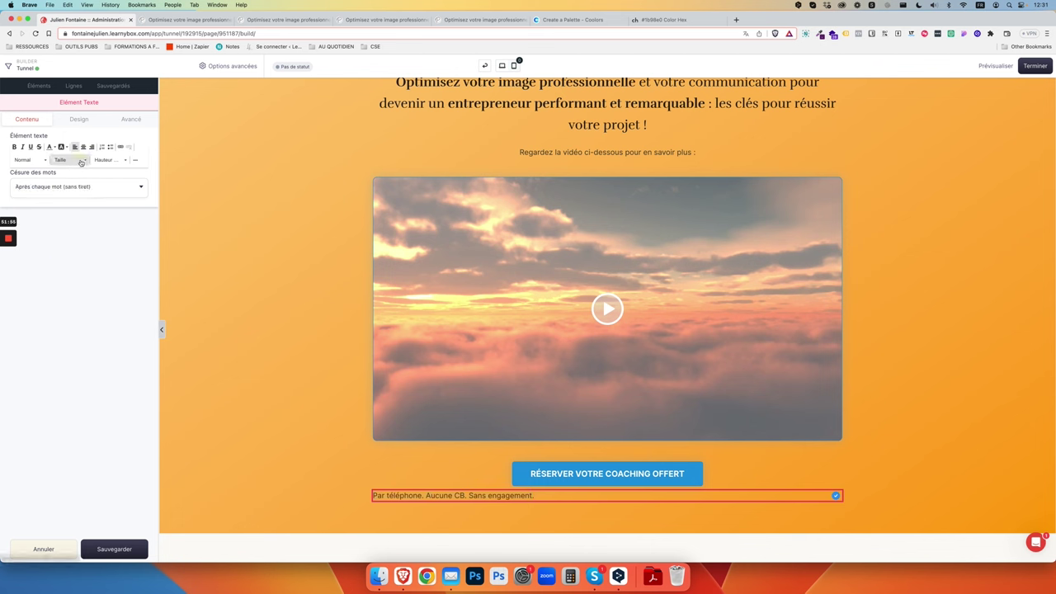
left_click(70, 159)
left_click(79, 185)
left_click(106, 159)
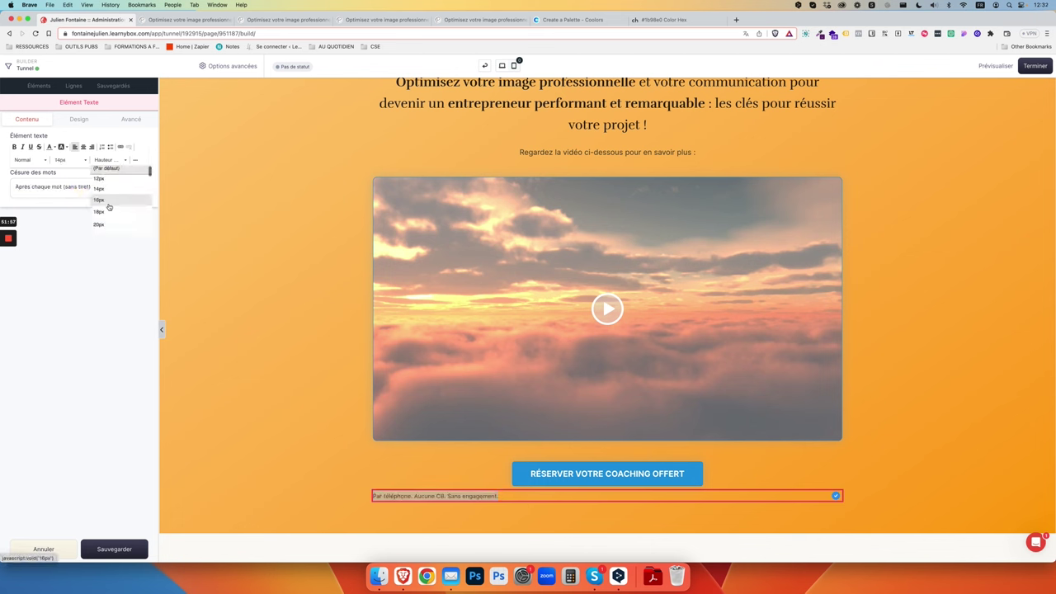
left_click(108, 204)
left_click(83, 146)
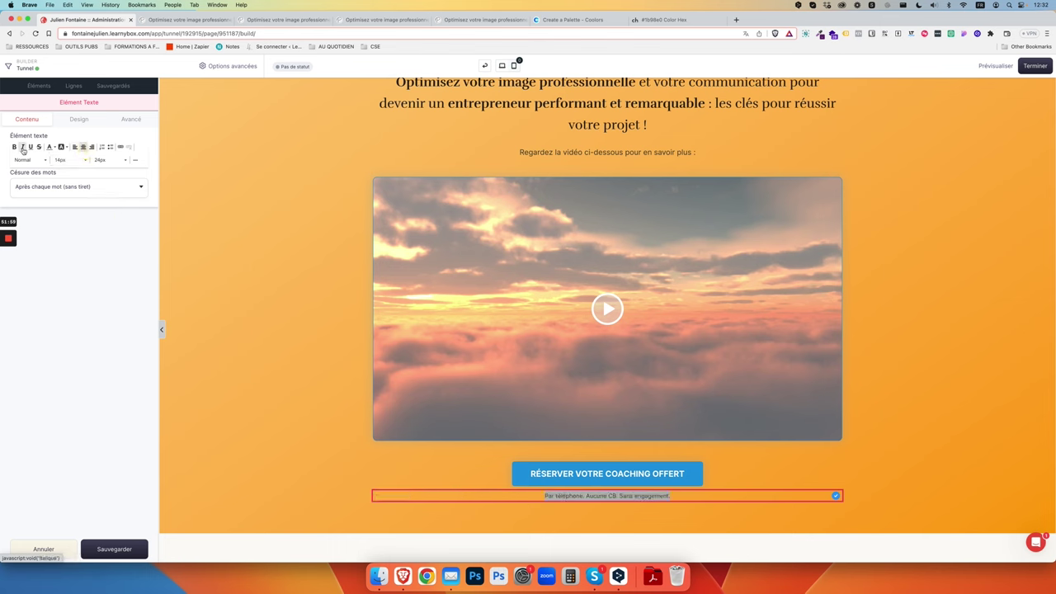
left_click(23, 146)
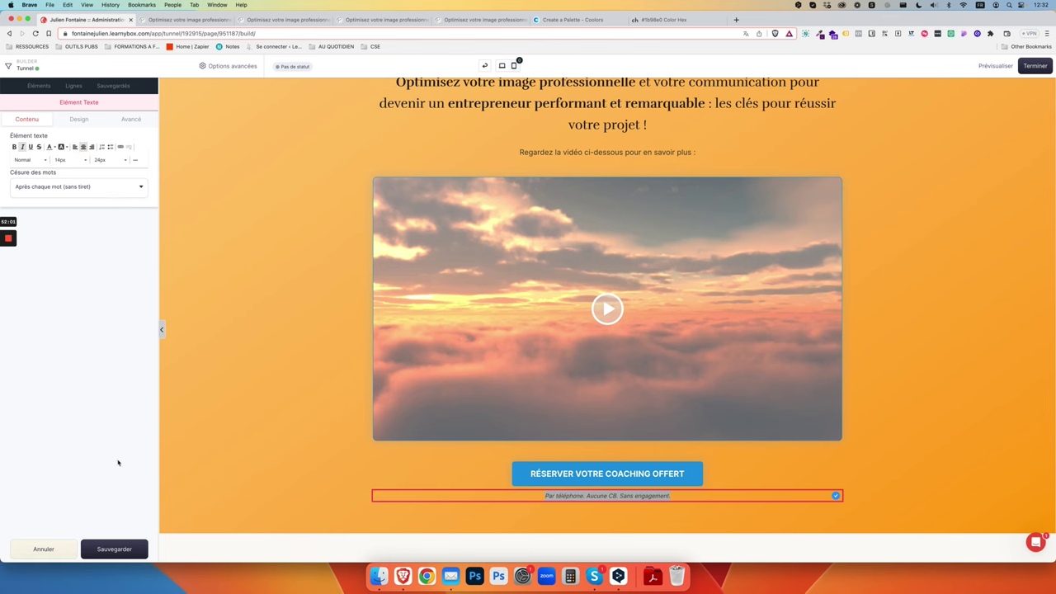
left_click(136, 549)
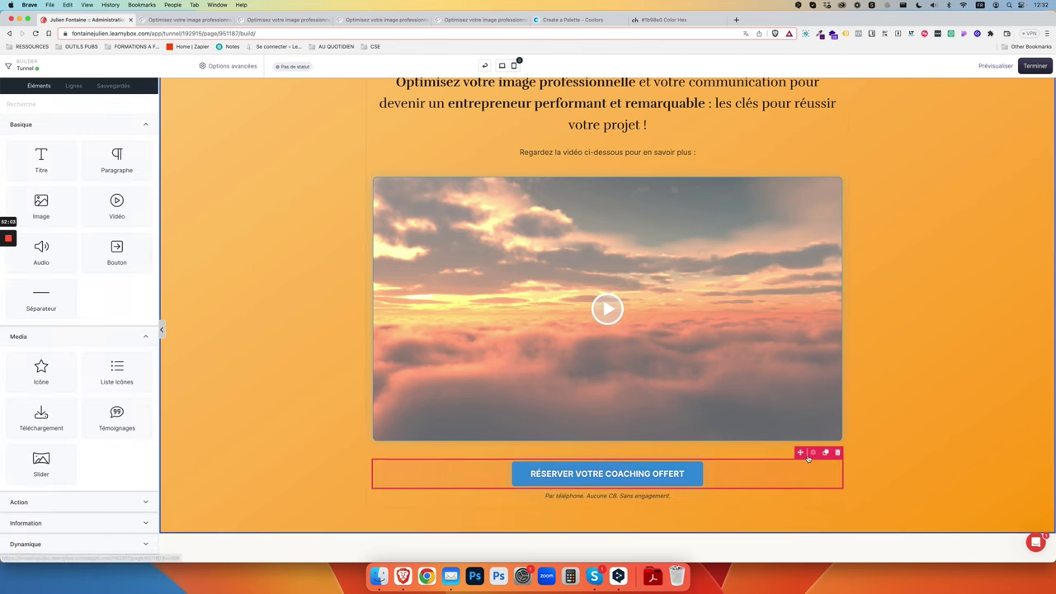
- Manage the outer margins of the button below the video individually, set the bottom one to 10 px, and save
left_click(128, 118)
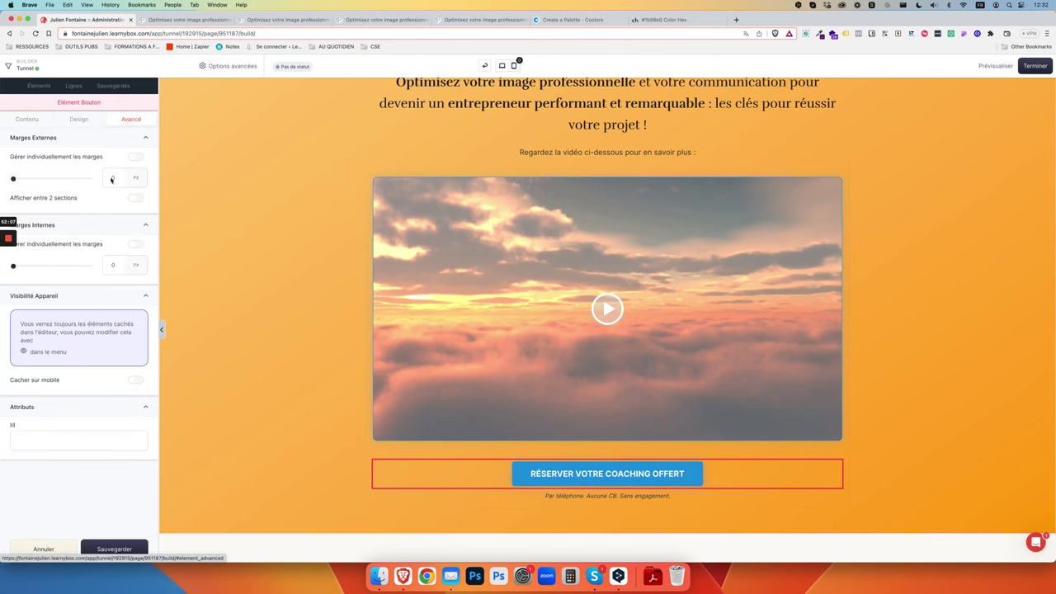
left_click(136, 158)
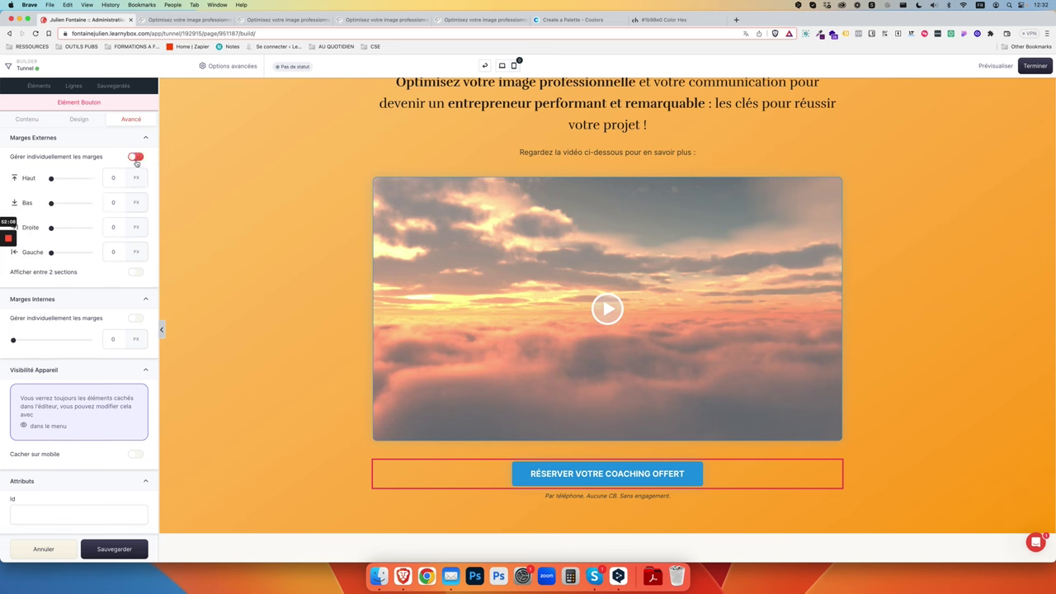
left_click(135, 158)
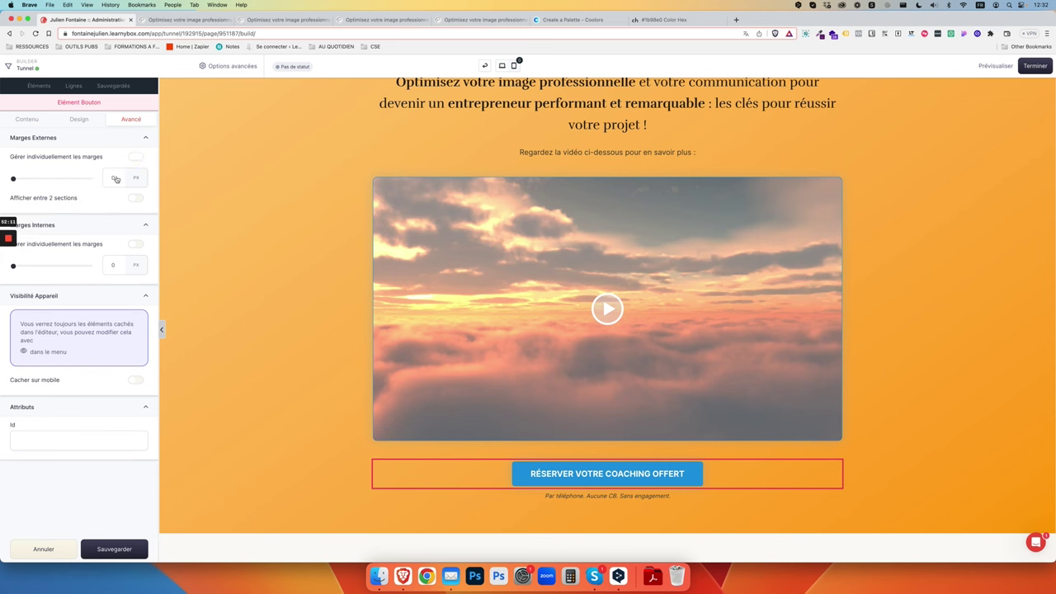
left_click(135, 158)
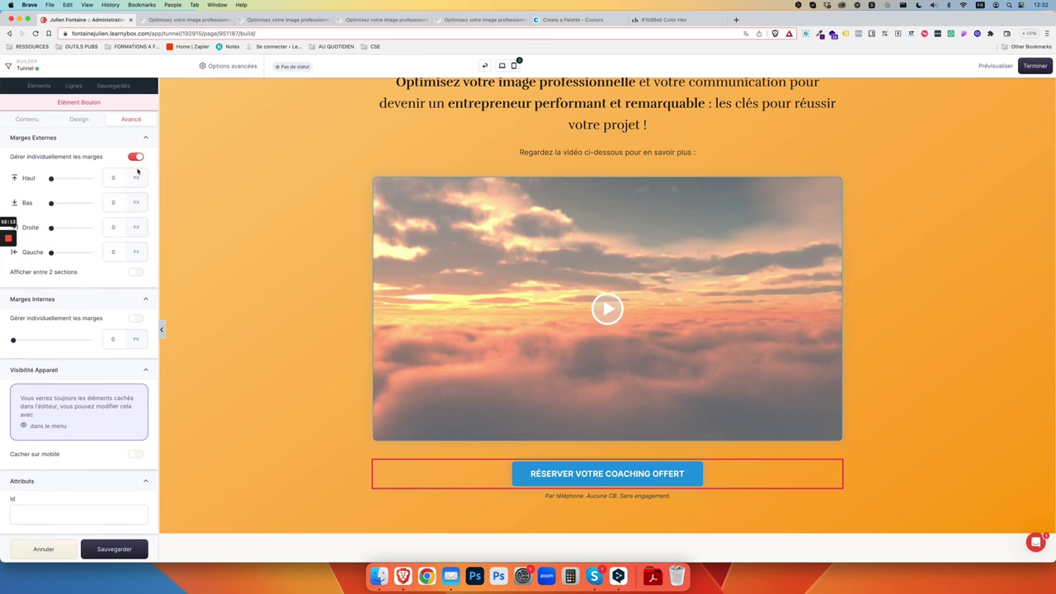
left_click(106, 202)
type("100")
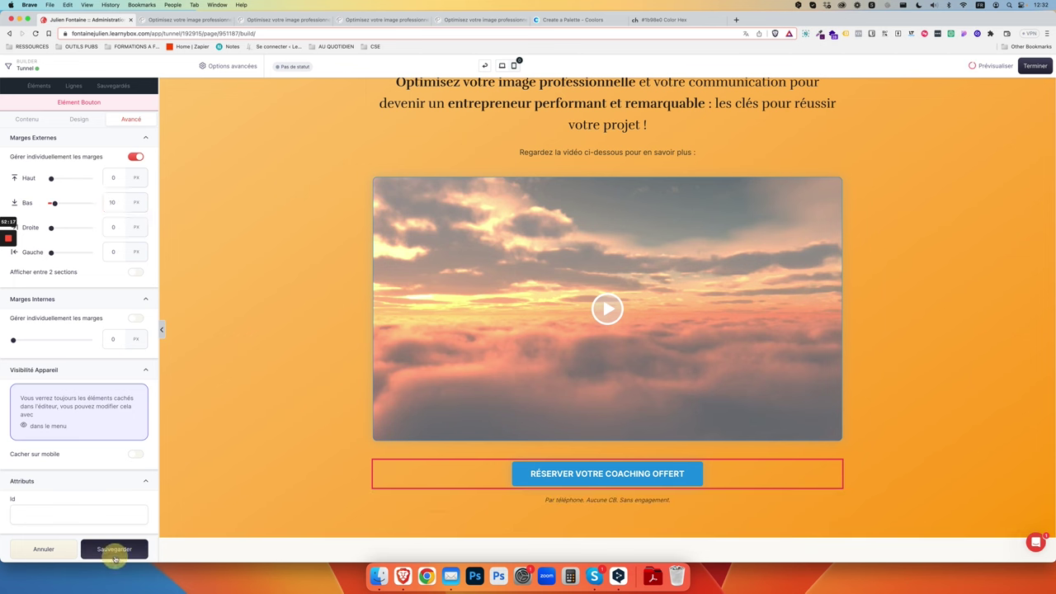
left_click(114, 548)
- Preview the page and examine the video section, the coaching button's hover appearance and the caption beneath it
scroll(973, 365, "down", 1)
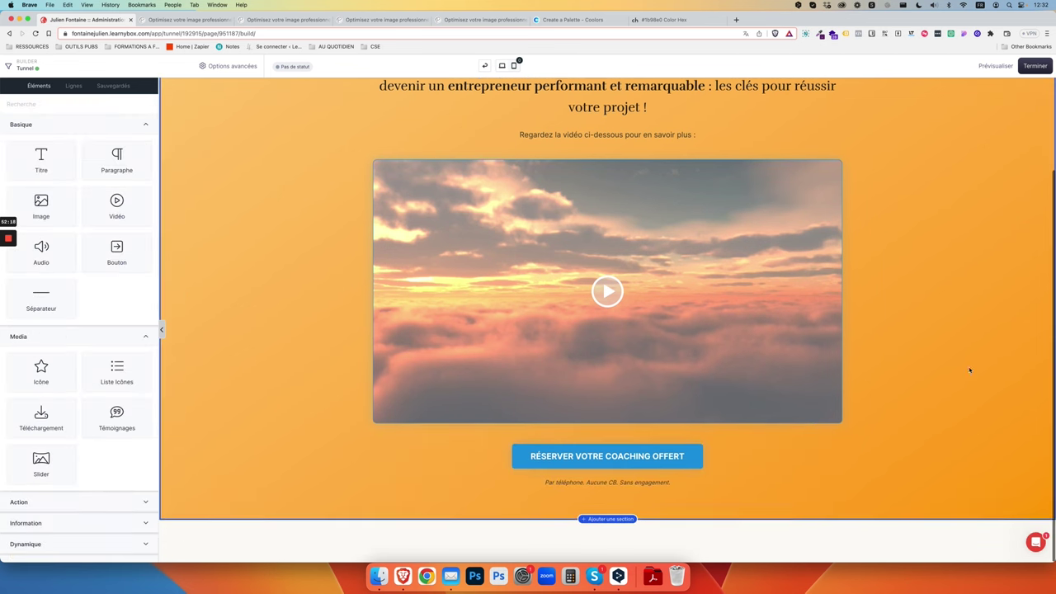
left_click(990, 68)
scroll(896, 231, "down", 3)
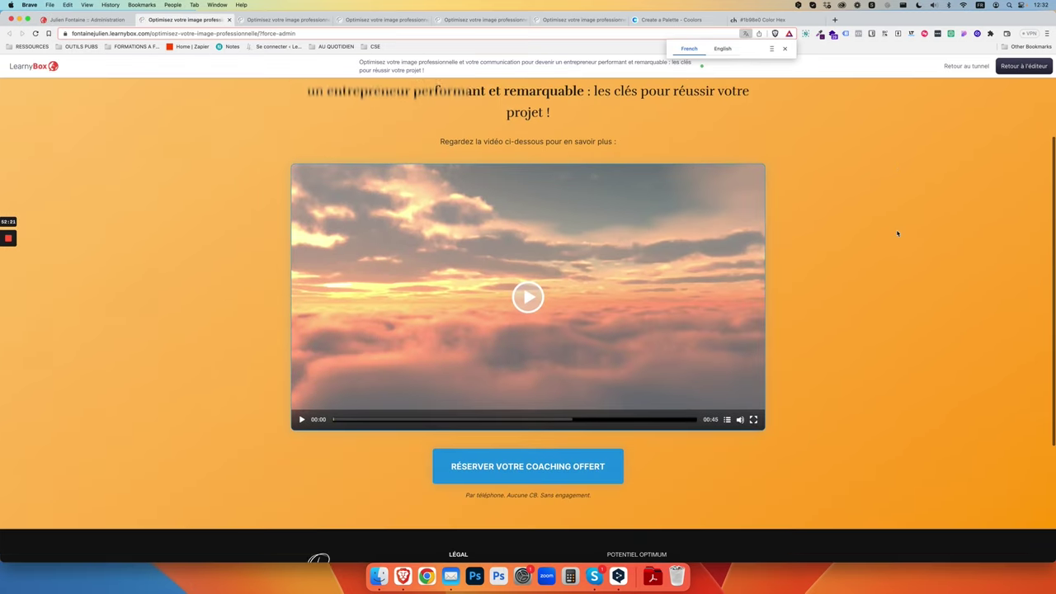
scroll(905, 361, "up", 2)
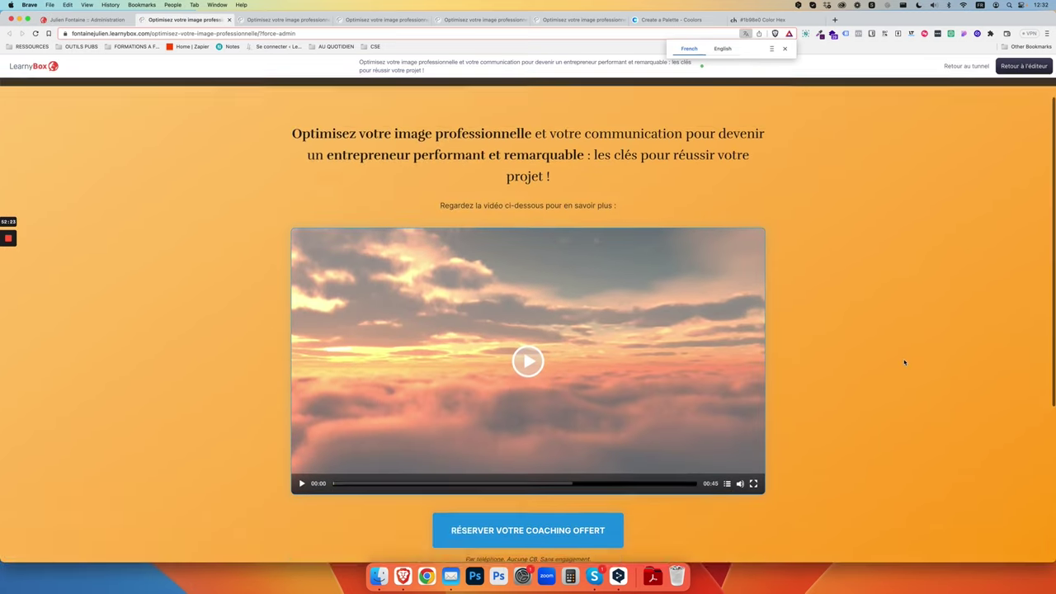
scroll(904, 362, "down", 3)
scroll(904, 363, "up", 1)
scroll(903, 364, "up", 1)
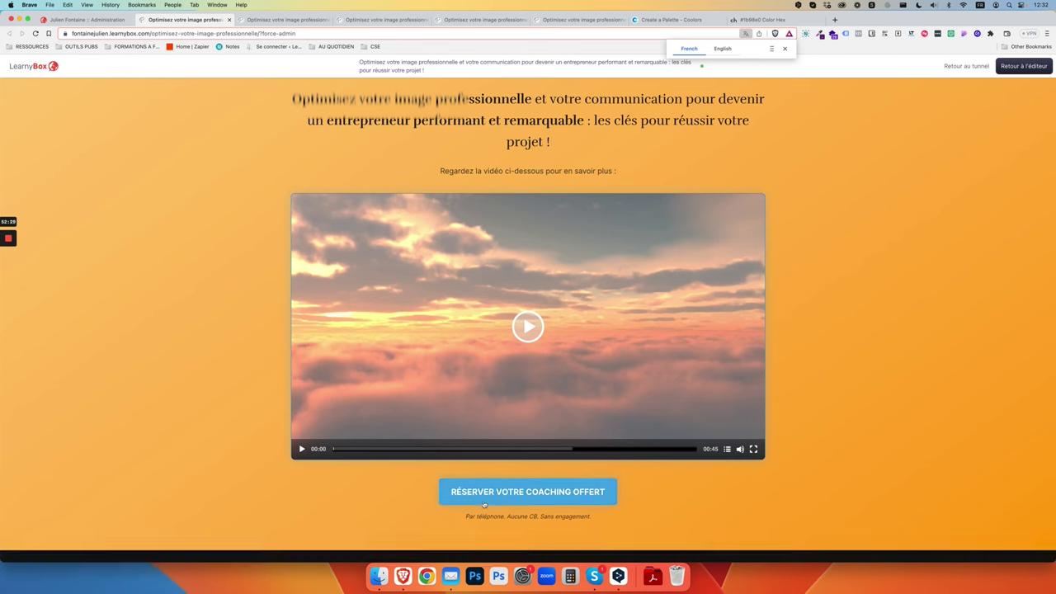
- In the editor, apply the normal style of the button below the video to its hover state, with hover background #48ace6
left_click(87, 19)
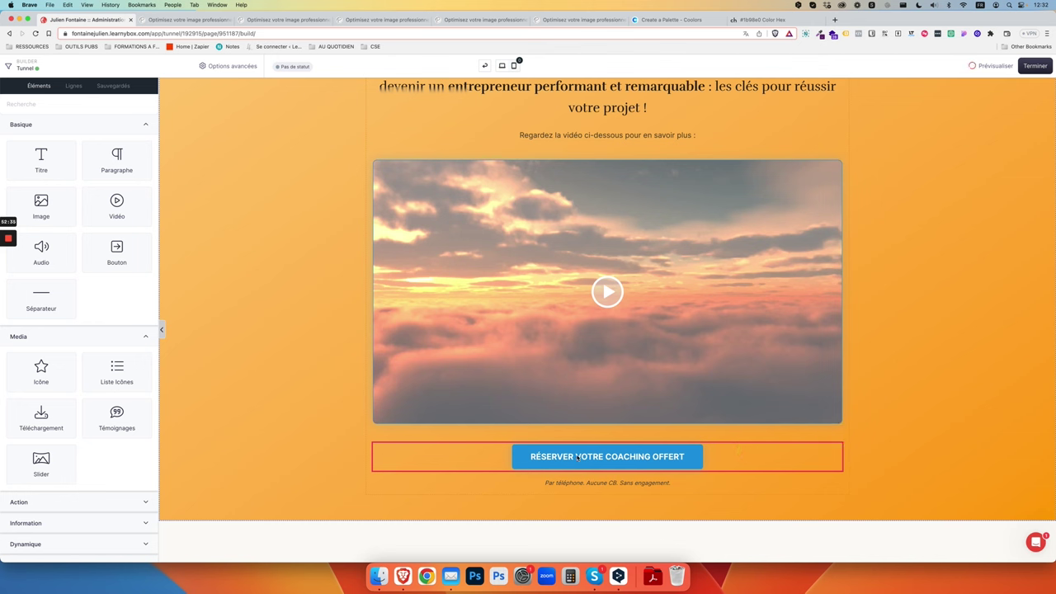
left_click(615, 456)
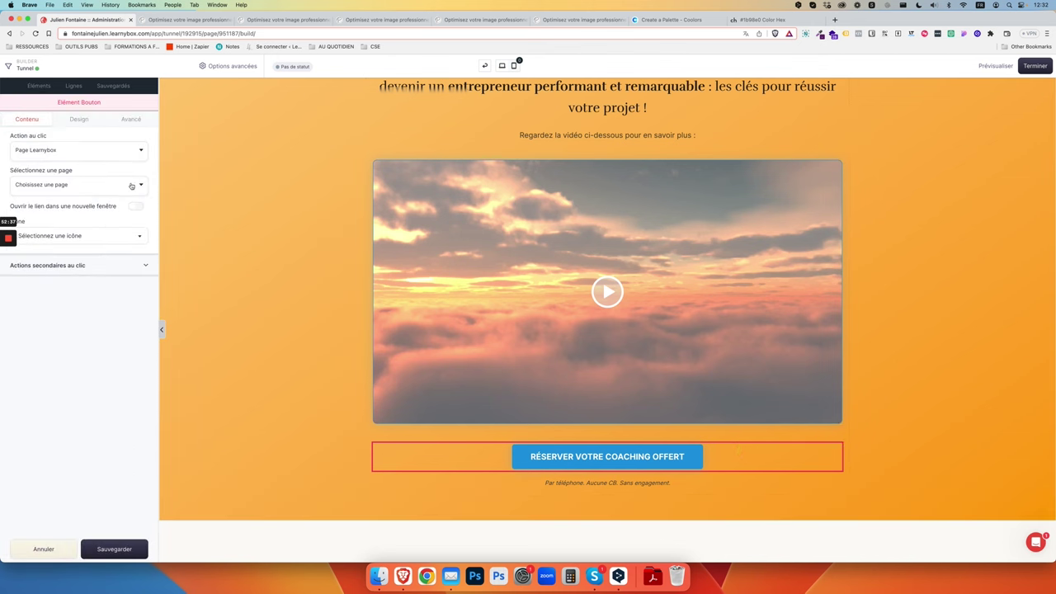
left_click(78, 119)
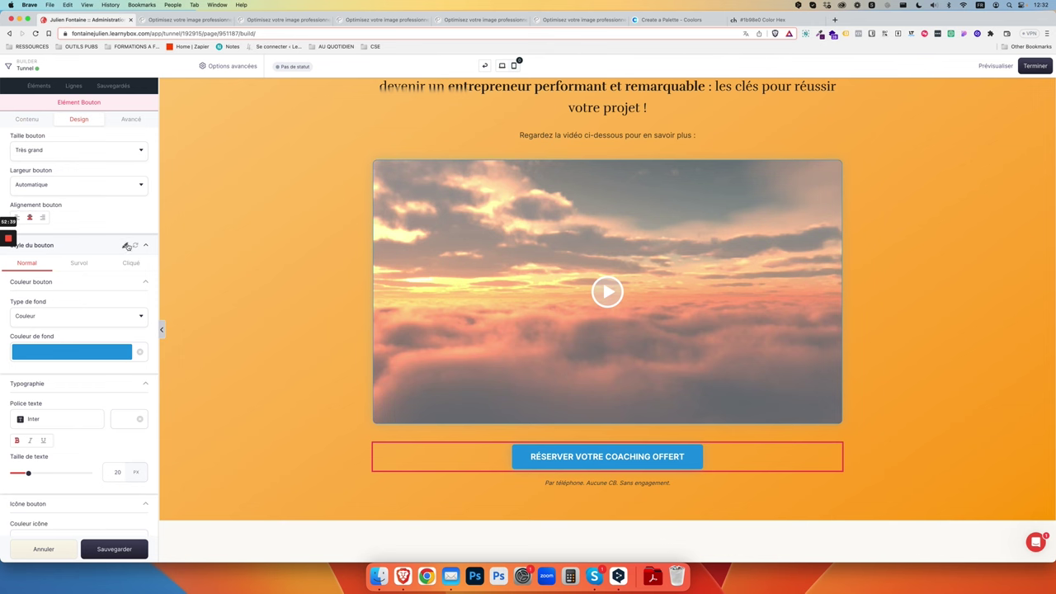
left_click(78, 263)
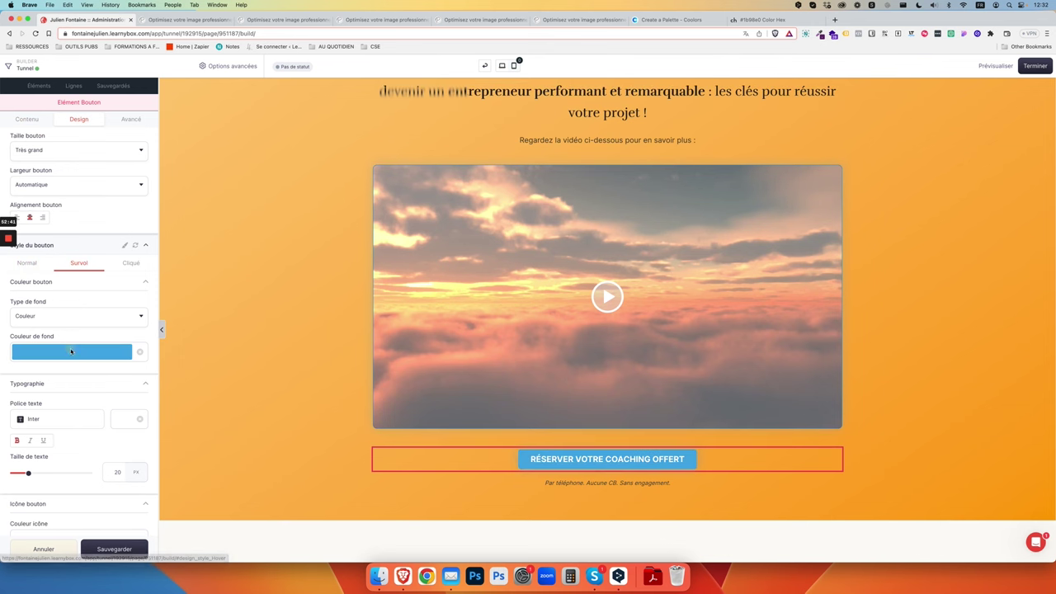
left_click(59, 350)
double_click(57, 350)
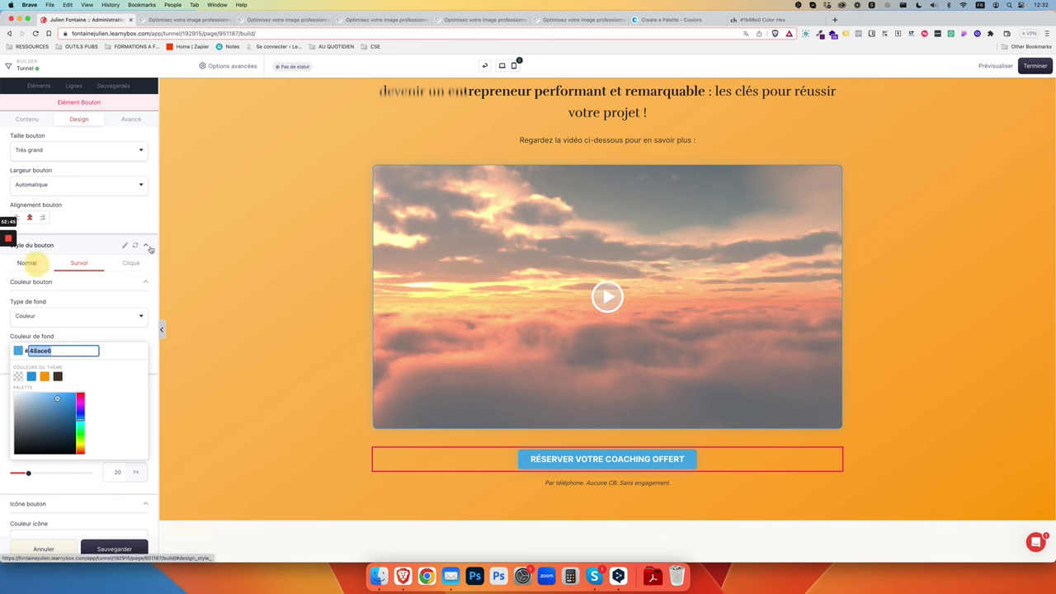
left_click(78, 262)
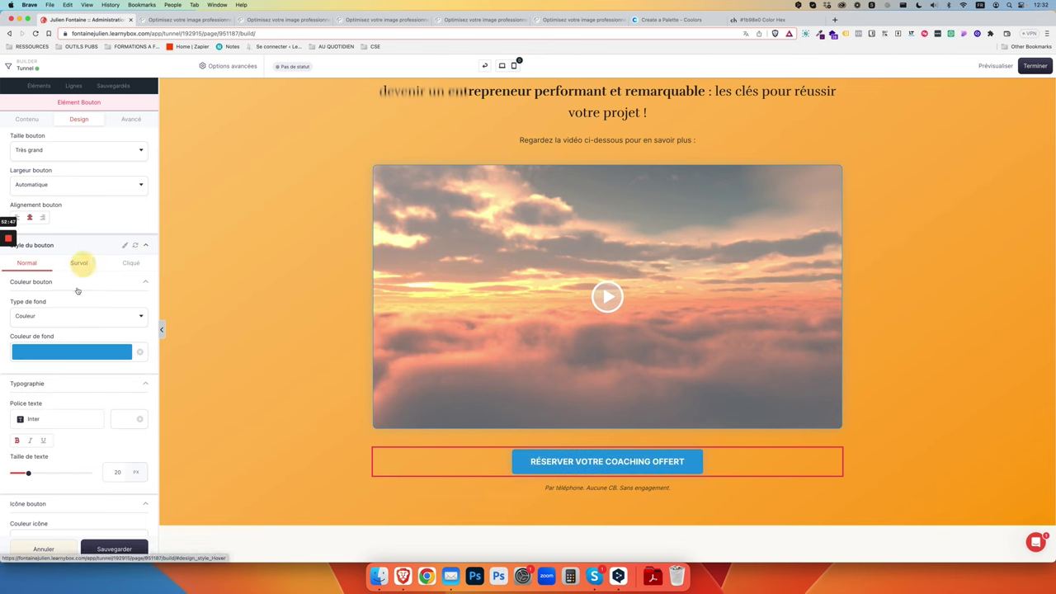
left_click(82, 352)
double_click(43, 351)
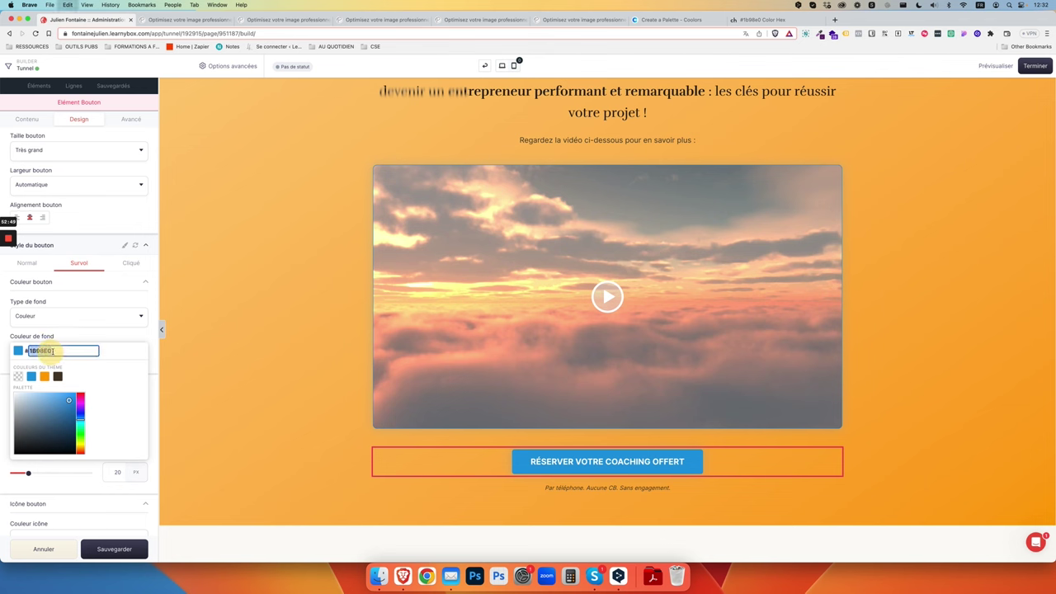
left_click(78, 340)
- Clear the shadow colour of the button's clicked state and save the button
scroll(78, 346, "down", 3)
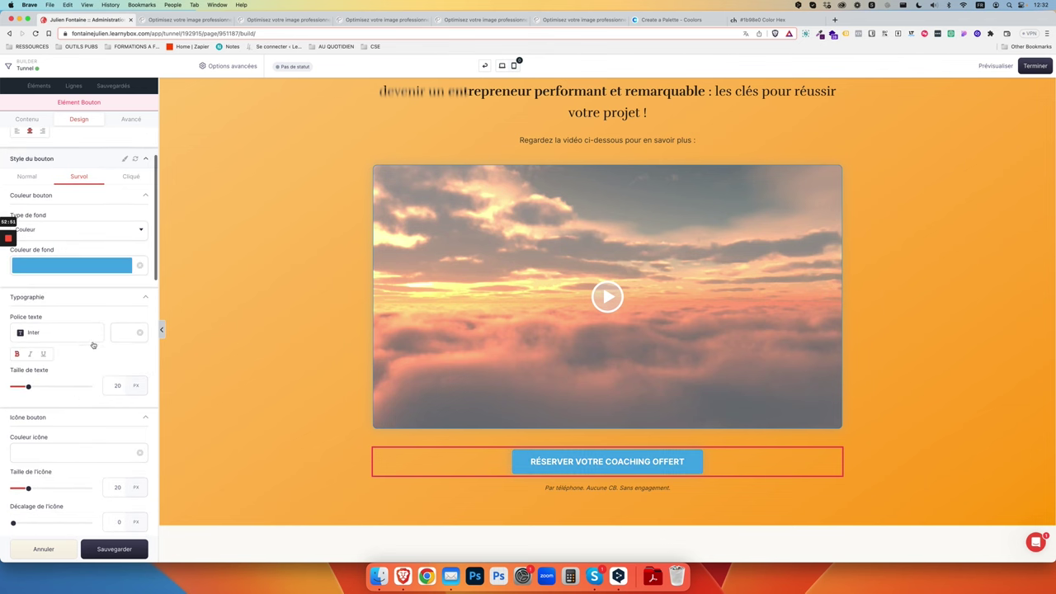
scroll(89, 341, "down", 3)
left_click(100, 463)
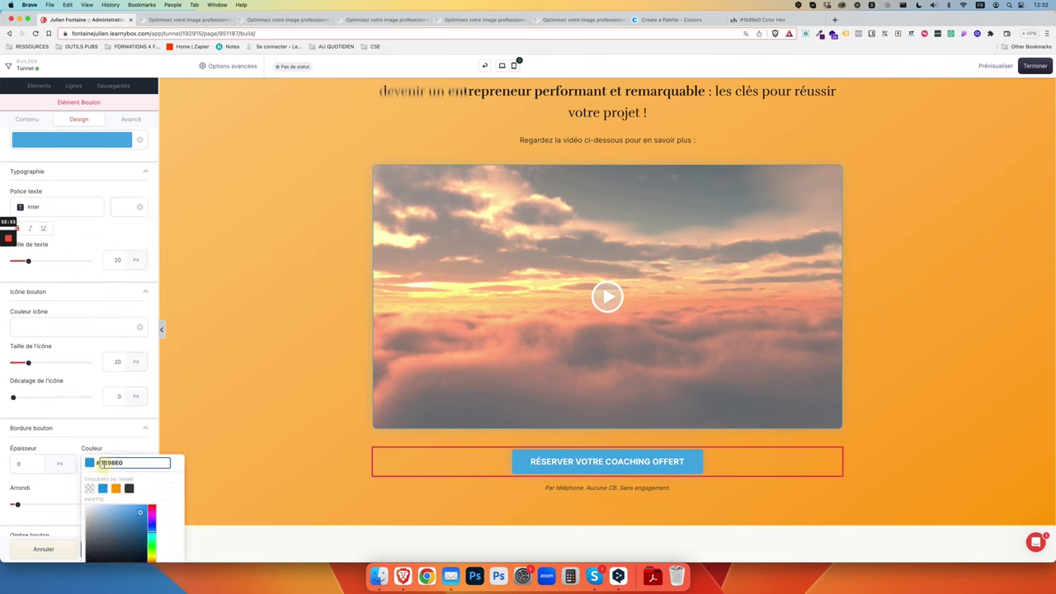
scroll(83, 371, "up", 4)
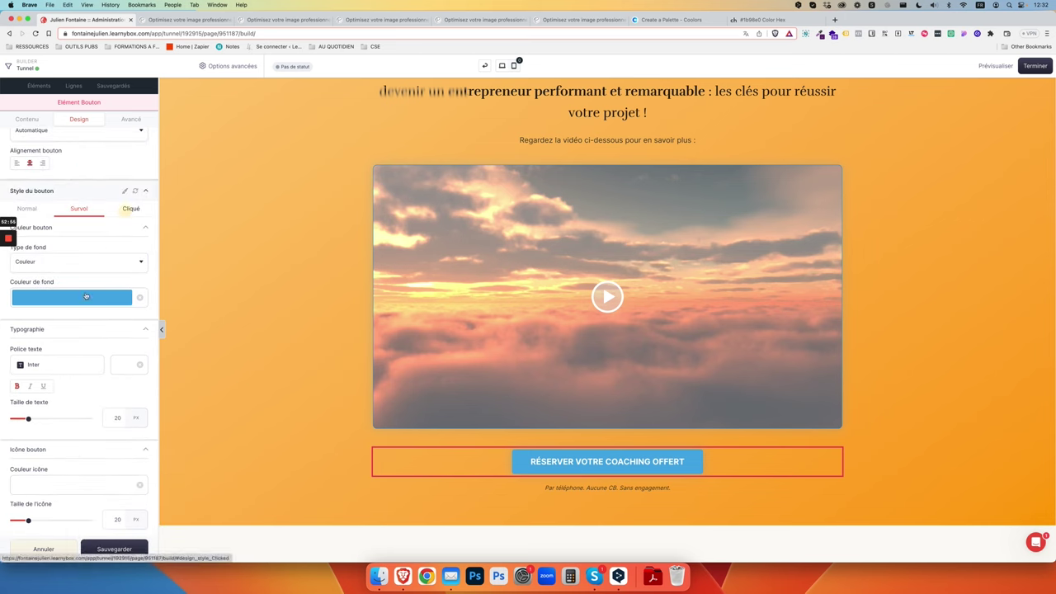
scroll(86, 296, "down", 5)
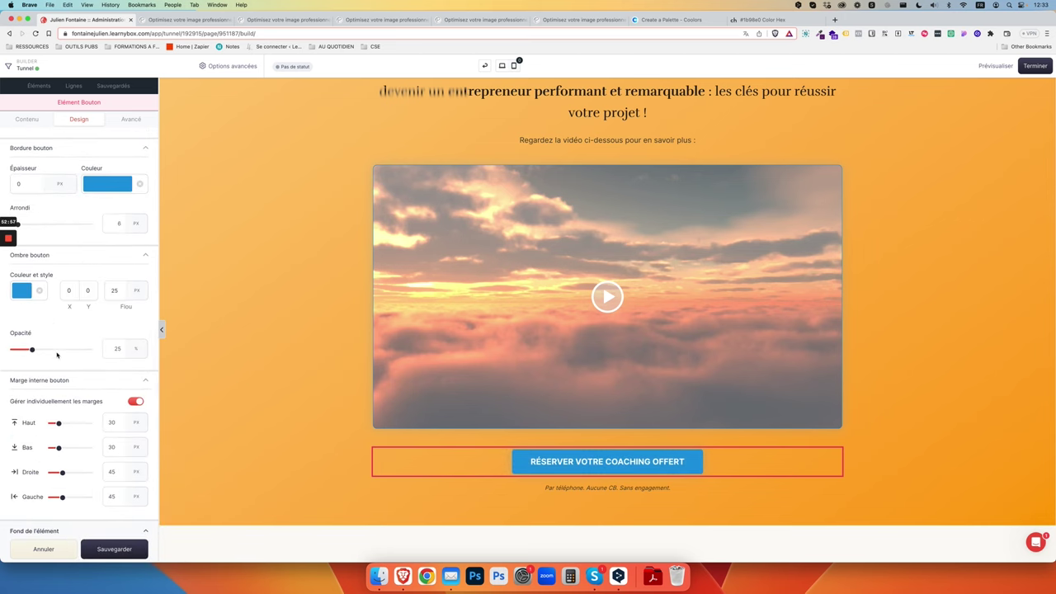
left_click(38, 292)
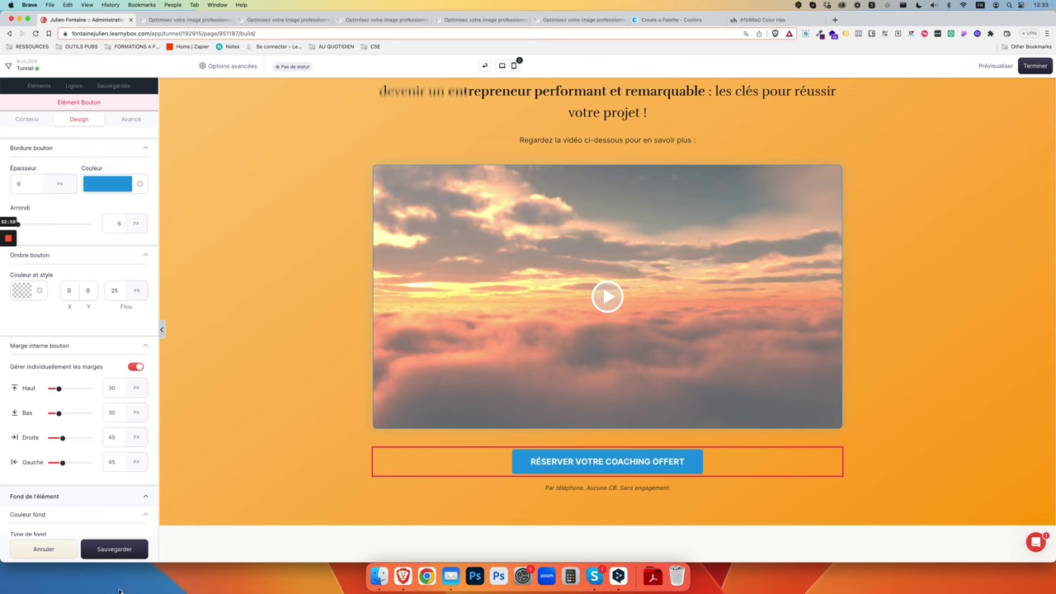
left_click(120, 553)
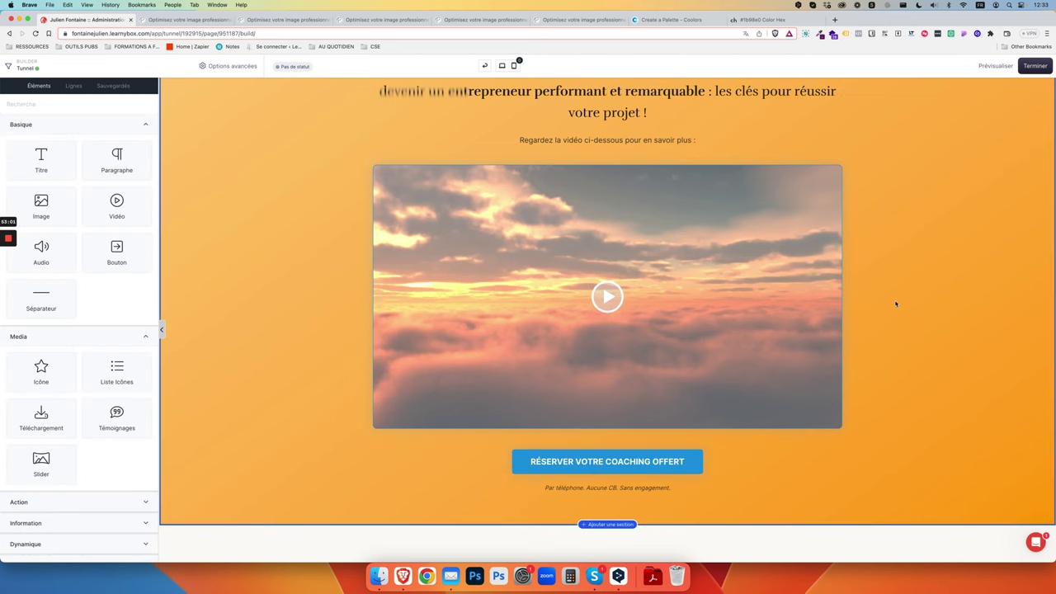
- Reload the page preview and check the updated coaching button and the area down to the footer
left_click(193, 19)
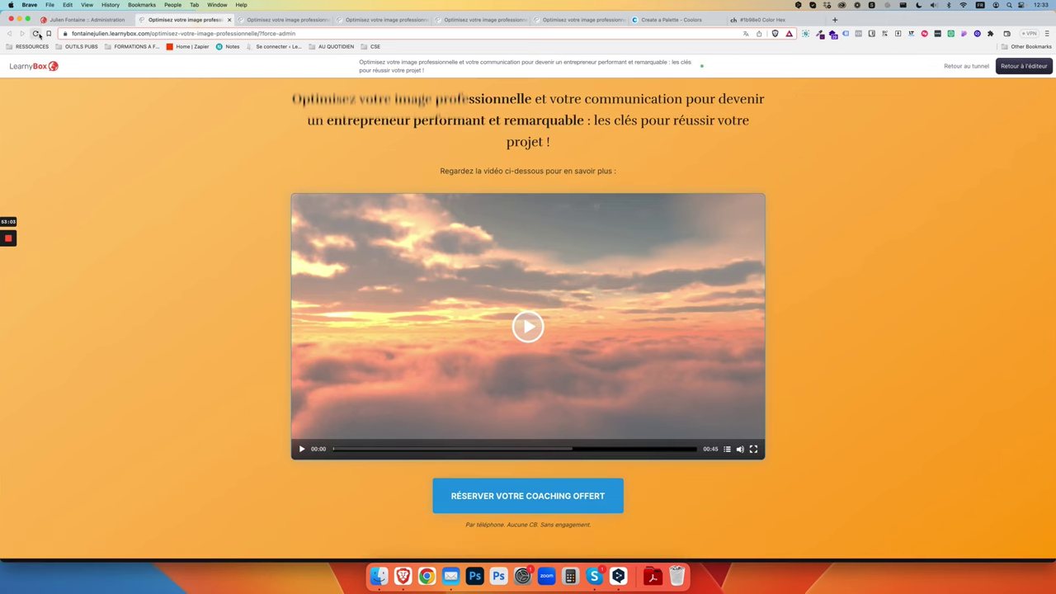
left_click(37, 33)
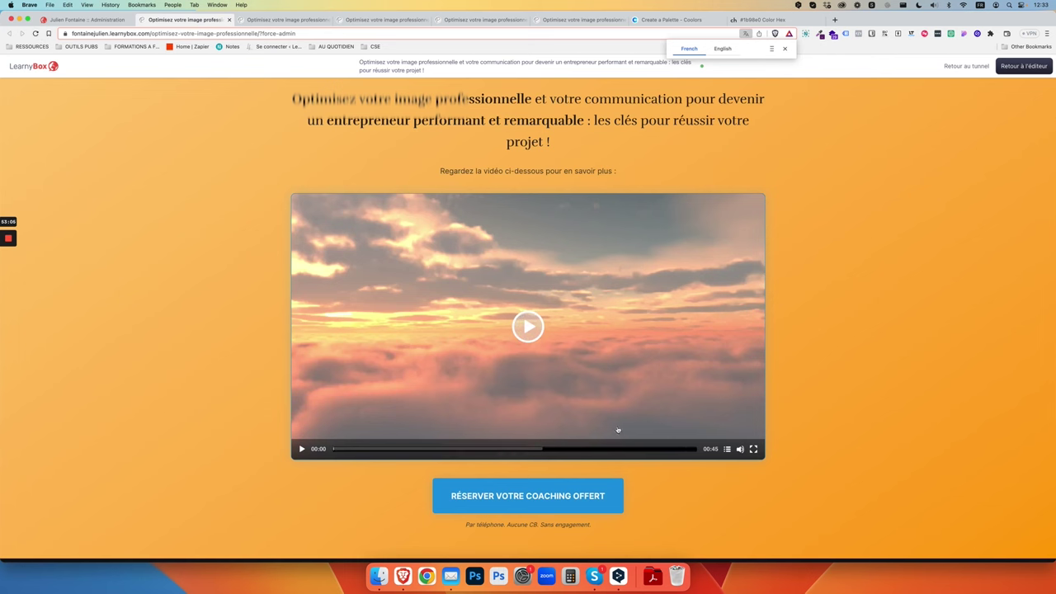
scroll(784, 438, "down", 3)
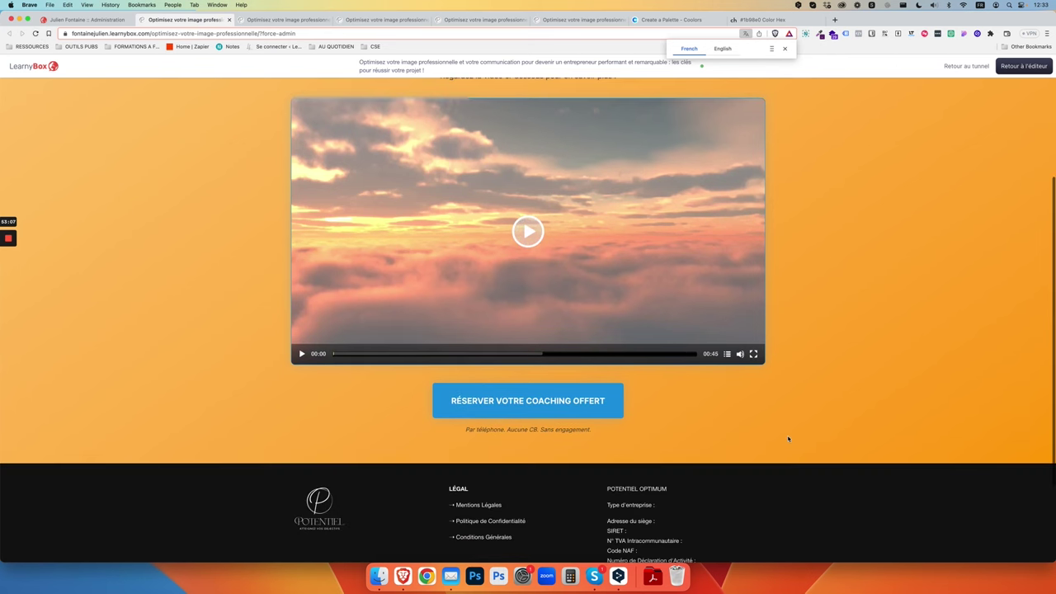
- Review the previewed page from the header down to the footer, examining the headline, video, coaching button and caption
scroll(660, 432, "up", 1)
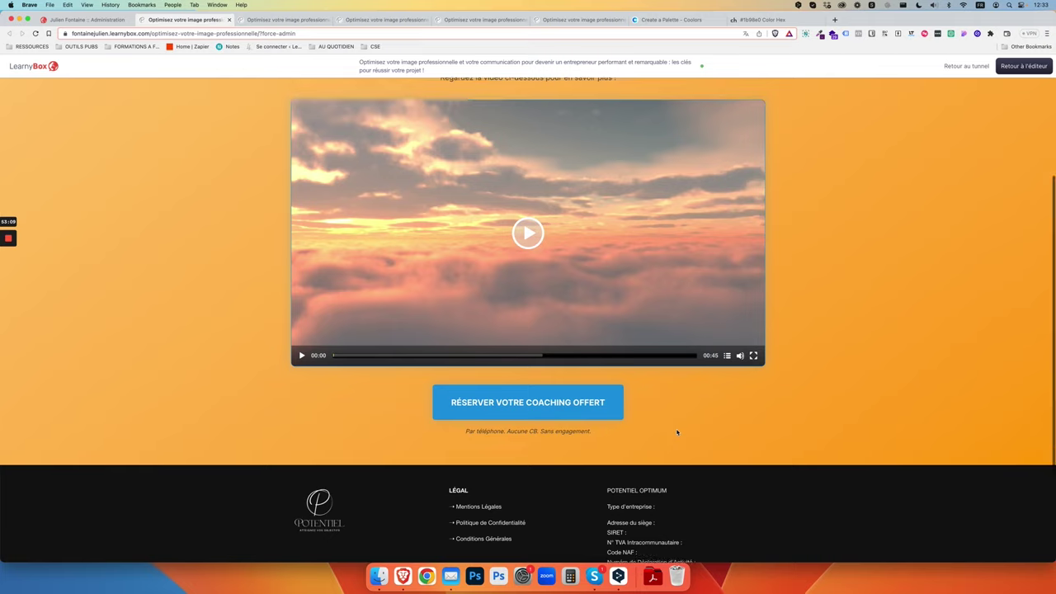
scroll(677, 431, "up", 6)
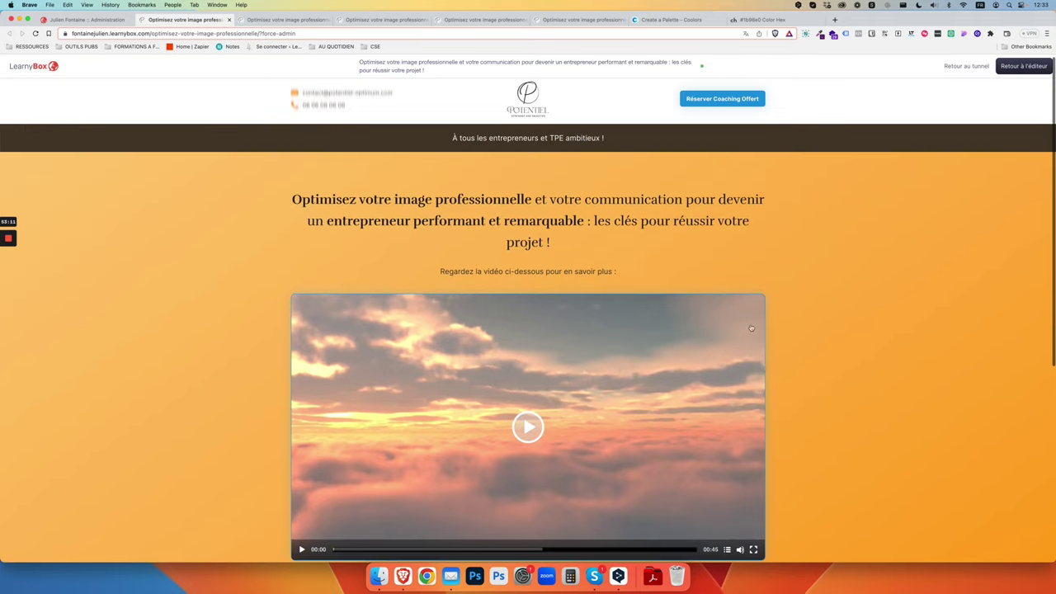
left_click_drag(325, 203, 718, 247)
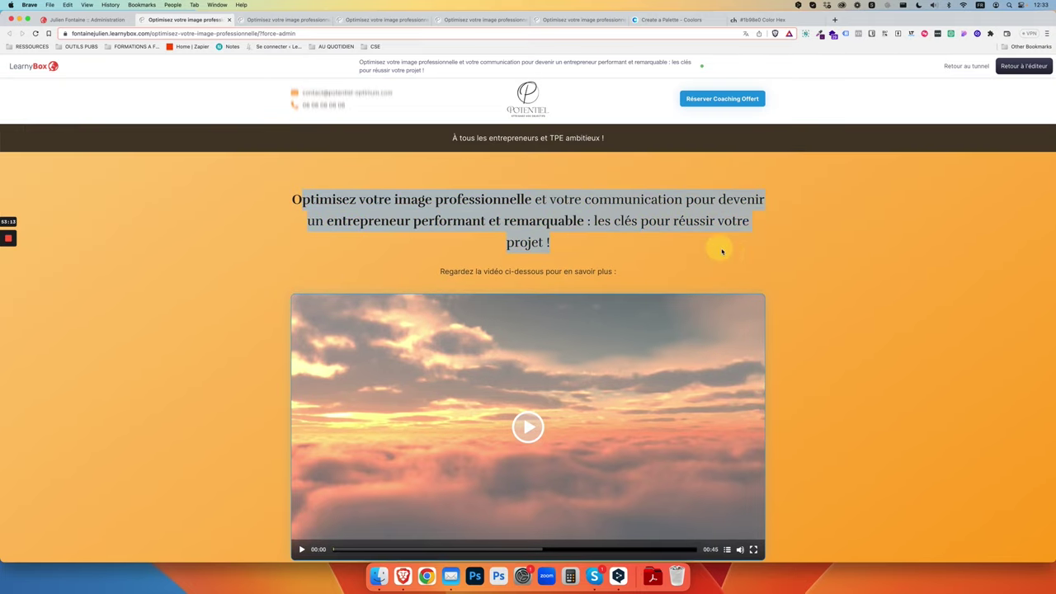
left_click(736, 253)
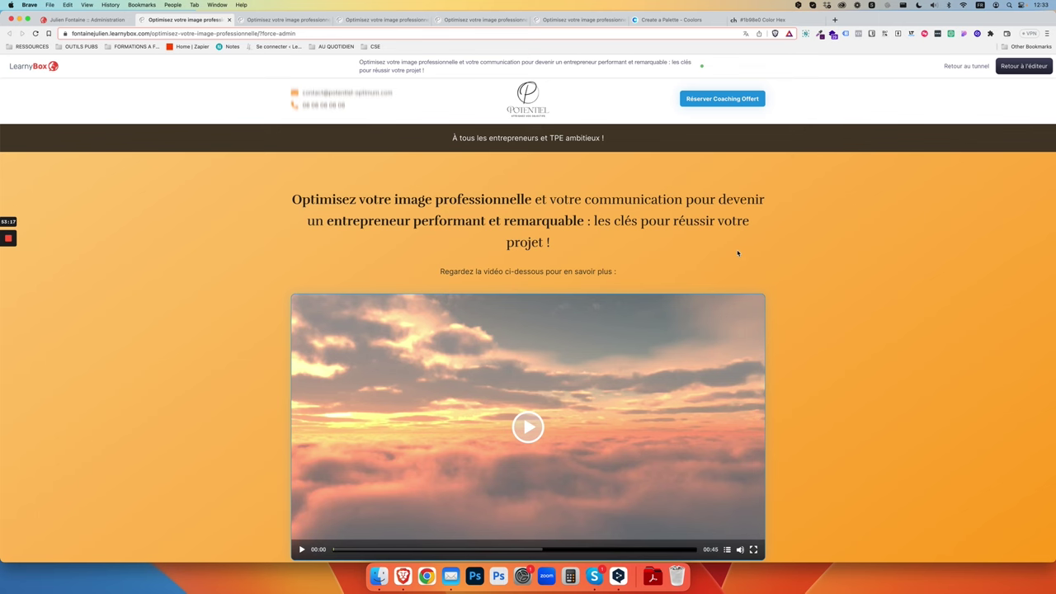
scroll(738, 253, "up", 1)
left_click_drag(600, 202, 358, 203)
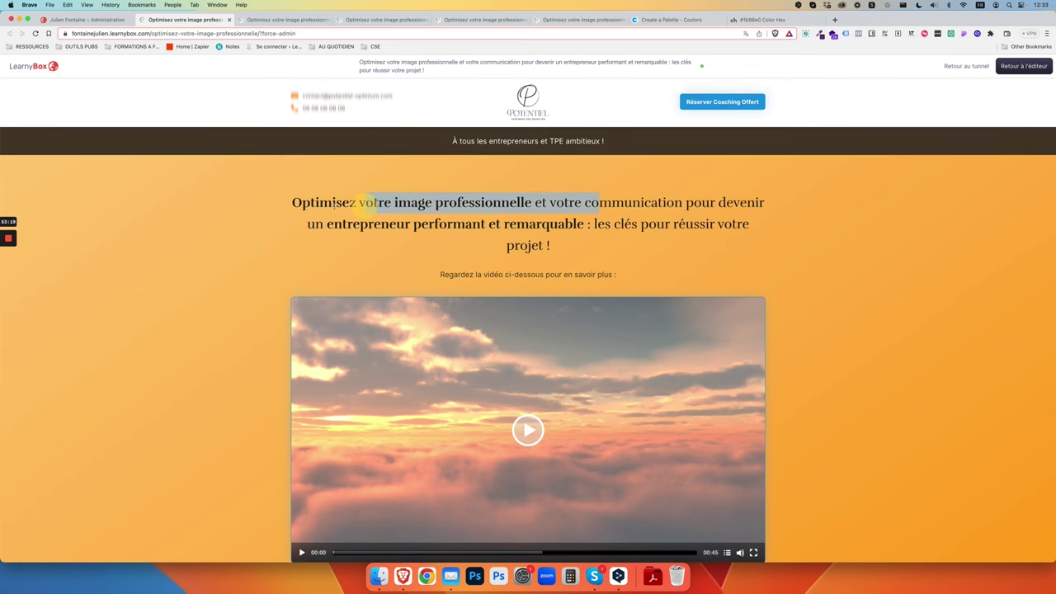
left_click(361, 202)
scroll(817, 214, "down", 5)
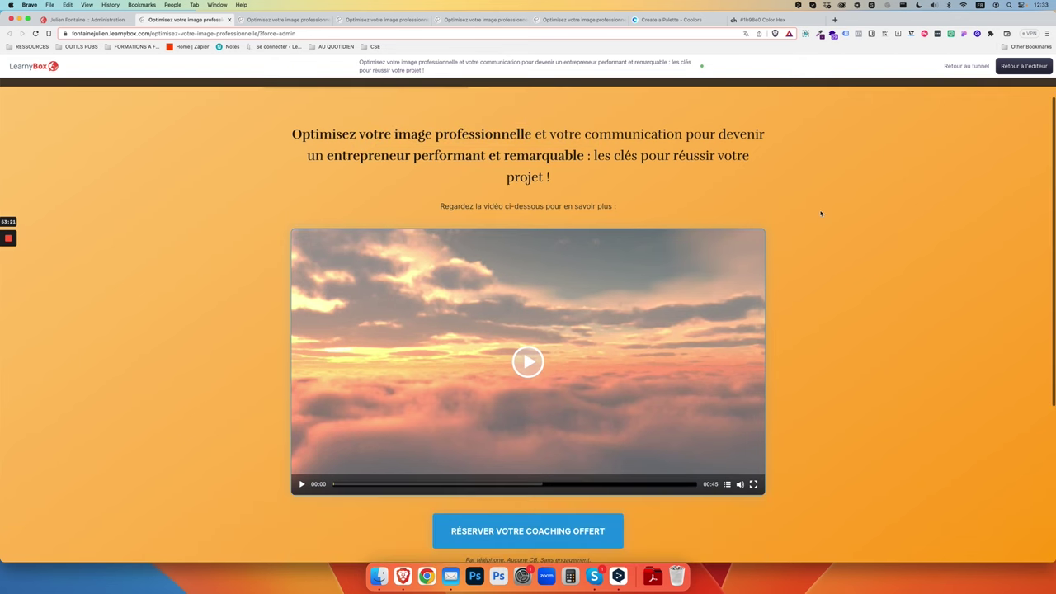
scroll(841, 217, "up", 4)
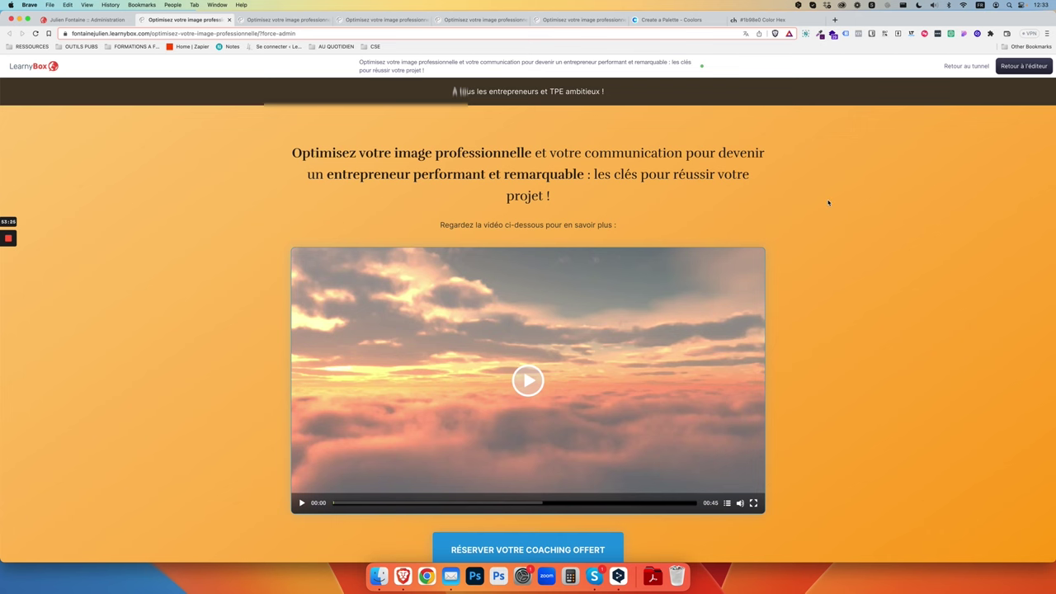
scroll(828, 202, "down", 1)
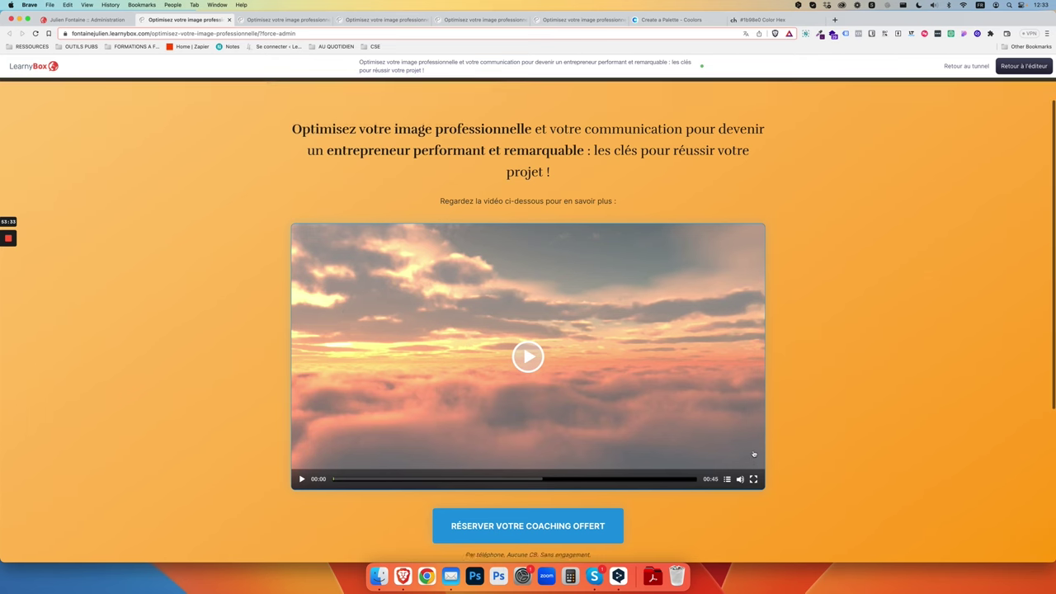
scroll(677, 471, "up", 2)
scroll(754, 454, "down", 5)
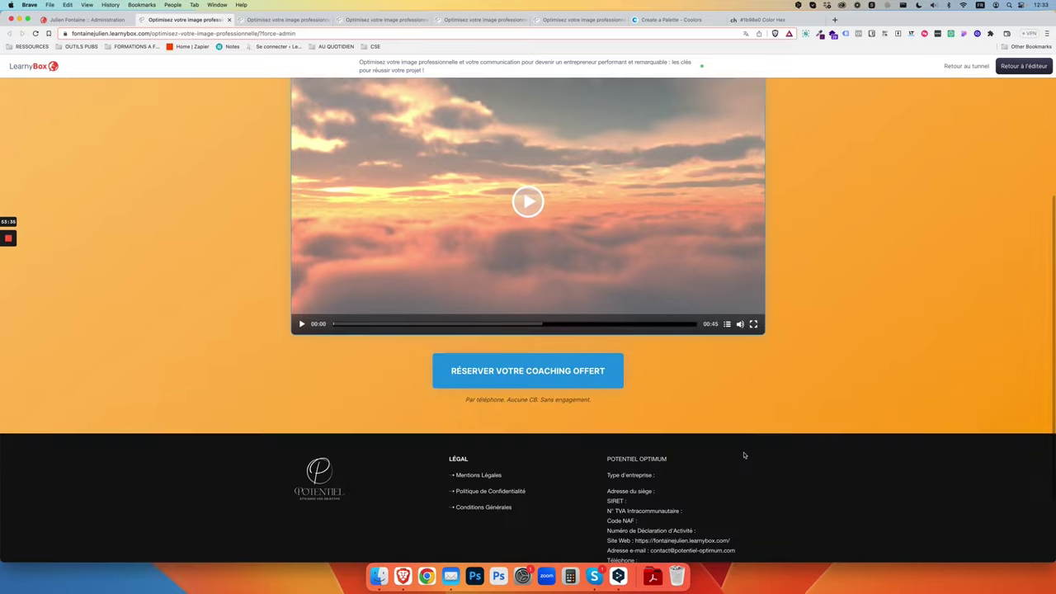
scroll(745, 455, "up", 5)
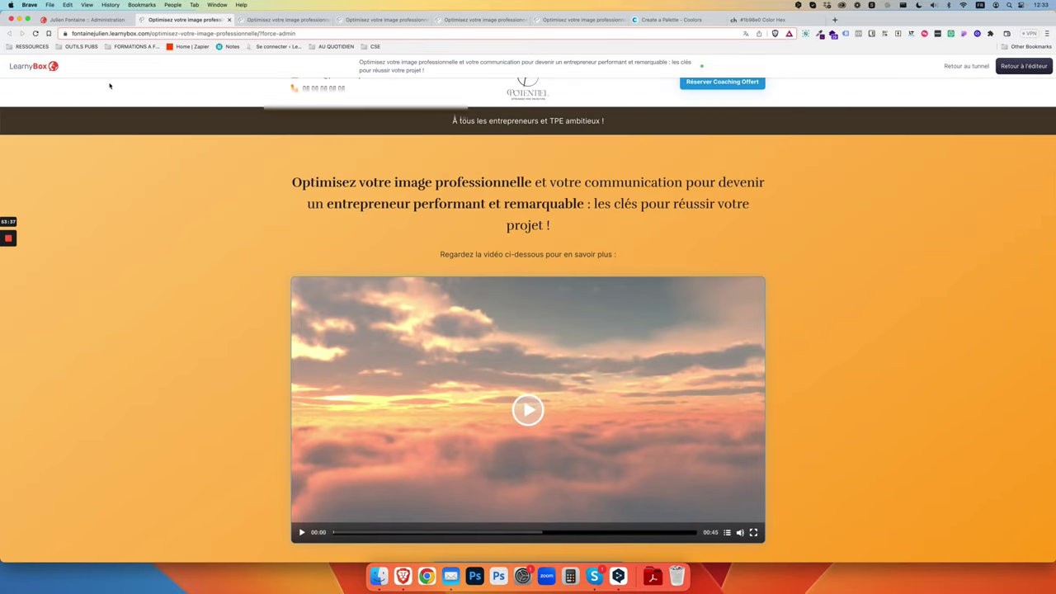
- Return to the page editor and look over the header, announcement bar and headline at the start of the page
left_click(96, 19)
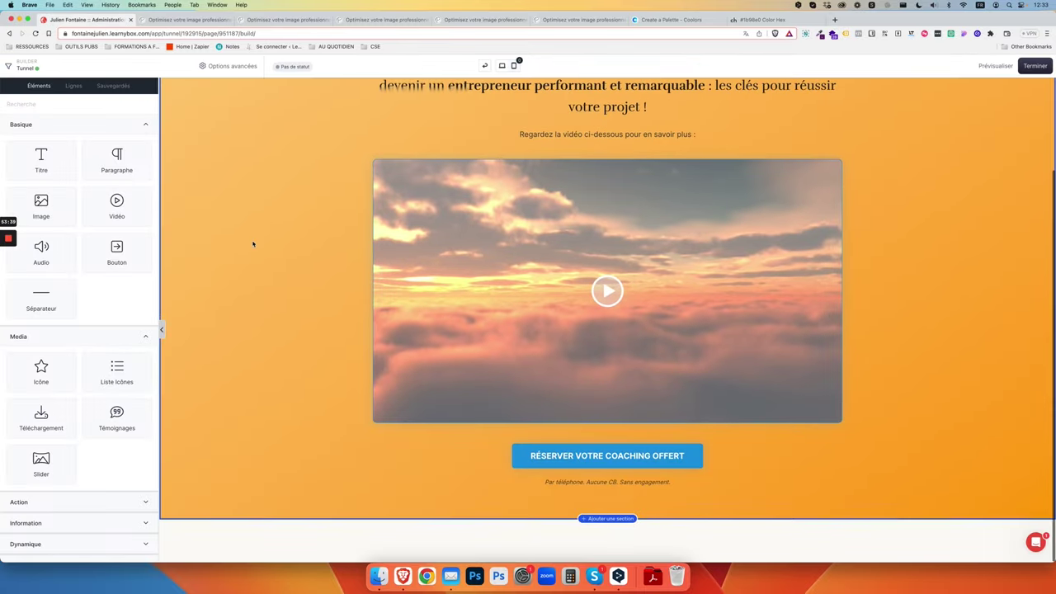
scroll(294, 335, "up", 2)
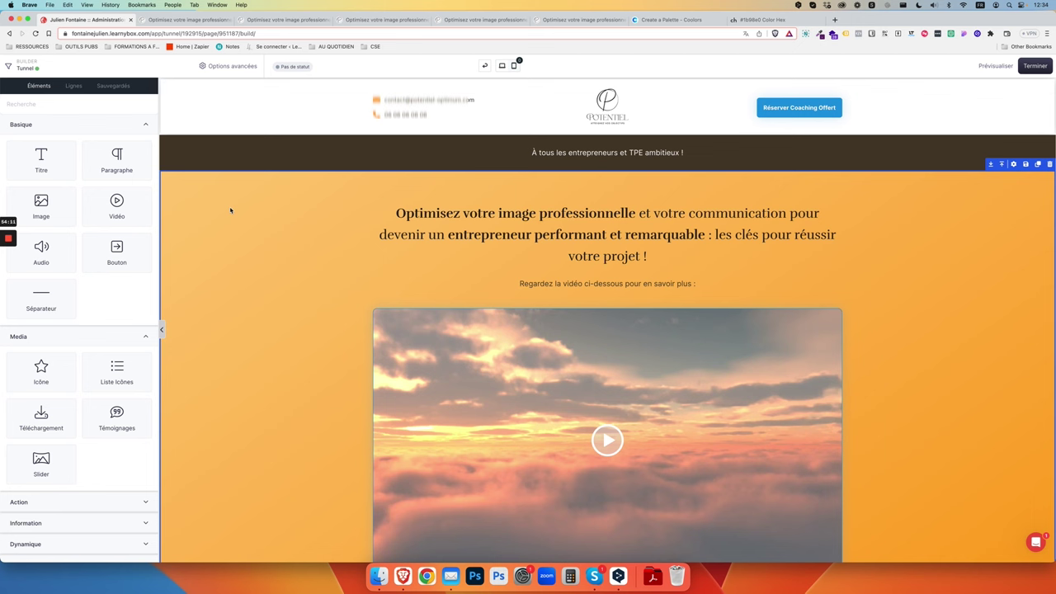
scroll(390, 232, "down", 1)
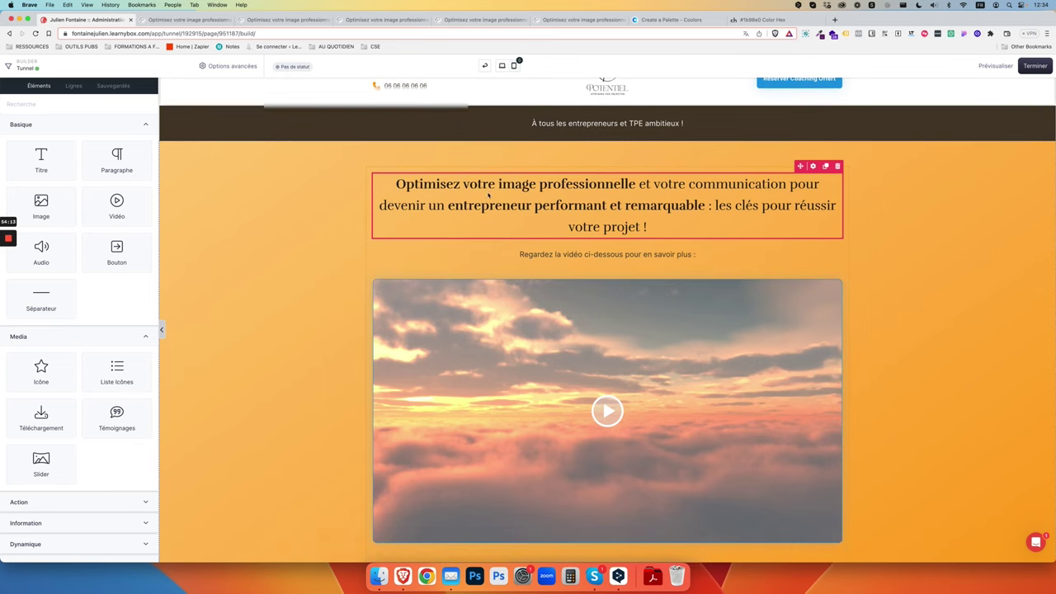
scroll(664, 358, "up", 1)
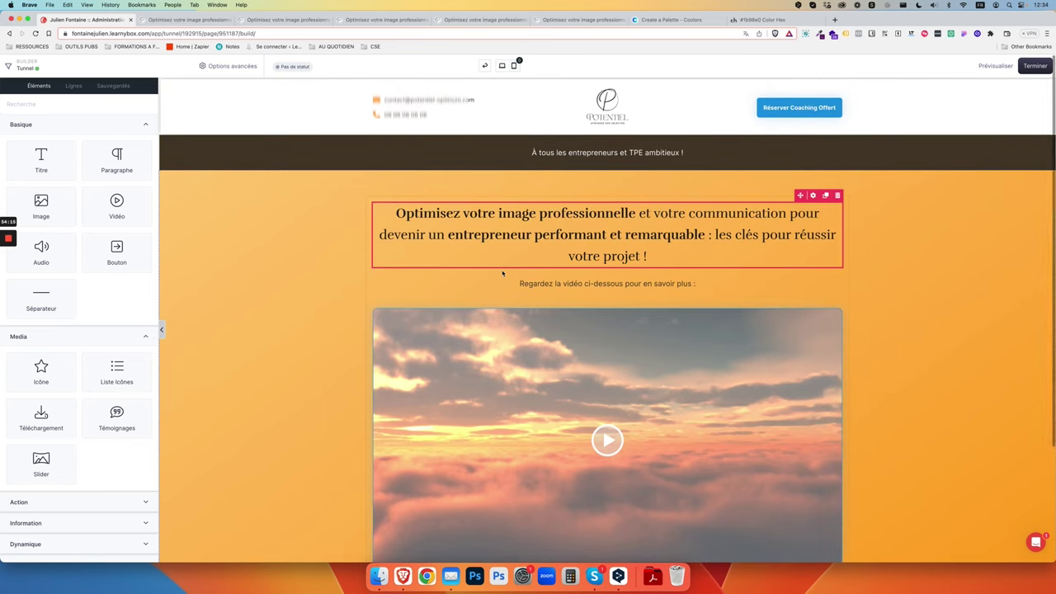